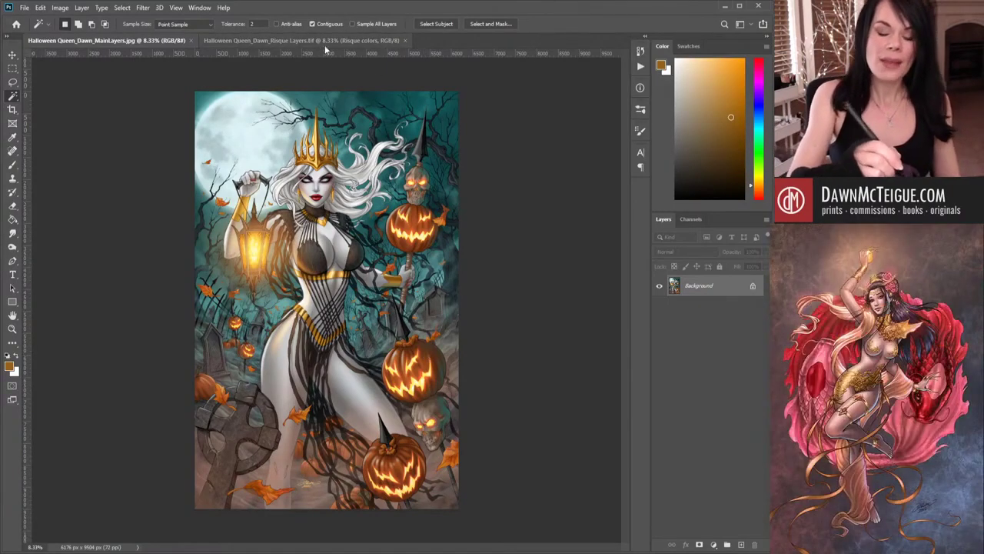
- Switch to the Risque Layers file and preview the red Layer 16 copy background before restoring the blue Layer 16 copy 2
{"action": "left_click", "coordinate": [290, 40]}
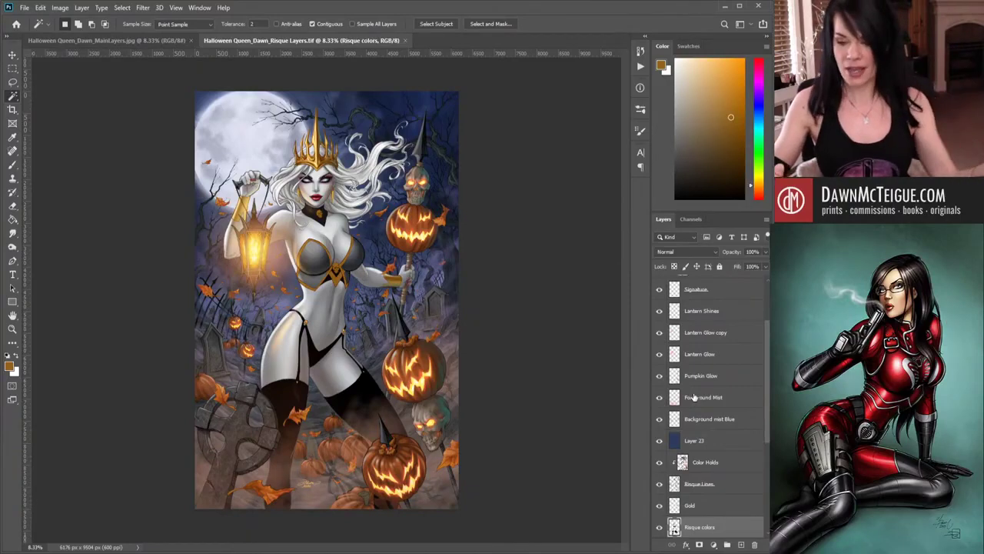
{"action": "left_click_drag", "start_coordinate": [767, 363], "coordinate": [760, 462]}
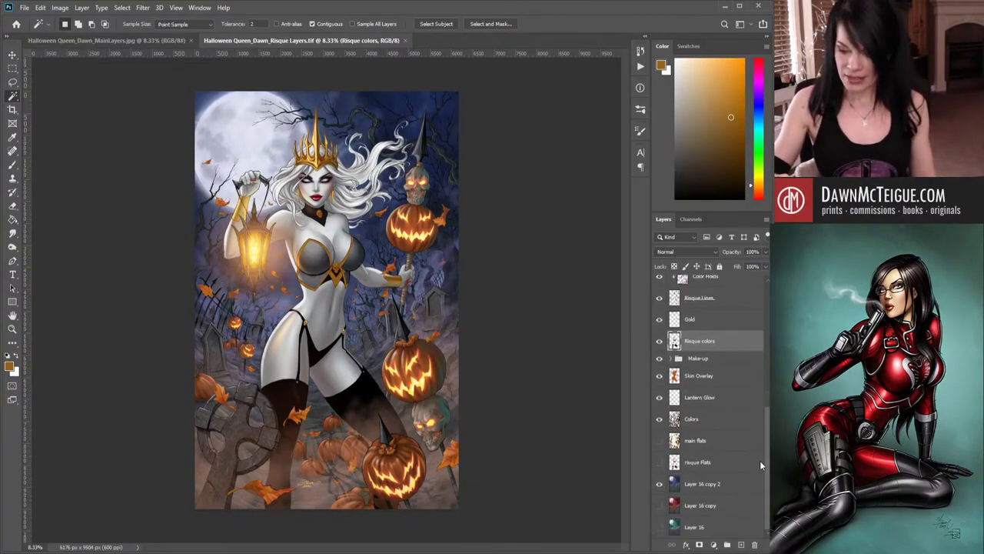
{"action": "left_click", "coordinate": [659, 485]}
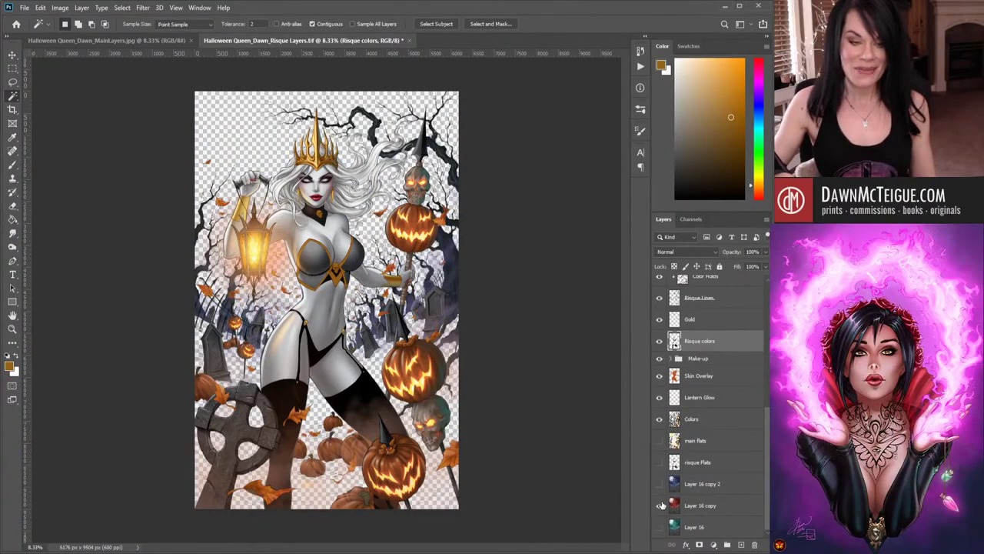
{"action": "left_click", "coordinate": [660, 505]}
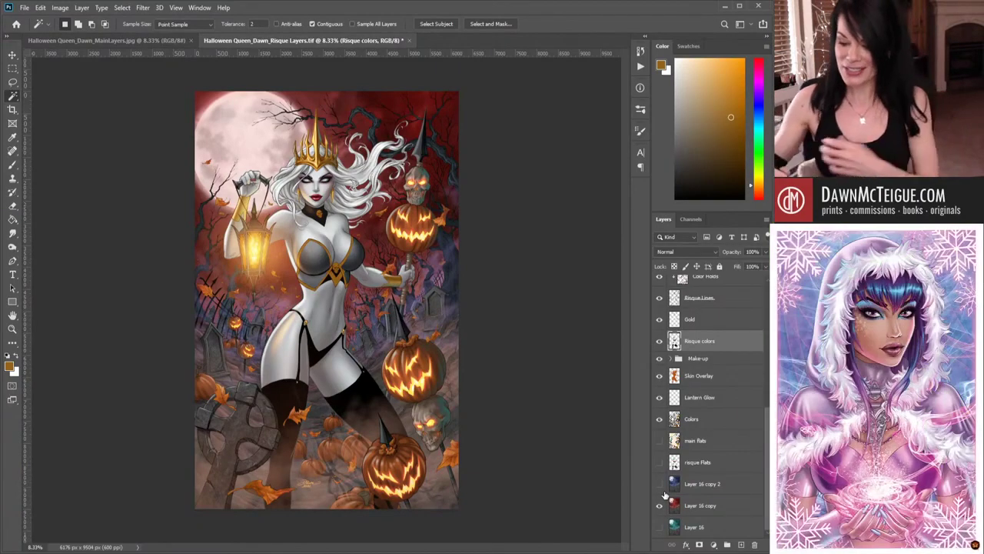
{"action": "left_click", "coordinate": [660, 506]}
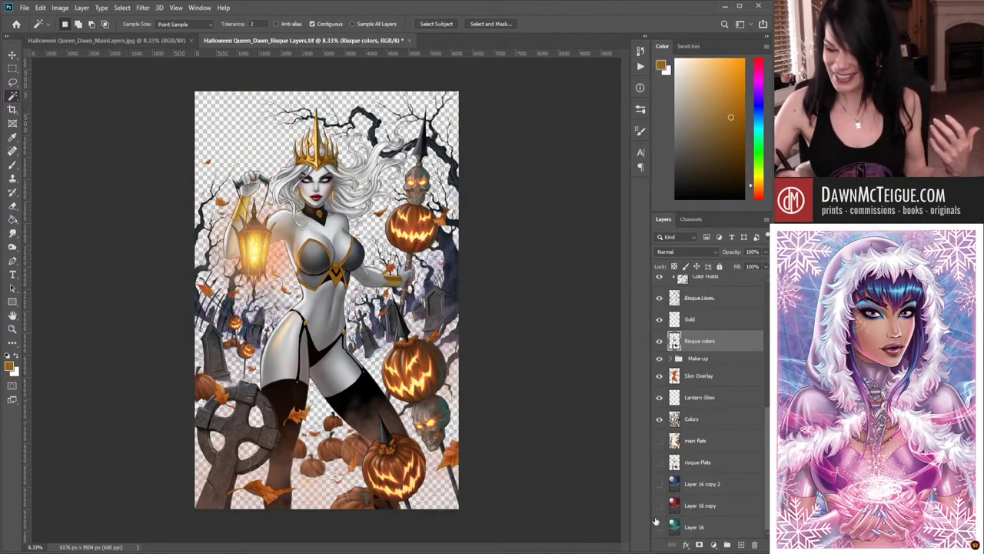
{"action": "left_click", "coordinate": [659, 484]}
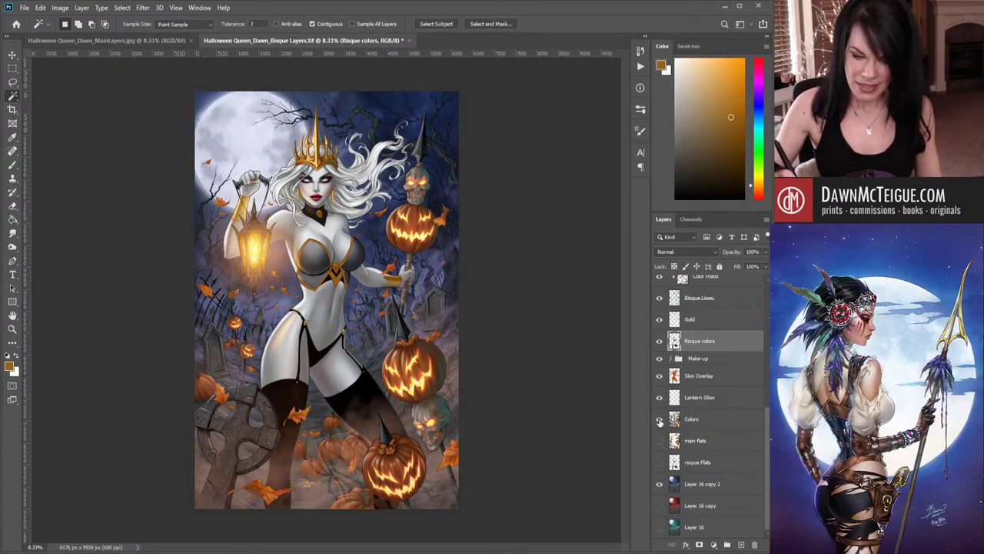
- Hide the lower Lantern Glow, Skin Overlay, Make-up and Risque colors layers to expose the figure's base colors
{"action": "left_click", "coordinate": [659, 397]}
{"action": "left_click", "coordinate": [659, 375]}
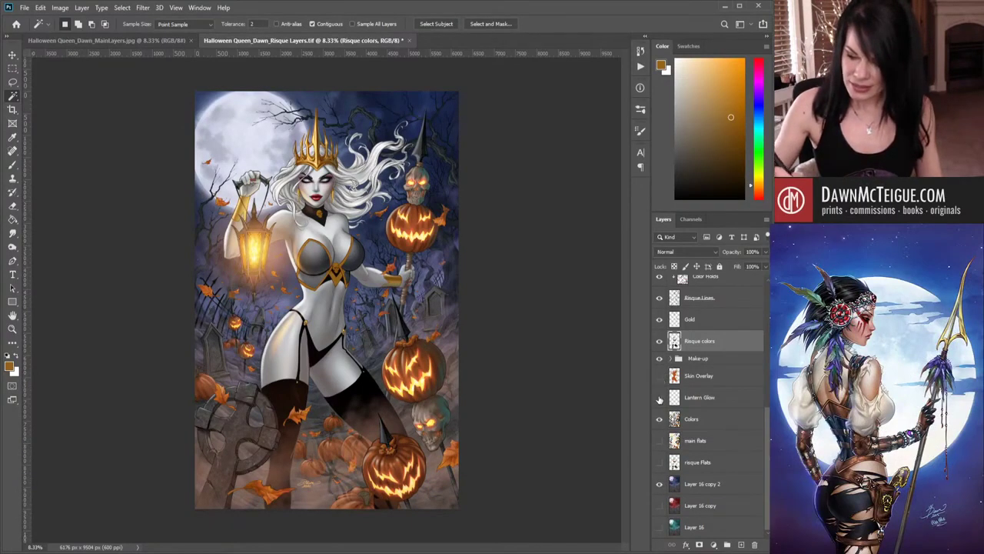
{"action": "left_click", "coordinate": [659, 359]}
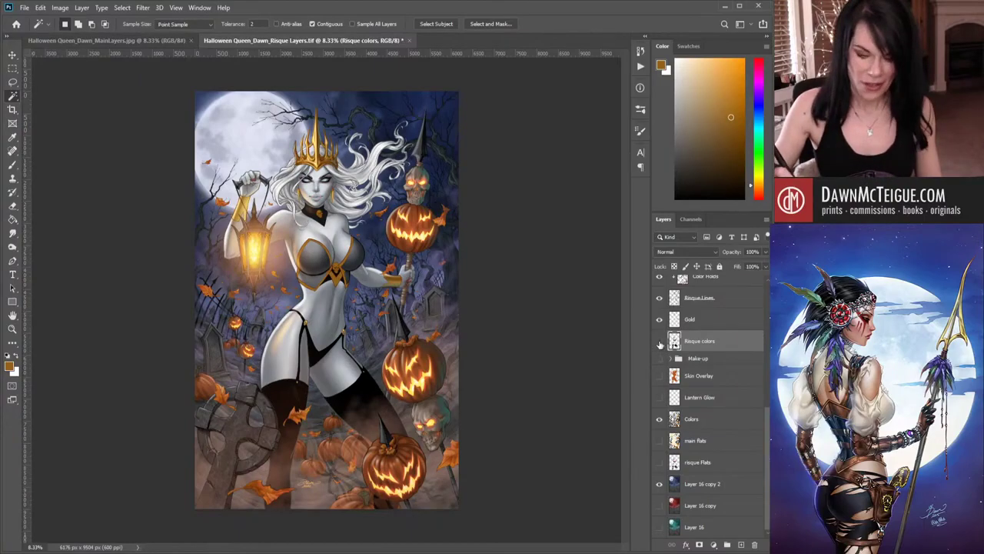
{"action": "left_click", "coordinate": [660, 341]}
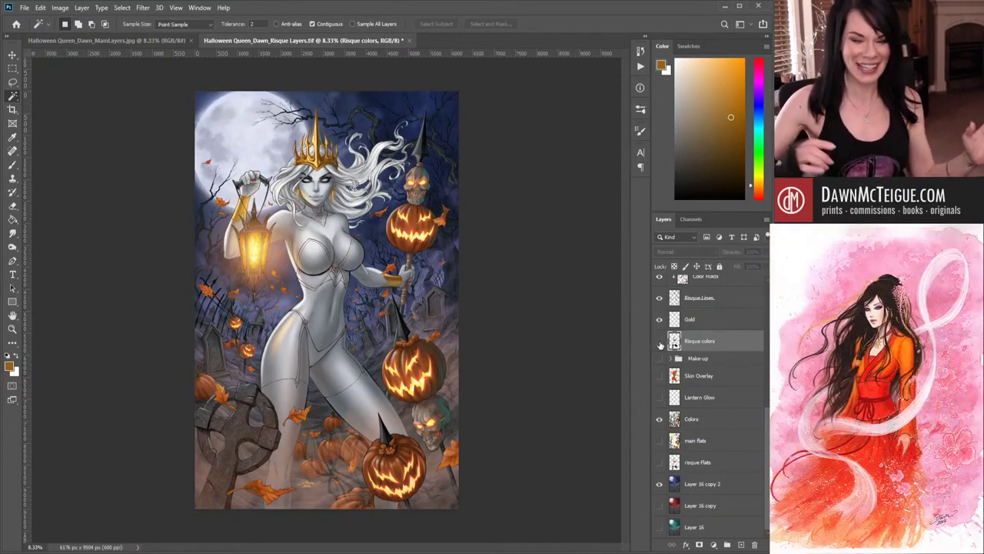
- Make the Risque colors and Skin Overlay layers and the Make-up group visible again
{"action": "left_click", "coordinate": [659, 341]}
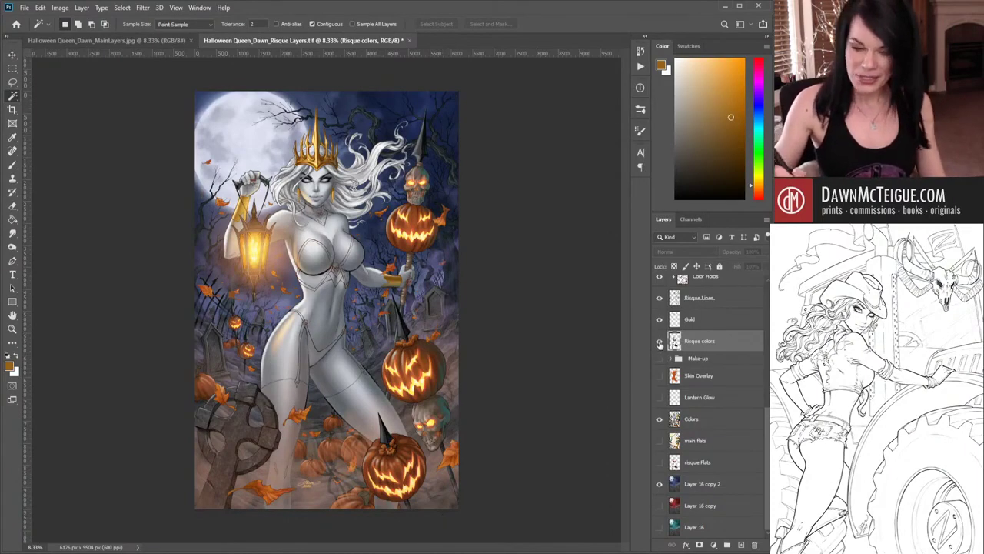
{"action": "left_click", "coordinate": [659, 340]}
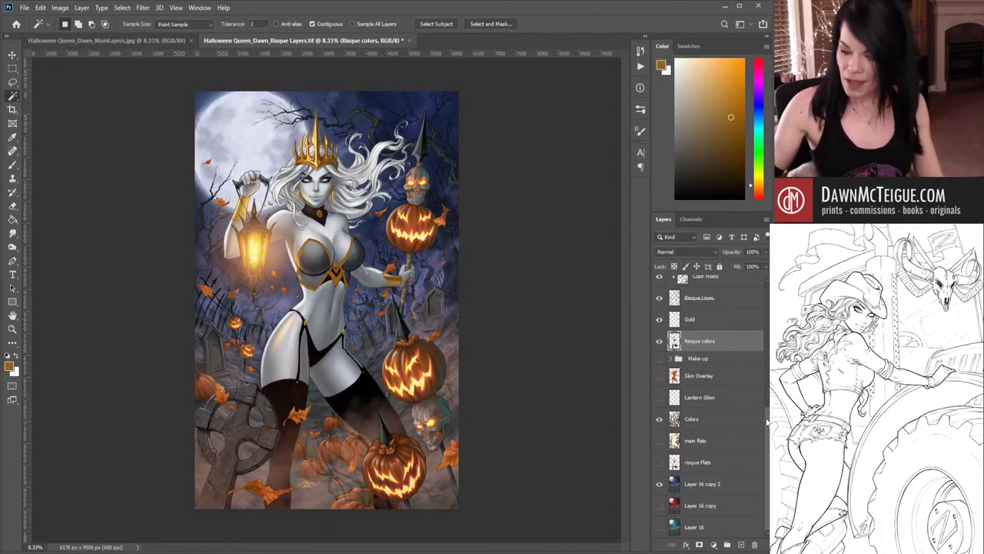
{"action": "scroll", "coordinate": [715, 400], "scroll_direction": "up", "scroll_amount": 3}
{"action": "left_click", "coordinate": [659, 441]}
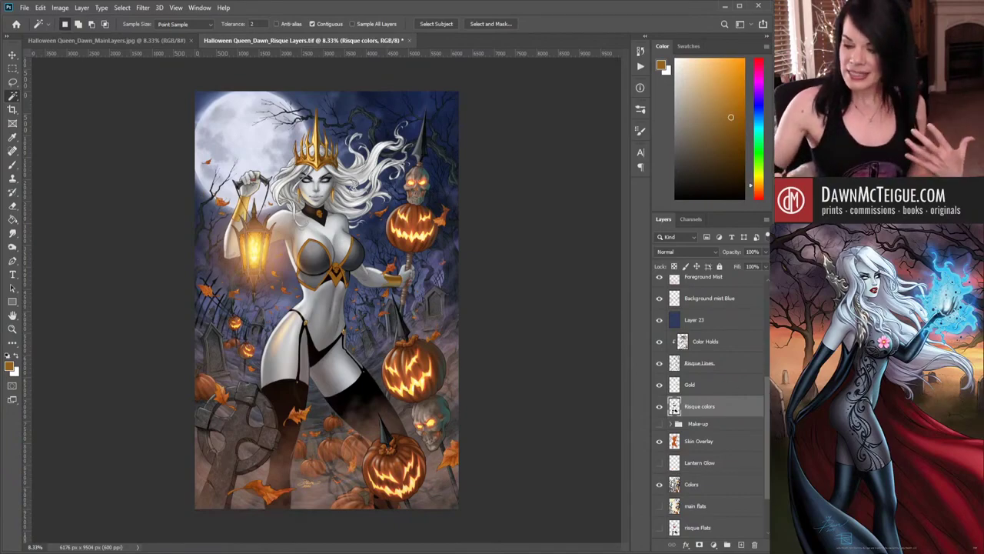
{"action": "left_click", "coordinate": [659, 423]}
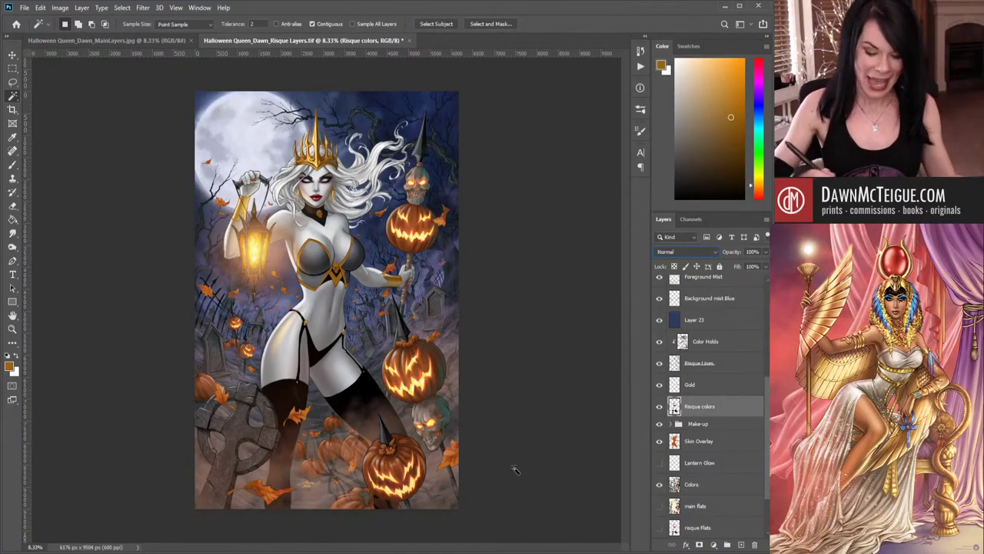
- Compare the legs and ground mist at 16.67% zoom in the Risque Layers file and the MainLayers image
{"action": "scroll", "coordinate": [416, 436], "scroll_direction": "up", "scroll_amount": 1}
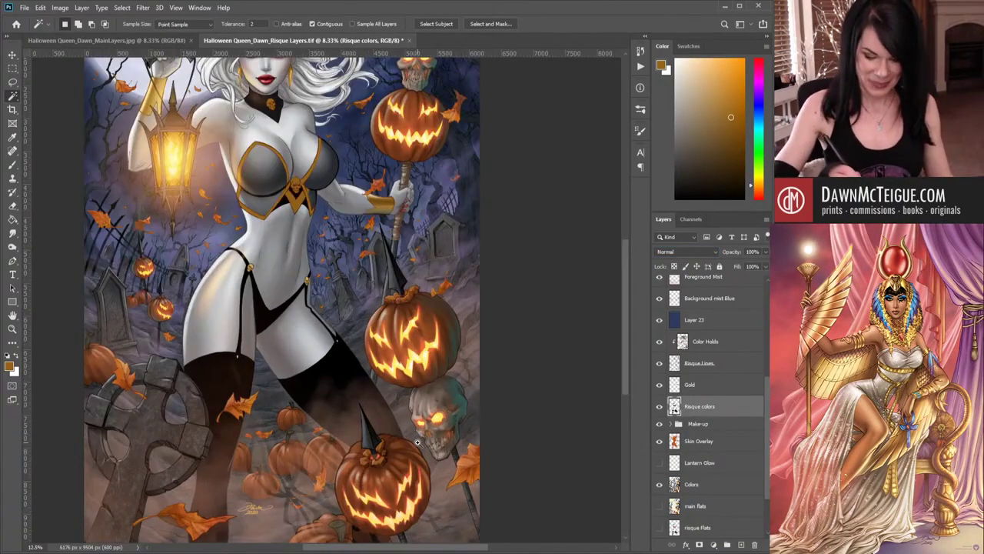
{"action": "scroll", "coordinate": [418, 442], "scroll_direction": "up", "scroll_amount": 1}
{"action": "left_click_drag", "start_coordinate": [385, 470], "coordinate": [462, 389]}
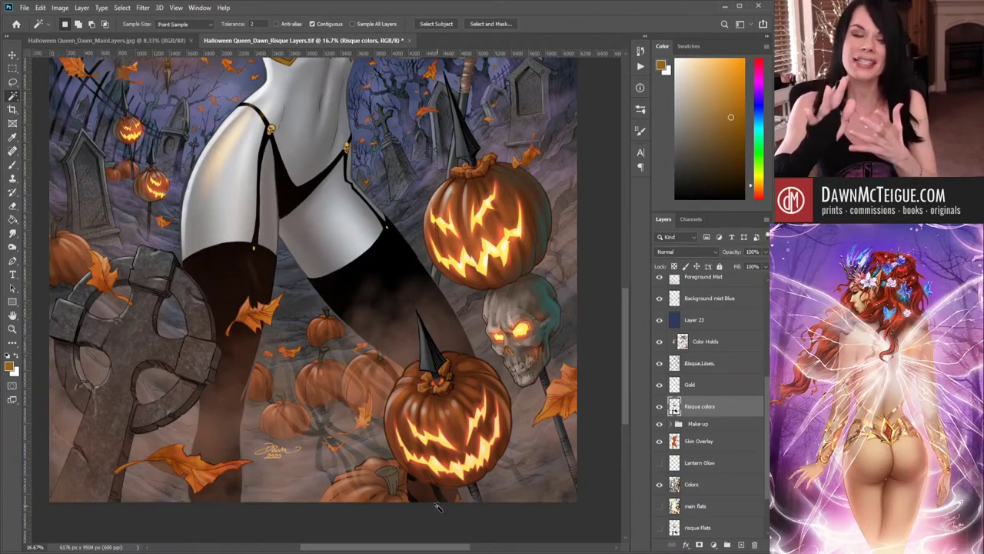
{"action": "left_click", "coordinate": [161, 40]}
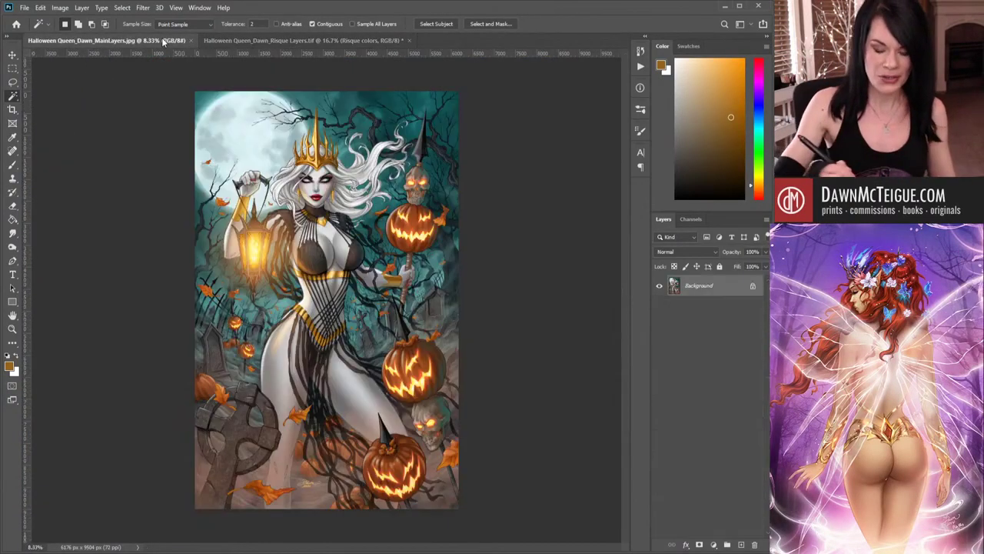
{"action": "scroll", "coordinate": [364, 423], "scroll_direction": "up", "scroll_amount": 2}
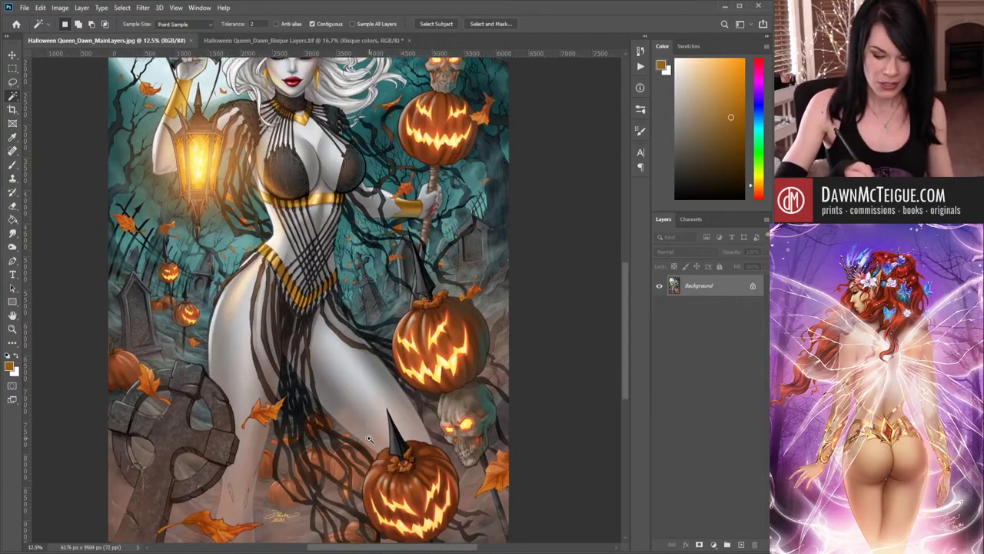
{"action": "scroll", "coordinate": [376, 449], "scroll_direction": "up", "scroll_amount": 1}
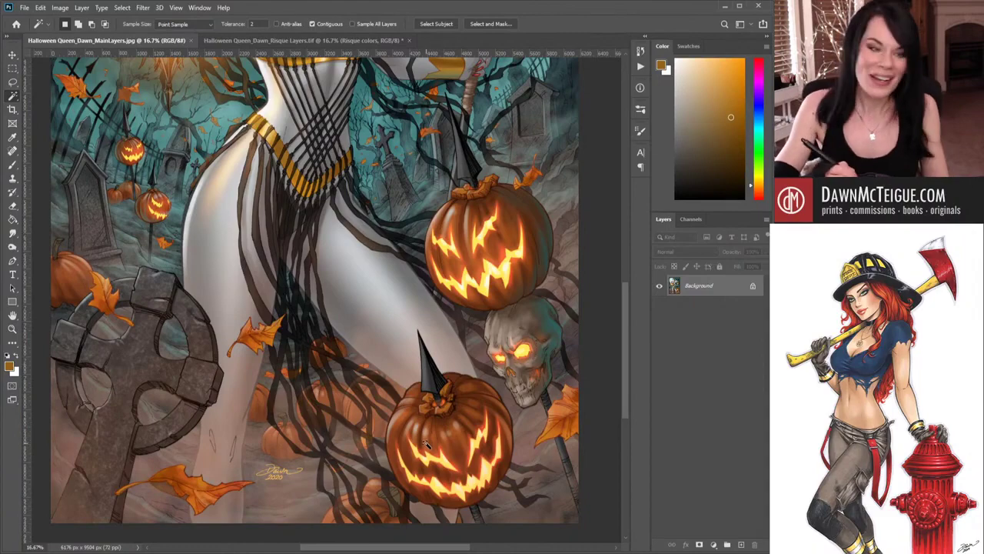
- Return to the Risque Layers file and examine the stockings, pumpkins and costume, ending at 12.5% zoom
{"action": "key", "text": "ctrl+Tab"}
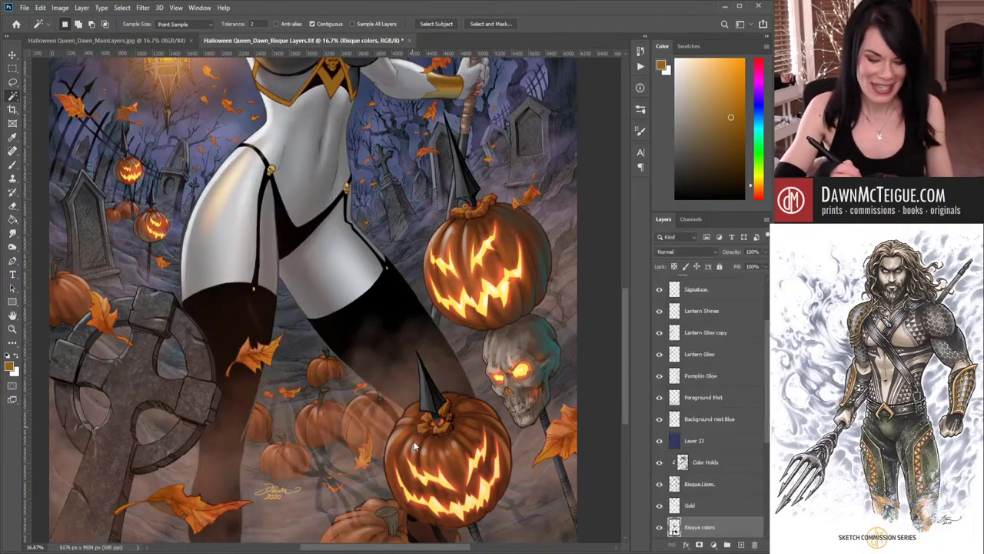
{"action": "left_click_drag", "start_coordinate": [379, 461], "coordinate": [379, 428]}
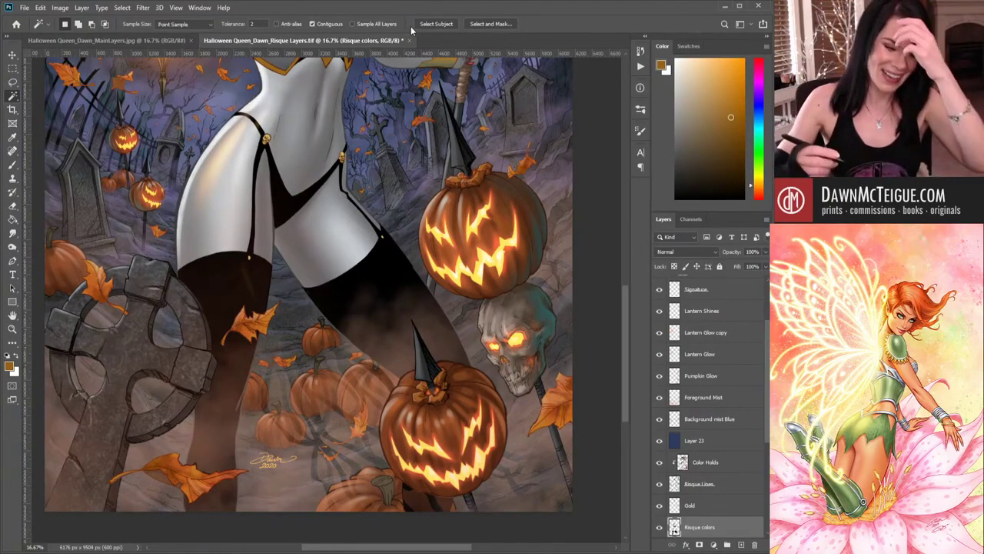
{"action": "left_click_drag", "start_coordinate": [504, 152], "coordinate": [486, 346]}
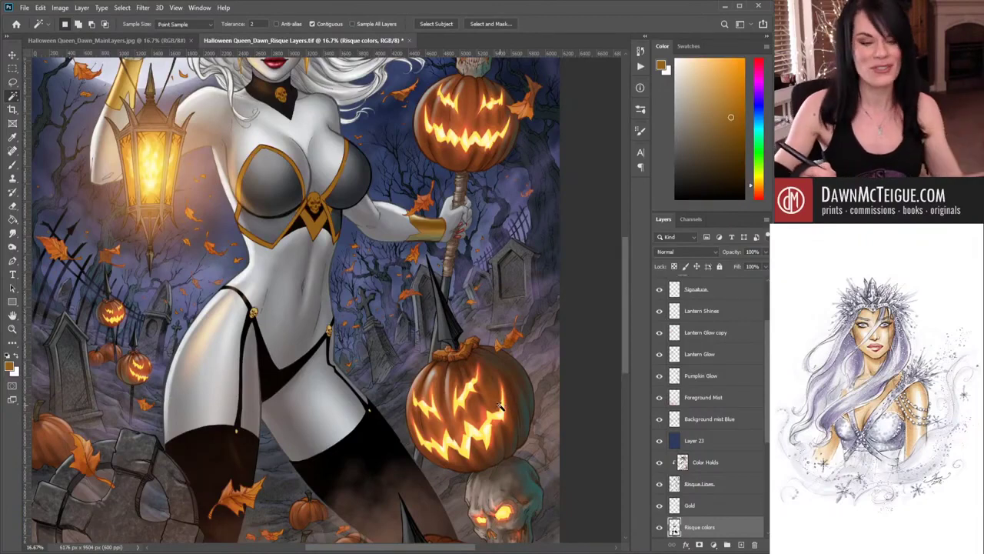
{"action": "left_click_drag", "start_coordinate": [440, 310], "coordinate": [463, 276]}
{"action": "scroll", "coordinate": [443, 366], "scroll_direction": "down", "scroll_amount": 1}
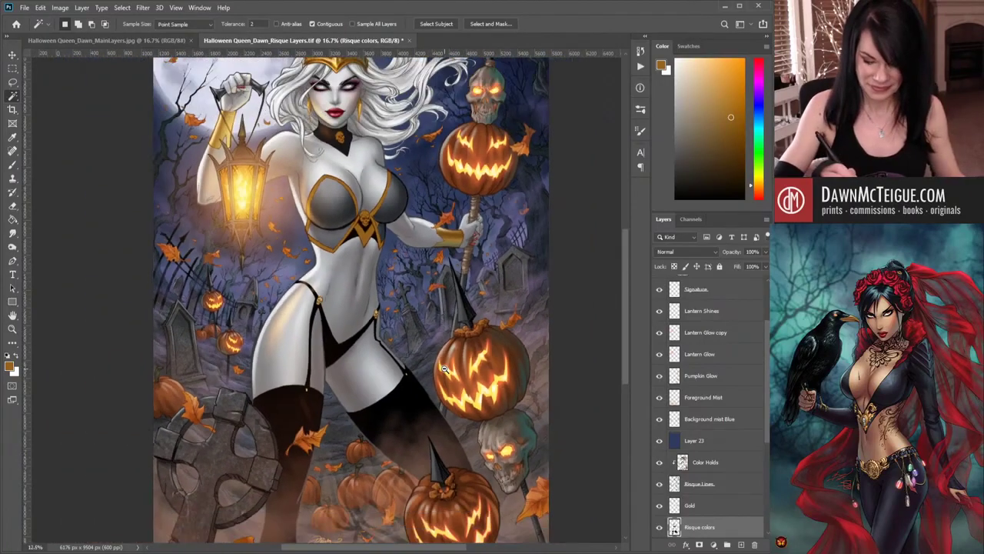
{"action": "scroll", "coordinate": [450, 400], "scroll_direction": "down", "scroll_amount": 2}
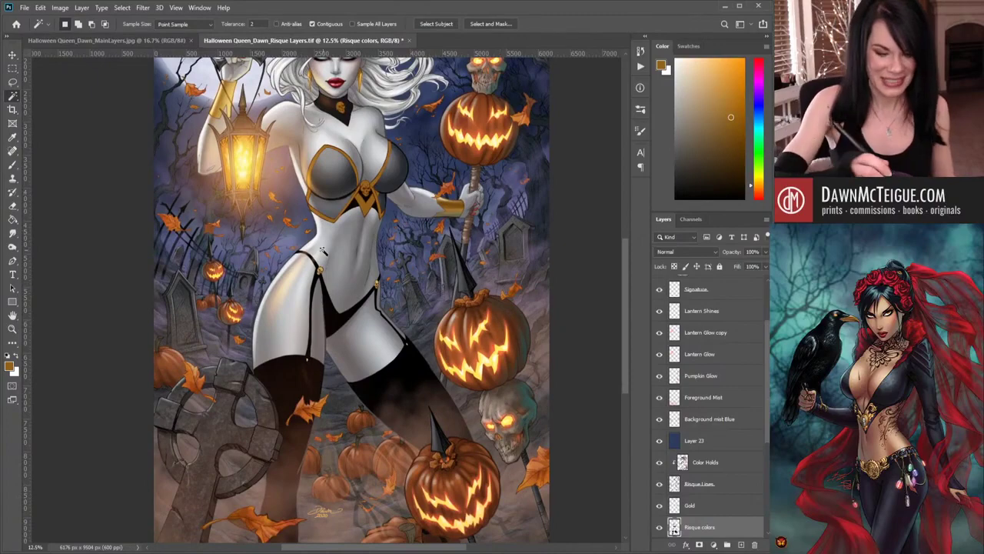
- Toggle the Background mist Blue layer off and on to check its effect, and set its opacity to 82%
{"action": "left_click", "coordinate": [659, 420]}
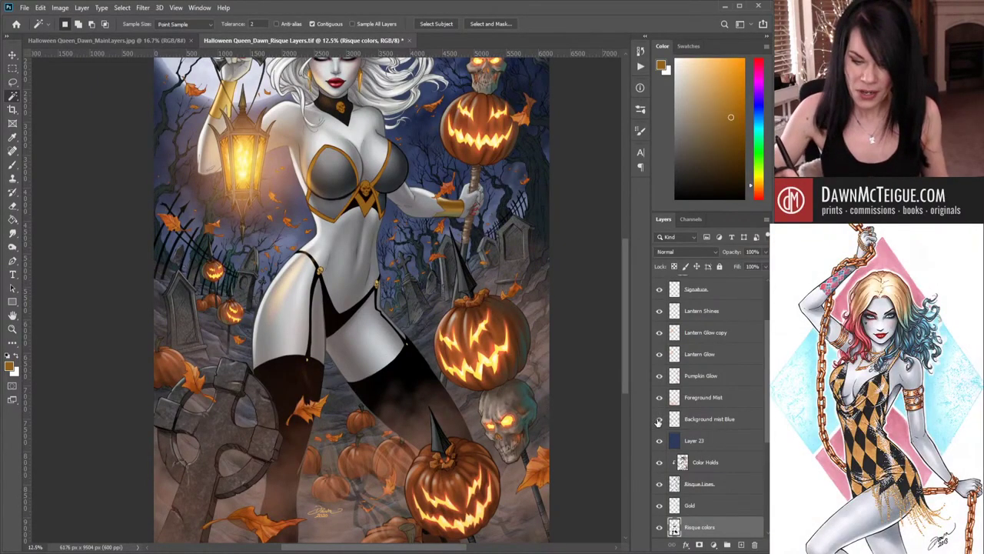
{"action": "left_click", "coordinate": [659, 420]}
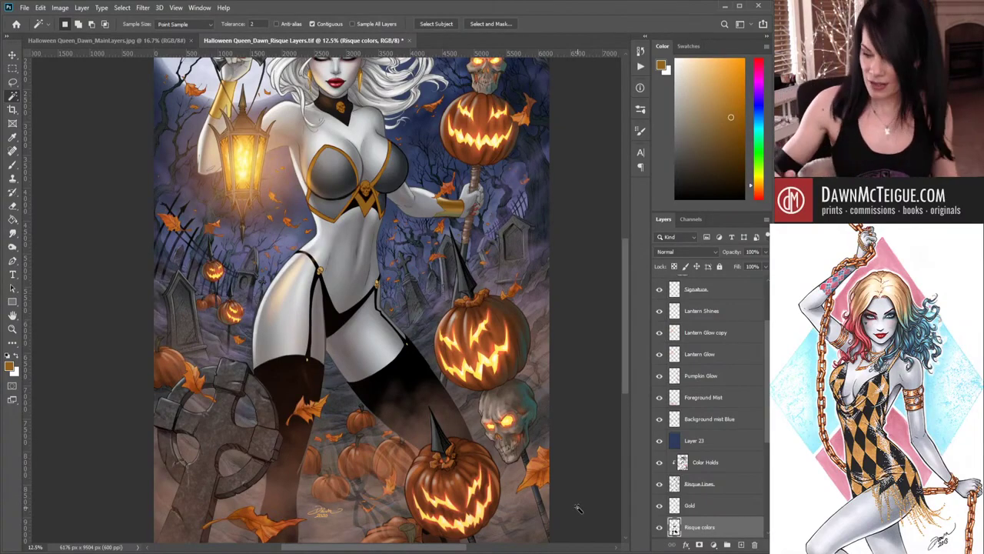
{"action": "left_click", "coordinate": [723, 421]}
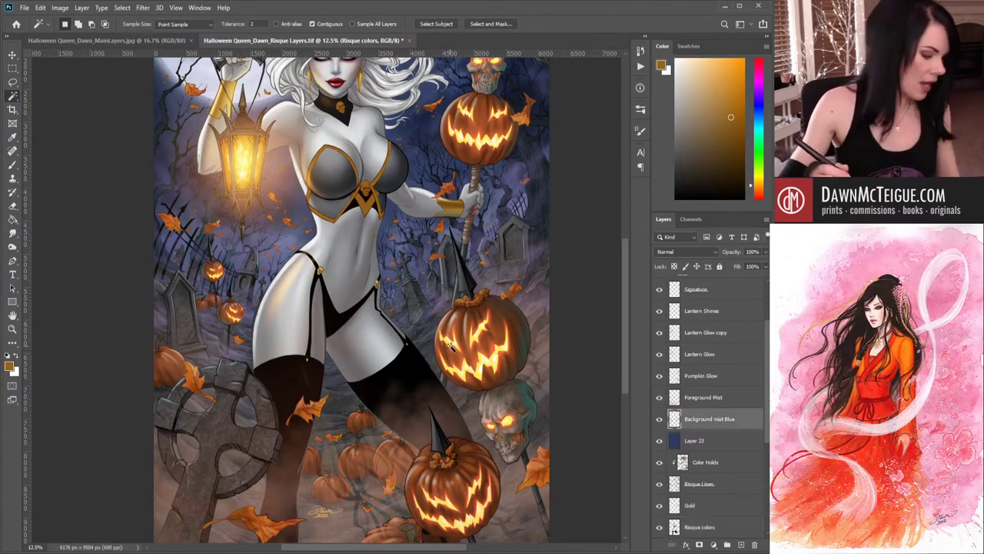
{"action": "key", "text": "8"}
{"action": "key", "text": "2"}
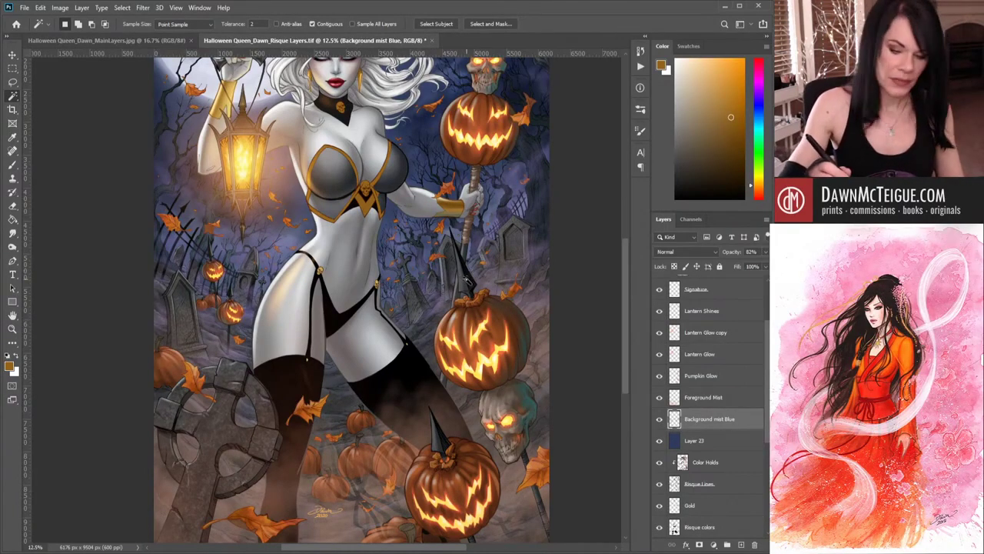
- Activate the Smudge tool and review the entire MainLayers image at 8.33% zoom
{"action": "key", "text": "b"}
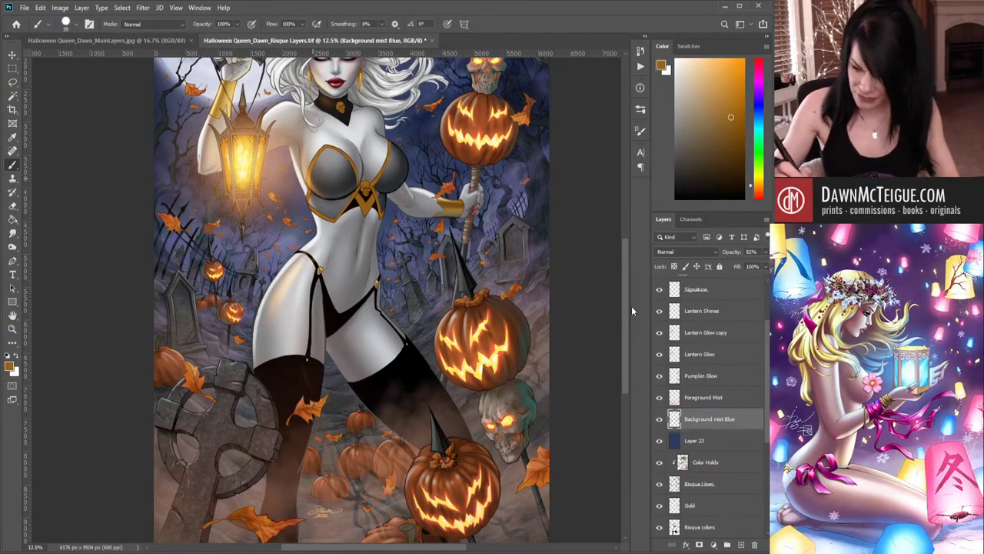
{"action": "key", "text": "r"}
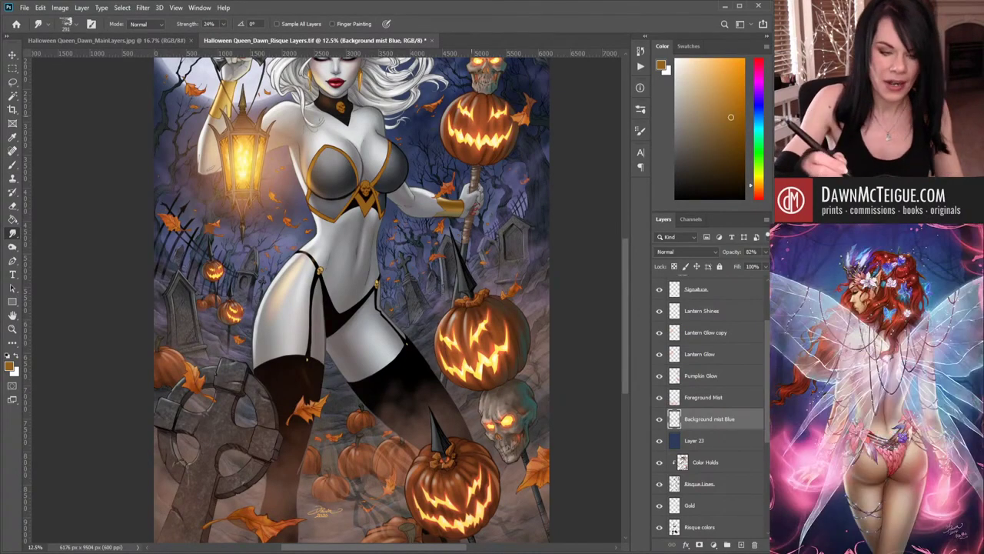
{"action": "left_click", "coordinate": [160, 40]}
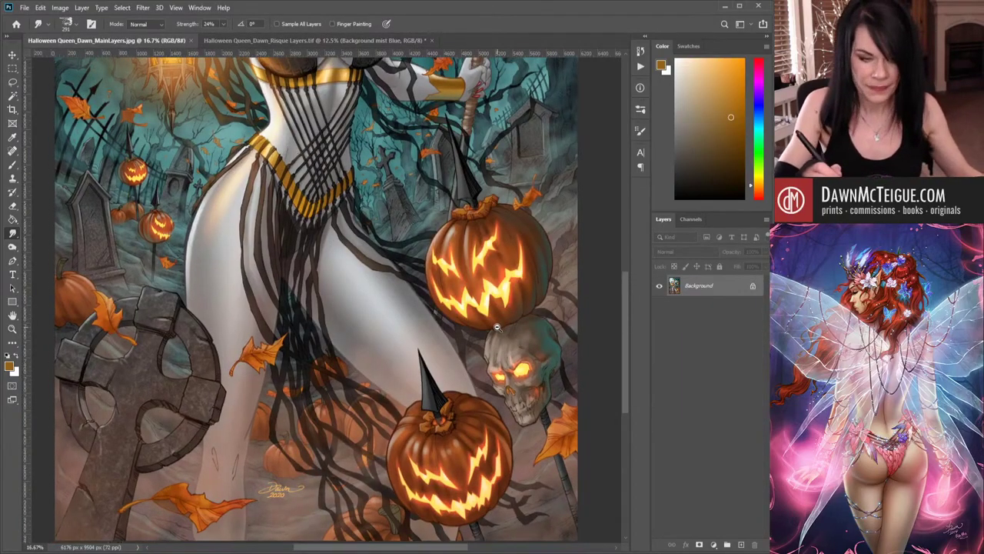
{"action": "scroll", "coordinate": [498, 328], "scroll_direction": "down", "scroll_amount": 1}
{"action": "scroll", "coordinate": [493, 316], "scroll_direction": "down", "scroll_amount": 1}
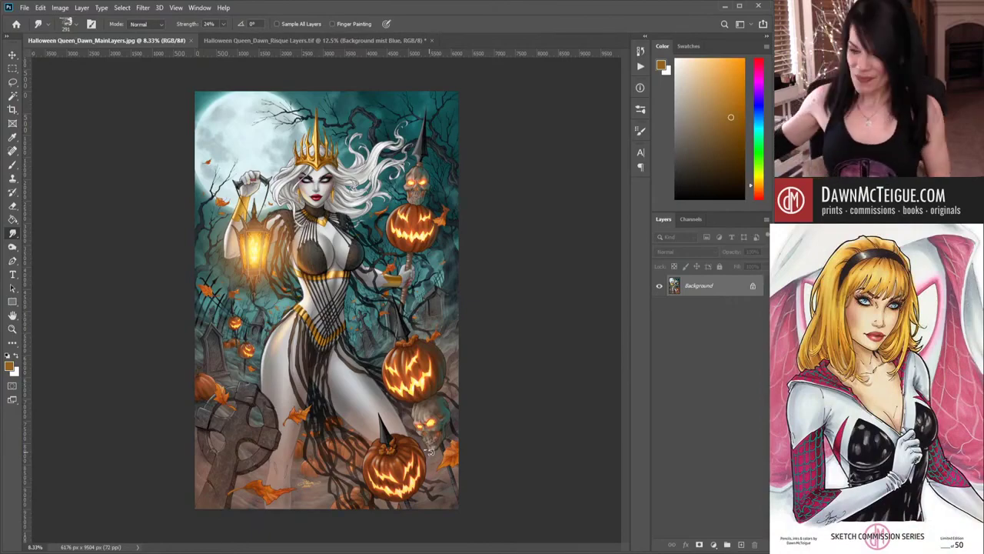
- Return to the Risque Layers file and select the Foreground Mist layer, with the lower legs and pumpkins in close view
{"action": "left_click", "coordinate": [362, 39]}
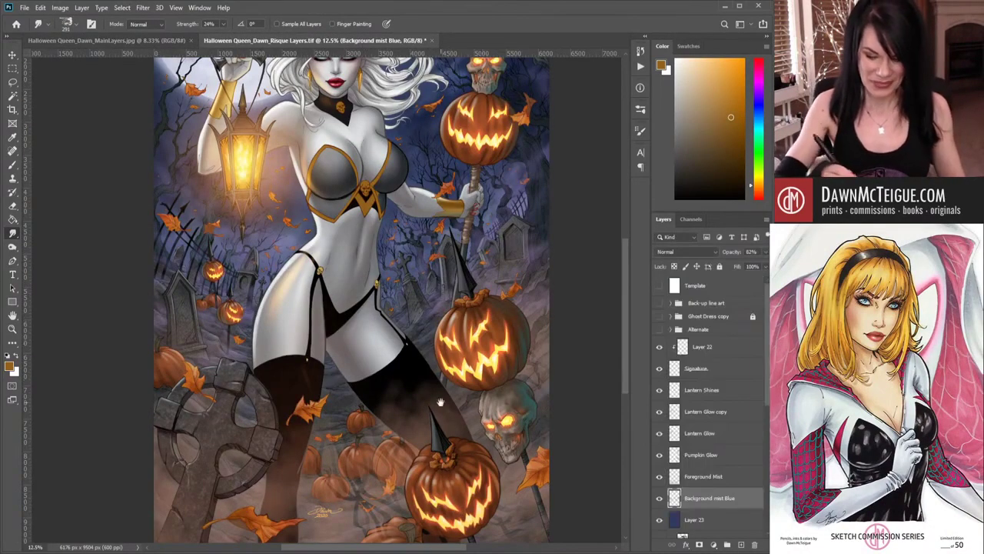
{"action": "left_click_drag", "start_coordinate": [441, 402], "coordinate": [428, 313]}
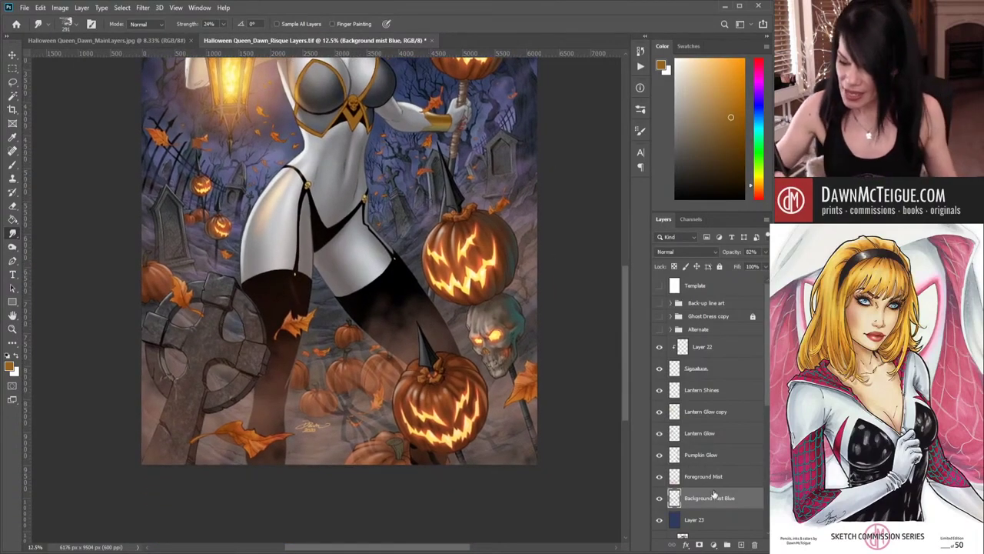
{"action": "left_click", "coordinate": [701, 478]}
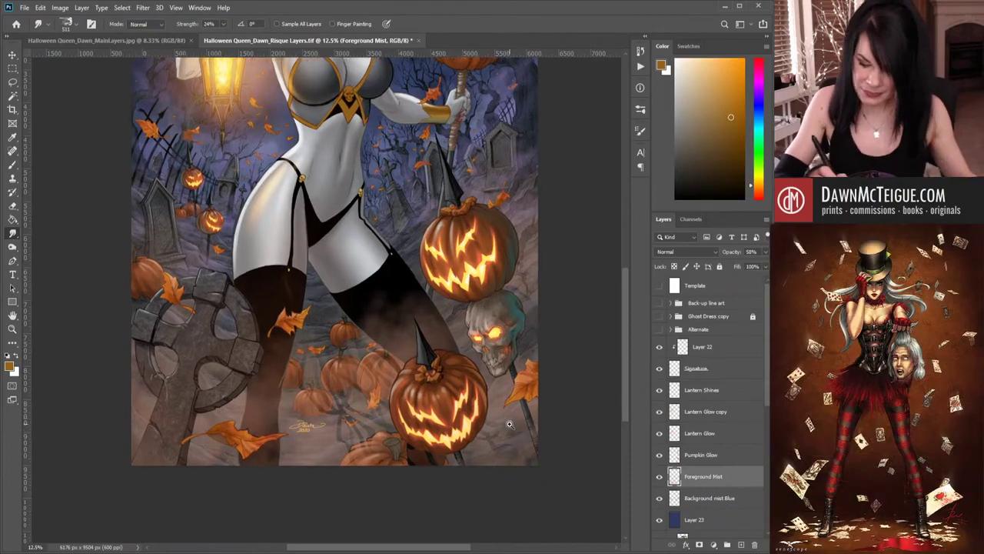
{"action": "scroll", "coordinate": [506, 428], "scroll_direction": "up", "scroll_amount": 1}
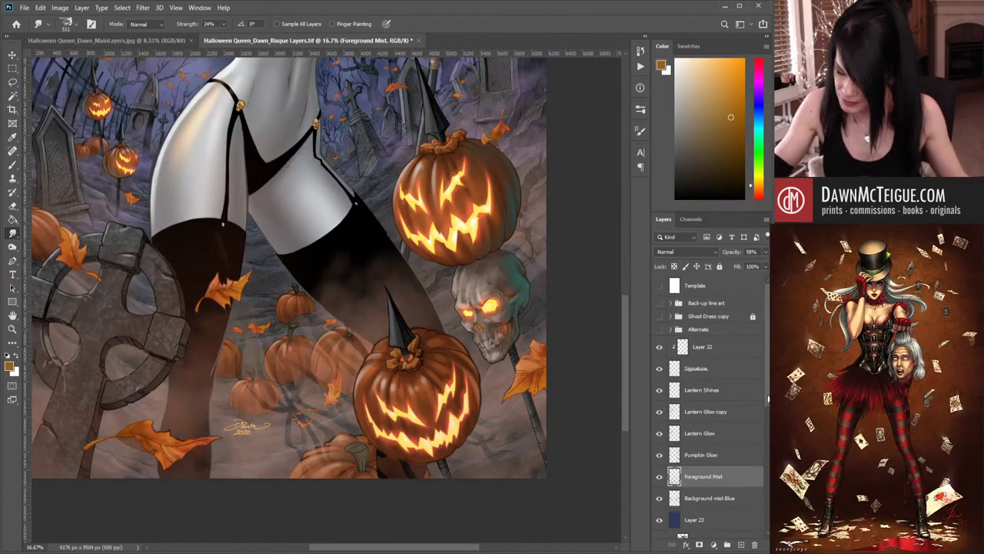
- Use the Magic Wand on the main flats layer to select the ground areas around the skull, lantern pumpkins and small pumpkins
{"action": "left_click_drag", "start_coordinate": [768, 398], "coordinate": [767, 522]}
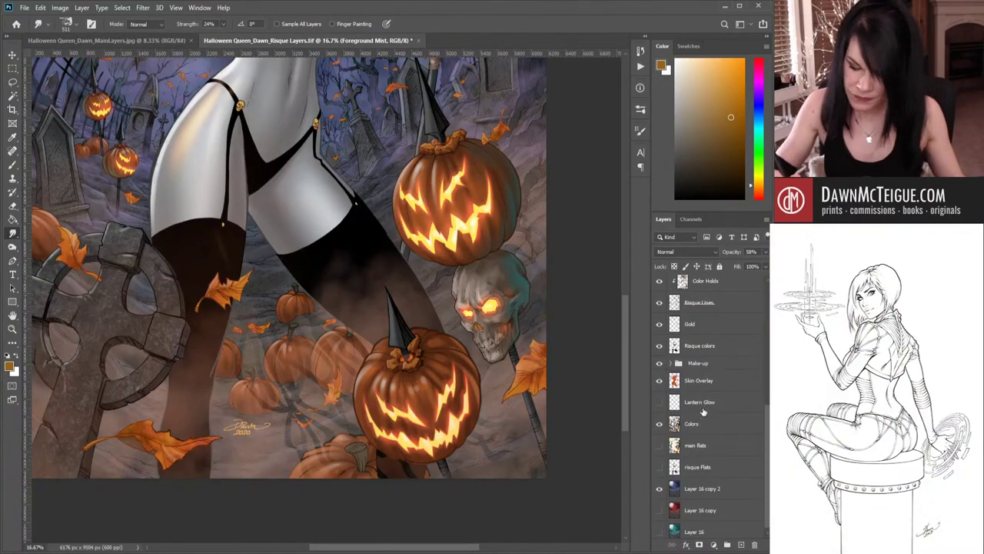
{"action": "left_click", "coordinate": [718, 449]}
{"action": "key", "text": "w"}
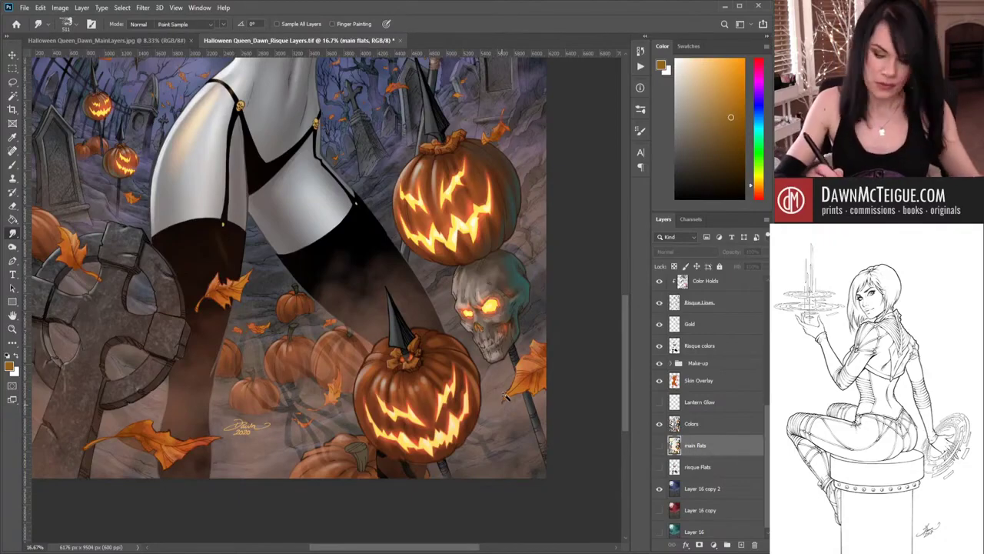
{"action": "left_click", "coordinate": [507, 424]}
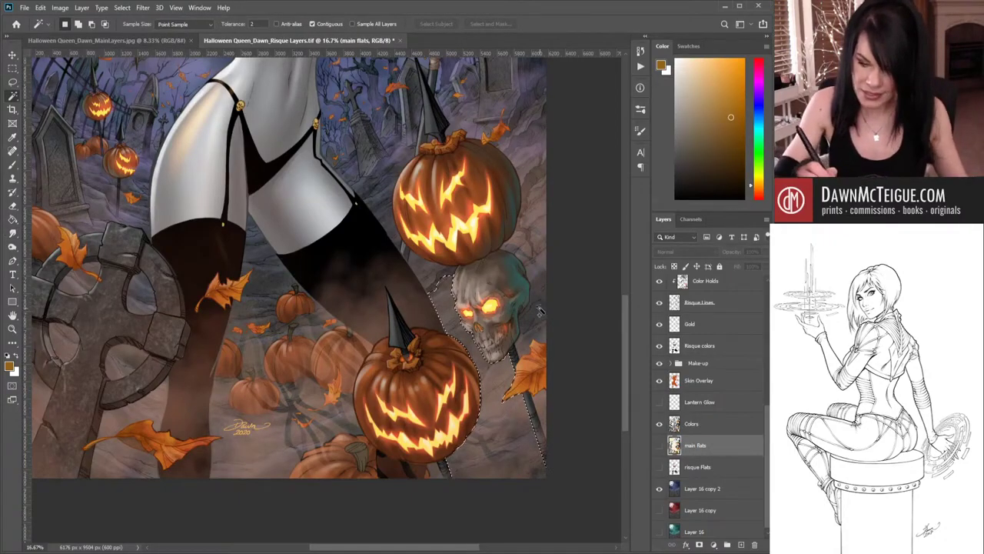
{"action": "left_click", "coordinate": [530, 265]}
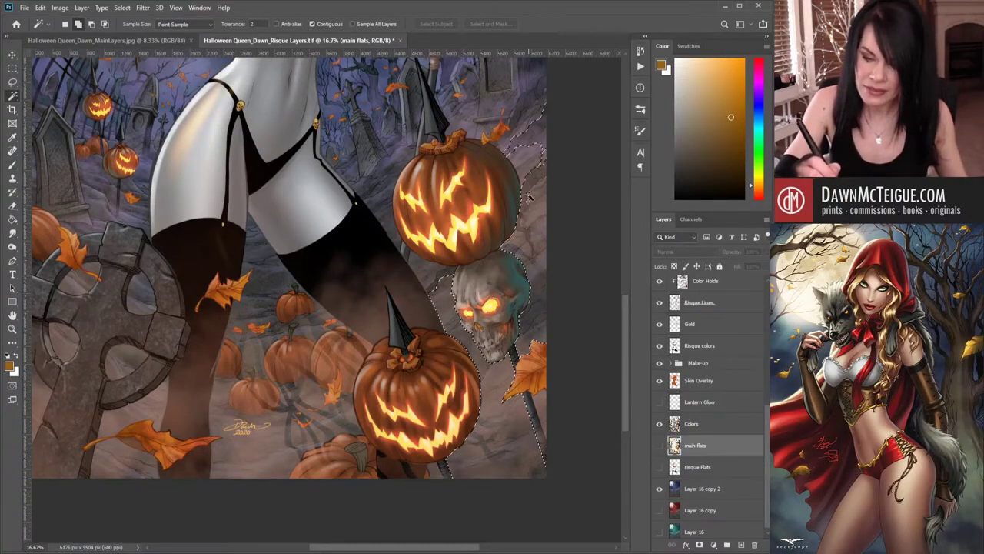
{"action": "left_click", "coordinate": [522, 158]}
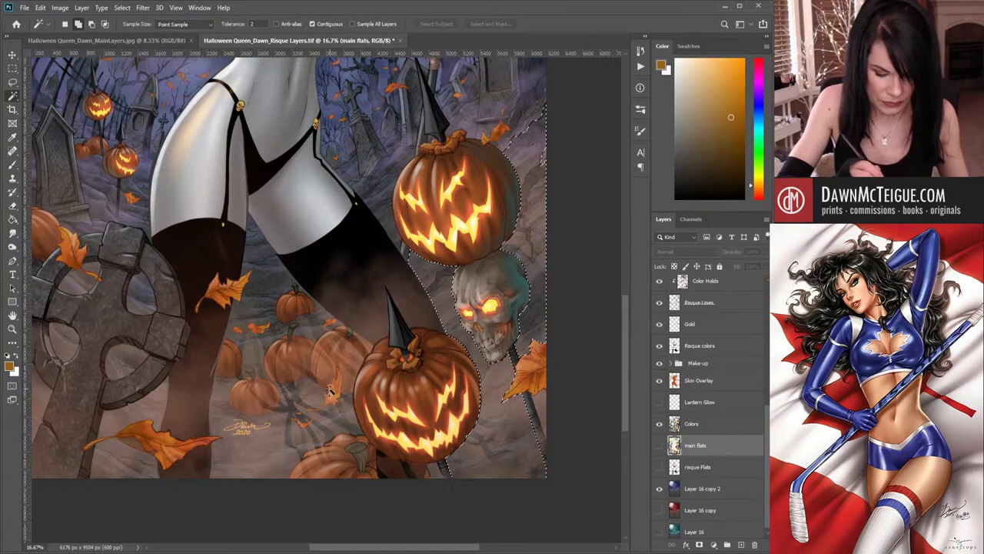
{"action": "left_click", "coordinate": [332, 376]}
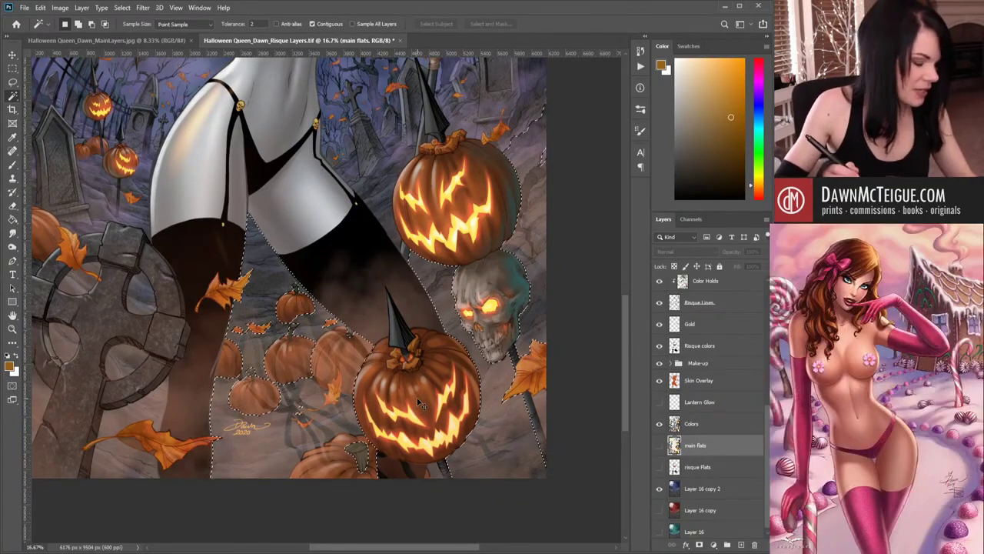
- Select the whole canvas, subtract the carved pumpkins, skull and foreground leaf with the Magic Wand, and clear the selection
{"action": "key", "text": "ctrl+a"}
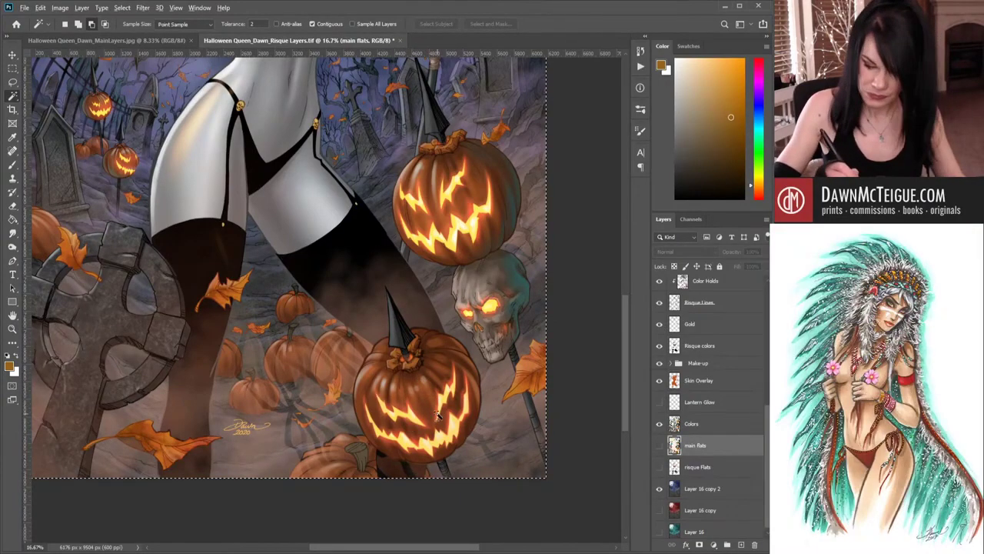
{"action": "left_click", "coordinate": [439, 415]}
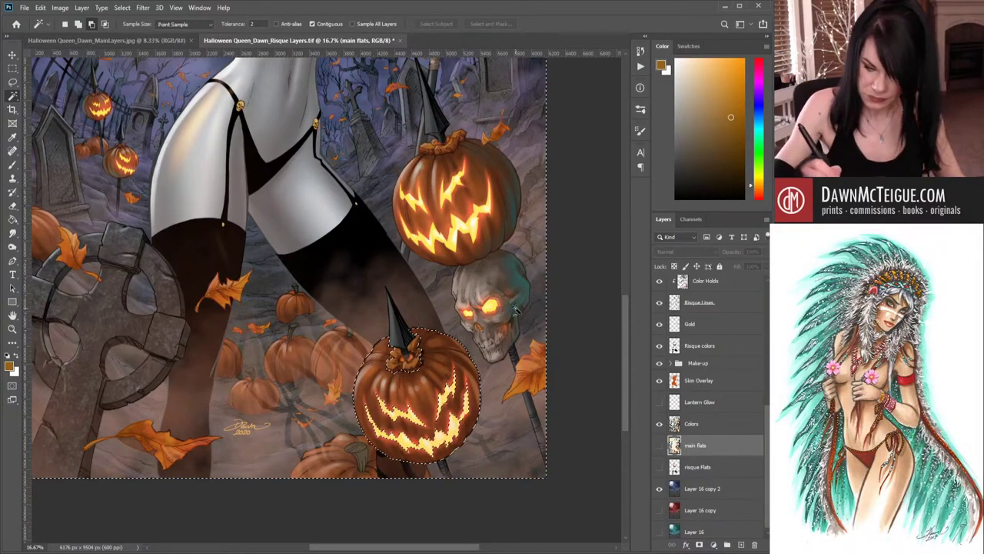
{"action": "left_click", "coordinate": [467, 341], "text": "shift"}
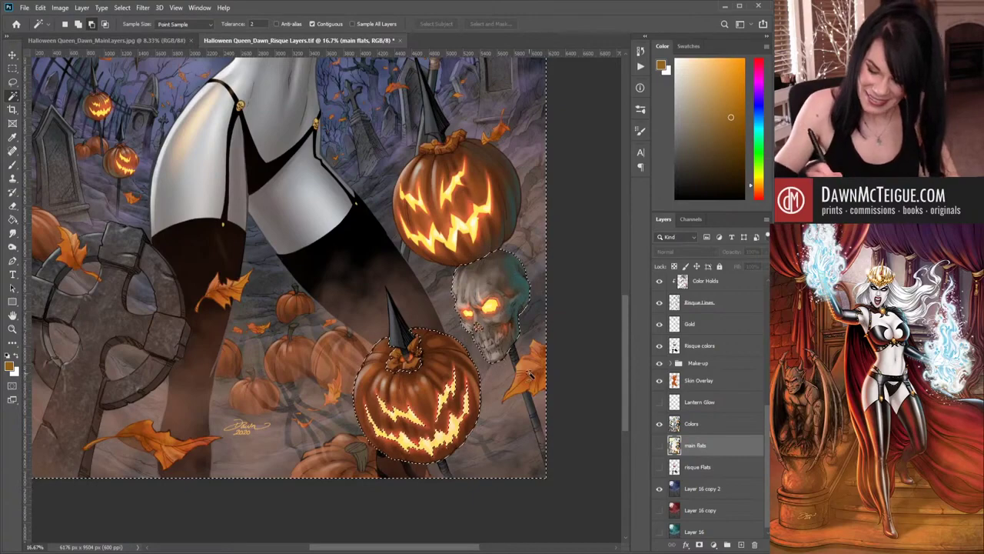
{"action": "left_click", "coordinate": [501, 249], "text": "shift"}
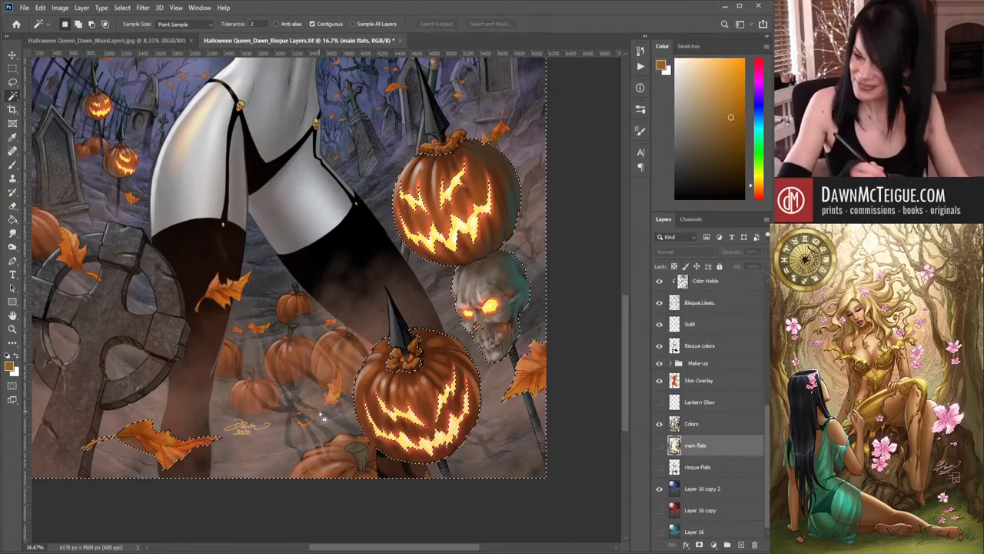
{"action": "key", "text": "ctrl+d"}
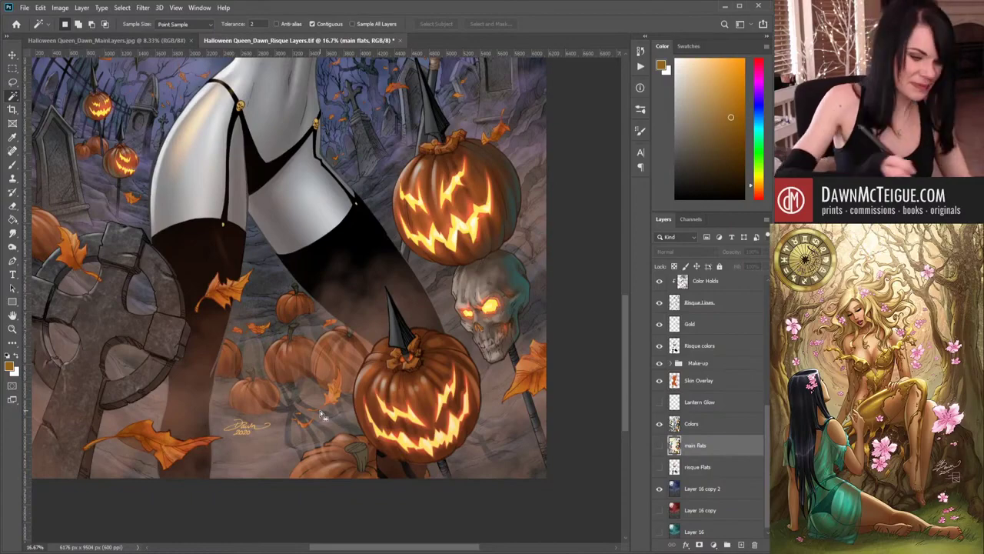
- Smudge the mist on the Foreground Mist layer over the small pumpkins beside the lower carved pumpkin
{"action": "left_click", "coordinate": [14, 233]}
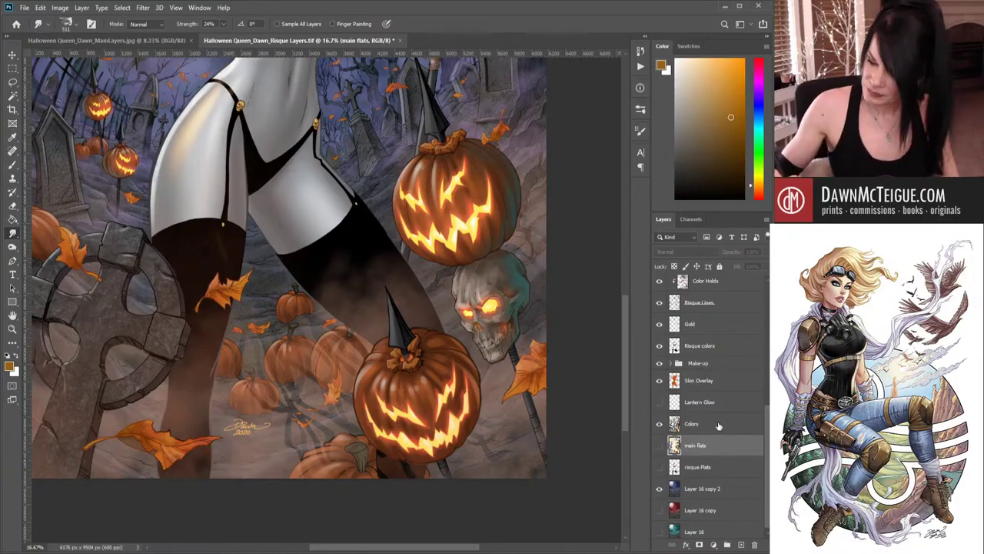
{"action": "left_click_drag", "start_coordinate": [766, 418], "coordinate": [764, 348]}
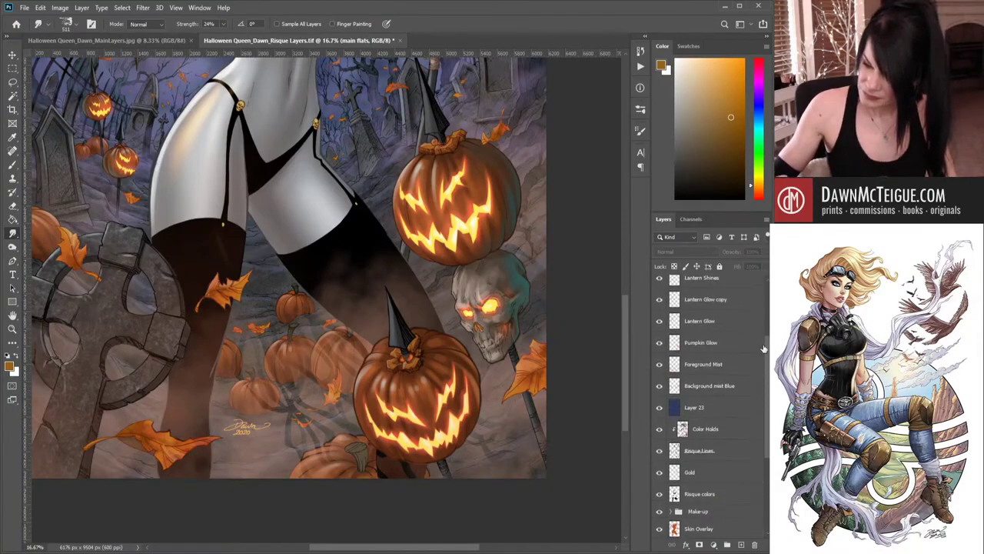
{"action": "left_click", "coordinate": [729, 367]}
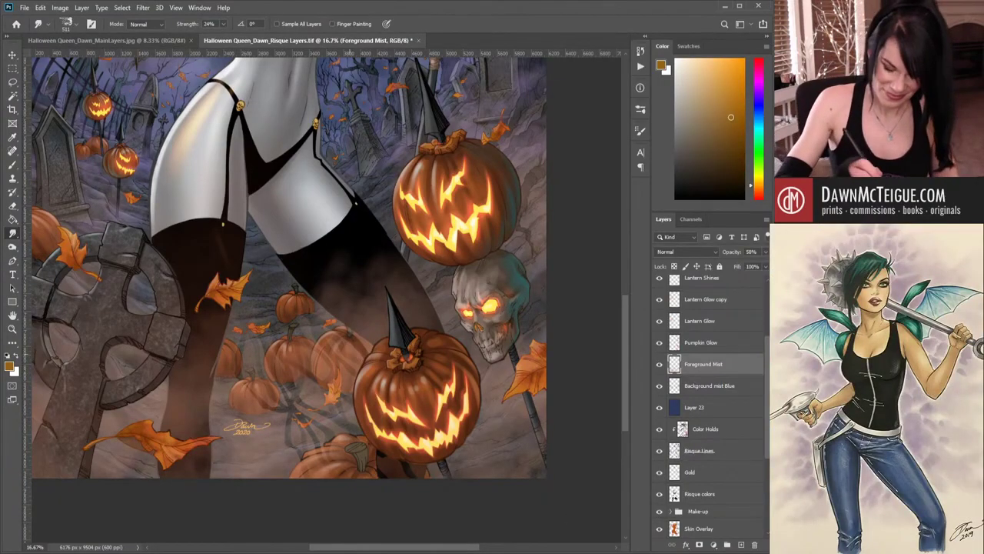
{"action": "mouse_move", "coordinate": [346, 338]}
{"action": "left_mouse_down"}
{"action": "mouse_move", "coordinate": [343, 377]}
{"action": "mouse_move", "coordinate": [325, 357]}
{"action": "mouse_move", "coordinate": [338, 389]}
{"action": "mouse_move", "coordinate": [335, 371]}
{"action": "mouse_move", "coordinate": [339, 378]}
{"action": "mouse_move", "coordinate": [353, 367]}
{"action": "mouse_move", "coordinate": [347, 383]}
{"action": "mouse_move", "coordinate": [363, 381]}
{"action": "mouse_move", "coordinate": [385, 423]}
{"action": "left_mouse_up"}
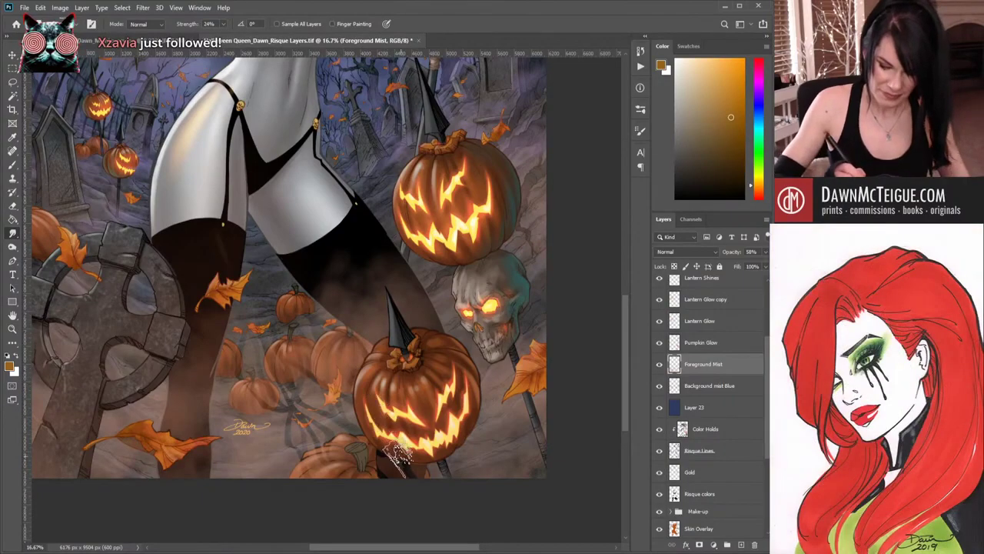
- Hide the Colors layer and toggle the Layer 16 copy 2 background off and on to examine the mist over the line art
{"action": "scroll", "coordinate": [760, 421], "scroll_direction": "down", "scroll_amount": 3}
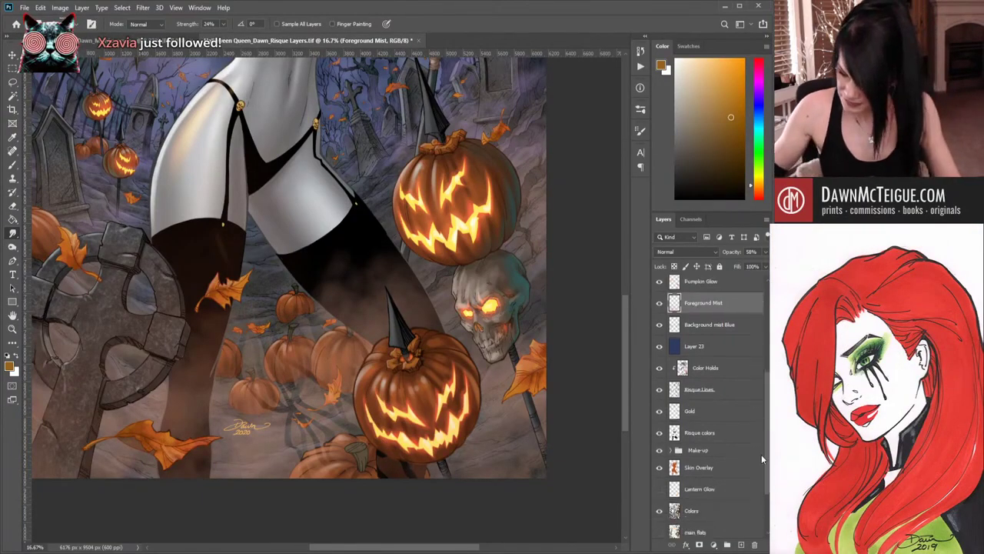
{"action": "left_click", "coordinate": [659, 453]}
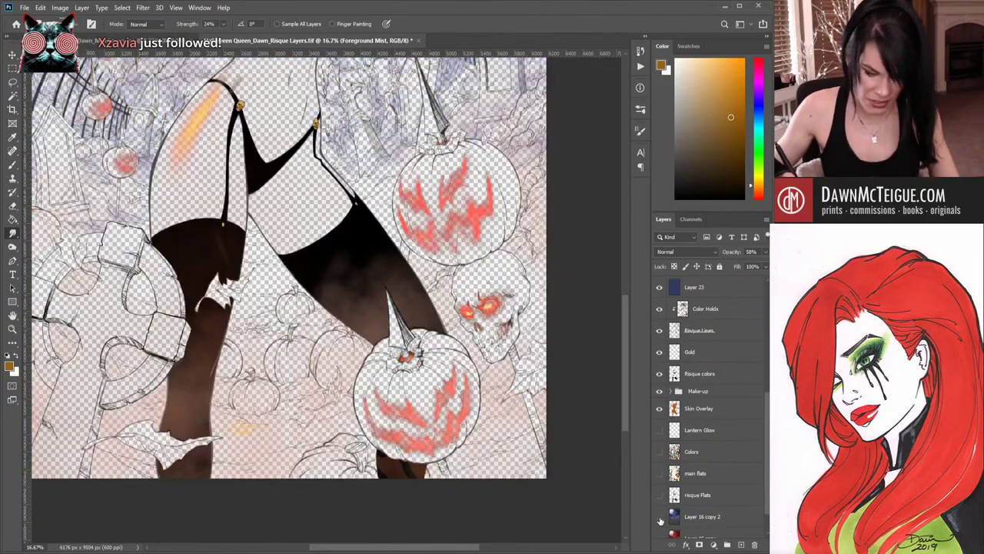
{"action": "left_click", "coordinate": [659, 516]}
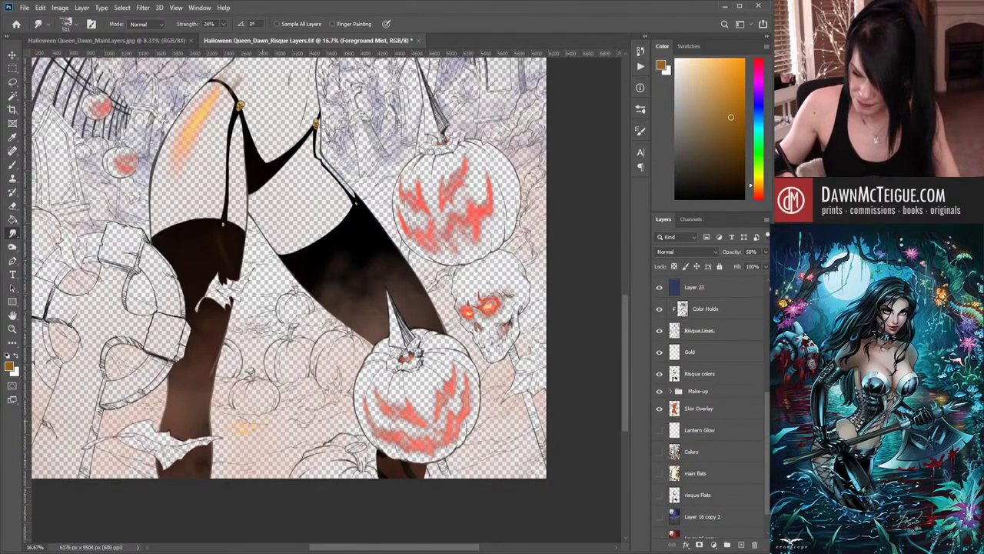
{"action": "left_click", "coordinate": [658, 518]}
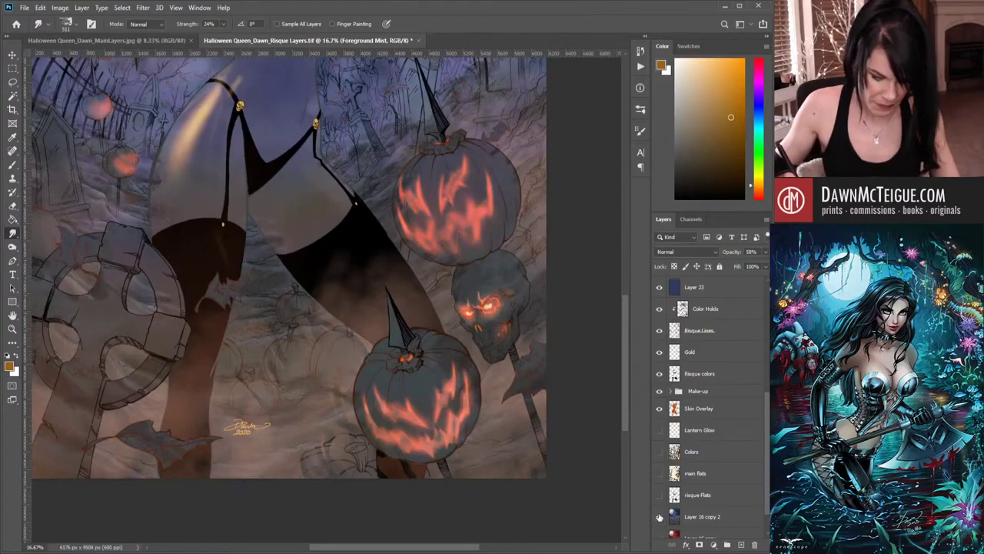
- Hide Layer 16 copy 2, smudge the foreground mist over the small pumpkins between the legs, and show the background again
{"action": "key", "text": "ctrl+comma"}
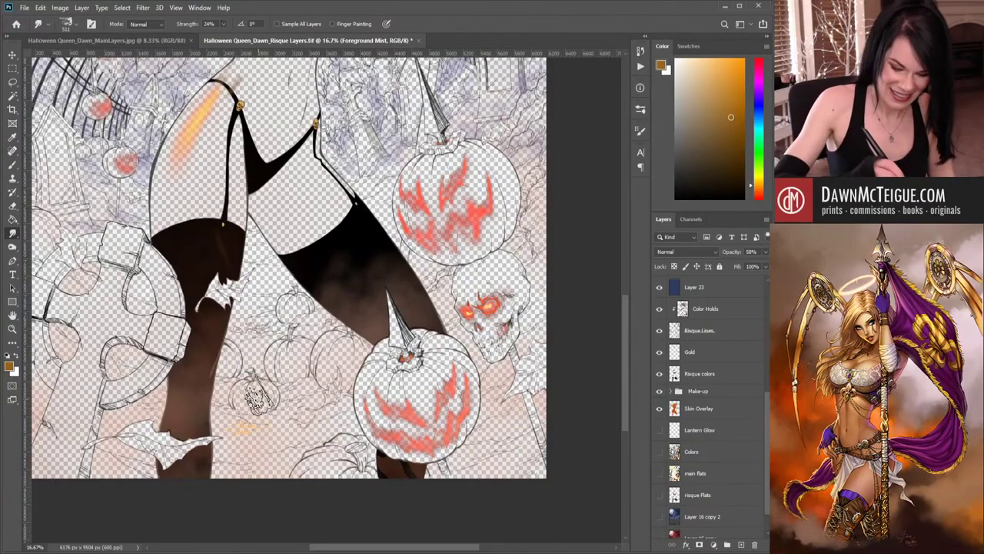
{"action": "left_click_drag", "start_coordinate": [255, 390], "coordinate": [283, 383]}
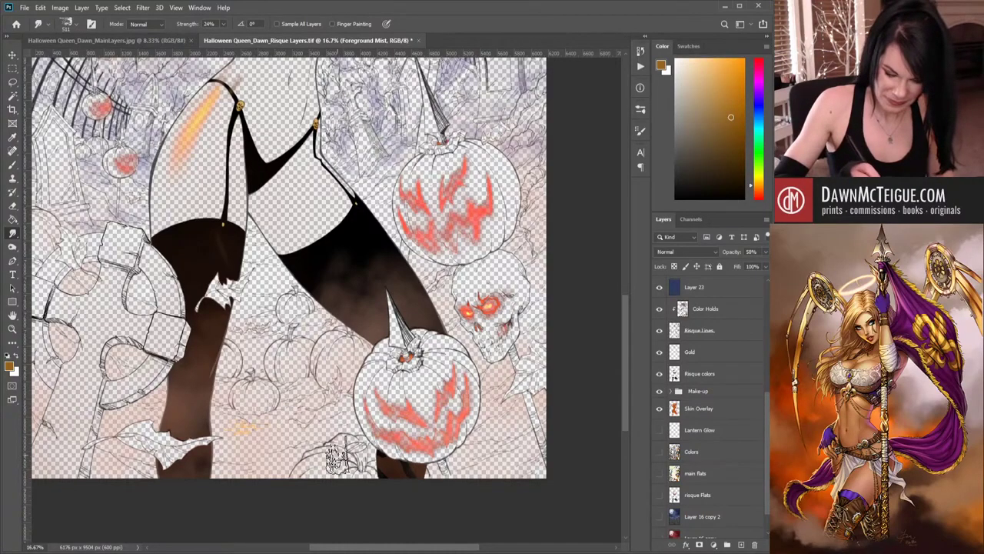
{"action": "left_click", "coordinate": [659, 516]}
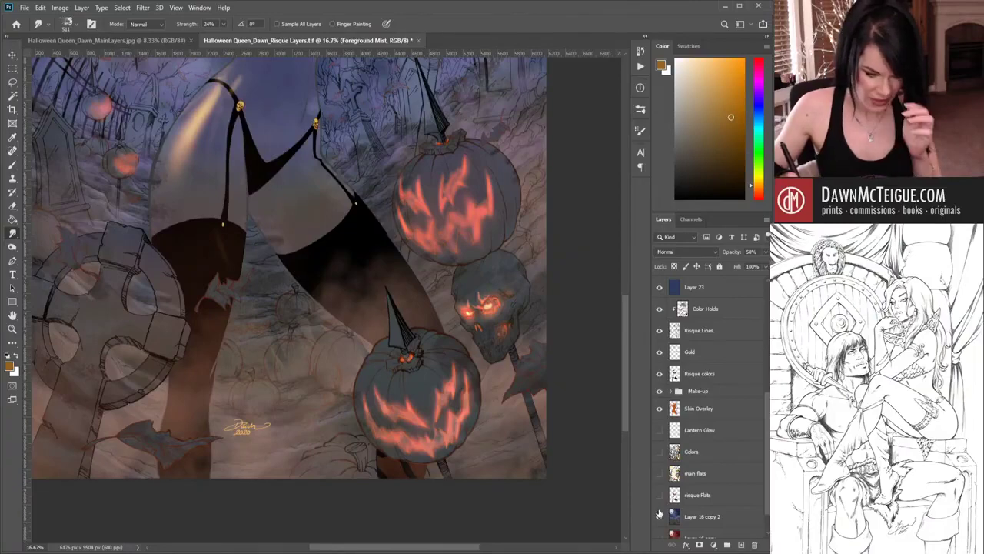
- Compare the artwork with Layer 16 copy 2 hidden and shown, and make the Colors layer visible again
{"action": "left_click", "coordinate": [659, 516]}
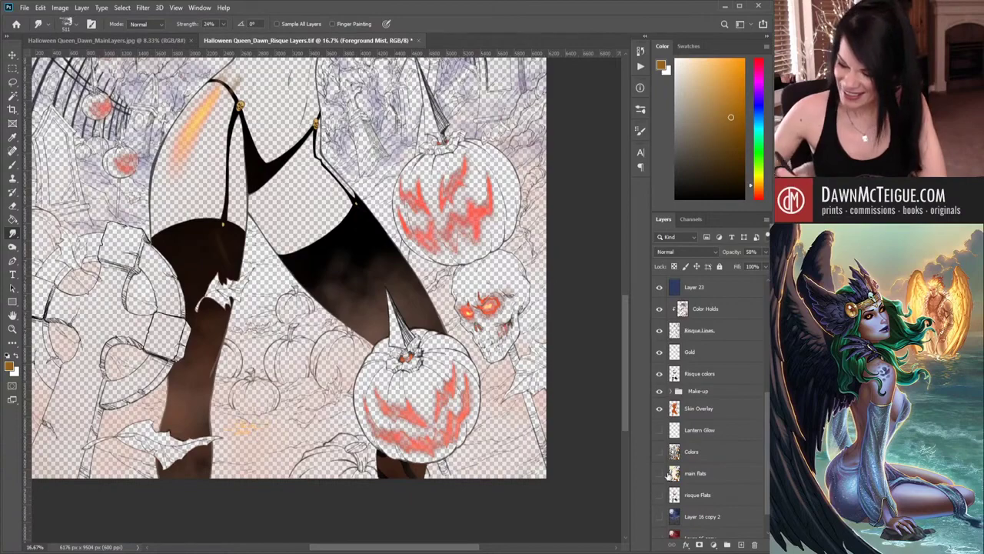
{"action": "left_click", "coordinate": [659, 517]}
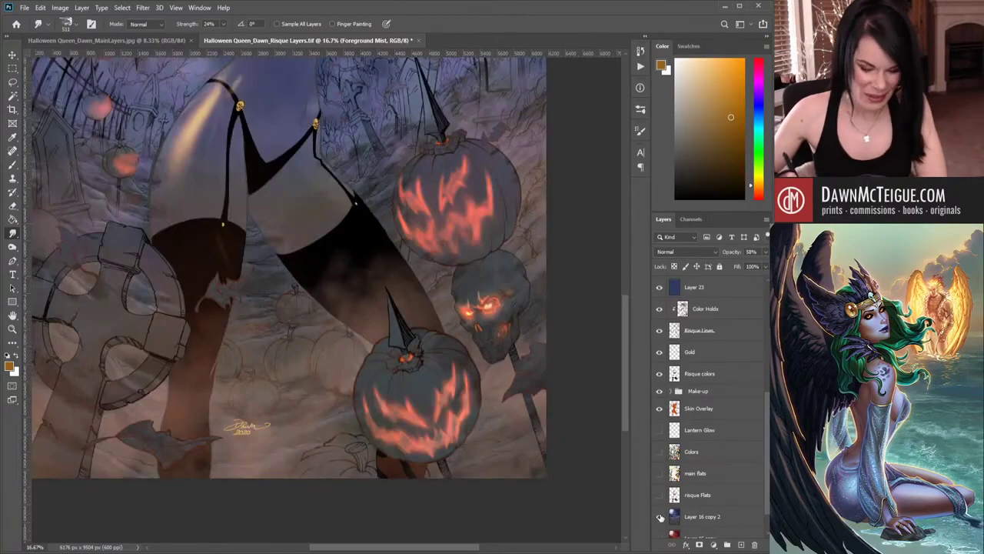
{"action": "left_click", "coordinate": [659, 516]}
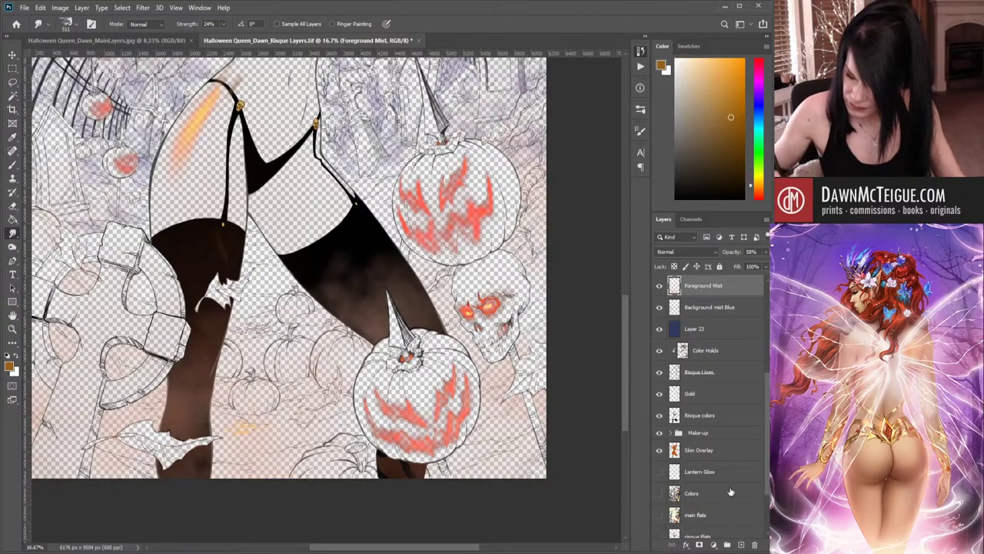
{"action": "left_click_drag", "start_coordinate": [767, 478], "coordinate": [768, 517]}
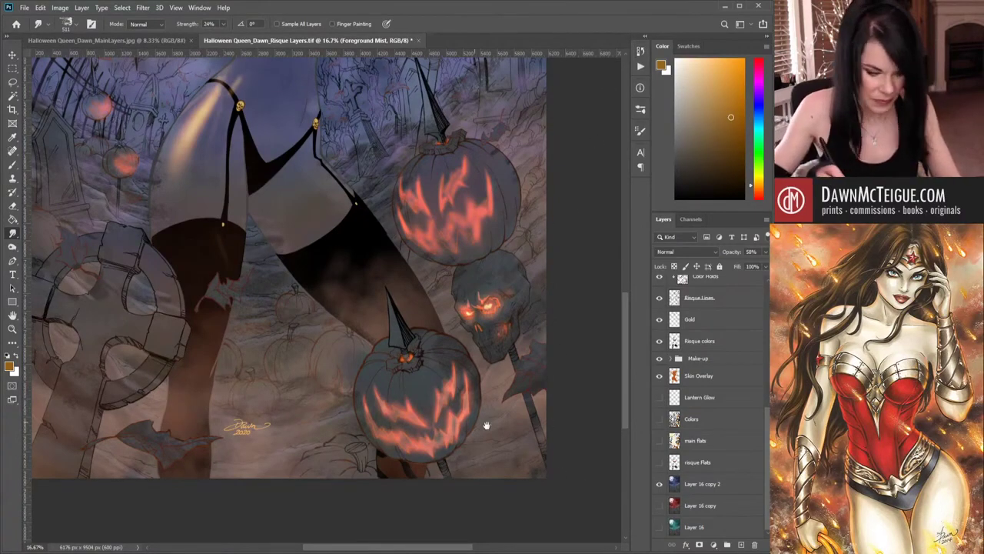
{"action": "left_click_drag", "start_coordinate": [487, 421], "coordinate": [496, 482]}
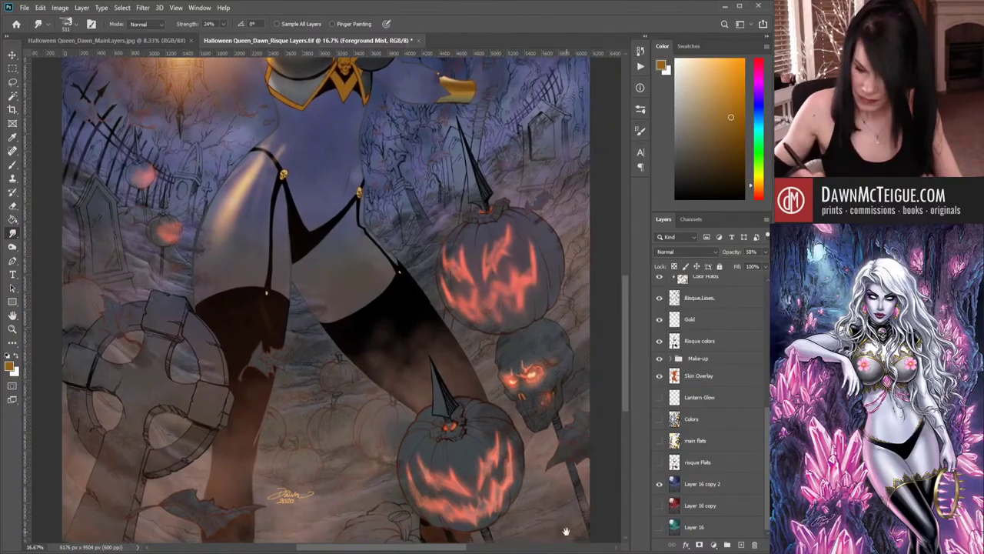
{"action": "left_click", "coordinate": [659, 419]}
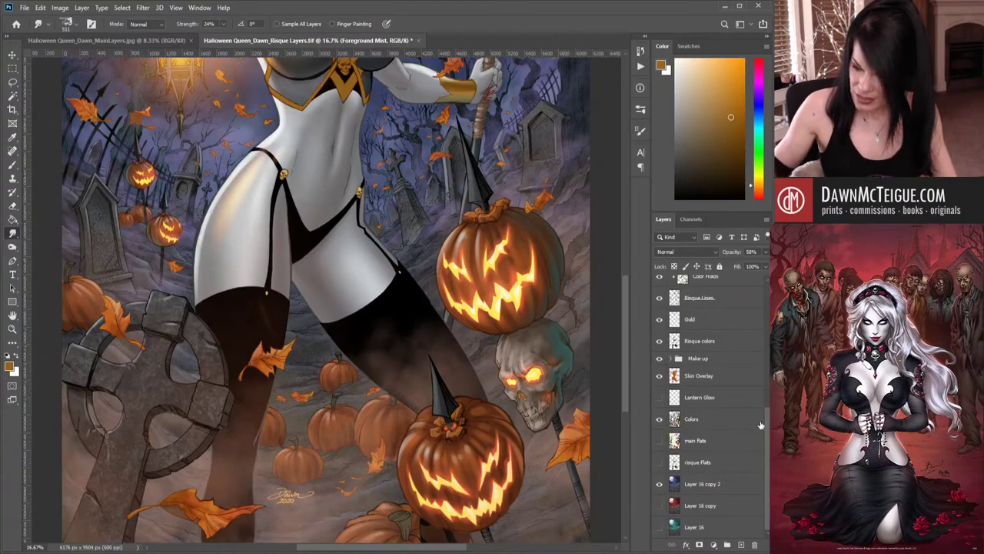
- Activate the Brush tool for the Foreground Mist layer and pick an orange paint color sampled from the upper carved pumpkin
{"action": "scroll", "coordinate": [761, 424], "scroll_direction": "up", "scroll_amount": 5}
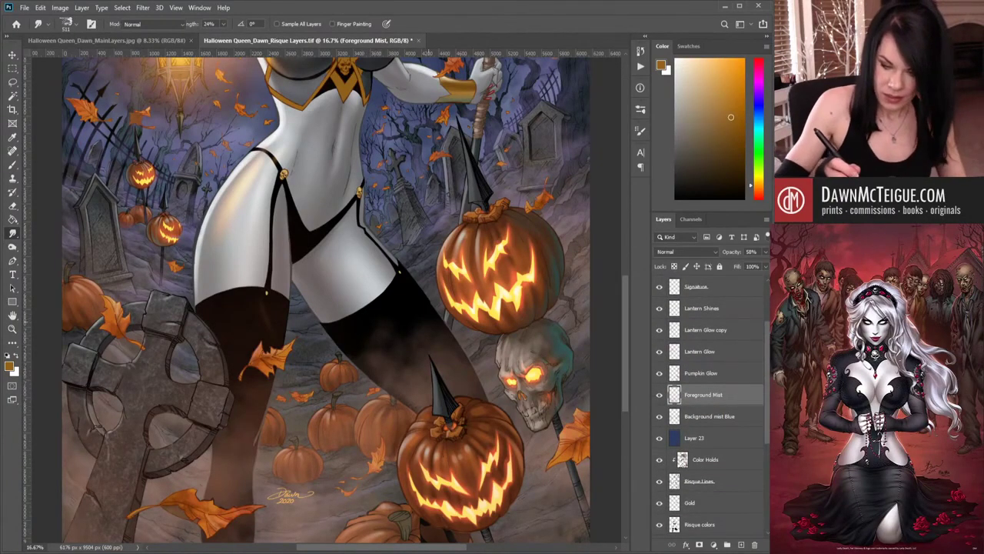
{"action": "key", "text": "b"}
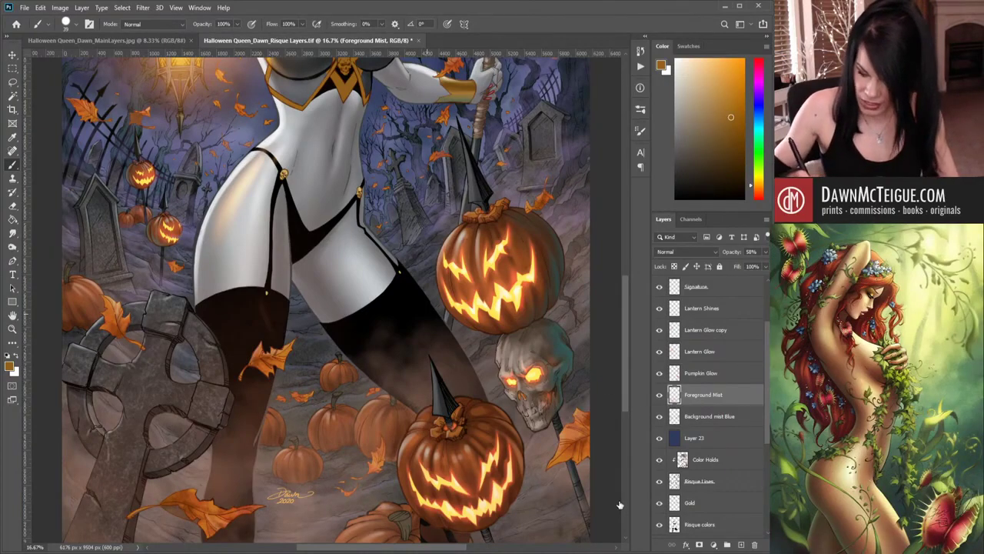
{"action": "key", "text": "bracketleft"}
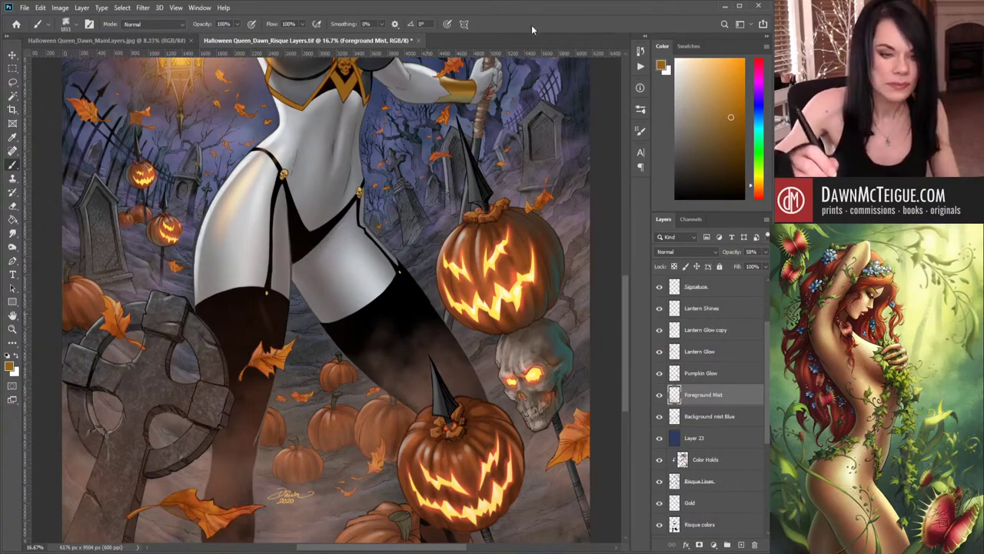
{"action": "left_click", "coordinate": [470, 246], "text": "alt"}
{"action": "left_click_drag", "start_coordinate": [726, 110], "coordinate": [733, 91]}
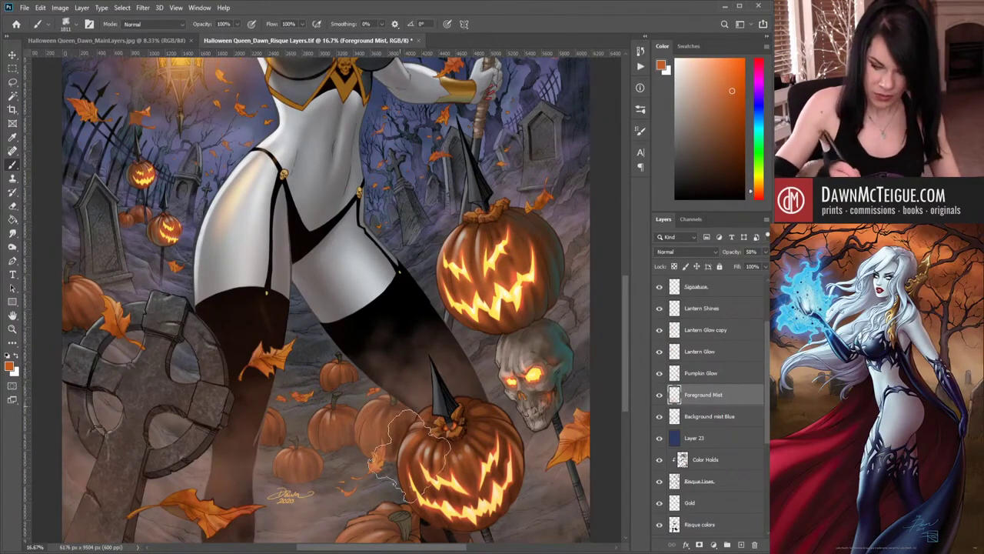
- Try the brush beside the lower carved pumpkin, and set its opacity to 48% and flow to 49%
{"action": "left_click_drag", "start_coordinate": [394, 429], "coordinate": [412, 460]}
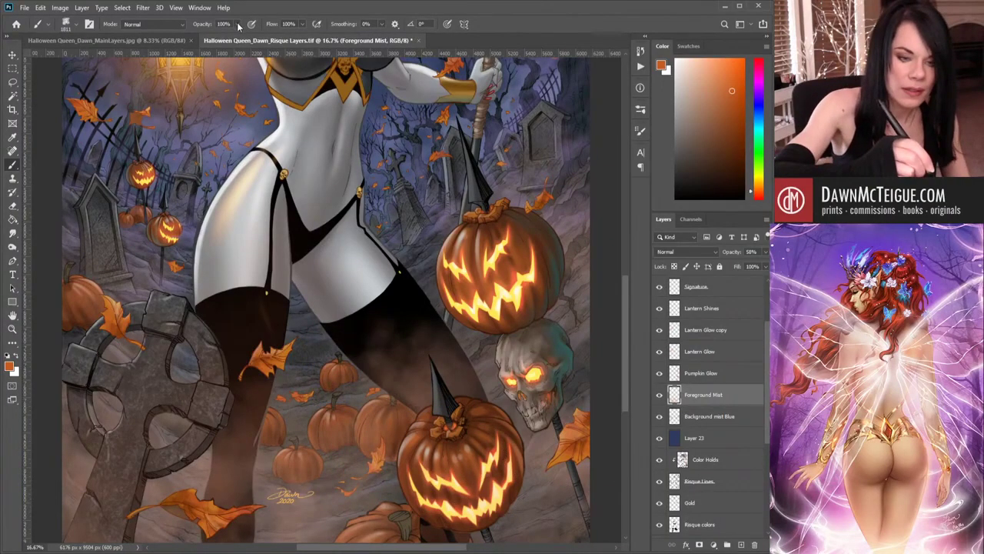
{"action": "key", "text": "4"}
{"action": "key", "text": "8"}
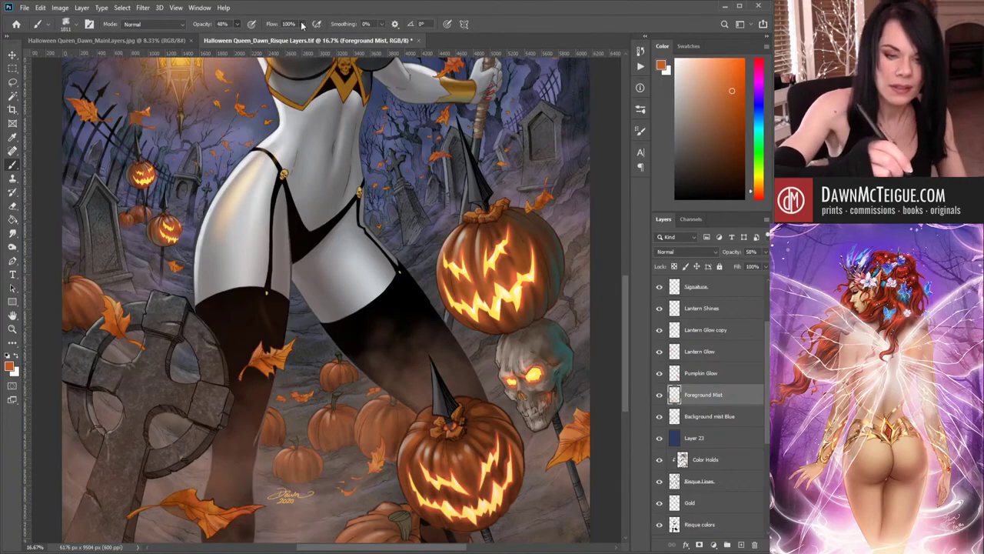
{"action": "key", "text": "shift+4"}
{"action": "key", "text": "shift+9"}
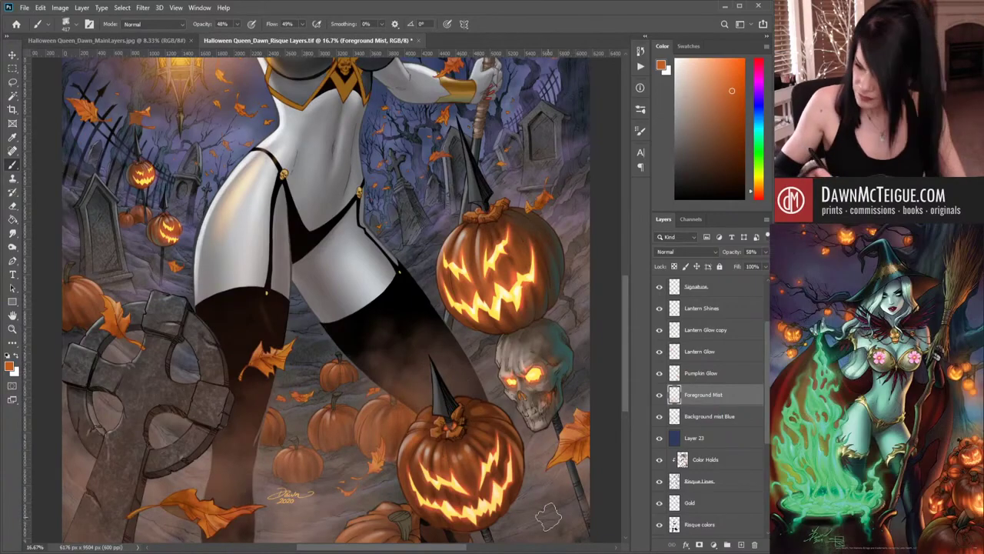
- Hide the Colors, Layer 16 copy 2 and Risque colors layers to isolate the line art and mist around the legs
{"action": "left_click_drag", "start_coordinate": [525, 456], "coordinate": [497, 381]}
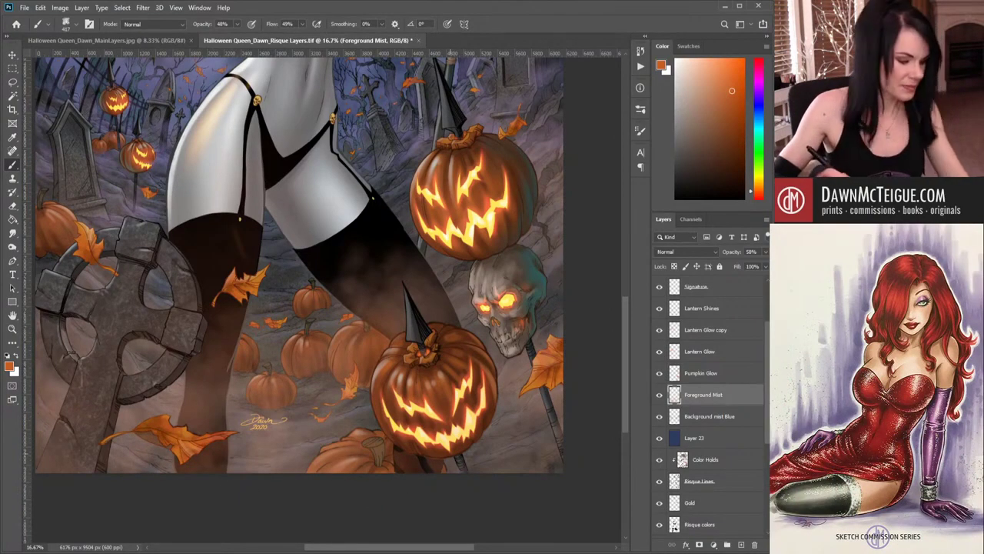
{"action": "left_click_drag", "start_coordinate": [769, 425], "coordinate": [760, 500]}
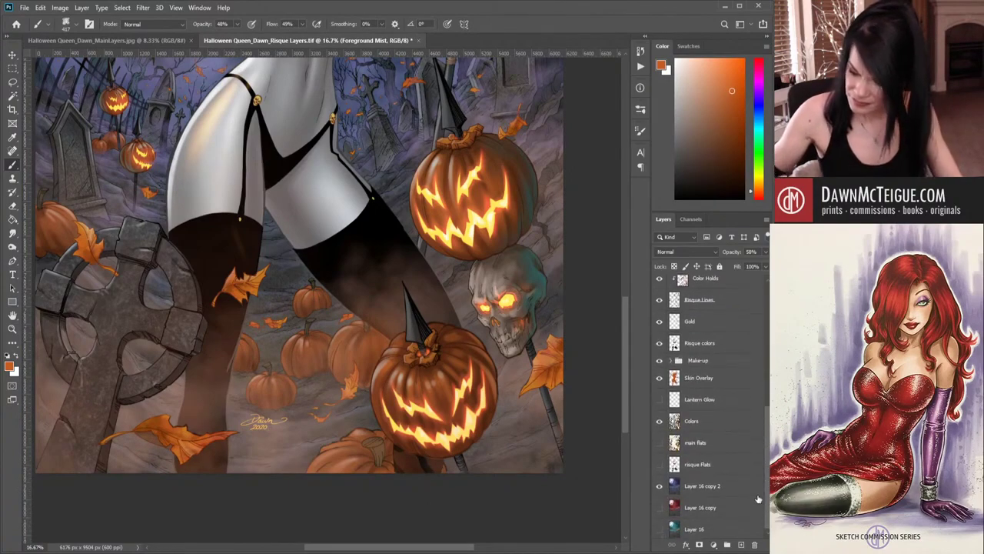
{"action": "left_click", "coordinate": [660, 423]}
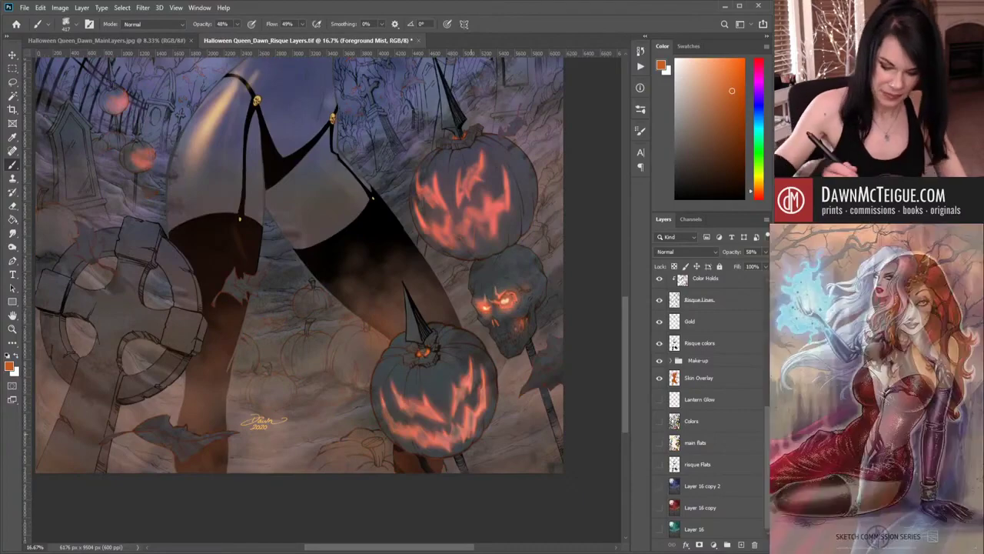
{"action": "left_click", "coordinate": [659, 486]}
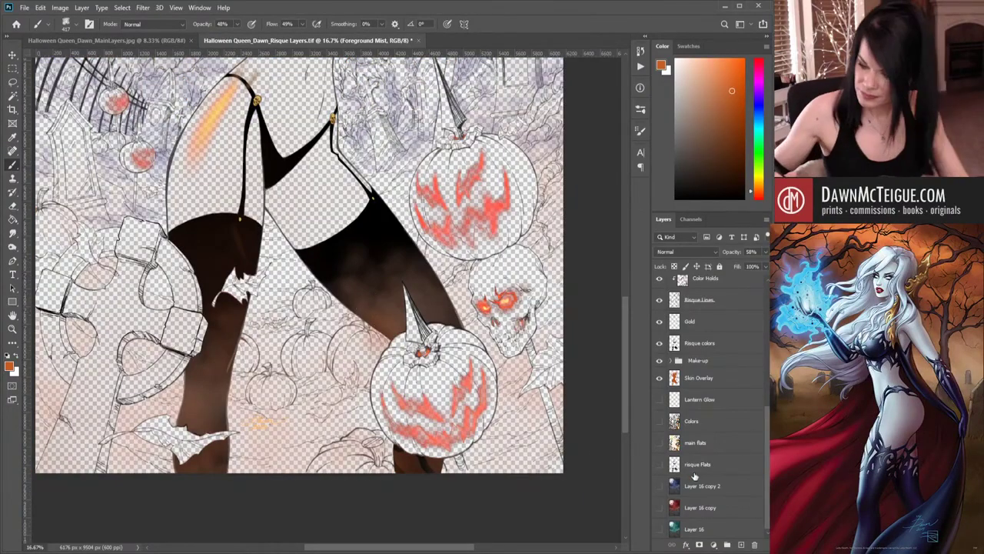
{"action": "left_click", "coordinate": [660, 343]}
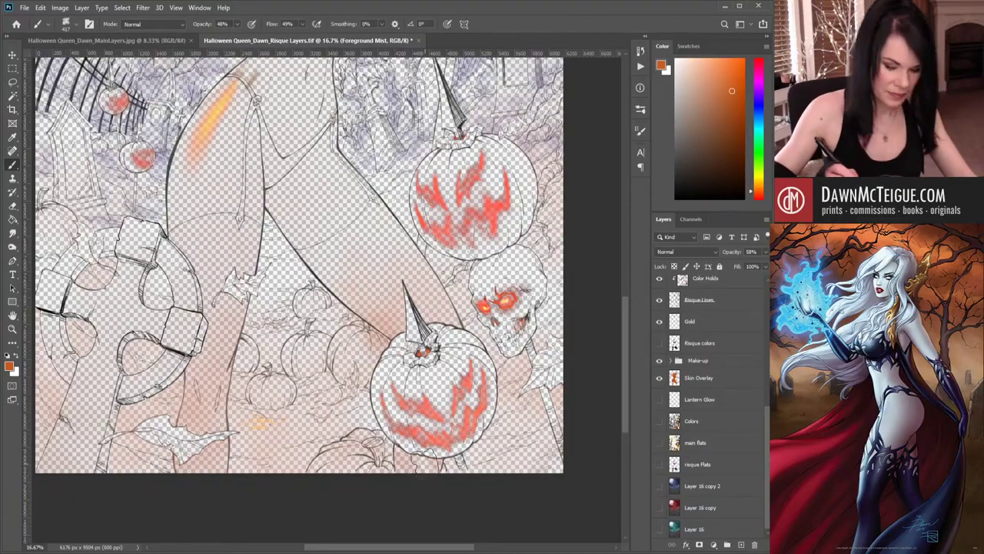
- Activate the Smudge tool for the Foreground Mist layer and make the Risque colors and Colors layers visible again
{"action": "key", "text": "r"}
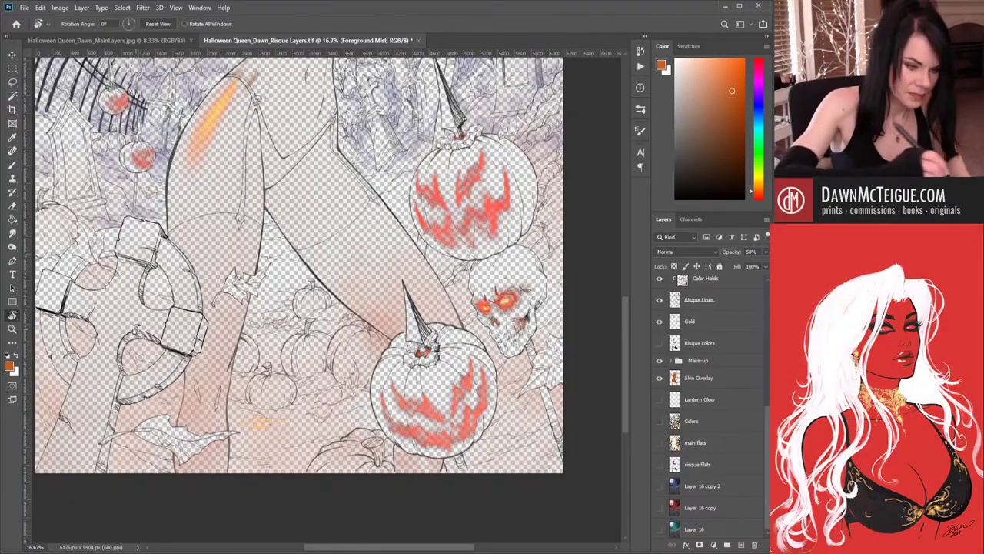
{"action": "left_click", "coordinate": [15, 237]}
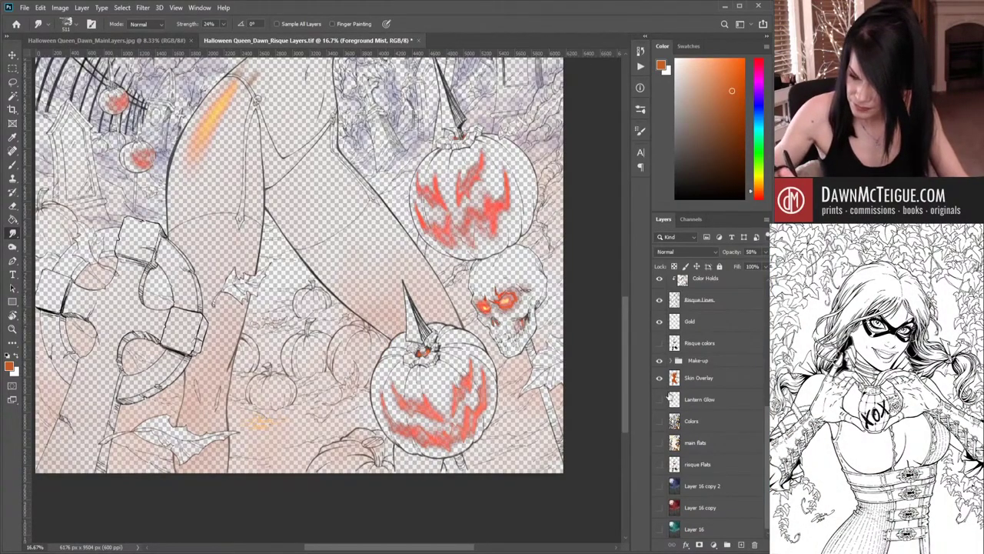
{"action": "left_click", "coordinate": [659, 343]}
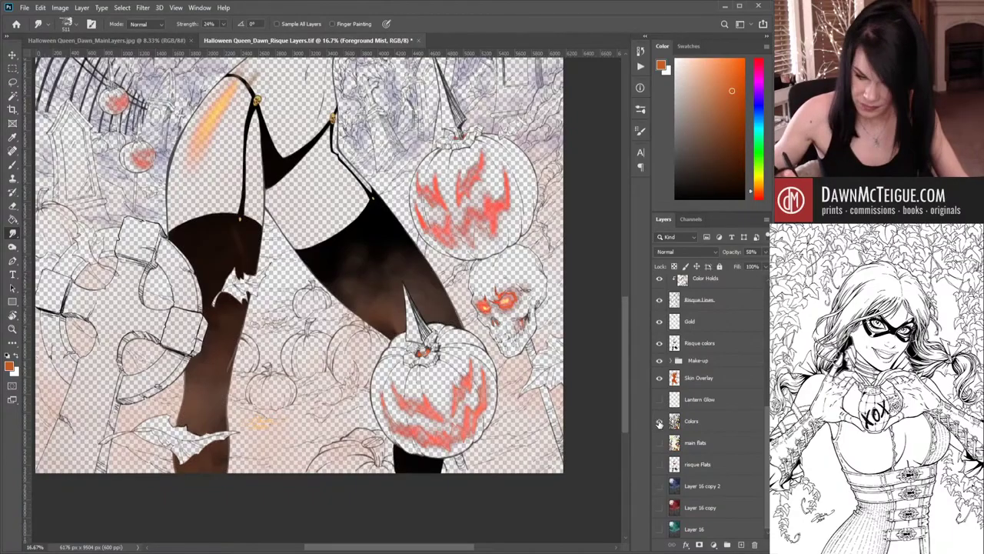
{"action": "left_click", "coordinate": [659, 420]}
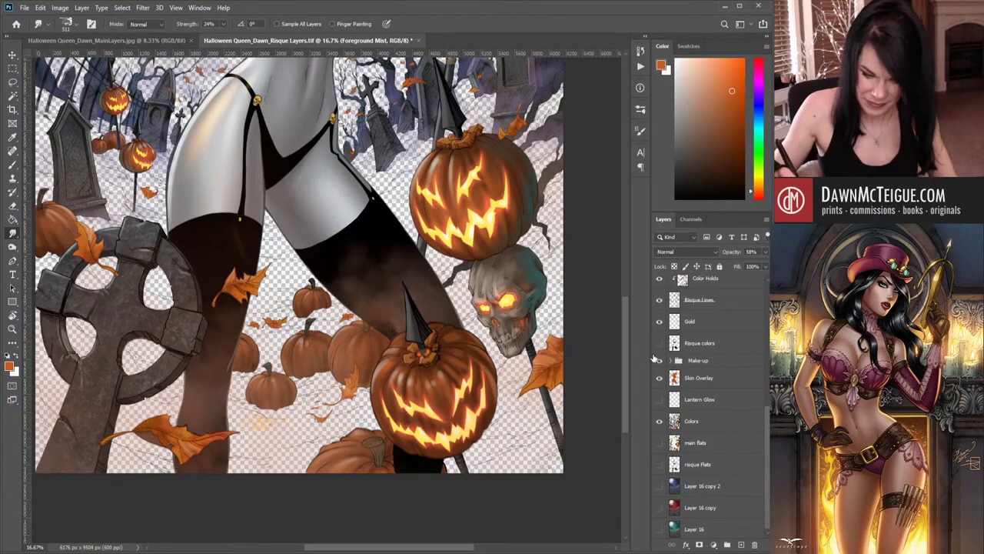
- Compare the legs with the Risque colors layer hidden and shown, and return to the Brush tool
{"action": "left_click", "coordinate": [654, 360]}
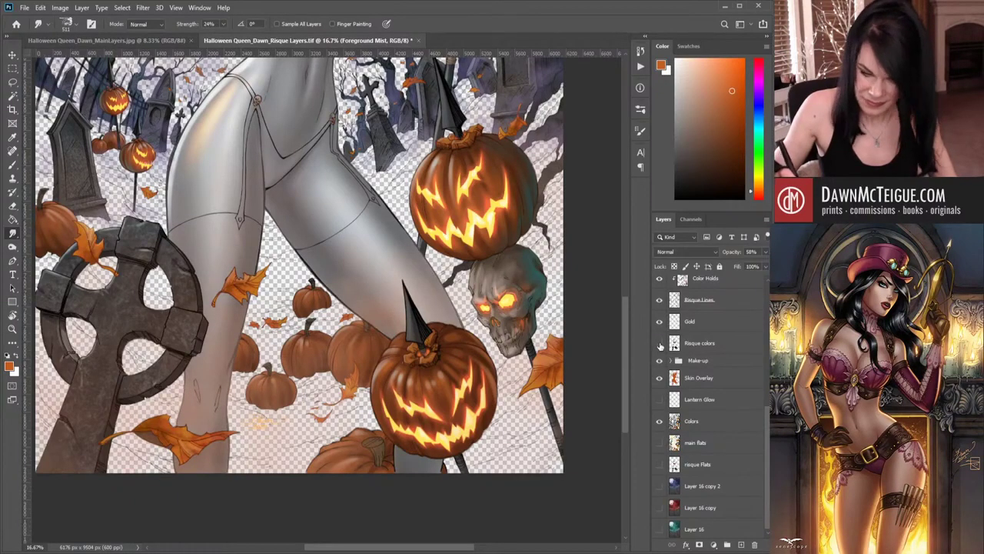
{"action": "left_click", "coordinate": [658, 345]}
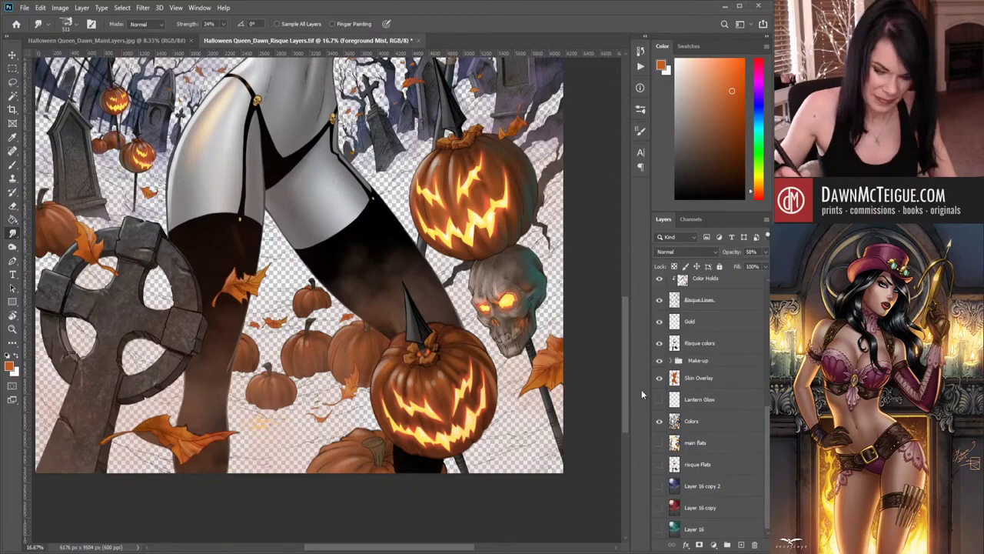
{"action": "key", "text": "b"}
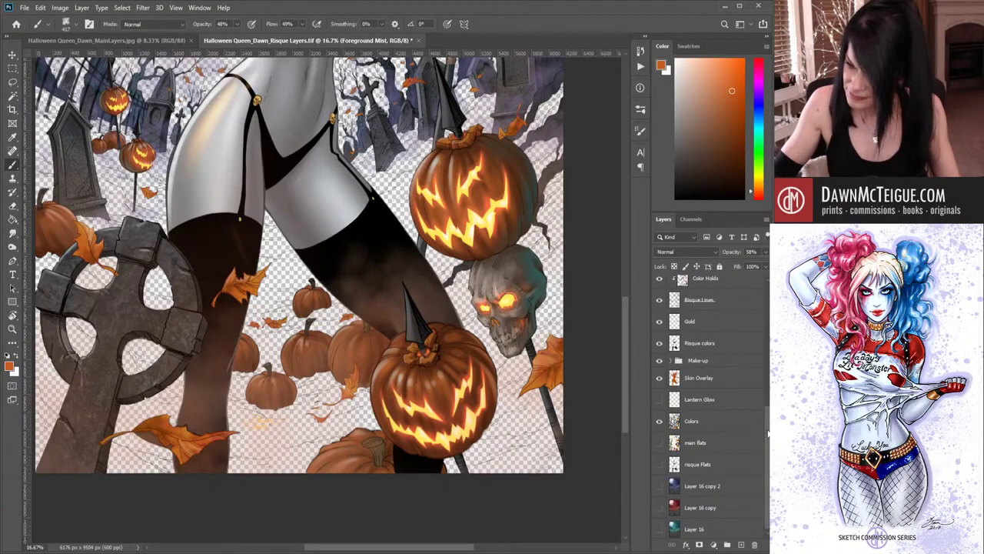
{"action": "left_click_drag", "start_coordinate": [768, 434], "coordinate": [763, 385]}
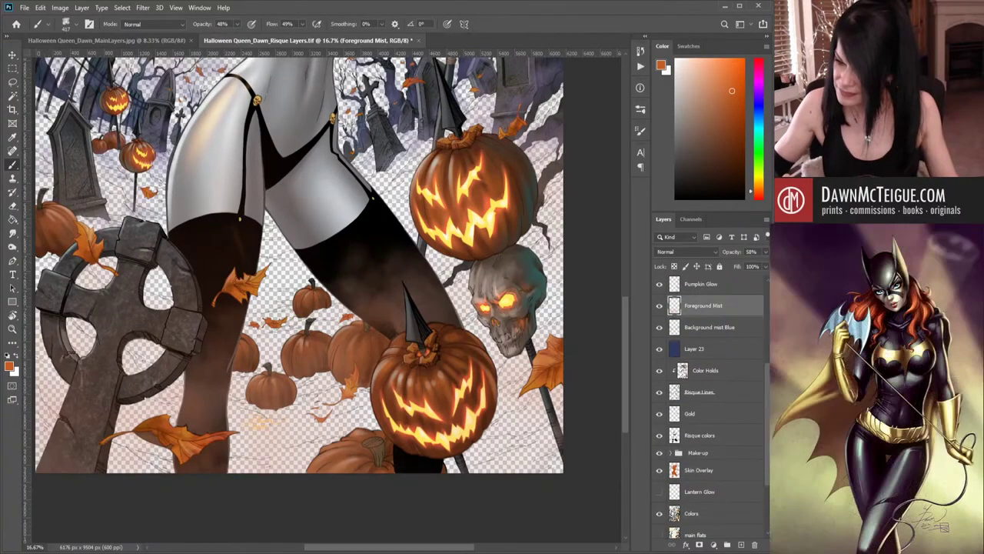
{"action": "left_click_drag", "start_coordinate": [766, 387], "coordinate": [768, 320]}
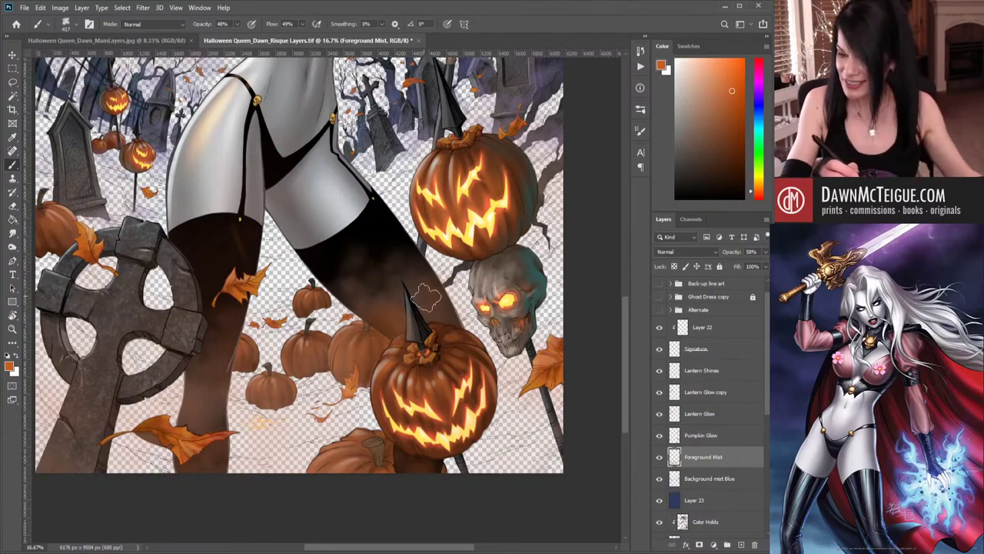
- Set up the Eraser for the Foreground Mist layer with 60% opacity, 31% flow and a larger tip, with the whole artwork in view
{"action": "key", "text": "ctrl+minus"}
{"action": "key", "text": "ctrl+minus"}
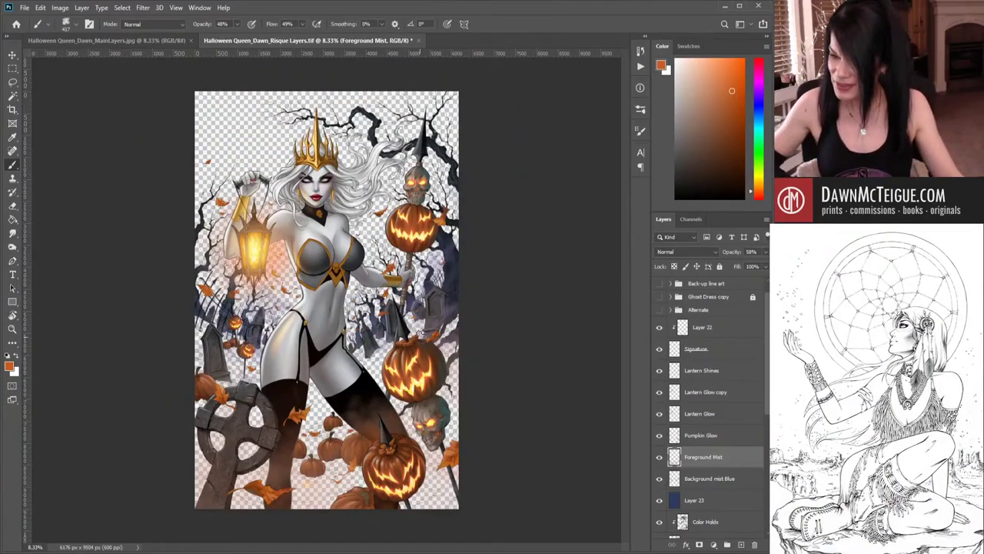
{"action": "scroll", "coordinate": [503, 415], "scroll_direction": "down", "scroll_amount": 1}
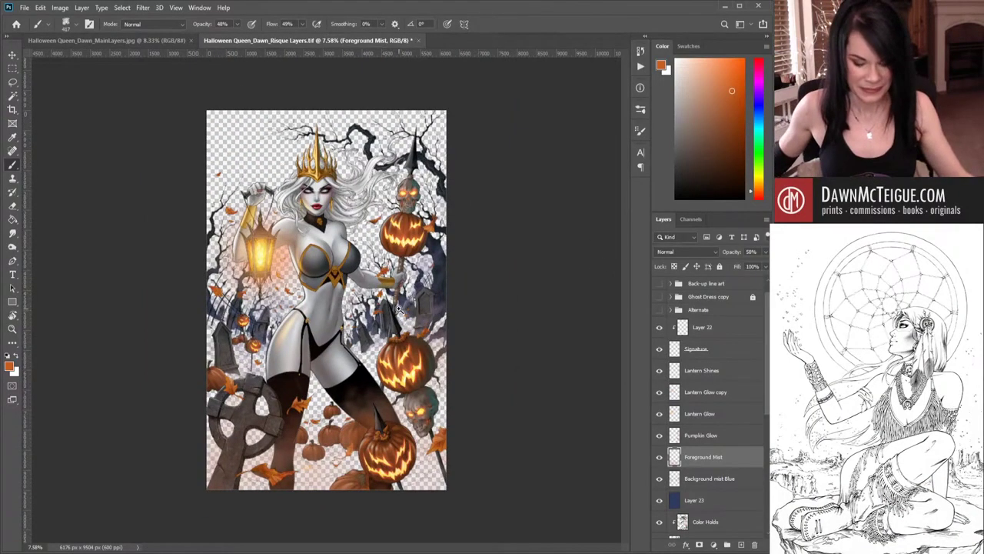
{"action": "scroll", "coordinate": [405, 311], "scroll_direction": "up", "scroll_amount": 1}
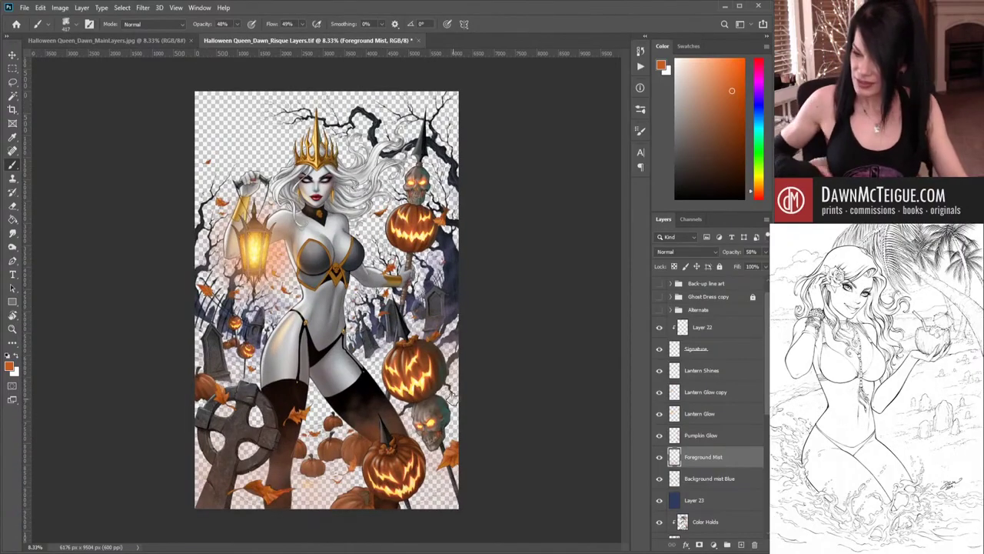
{"action": "key", "text": "e"}
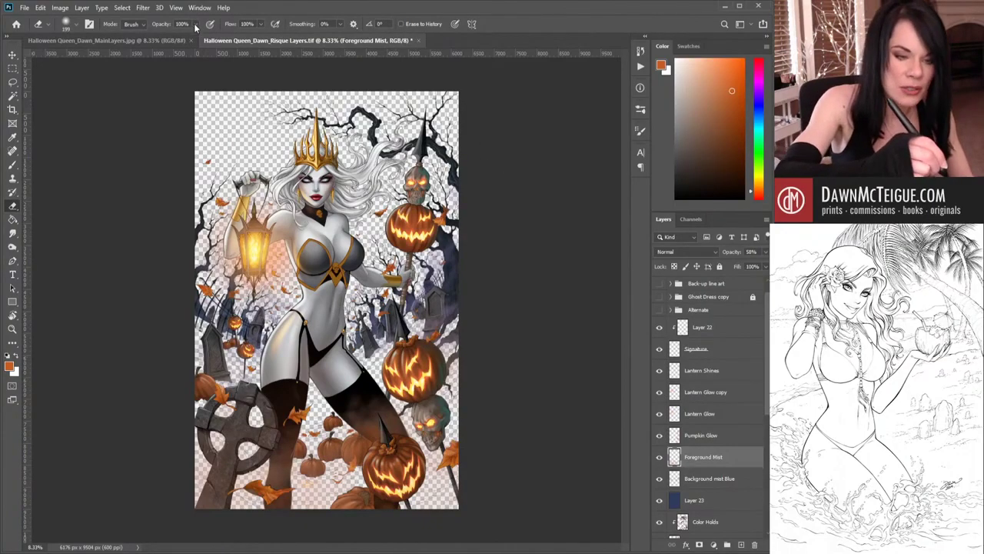
{"action": "key", "text": "6"}
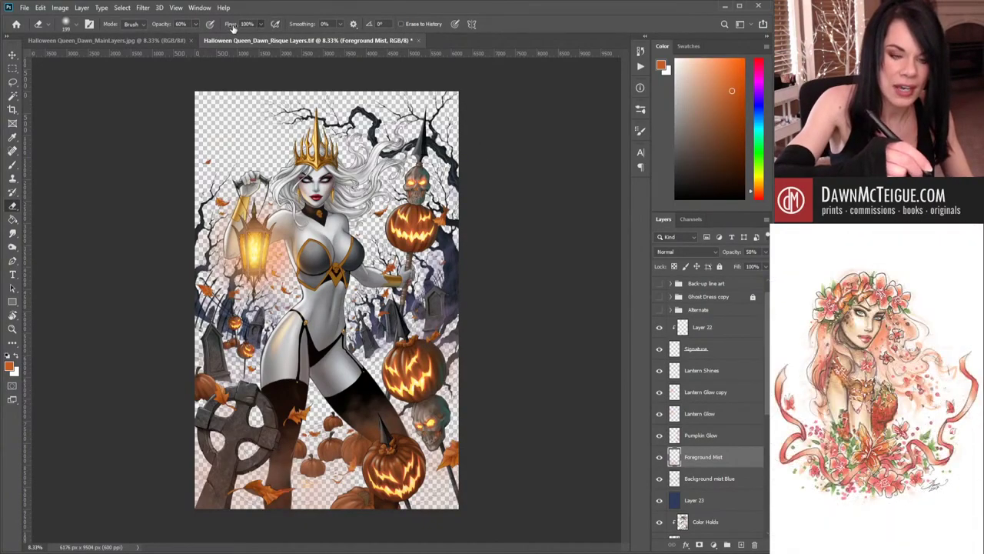
{"action": "key", "text": "shift+3"}
{"action": "key", "text": "shift+1"}
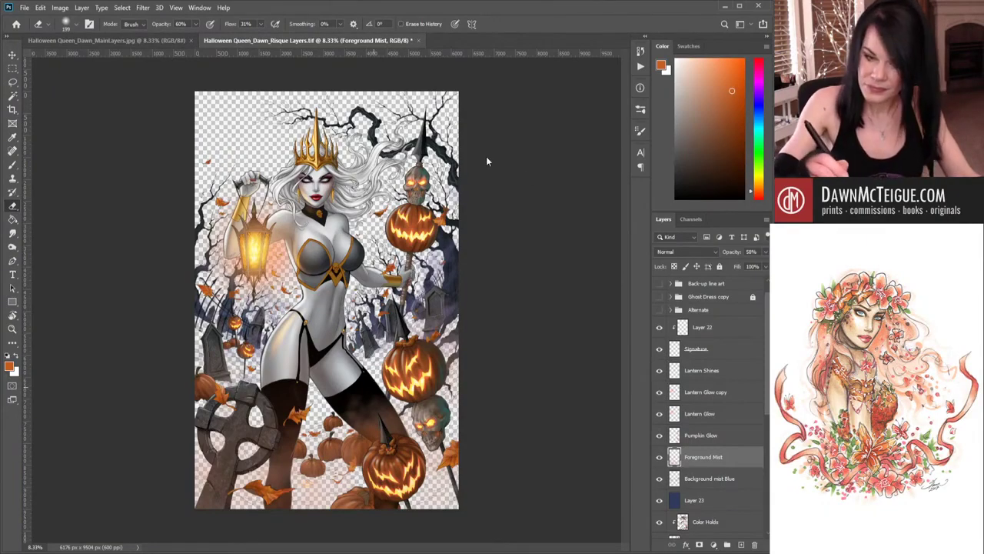
{"action": "key", "text": "bracketright"}
{"action": "key", "text": "bracketright"}
{"action": "key", "text": "bracketright"}
{"action": "key", "text": "bracketright"}
{"action": "key", "text": "bracketright"}
{"action": "key", "text": "bracketright"}
{"action": "key", "text": "bracketright"}
{"action": "key", "text": "bracketright"}
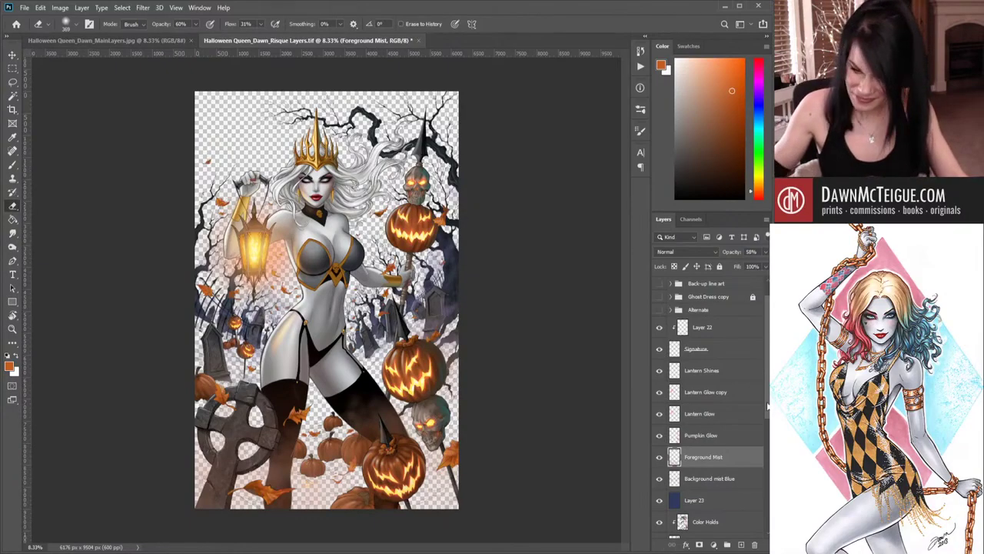
- Make the Layer 16 copy 2 background visible again and return to the Brush tool with a much larger tip
{"action": "scroll", "coordinate": [768, 408], "scroll_direction": "down", "scroll_amount": 5}
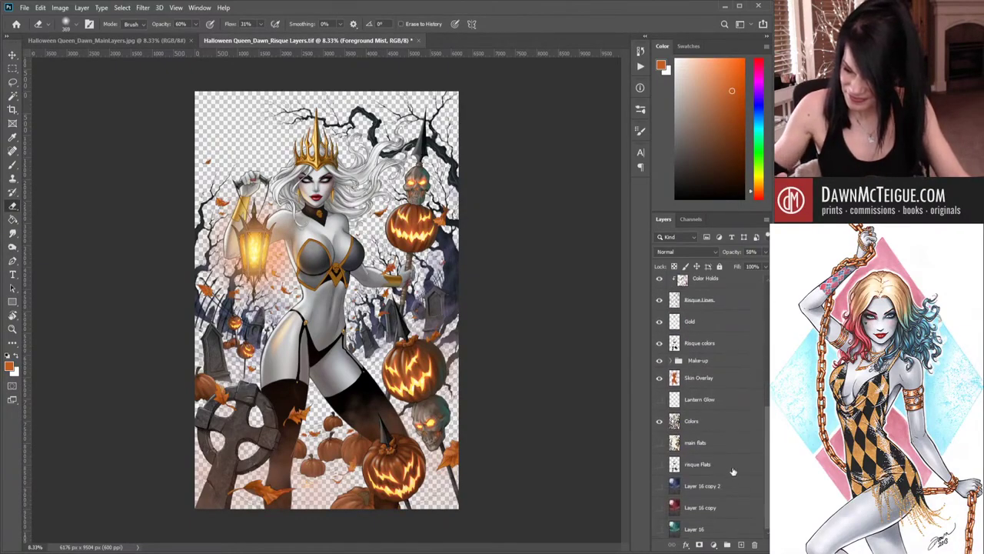
{"action": "left_click", "coordinate": [659, 486]}
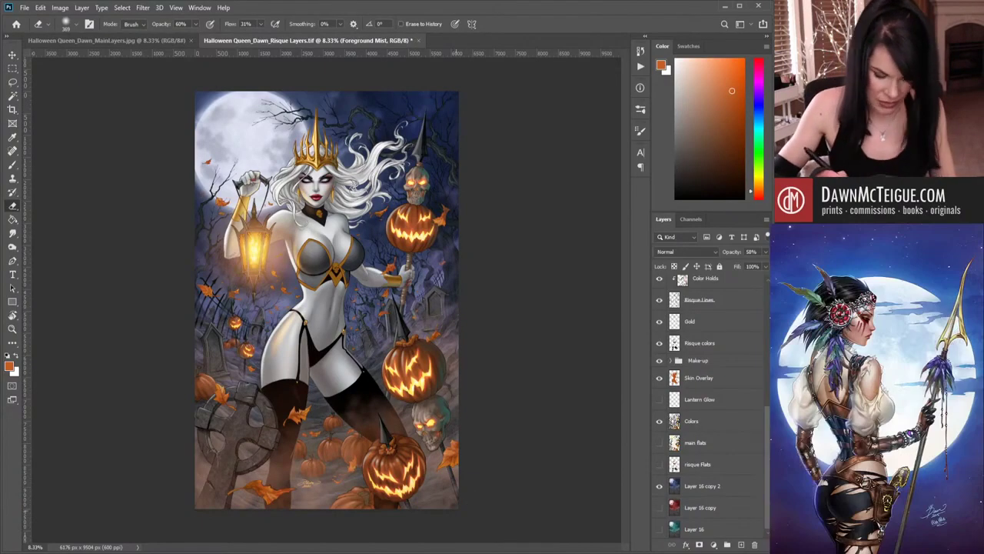
{"action": "key", "text": "b"}
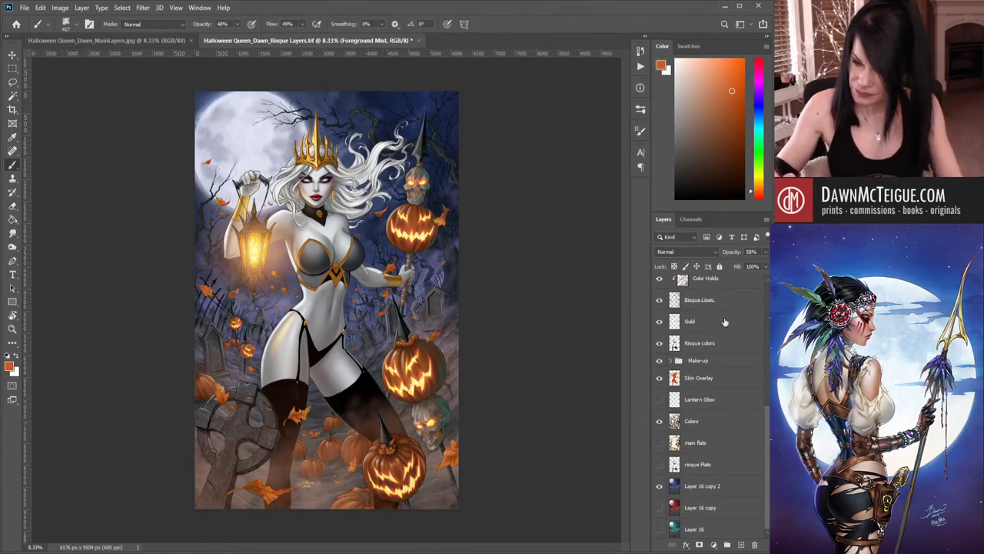
{"action": "scroll", "coordinate": [766, 421], "scroll_direction": "up", "scroll_amount": 5}
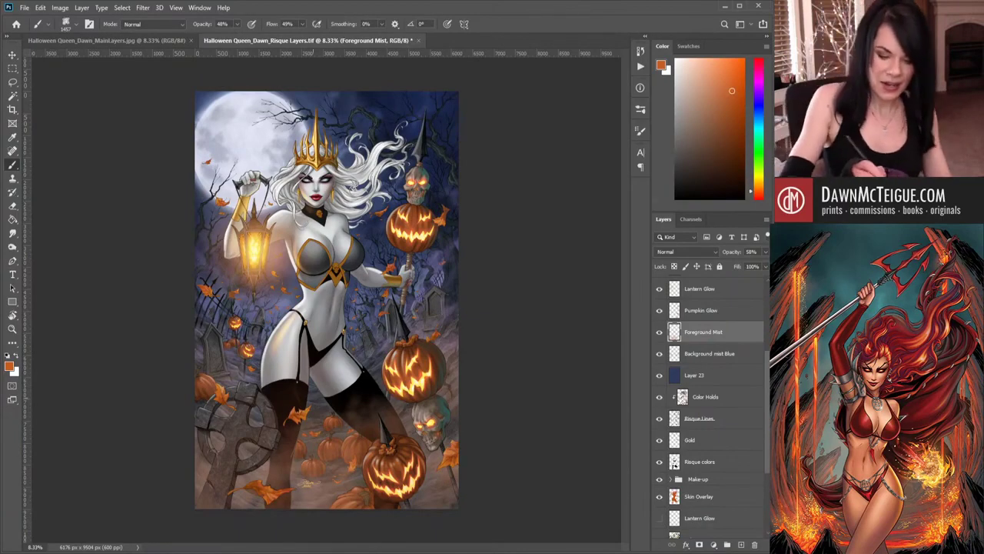
- Compare the Risque Layers artwork with the MainLayers version by switching between the two documents
{"action": "left_click", "coordinate": [143, 40]}
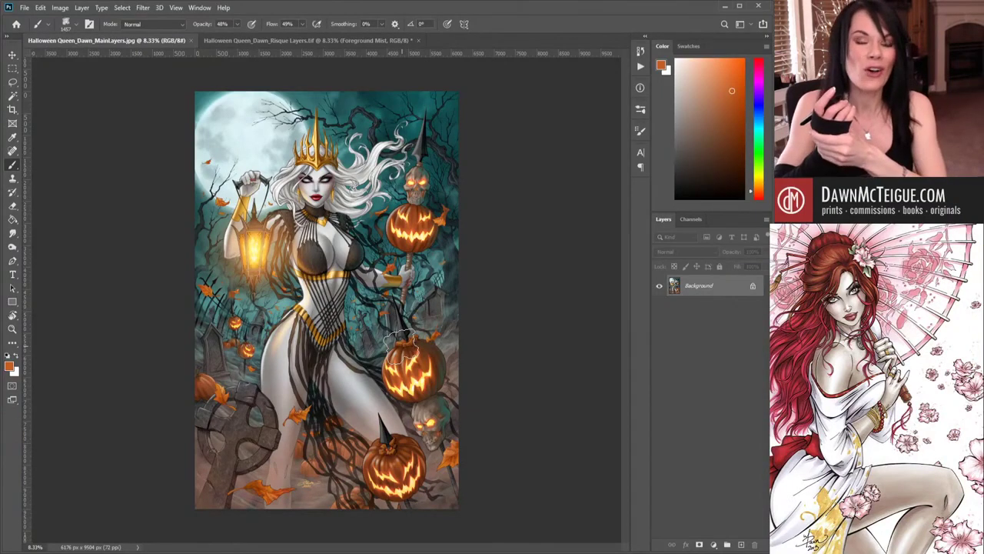
{"action": "left_click", "coordinate": [310, 41]}
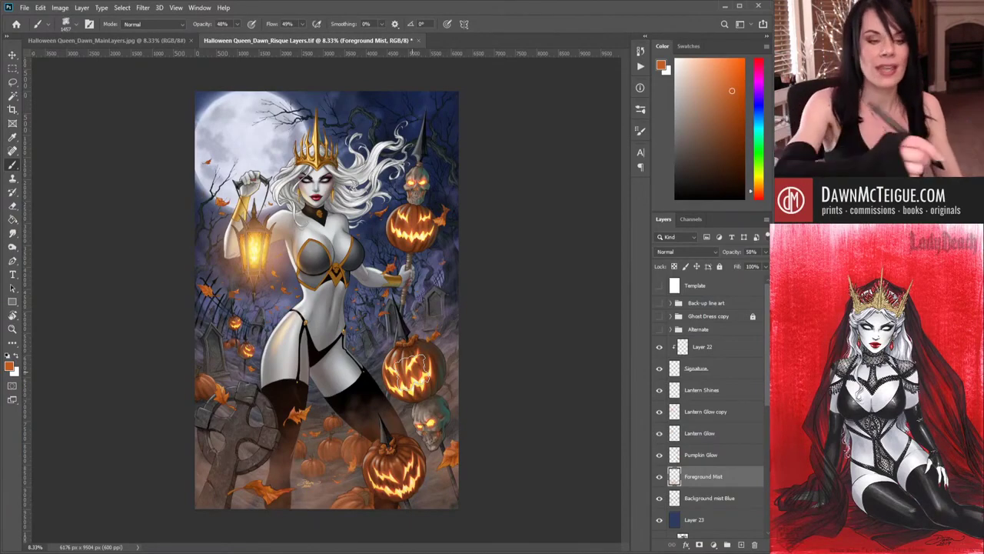
{"action": "left_click", "coordinate": [158, 38]}
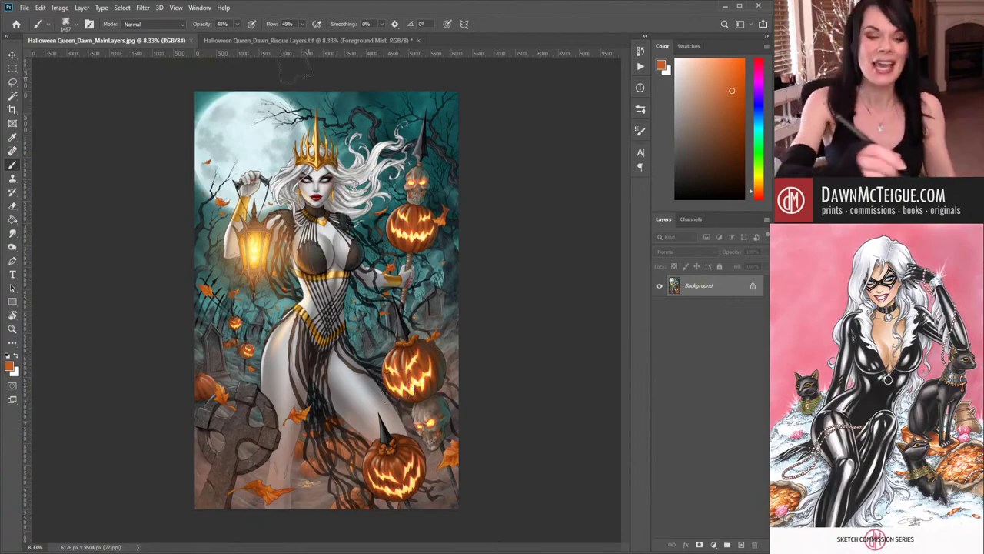
{"action": "left_click", "coordinate": [268, 39]}
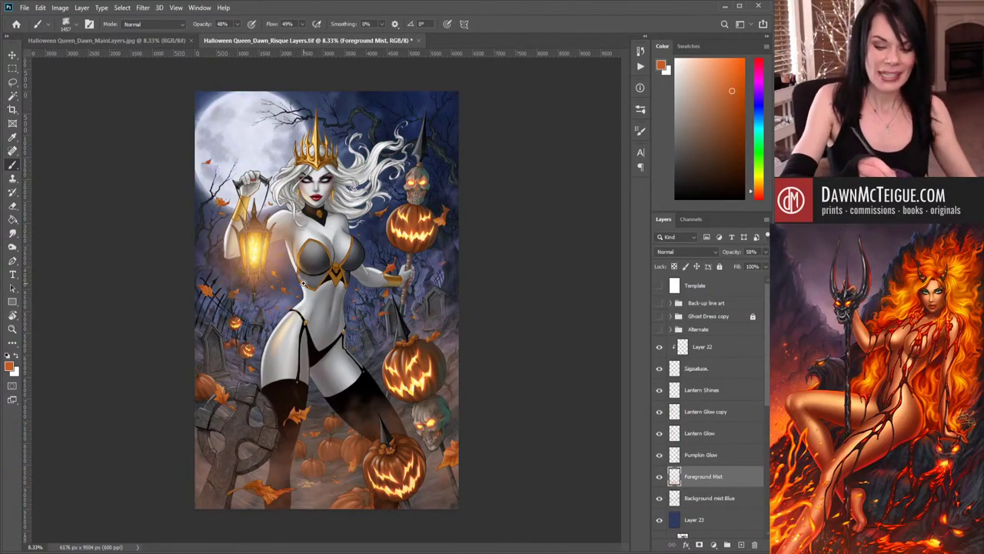
- Examine the Risque Layers figure and its background up close, ending at the gravestones beside the pumpkin staff
{"action": "scroll", "coordinate": [306, 284], "scroll_direction": "up", "scroll_amount": 2}
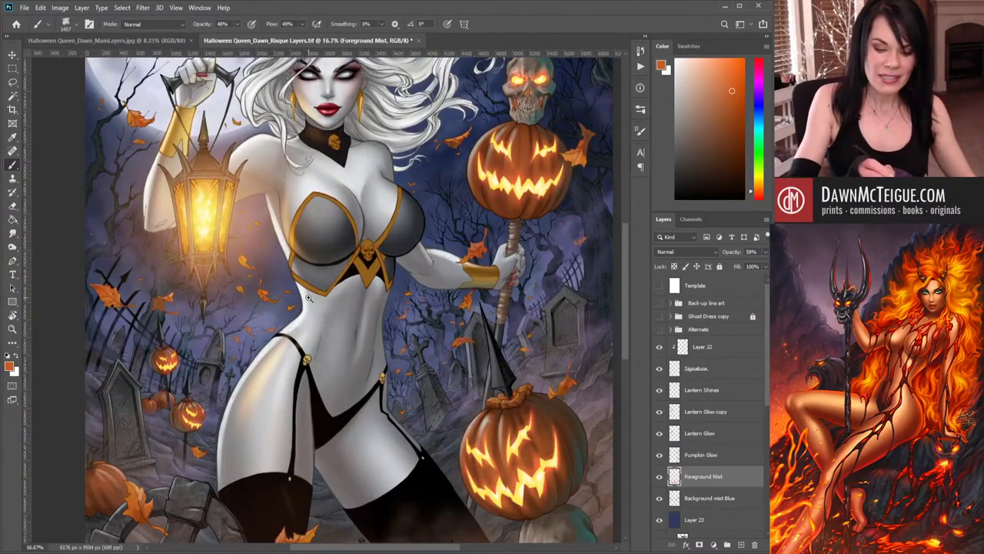
{"action": "left_click_drag", "start_coordinate": [307, 298], "coordinate": [277, 345]}
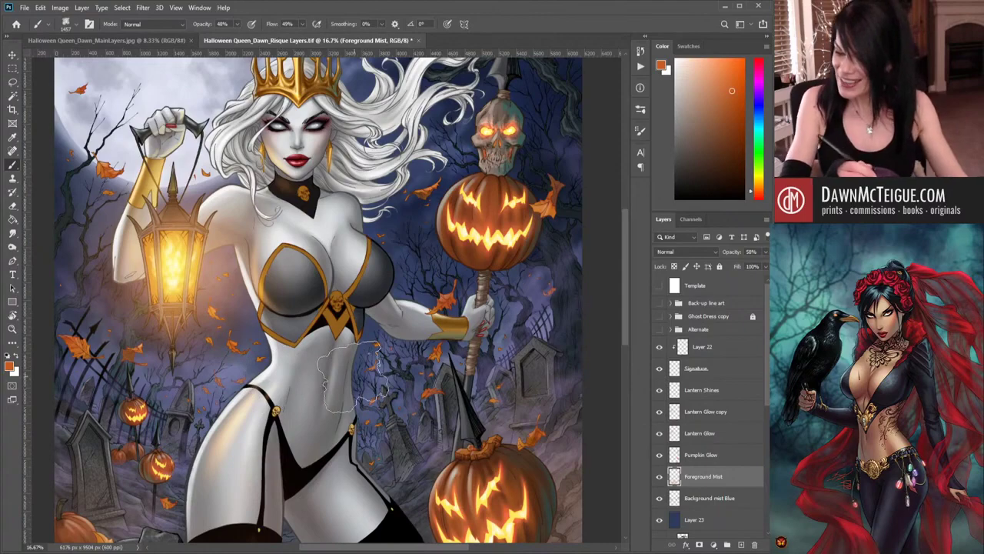
{"action": "scroll", "coordinate": [452, 278], "scroll_direction": "down", "scroll_amount": 1}
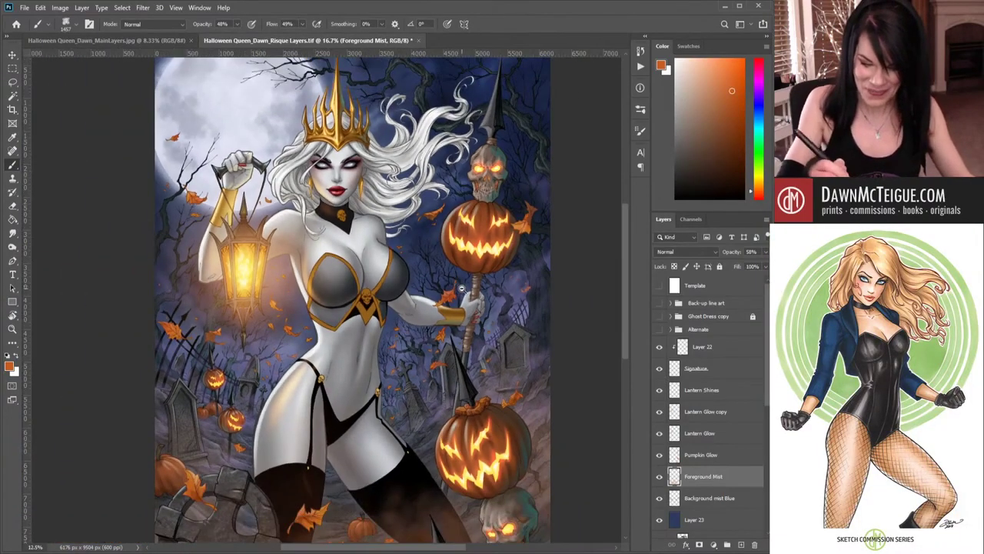
{"action": "scroll", "coordinate": [496, 351], "scroll_direction": "down", "scroll_amount": 1}
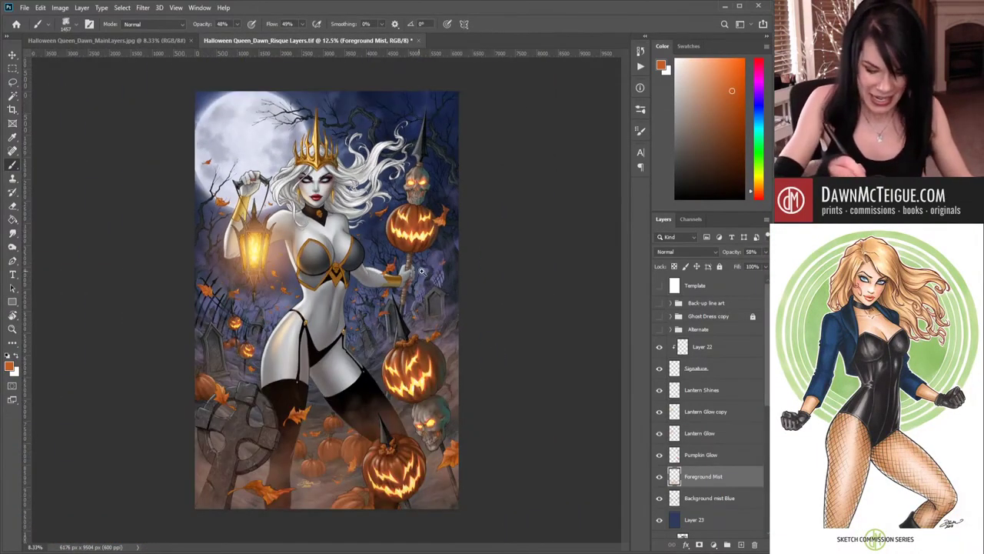
{"action": "scroll", "coordinate": [422, 283], "scroll_direction": "up", "scroll_amount": 1}
{"action": "scroll", "coordinate": [423, 283], "scroll_direction": "up", "scroll_amount": 2}
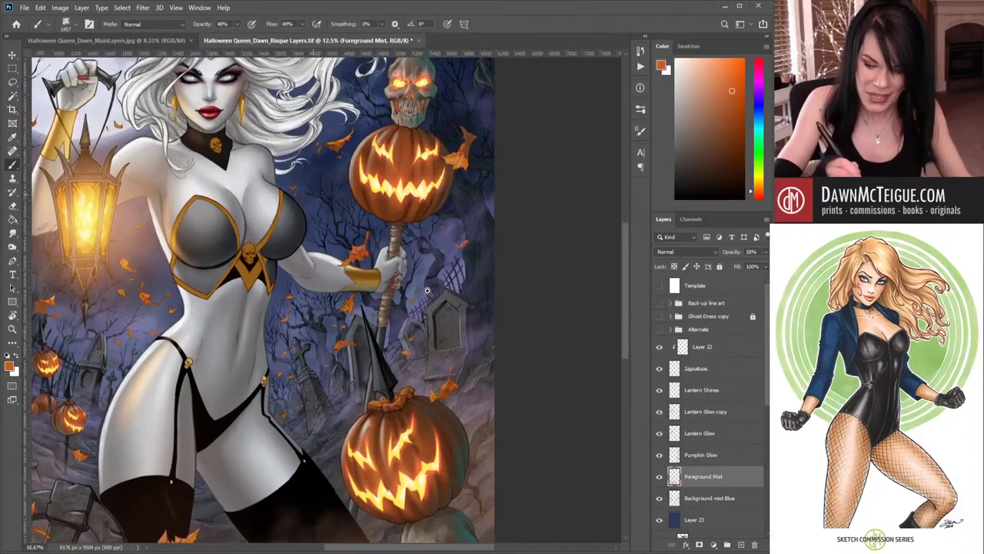
{"action": "scroll", "coordinate": [437, 324], "scroll_direction": "up", "scroll_amount": 1}
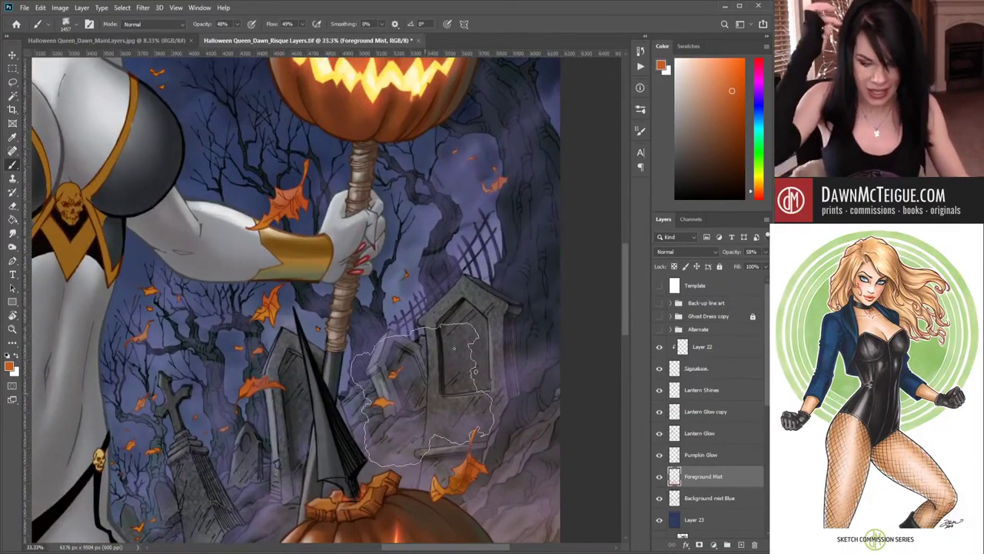
{"action": "key", "text": "ctrl+shift+d"}
{"action": "key", "text": "ctrl+d"}
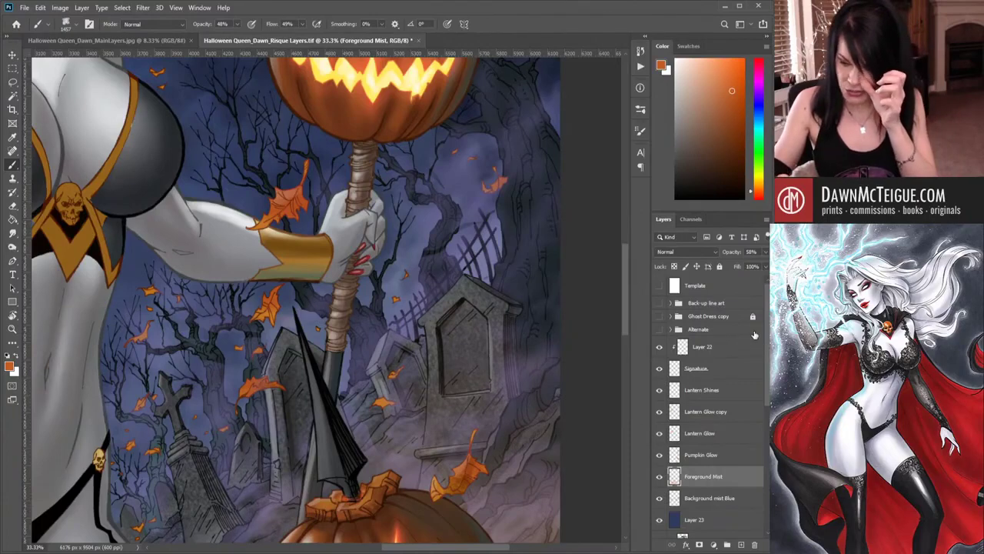
{"action": "left_click_drag", "start_coordinate": [768, 332], "coordinate": [768, 358]}
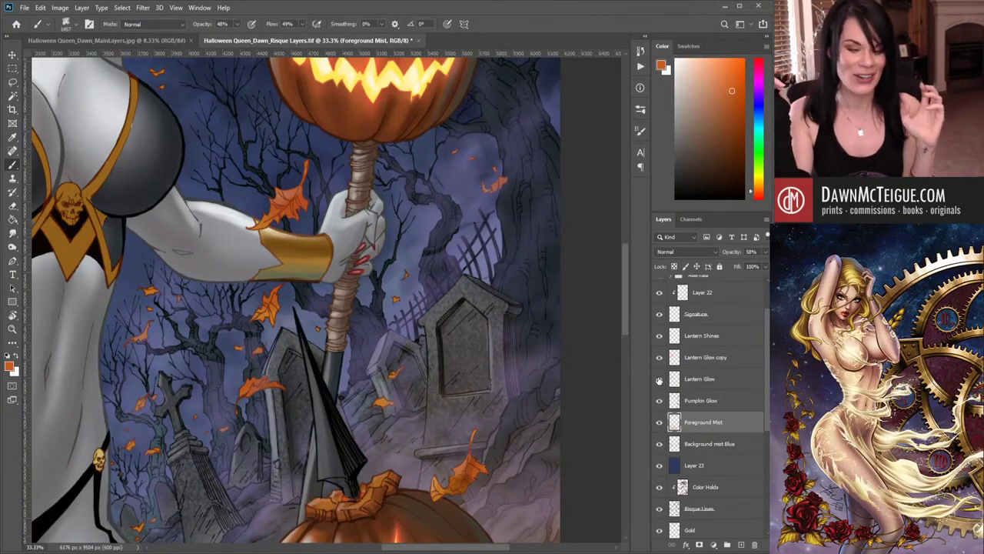
{"action": "left_click", "coordinate": [675, 379], "text": "ctrl"}
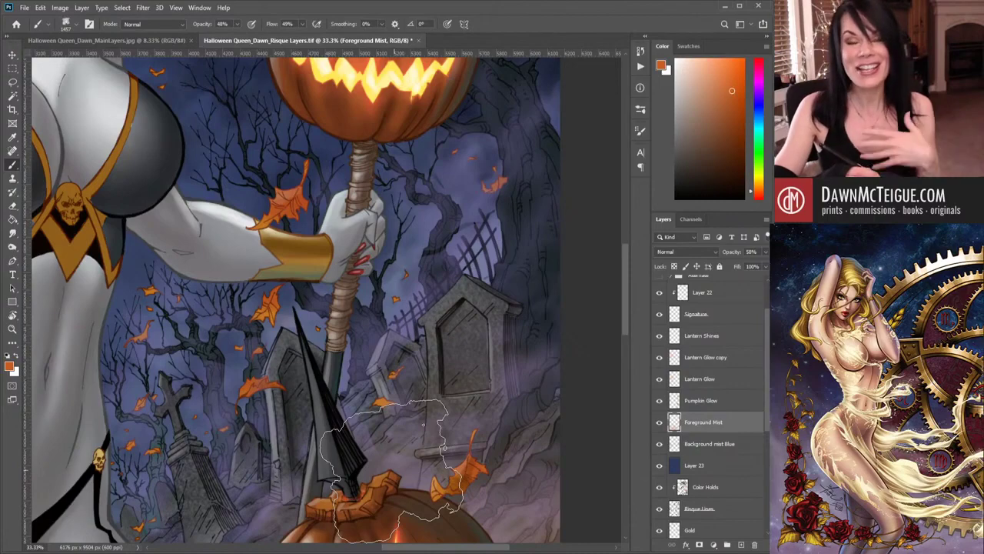
{"action": "key", "text": "ctrl+d"}
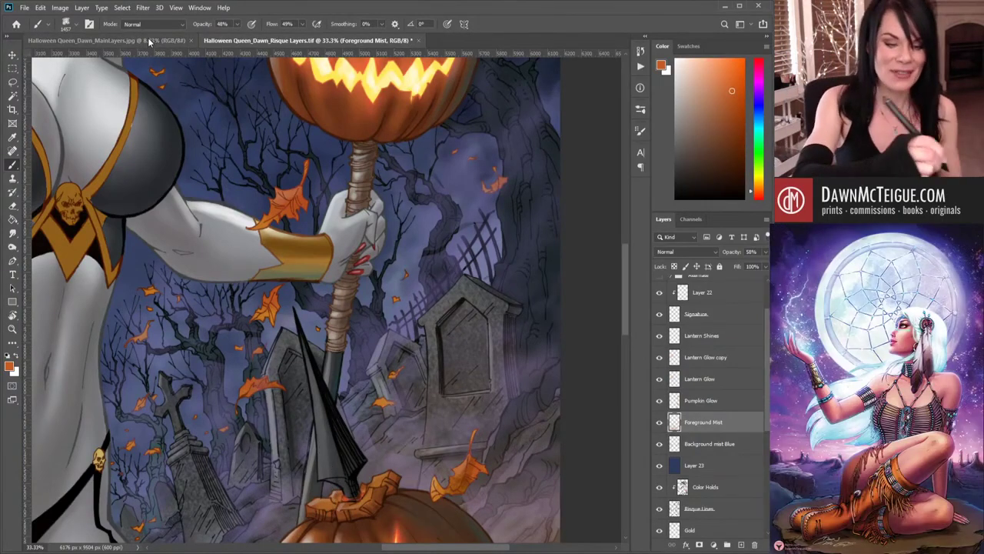
- Examine the gravestones and pumpkins of the MainLayers version up close, and return to the Risque Layers document
{"action": "left_click", "coordinate": [148, 37]}
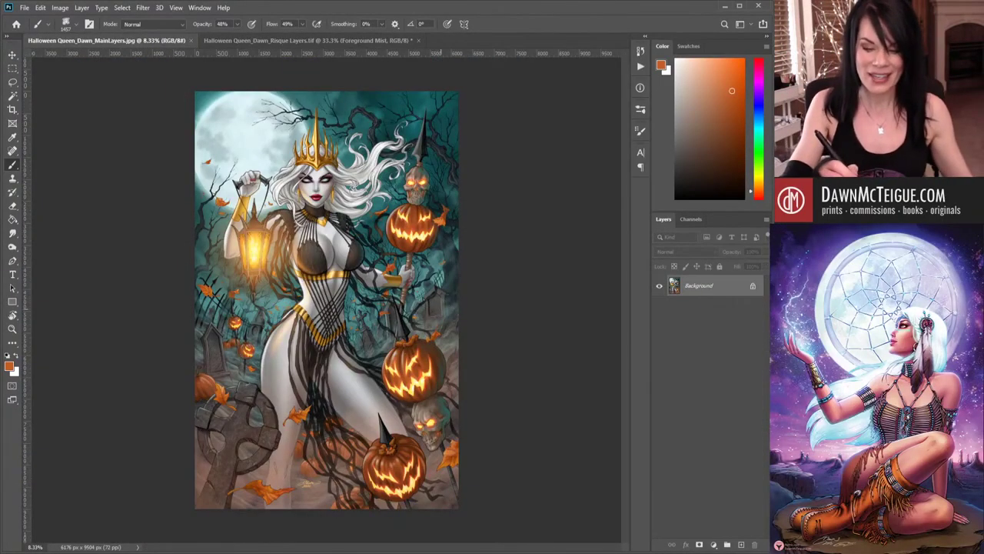
{"action": "scroll", "coordinate": [439, 300], "scroll_direction": "up", "scroll_amount": 2}
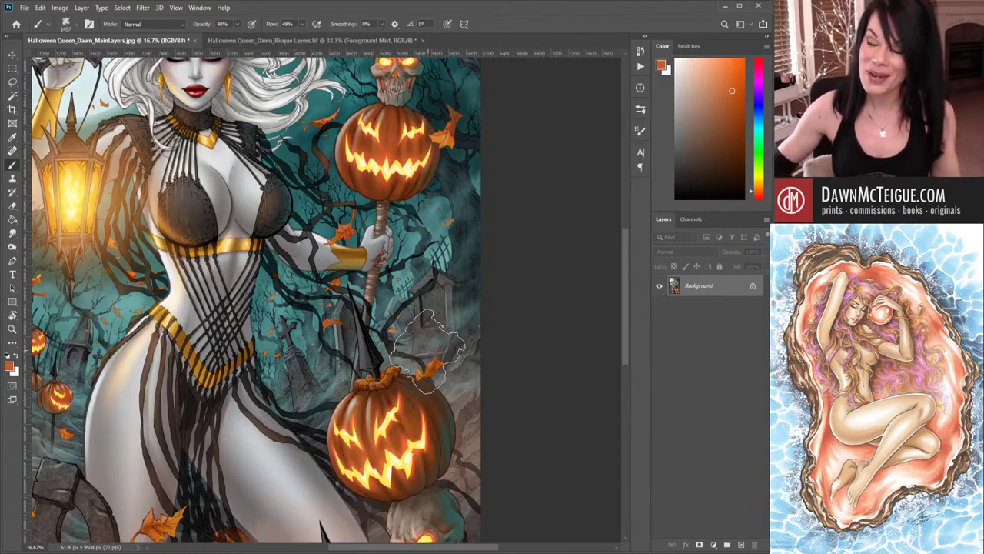
{"action": "left_click", "coordinate": [341, 40]}
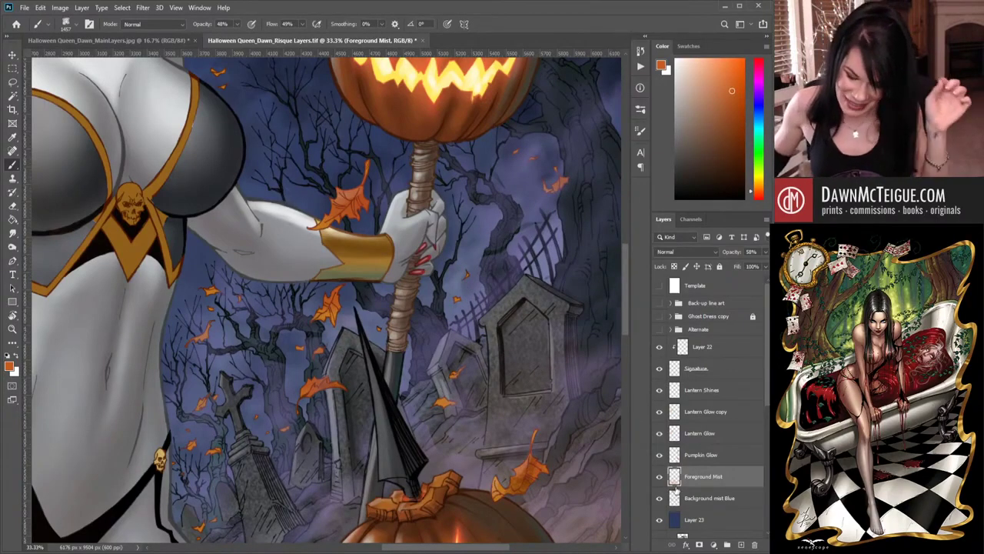
- Hide the Layer 16 copy 2 background and the Colors layer to expose the mist behind the line art
{"action": "left_click_drag", "start_coordinate": [416, 403], "coordinate": [493, 274]}
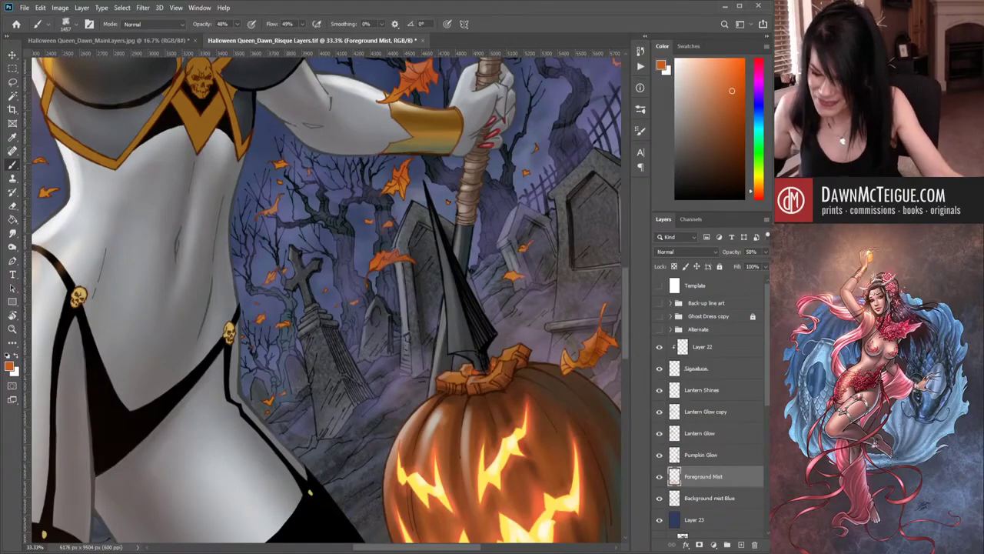
{"action": "scroll", "coordinate": [757, 445], "scroll_direction": "down", "scroll_amount": 5}
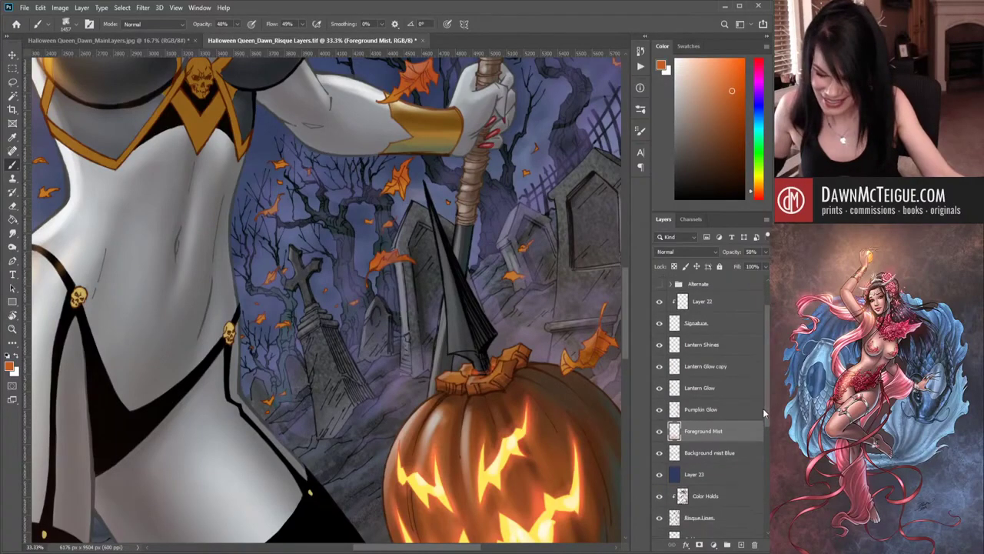
{"action": "scroll", "coordinate": [756, 454], "scroll_direction": "down", "scroll_amount": 2}
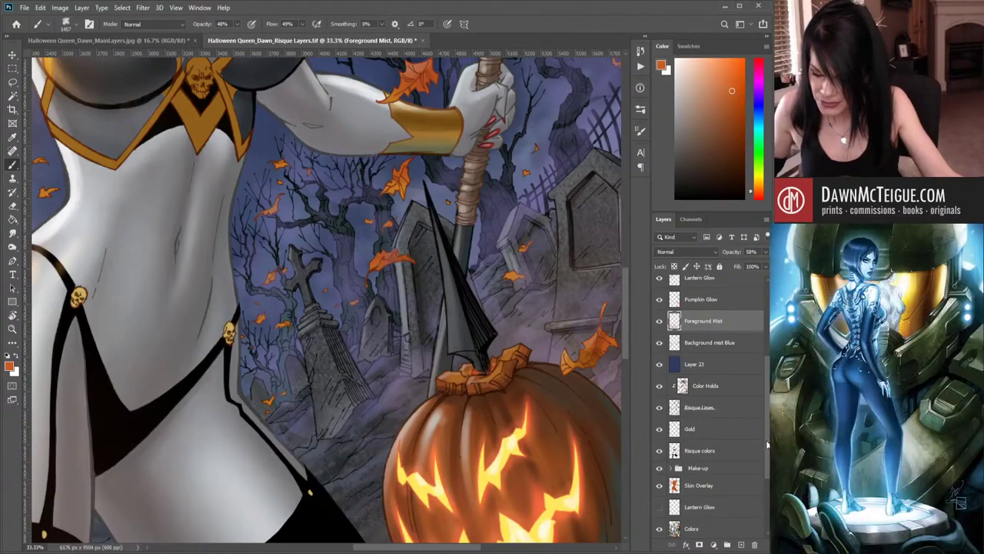
{"action": "left_click_drag", "start_coordinate": [766, 444], "coordinate": [767, 480]}
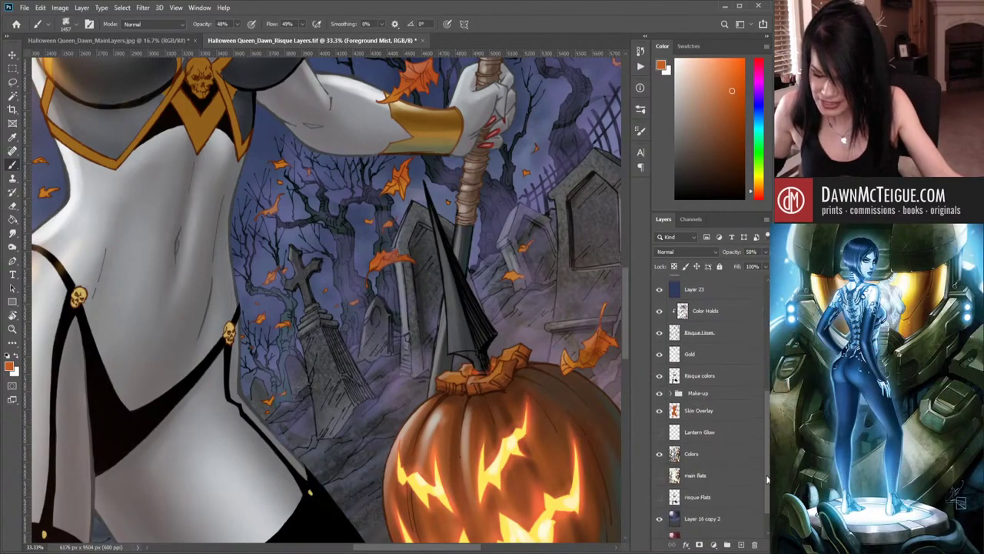
{"action": "left_click", "coordinate": [660, 524]}
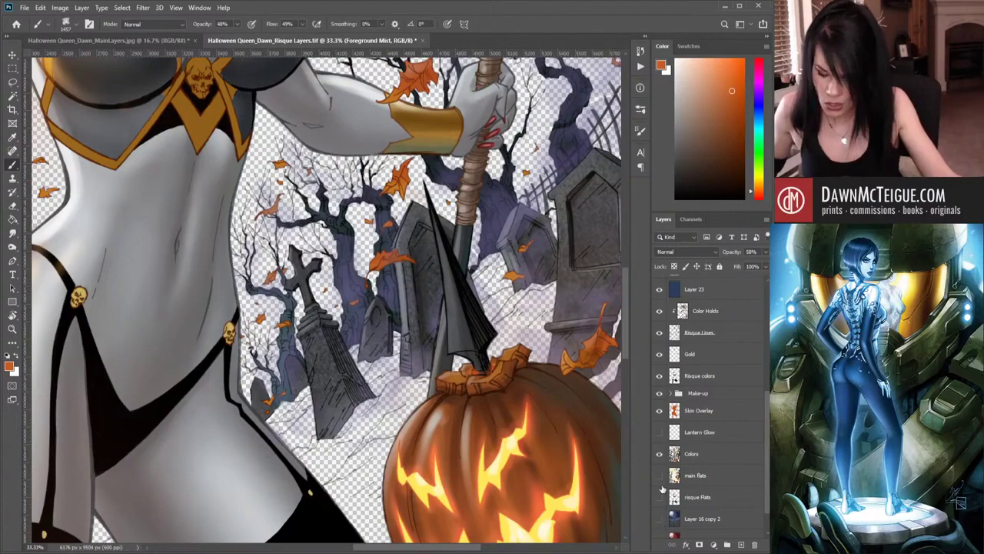
{"action": "left_click", "coordinate": [660, 457]}
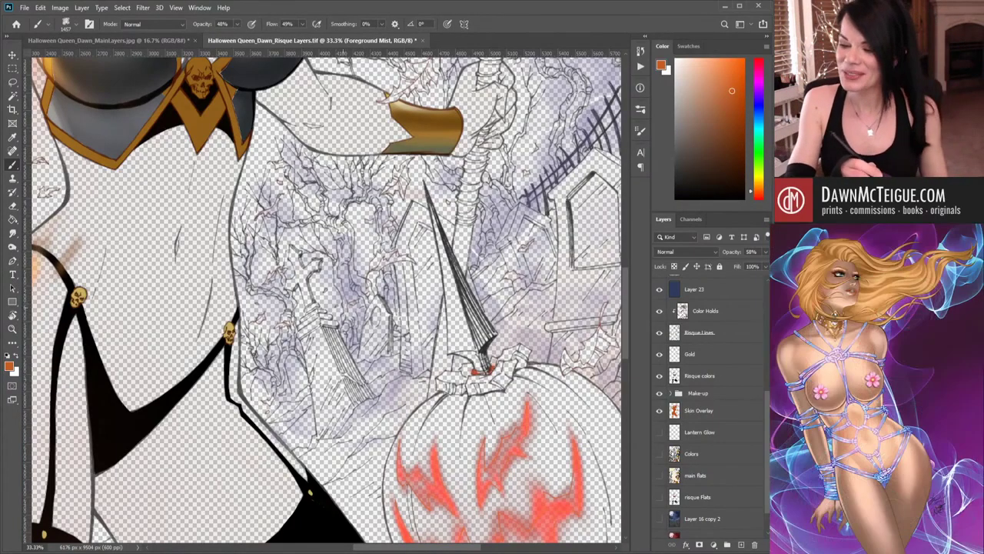
- Hide the Risque colors layer and make Background mist Blue the active layer for work with the Smudge tool
{"action": "key", "text": "ctrl+shift+d"}
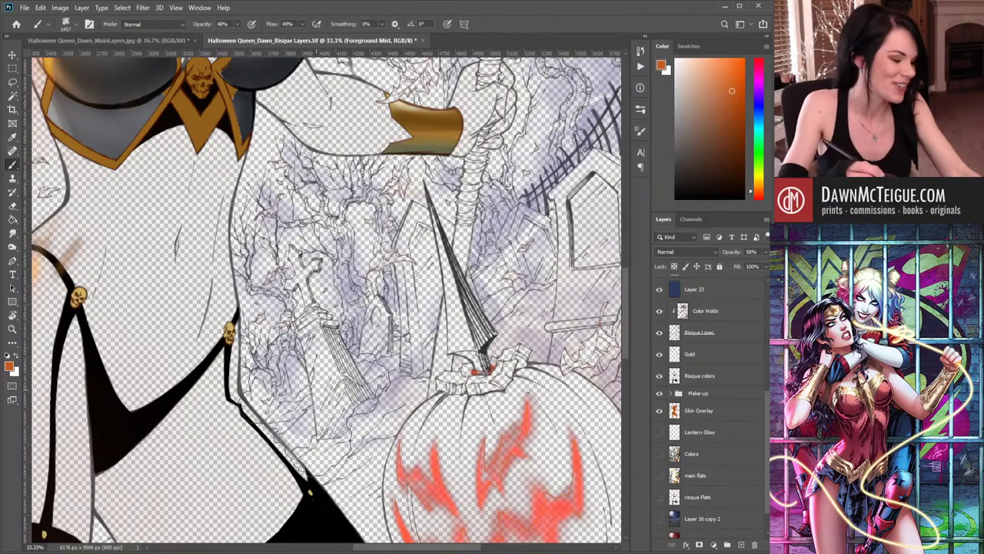
{"action": "key", "text": "r"}
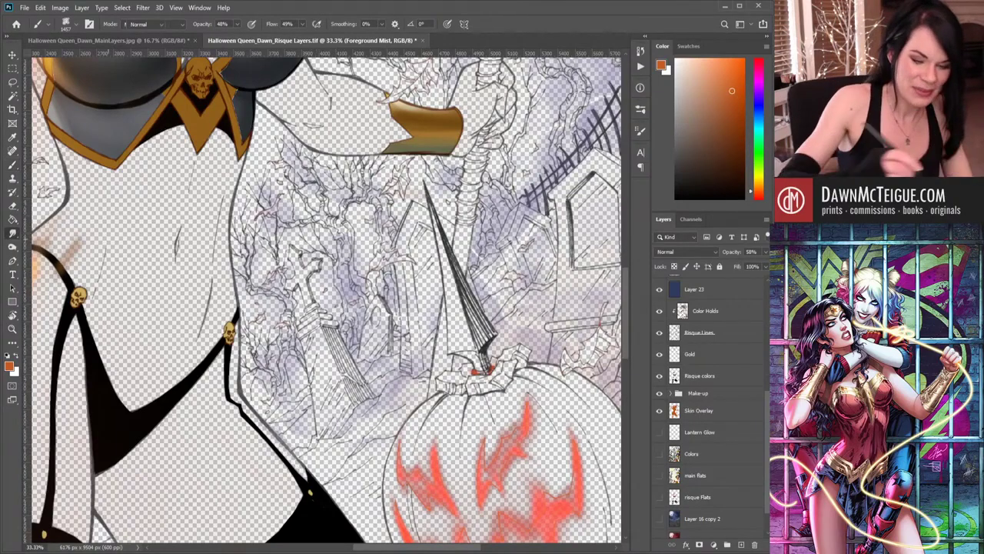
{"action": "mouse_move", "coordinate": [362, 292]}
{"action": "left_mouse_down"}
{"action": "mouse_move", "coordinate": [315, 362]}
{"action": "mouse_move", "coordinate": [374, 414]}
{"action": "mouse_move", "coordinate": [277, 381]}
{"action": "mouse_move", "coordinate": [270, 388]}
{"action": "mouse_move", "coordinate": [296, 388]}
{"action": "left_mouse_up"}
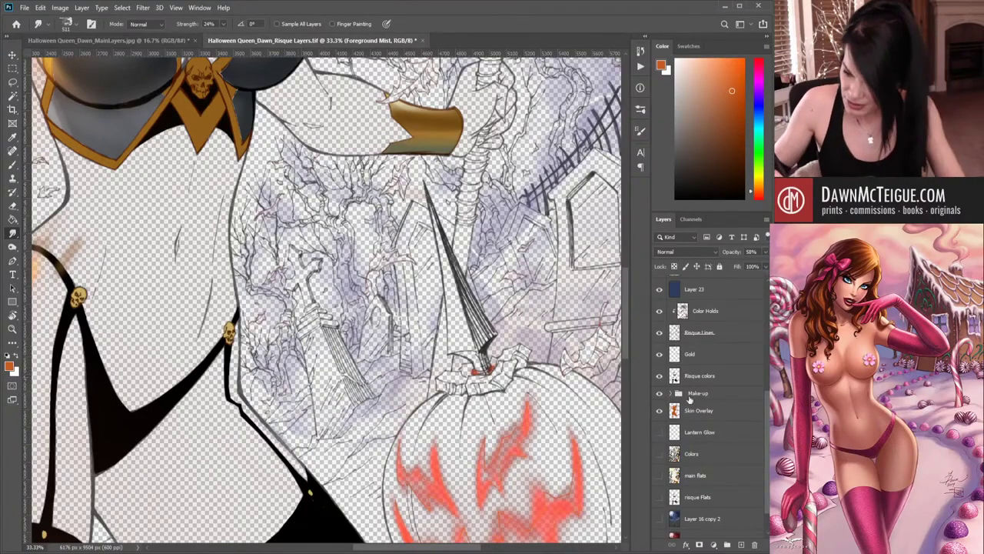
{"action": "left_click", "coordinate": [659, 376]}
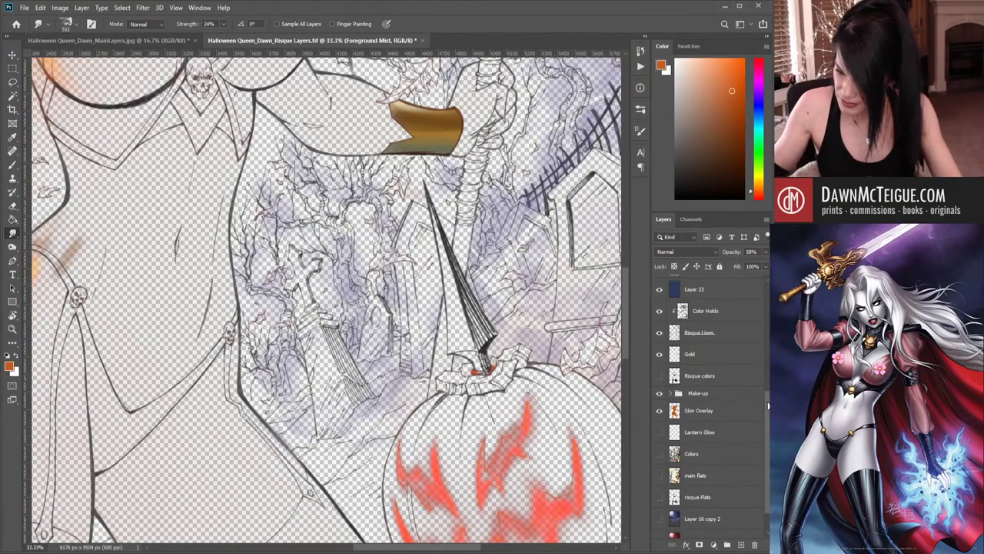
{"action": "left_click_drag", "start_coordinate": [767, 413], "coordinate": [765, 350]}
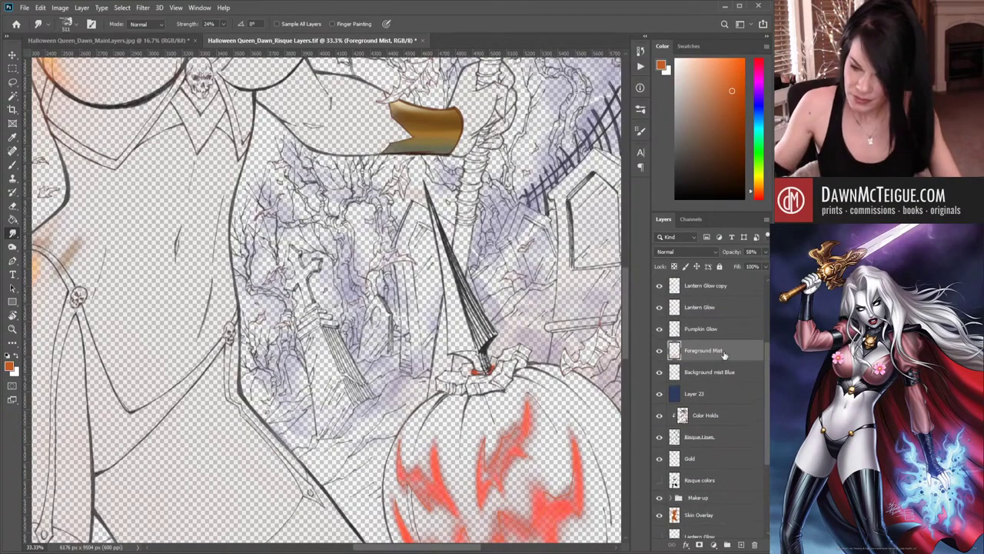
{"action": "left_click", "coordinate": [696, 372]}
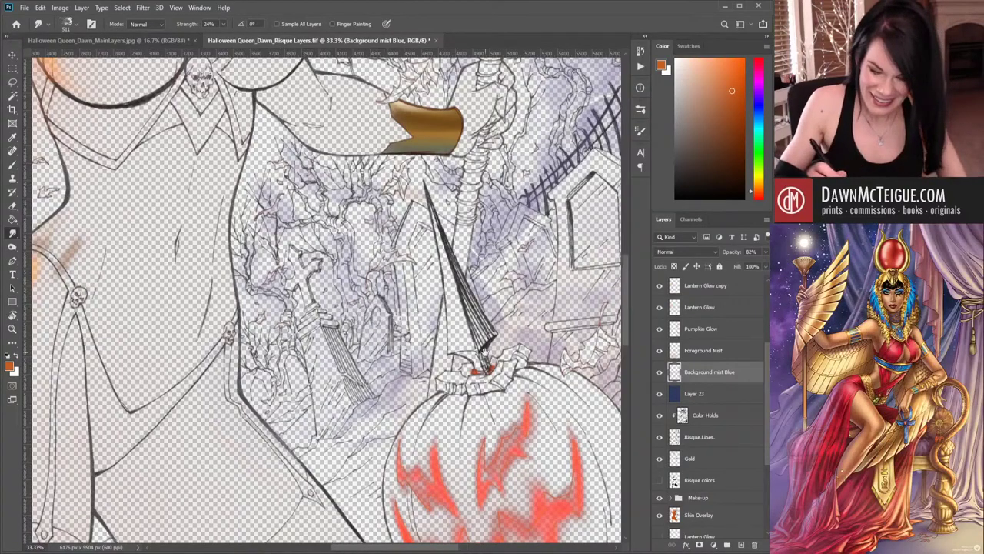
- Try a Smudge strength of 1% around the gravestones and settle on 12% for the Background mist Blue layer
{"action": "left_click_drag", "start_coordinate": [393, 311], "coordinate": [413, 426]}
{"action": "left_click_drag", "start_coordinate": [393, 369], "coordinate": [365, 336]}
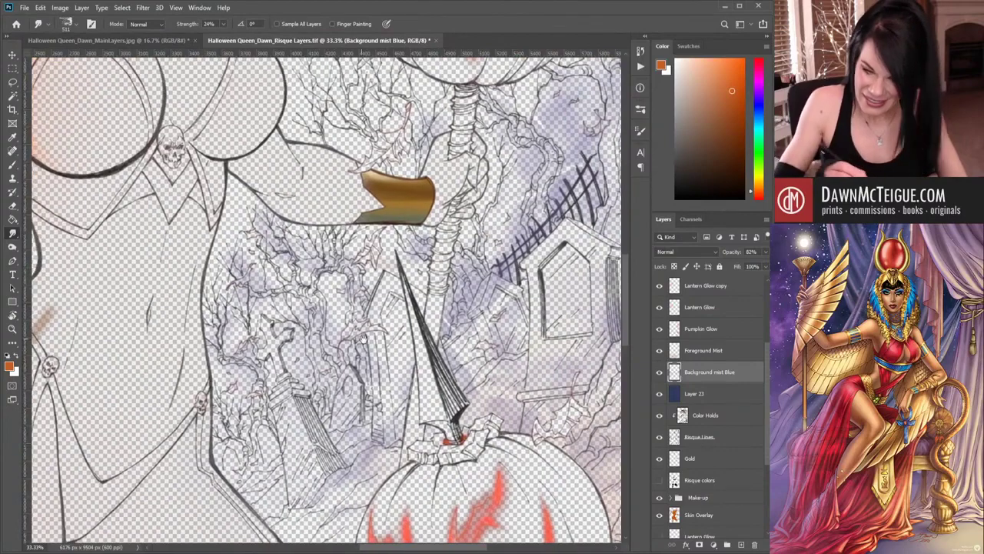
{"action": "left_click_drag", "start_coordinate": [514, 343], "coordinate": [464, 345]}
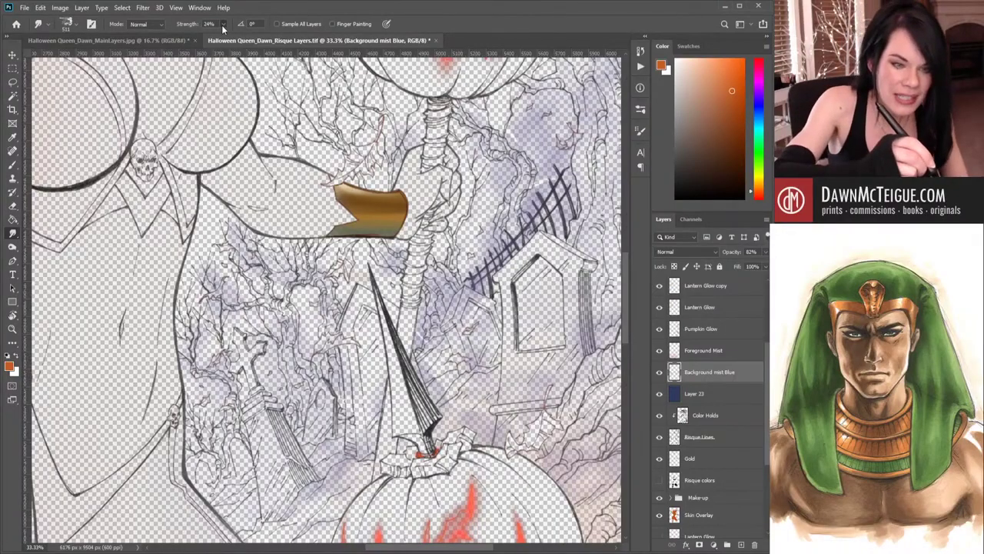
{"action": "left_click_drag", "start_coordinate": [226, 27], "coordinate": [214, 50]}
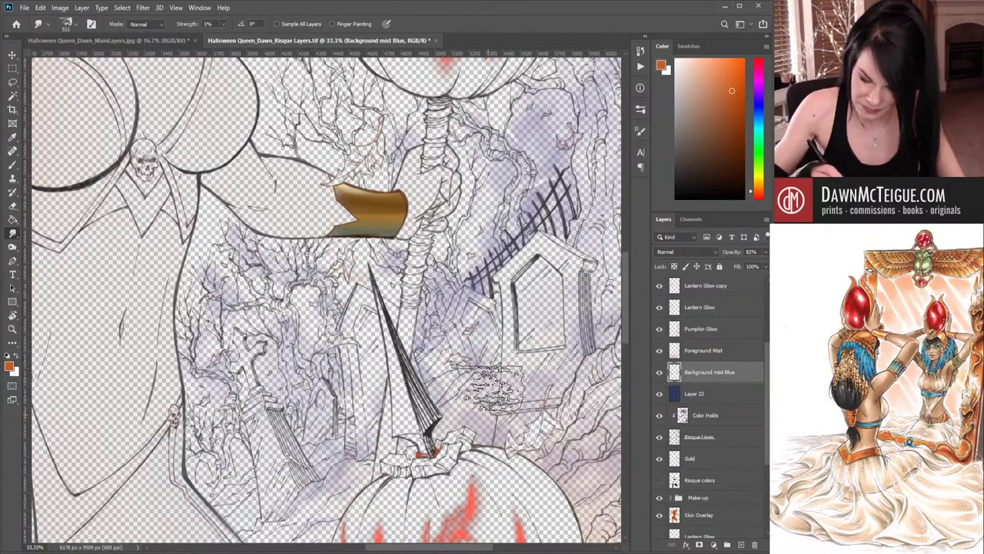
{"action": "left_click_drag", "start_coordinate": [559, 319], "coordinate": [518, 407]}
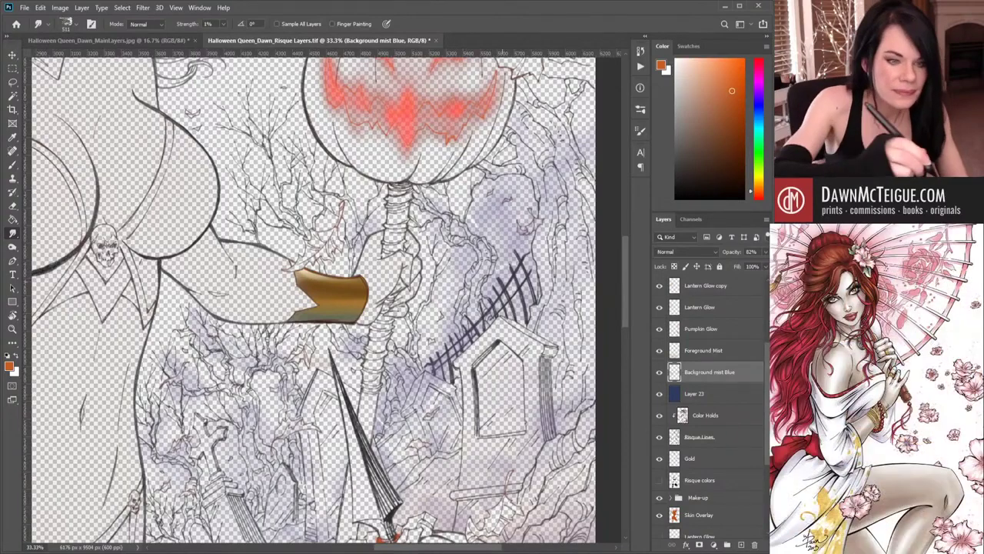
{"action": "left_click_drag", "start_coordinate": [225, 28], "coordinate": [233, 40]}
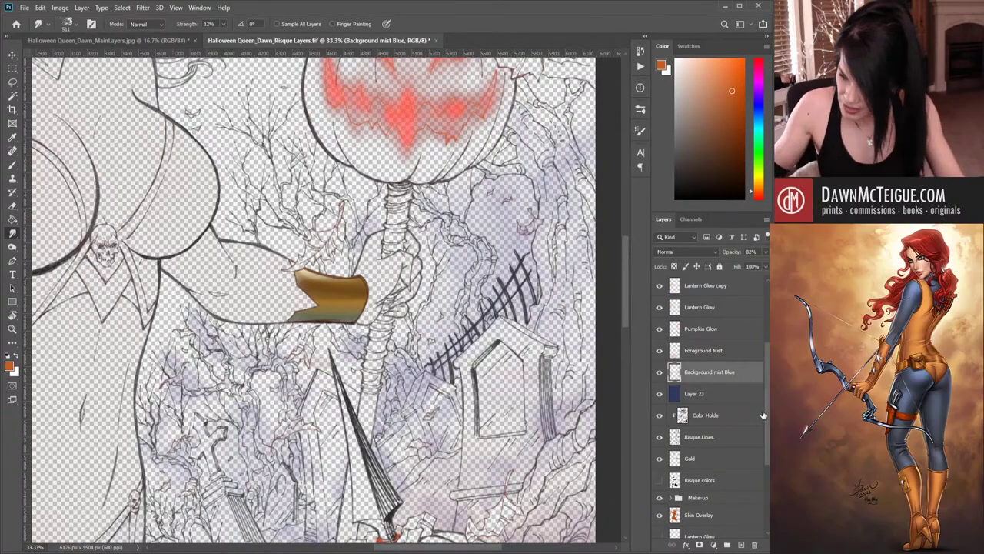
- Toggle the Layer 16 copy 2 background on and off to check the blue mist around the gravestones against it
{"action": "scroll", "coordinate": [765, 435], "scroll_direction": "down", "scroll_amount": 2}
{"action": "scroll", "coordinate": [765, 434], "scroll_direction": "down", "scroll_amount": 3}
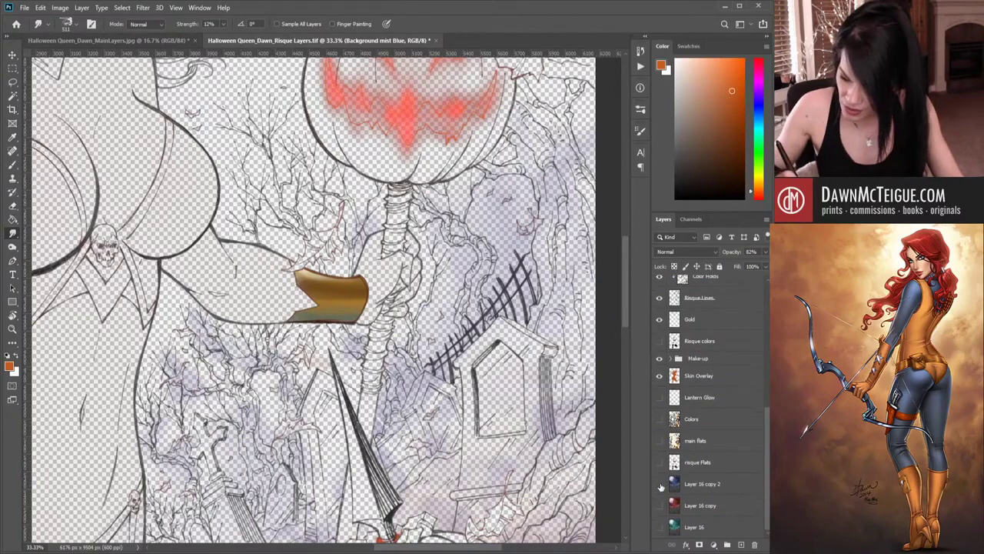
{"action": "left_click", "coordinate": [659, 462]}
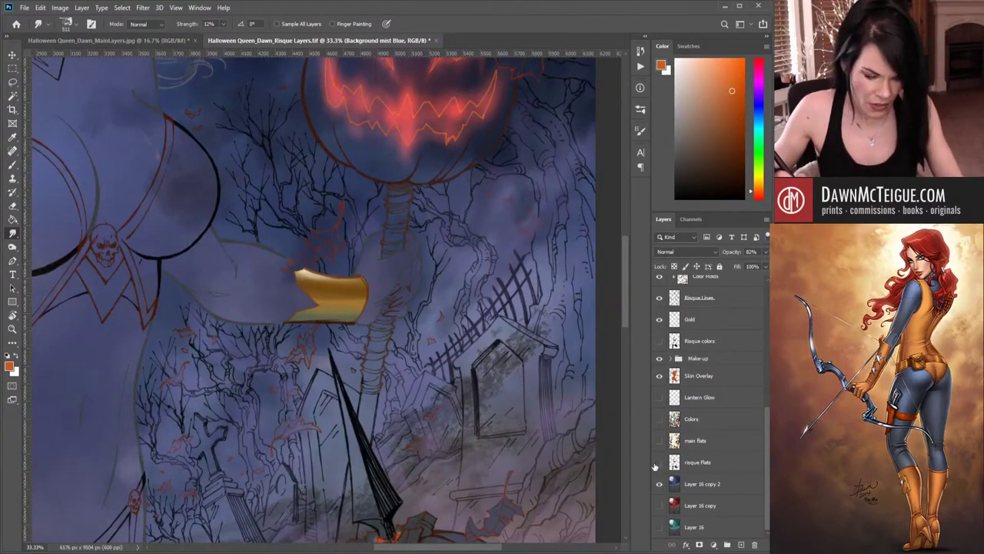
{"action": "left_click", "coordinate": [659, 483]}
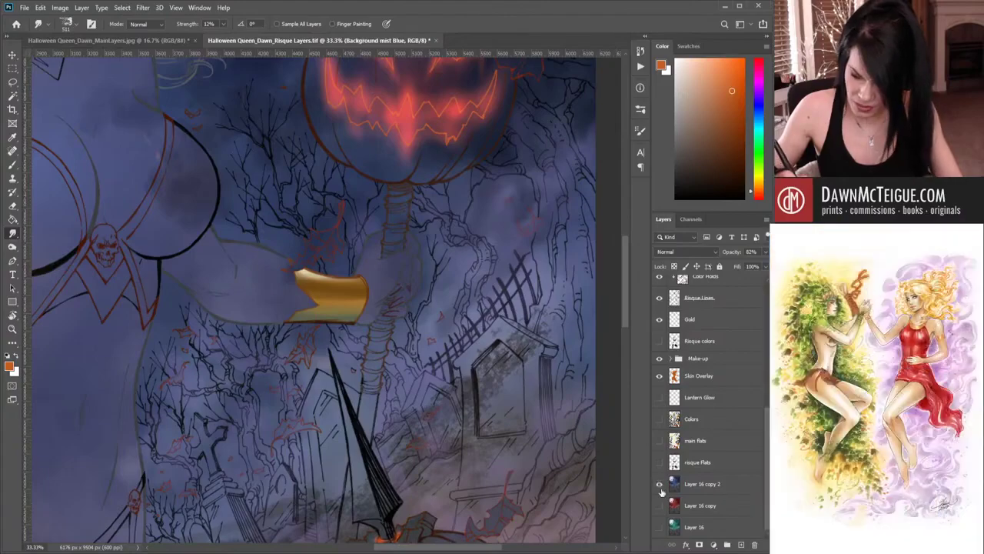
{"action": "left_click", "coordinate": [660, 485]}
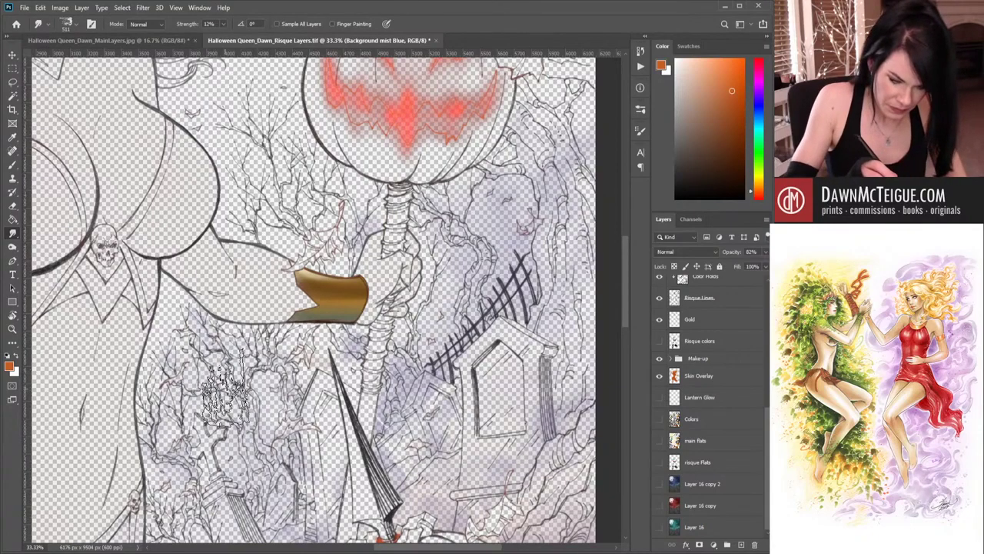
- Show Layer 16 copy 2 again to inspect the blue mist from the pumpkin spike to the lantern, and hide it
{"action": "left_click", "coordinate": [659, 484]}
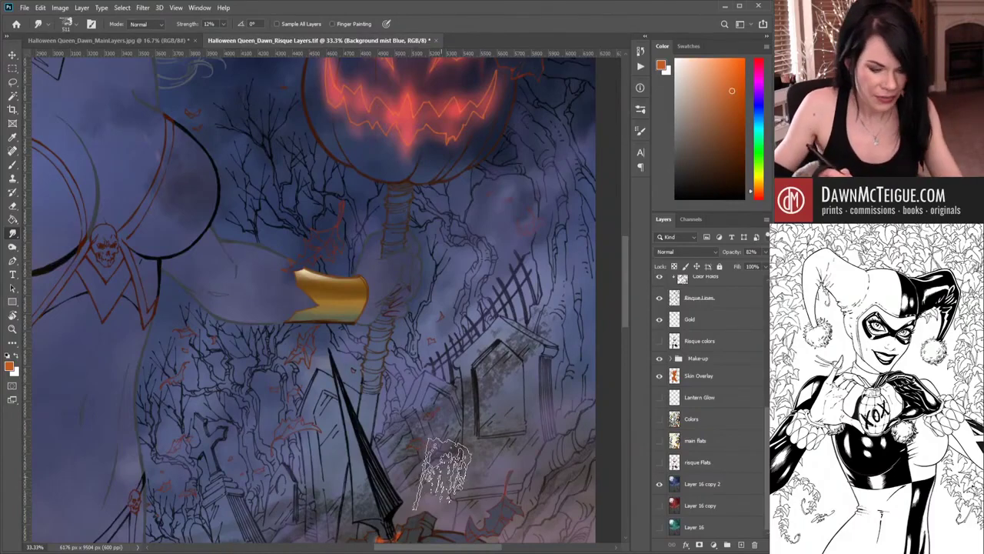
{"action": "left_click_drag", "start_coordinate": [297, 418], "coordinate": [341, 319]}
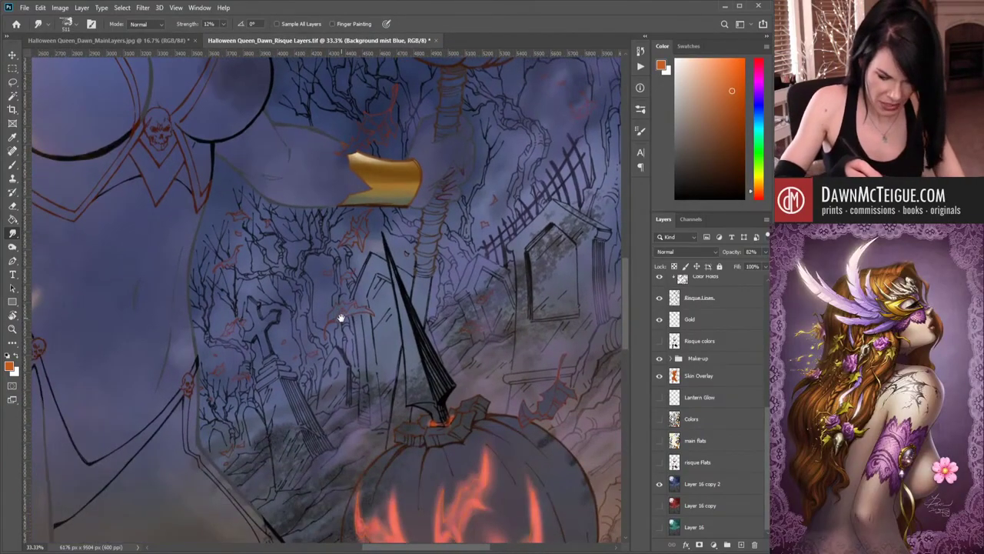
{"action": "left_click_drag", "start_coordinate": [282, 346], "coordinate": [477, 366]}
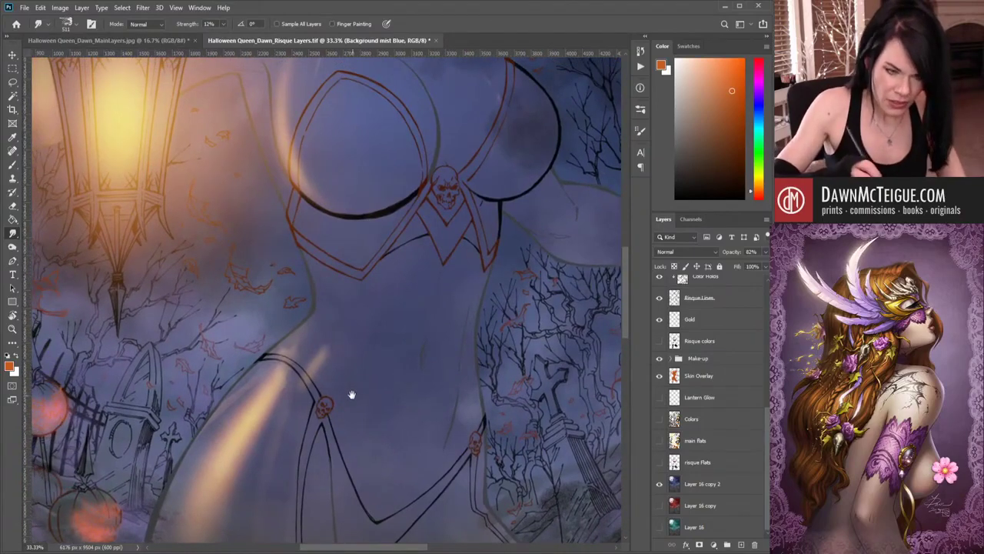
{"action": "left_click_drag", "start_coordinate": [352, 394], "coordinate": [463, 483]}
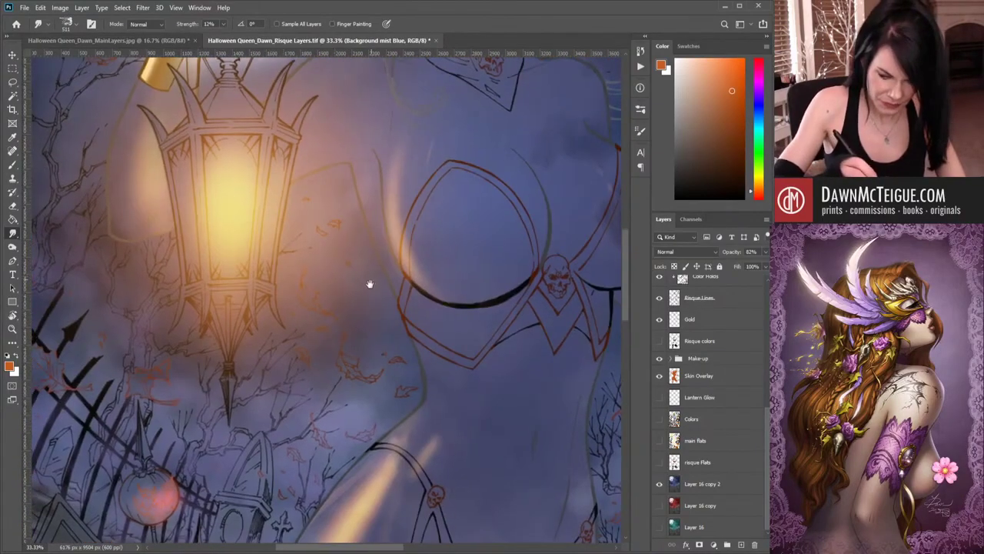
{"action": "left_click_drag", "start_coordinate": [370, 285], "coordinate": [369, 241]}
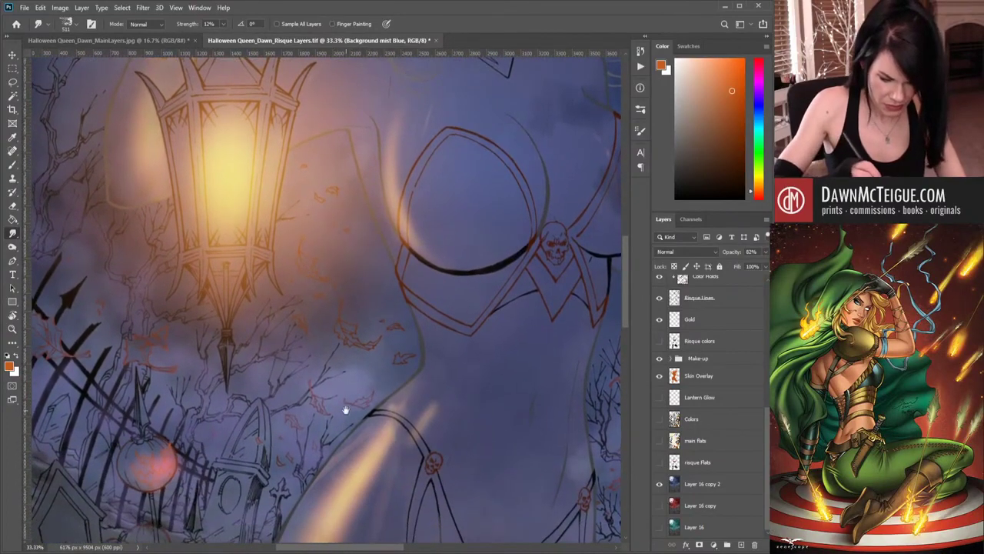
{"action": "left_click_drag", "start_coordinate": [345, 409], "coordinate": [340, 367]}
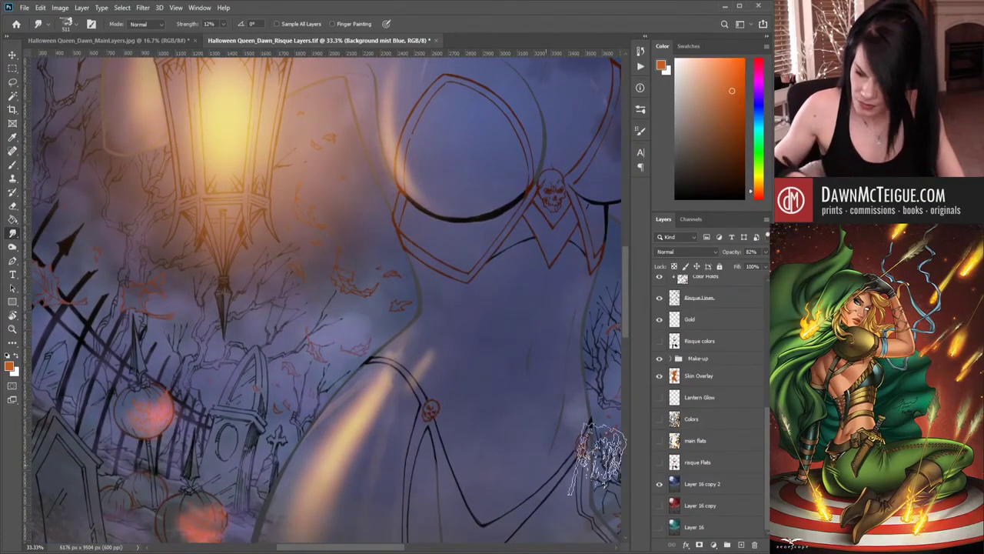
{"action": "left_click", "coordinate": [660, 486]}
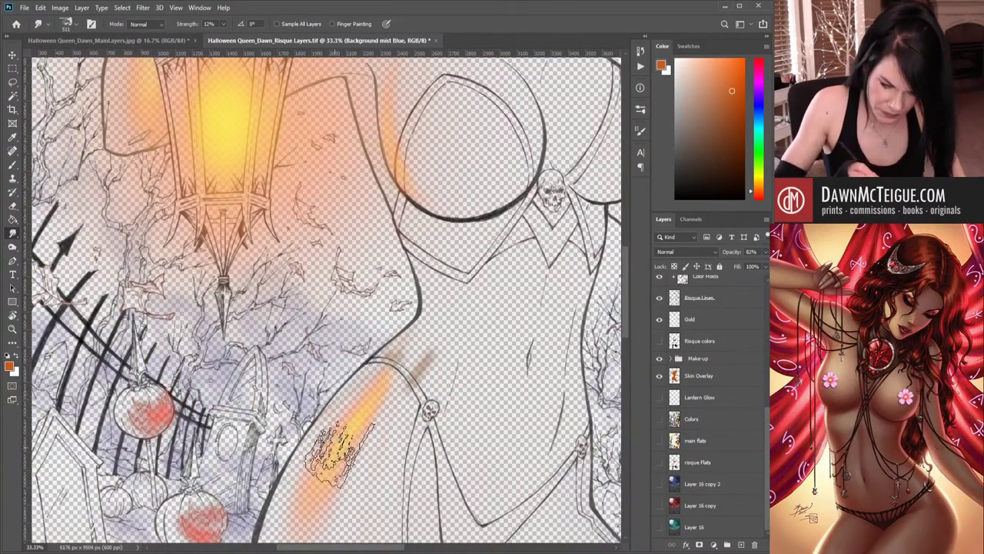
- Show the Layer 16 copy 2, Colors, Lantern Glow and Risque colors layers again
{"action": "left_click", "coordinate": [660, 485]}
{"action": "left_click", "coordinate": [659, 419]}
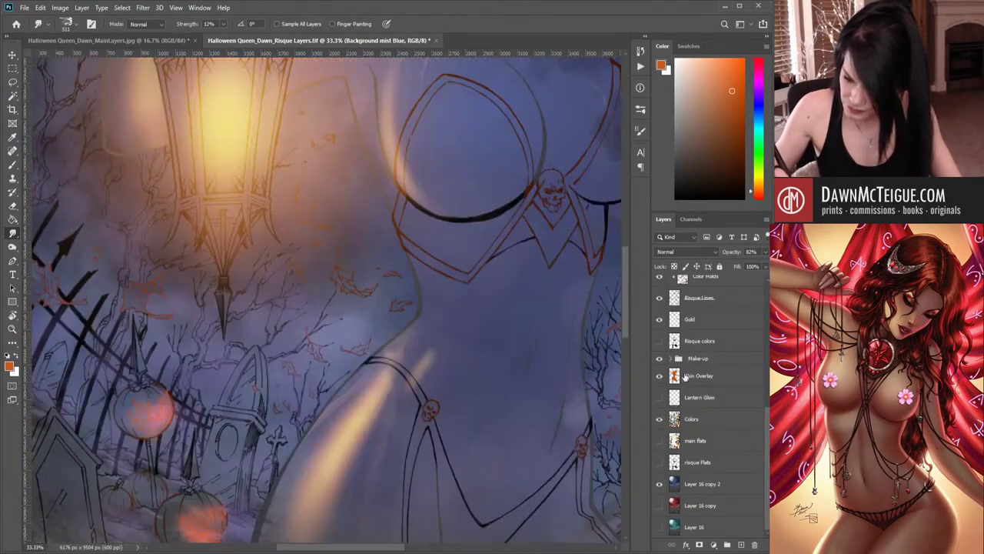
{"action": "left_click", "coordinate": [659, 398]}
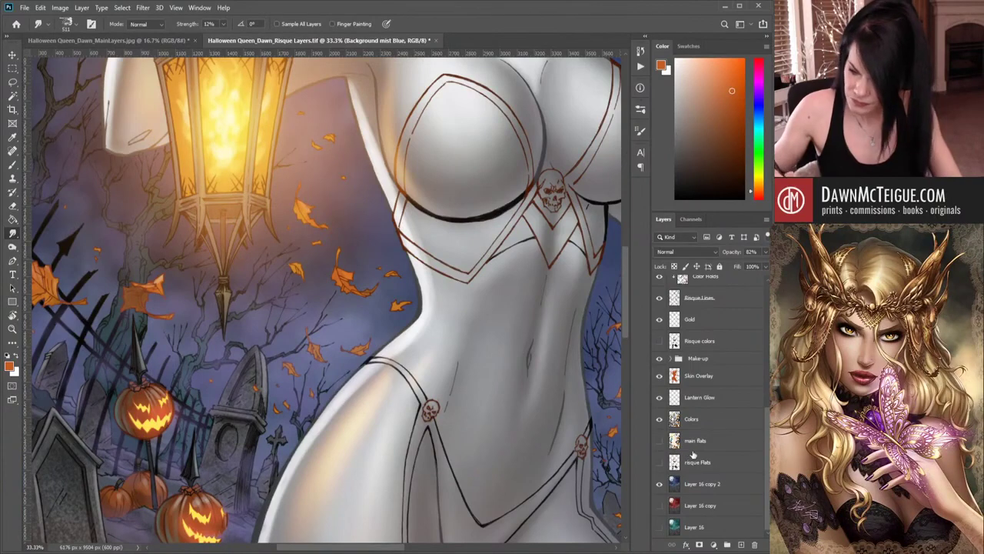
{"action": "scroll", "coordinate": [671, 422], "scroll_direction": "up", "scroll_amount": 4}
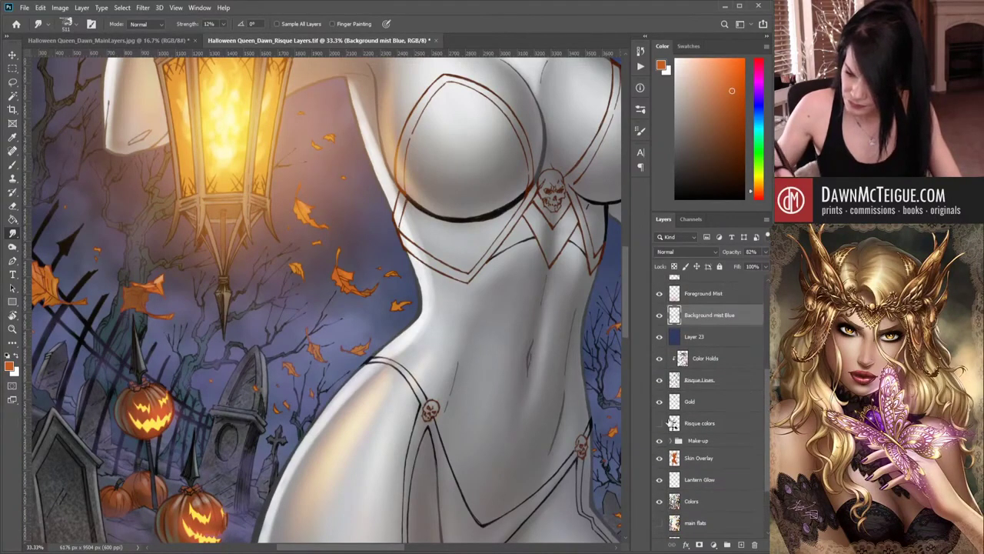
{"action": "left_click", "coordinate": [660, 458]}
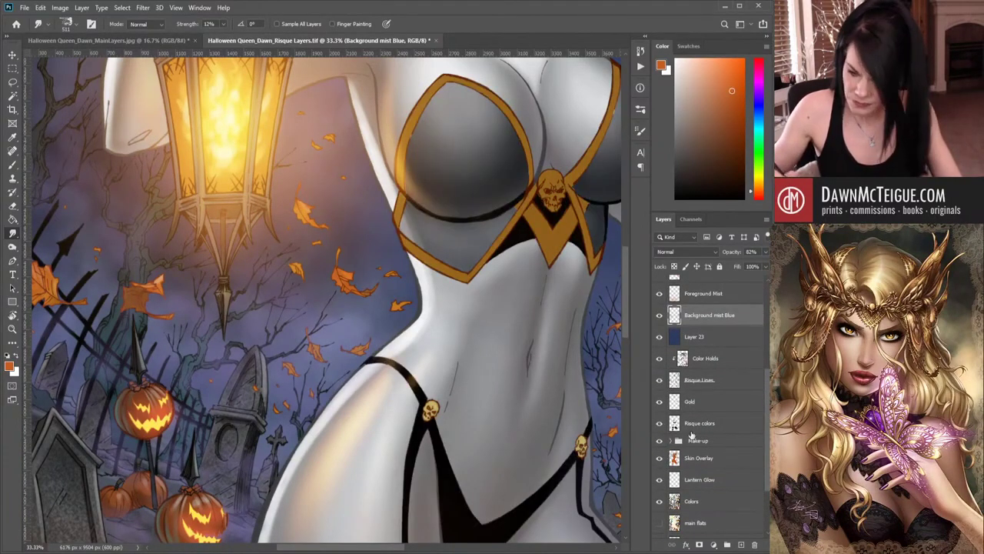
{"action": "left_click_drag", "start_coordinate": [766, 389], "coordinate": [764, 347]}
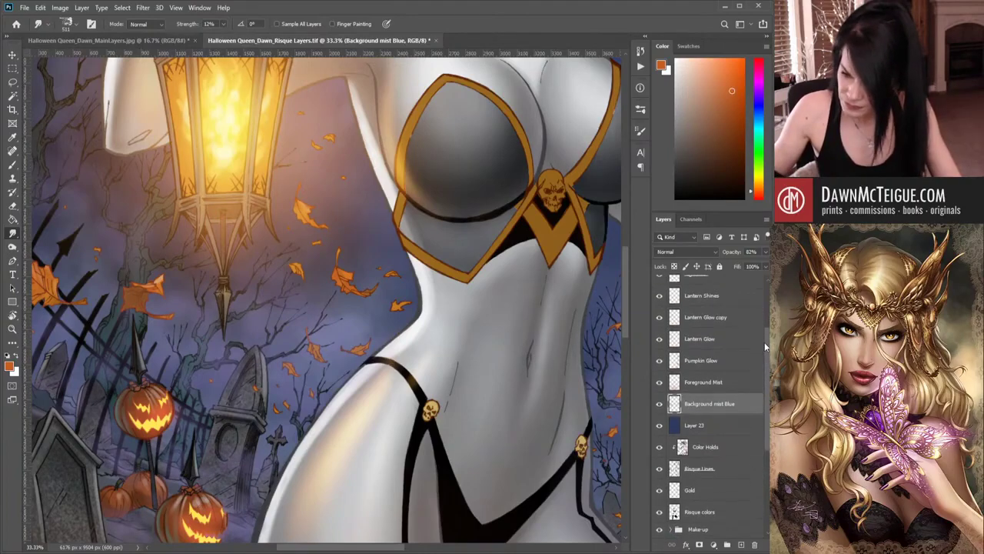
- Switch to the Brush tool on Background mist Blue, adjust the brush size and sample a dark violet-blue from the background
{"action": "scroll", "coordinate": [471, 287], "scroll_direction": "down", "scroll_amount": 1}
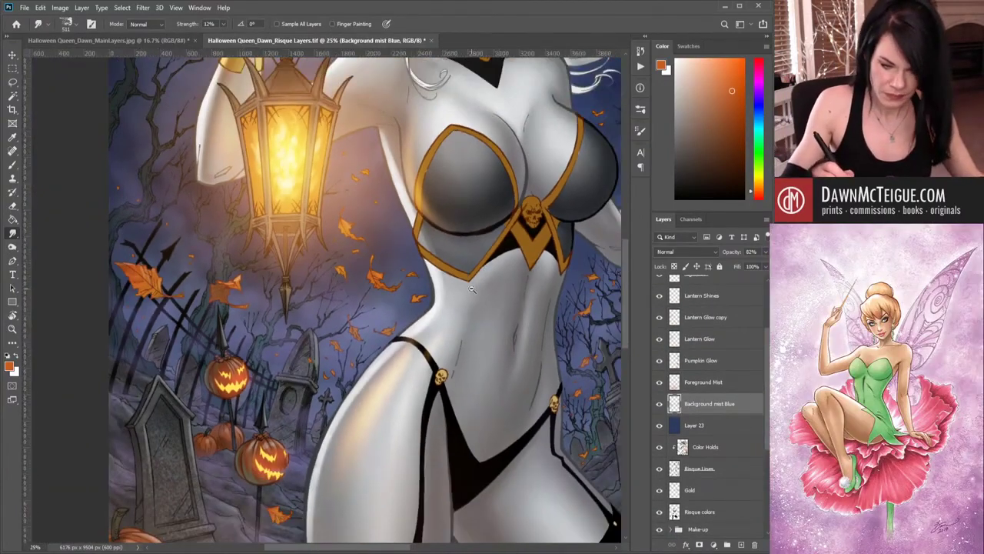
{"action": "scroll", "coordinate": [470, 287], "scroll_direction": "down", "scroll_amount": 1}
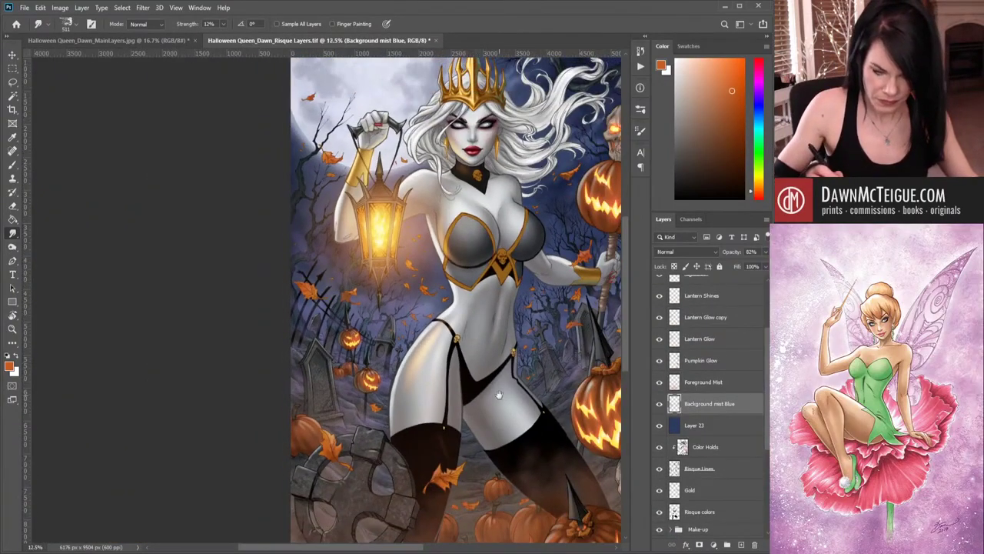
{"action": "scroll", "coordinate": [429, 399], "scroll_direction": "down", "scroll_amount": 1}
{"action": "left_click_drag", "start_coordinate": [430, 398], "coordinate": [336, 399]}
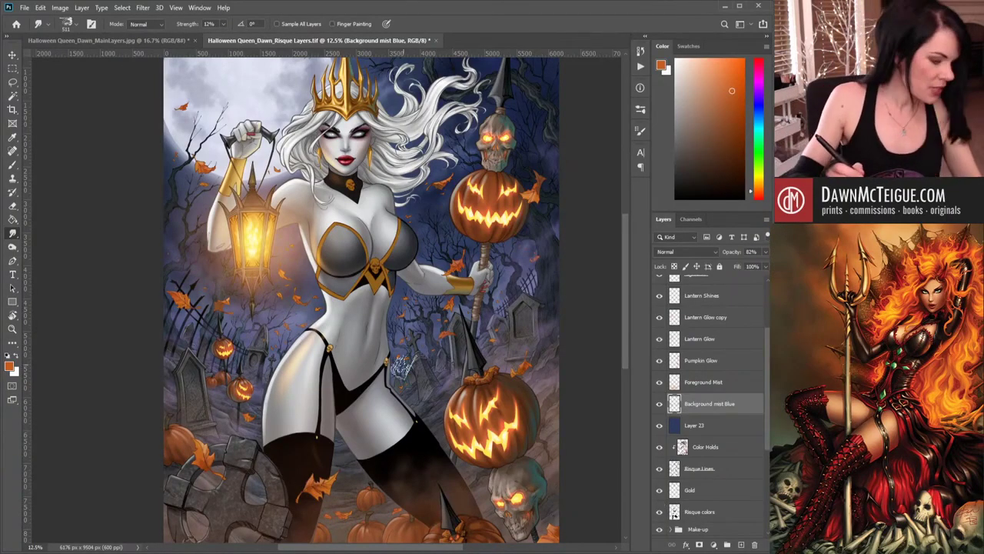
{"action": "key", "text": "b"}
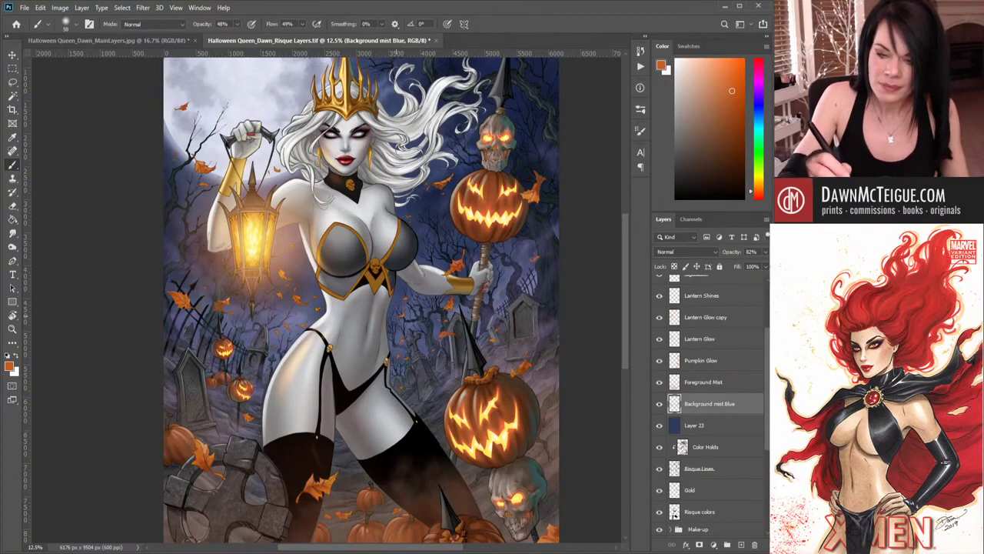
{"action": "key", "text": "bracketright"}
{"action": "key", "text": "bracketleft"}
{"action": "key", "text": "bracketleft"}
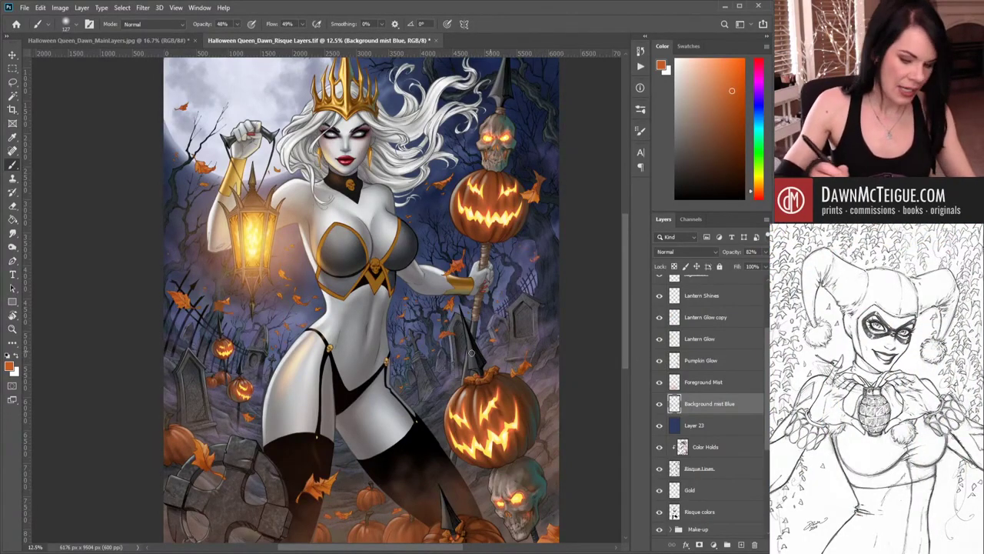
{"action": "left_click", "coordinate": [272, 361], "text": "alt"}
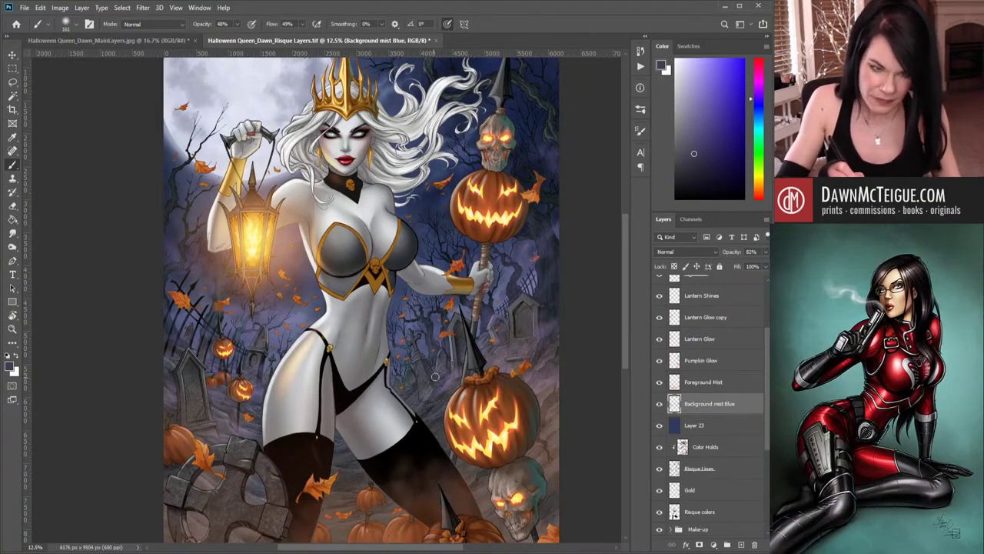
- Set the brush opacity to 86% and choose a lighter, more saturated violet-blue as the foreground colour
{"action": "key", "text": "8"}
{"action": "key", "text": "6"}
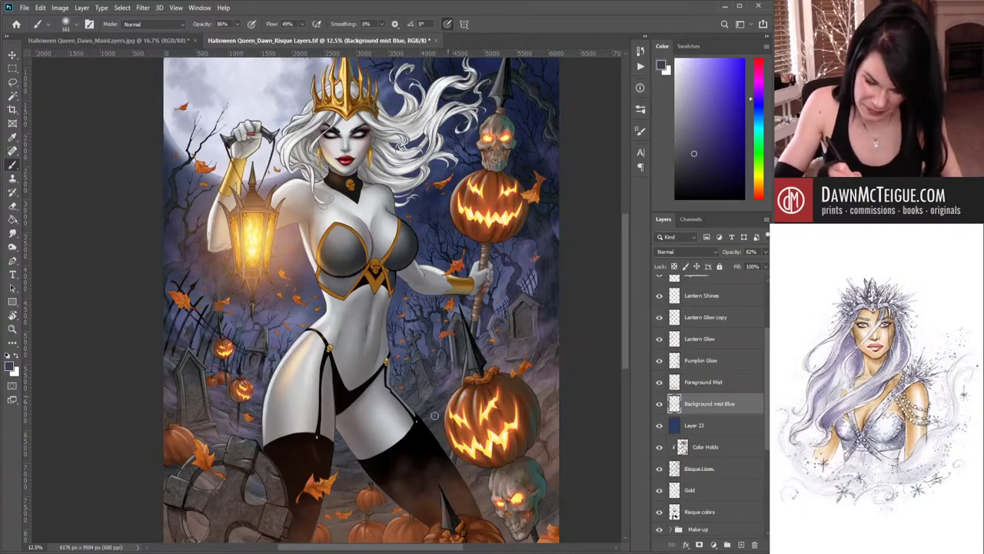
{"action": "left_click_drag", "start_coordinate": [697, 149], "coordinate": [706, 110]}
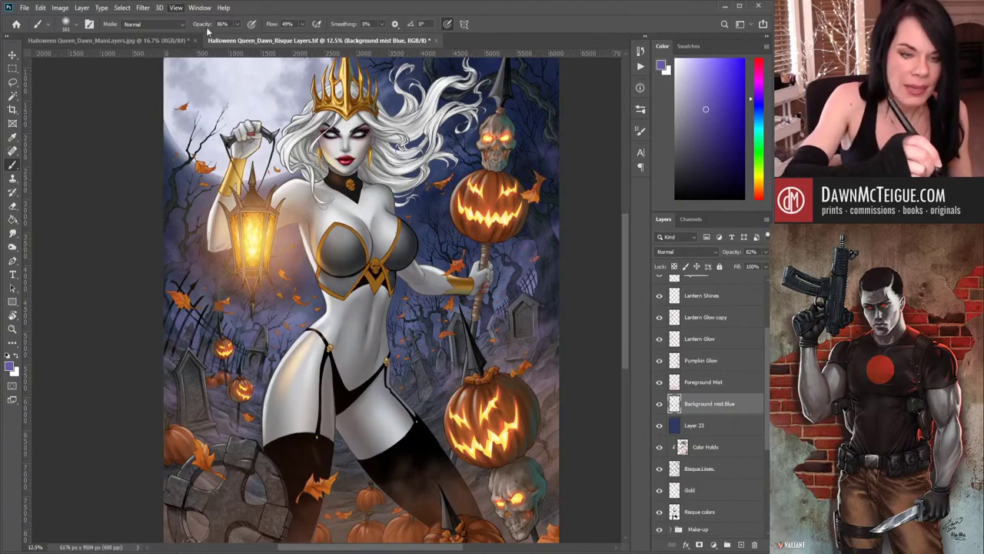
- Toggle the CMYK colour proof on and off to compare the artwork's colours, and leave the proof on
{"action": "key", "text": "ctrl+y"}
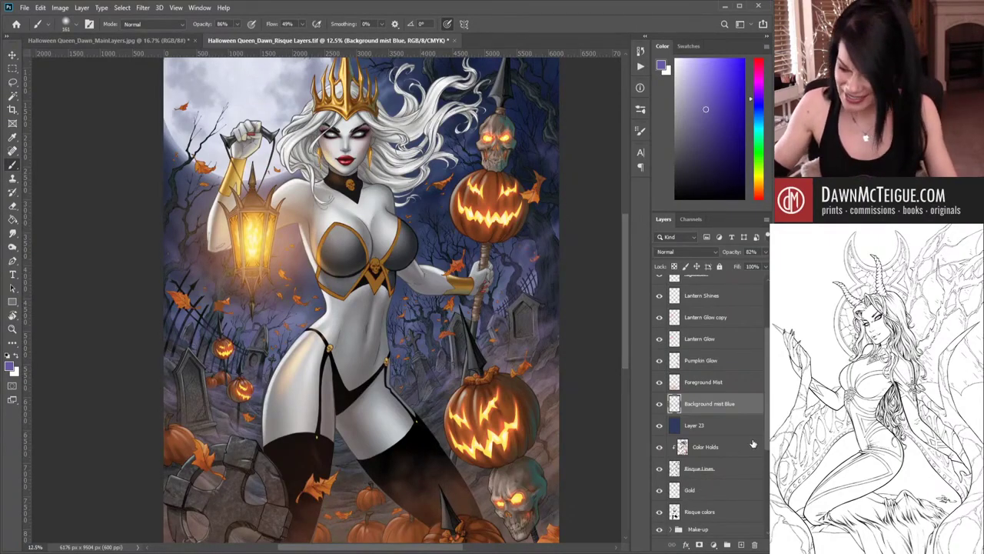
{"action": "left_click_drag", "start_coordinate": [768, 428], "coordinate": [762, 461]}
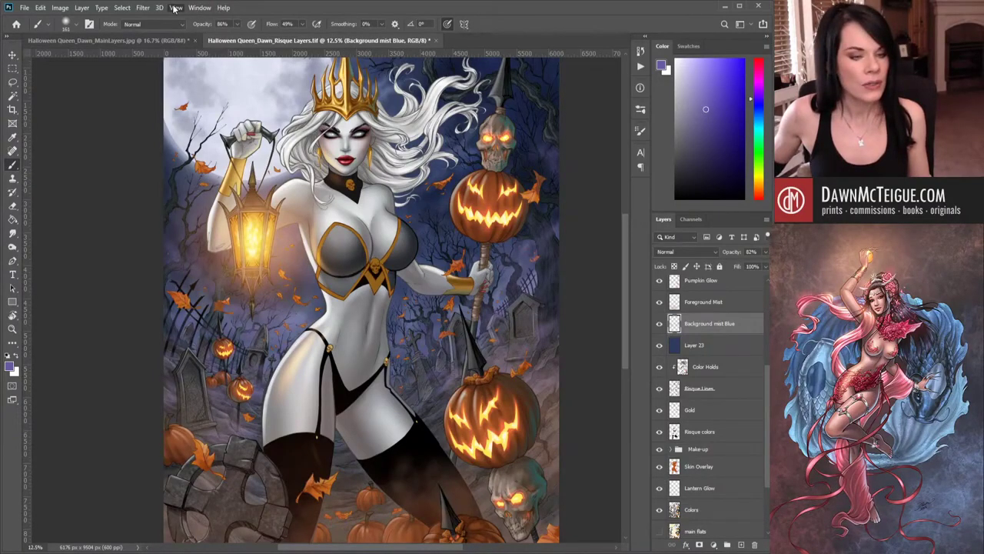
{"action": "key", "text": "ctrl+y"}
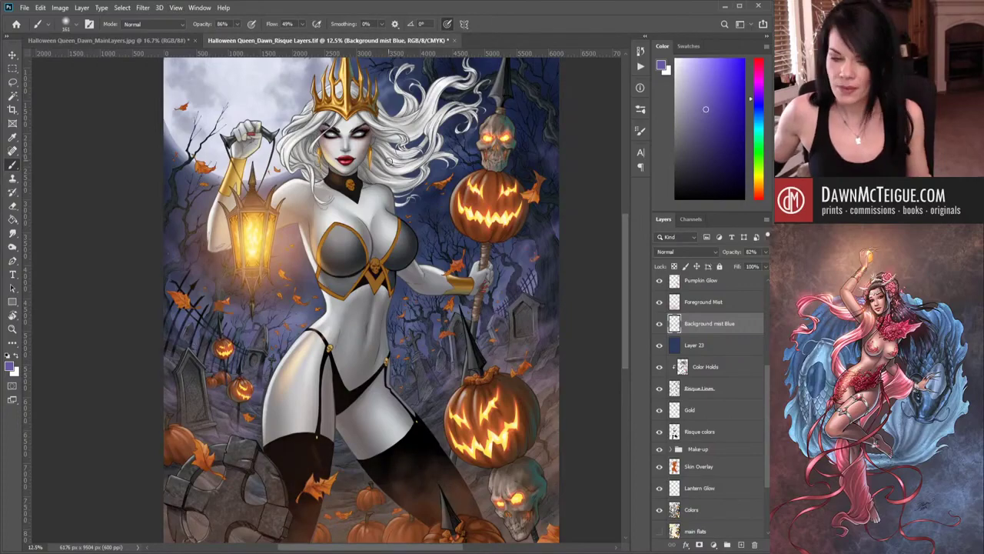
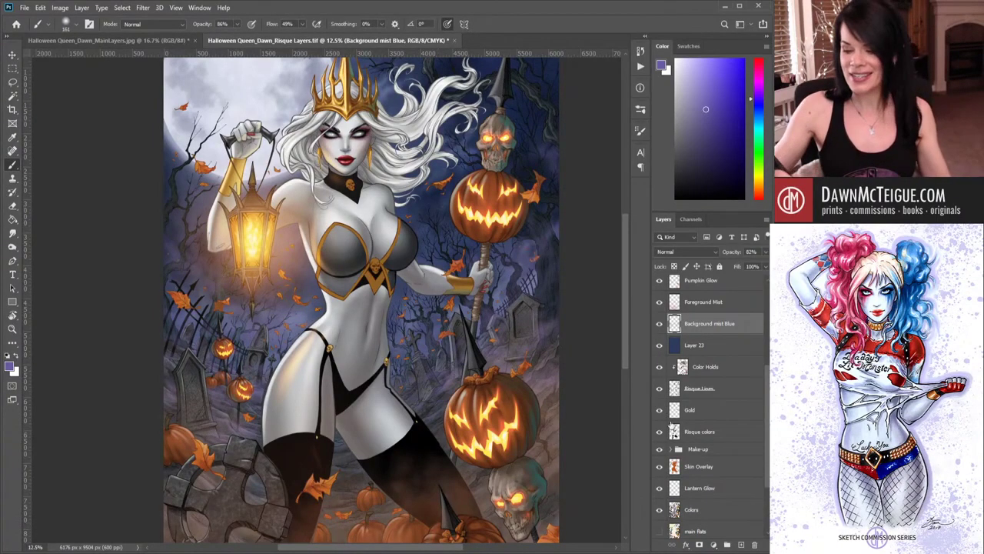
- Try a Magic Wand selection of the area between the legs on main flats, with Background mist Blue as the layer to paint
{"action": "scroll", "coordinate": [761, 399], "scroll_direction": "down", "scroll_amount": 2}
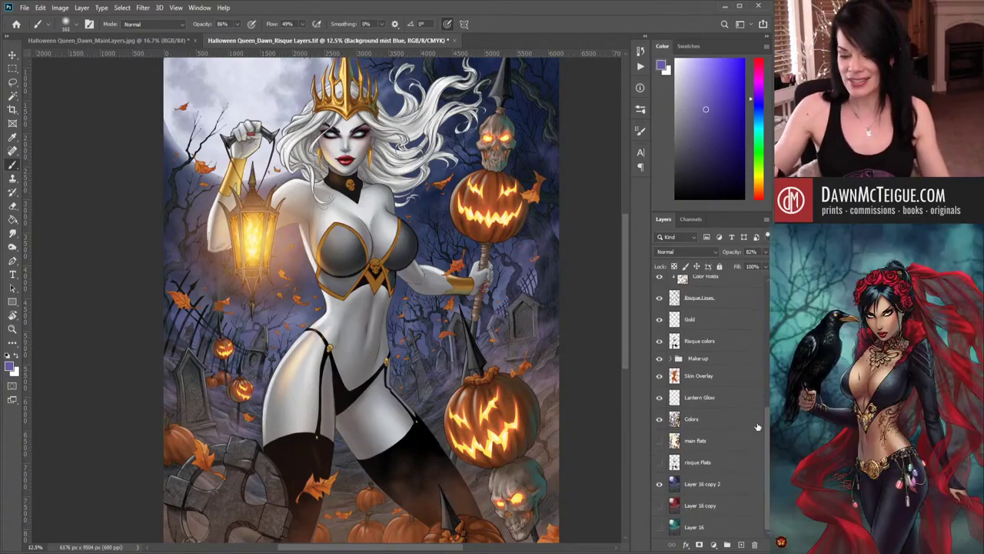
{"action": "left_click", "coordinate": [713, 443]}
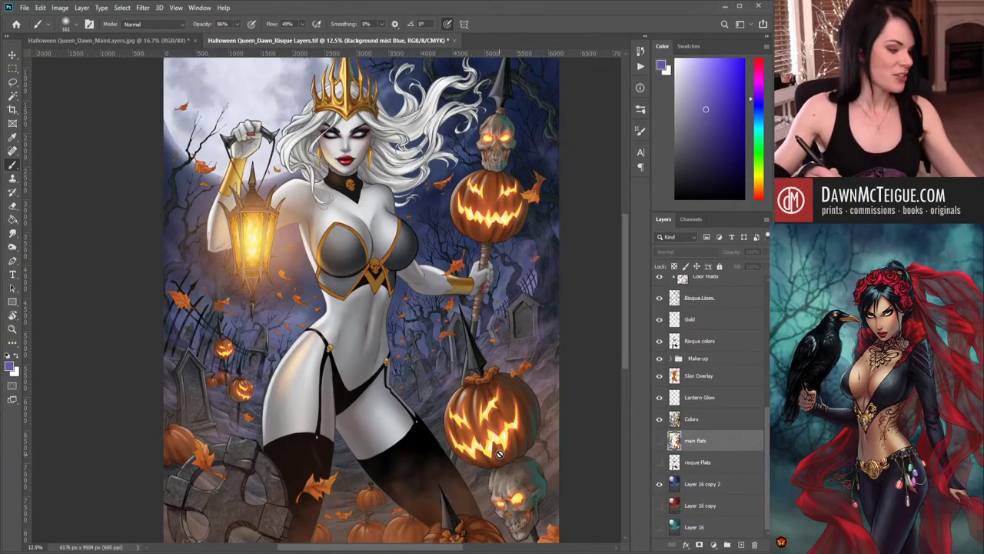
{"action": "key", "text": "w"}
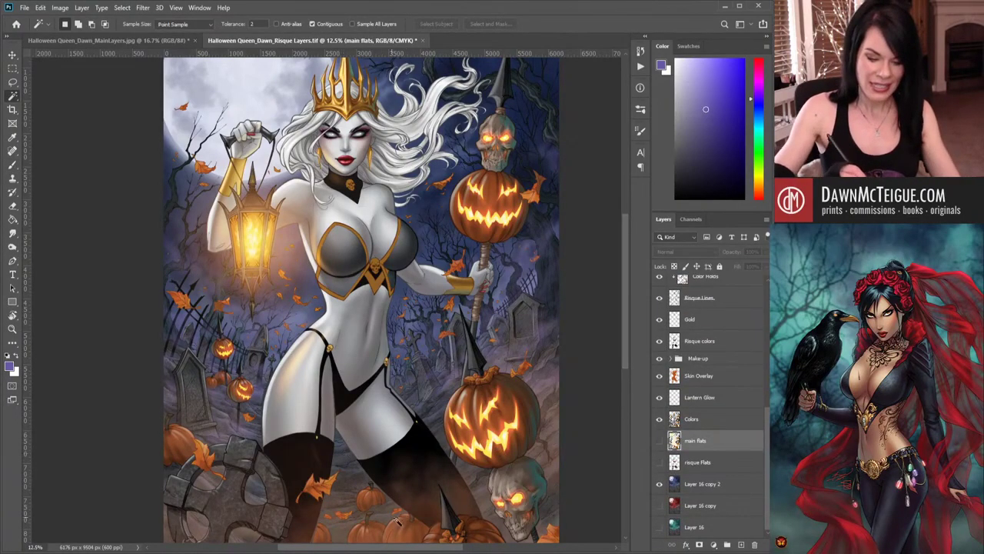
{"action": "left_click", "coordinate": [398, 521]}
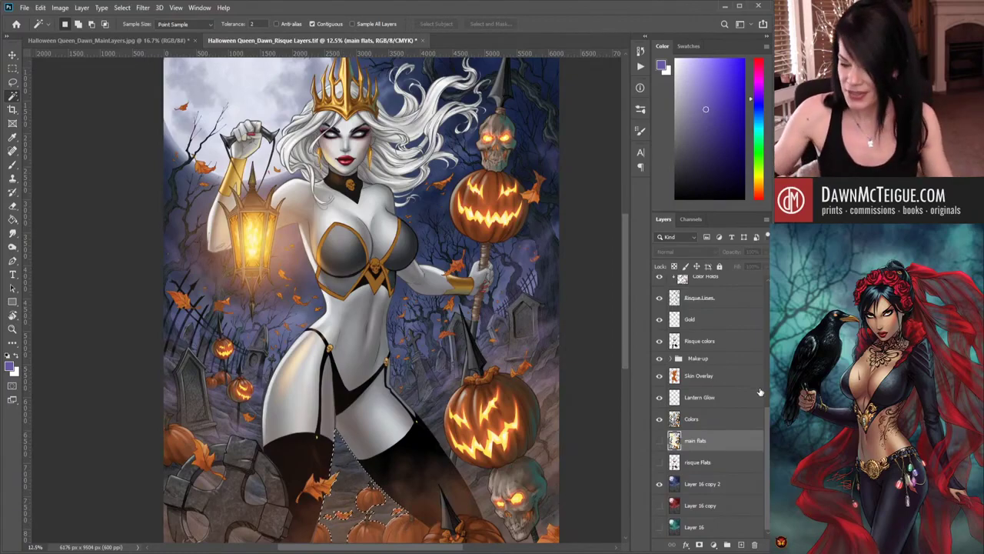
{"action": "scroll", "coordinate": [762, 385], "scroll_direction": "up", "scroll_amount": 2}
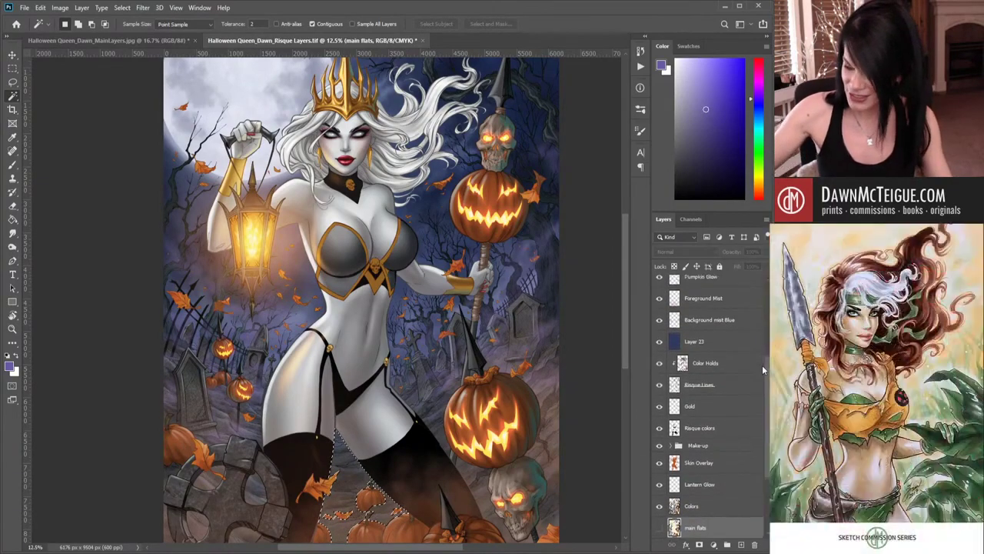
{"action": "scroll", "coordinate": [762, 369], "scroll_direction": "up", "scroll_amount": 1}
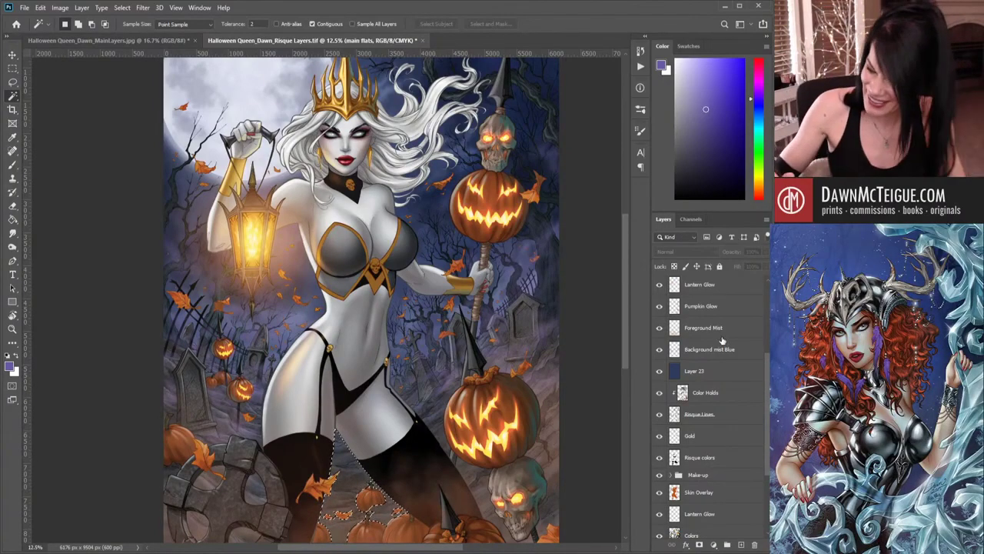
{"action": "left_click", "coordinate": [727, 352]}
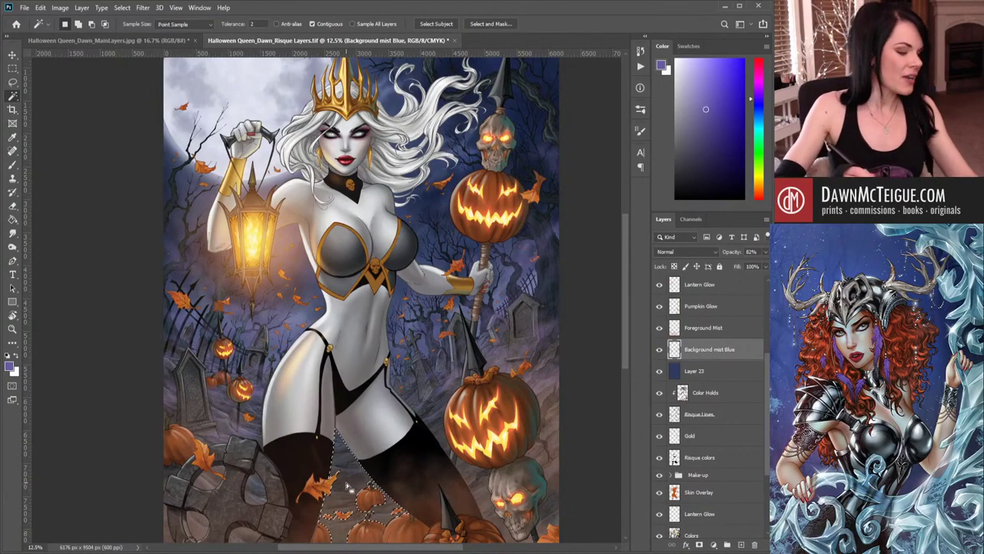
- Return to the Brush tool, clear the selection between the legs and shift the foreground colour's hue to purple
{"action": "key", "text": "b"}
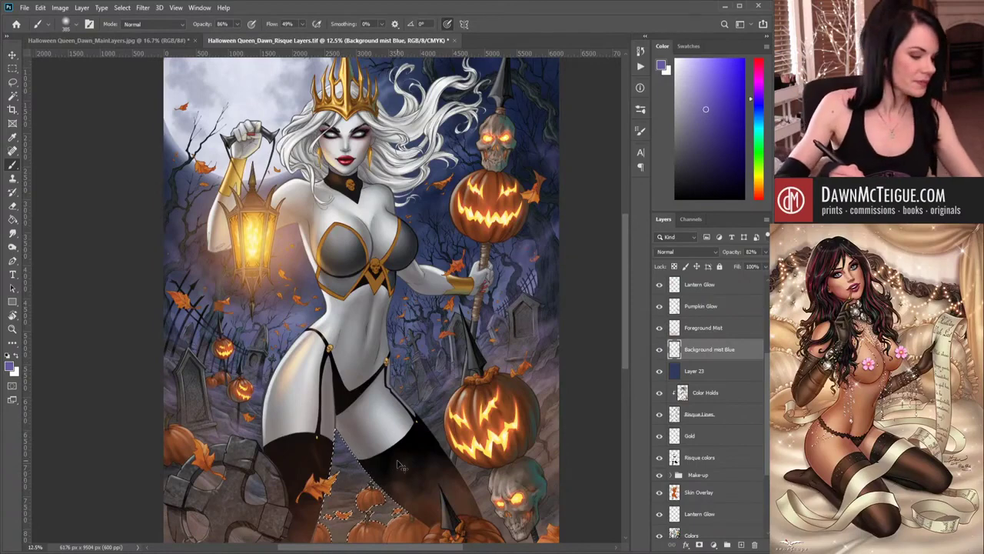
{"action": "key", "text": "ctrl+d"}
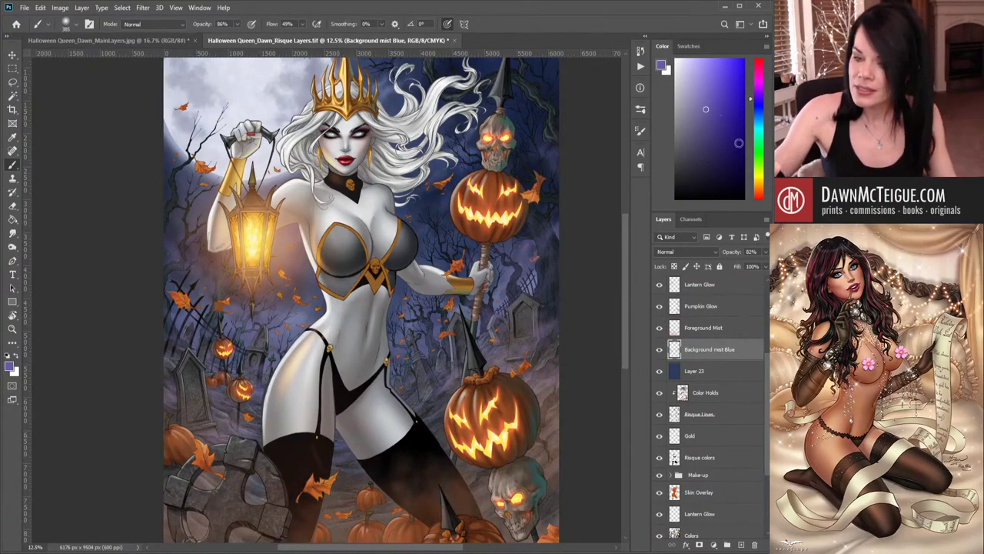
{"action": "left_click", "coordinate": [751, 92]}
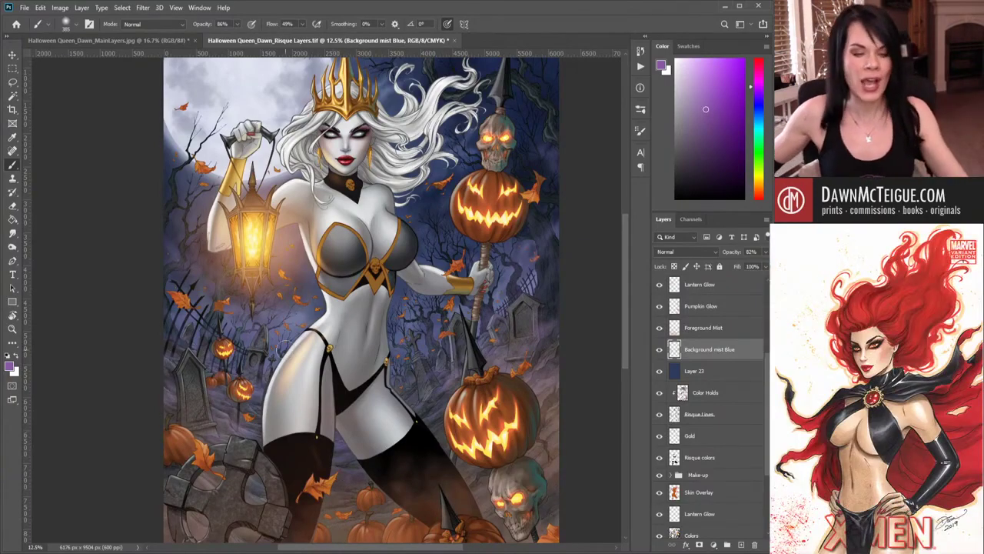
- Compare the background colours and mist of the Halloween Queen main version with those of the risque version
{"action": "key", "text": "ctrl+minus"}
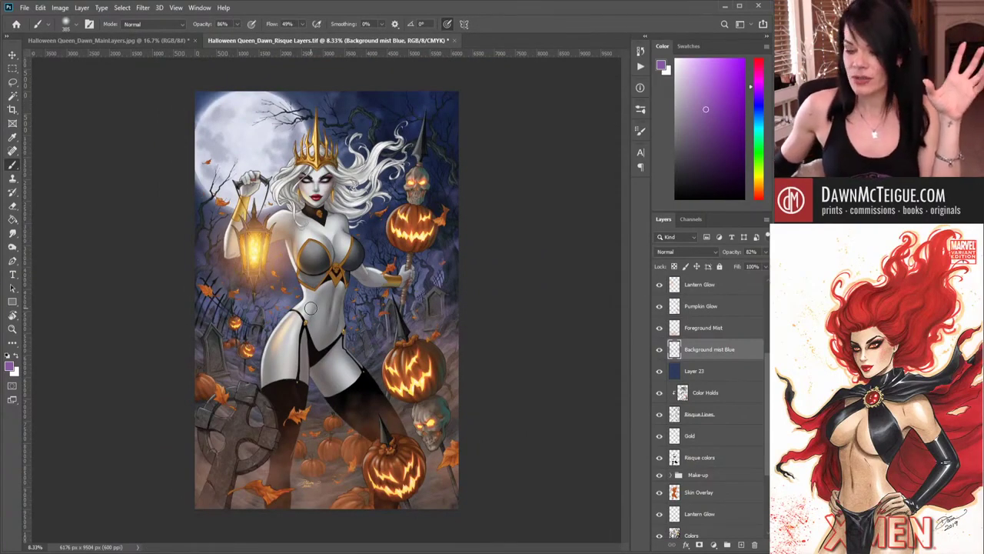
{"action": "left_click", "coordinate": [160, 40]}
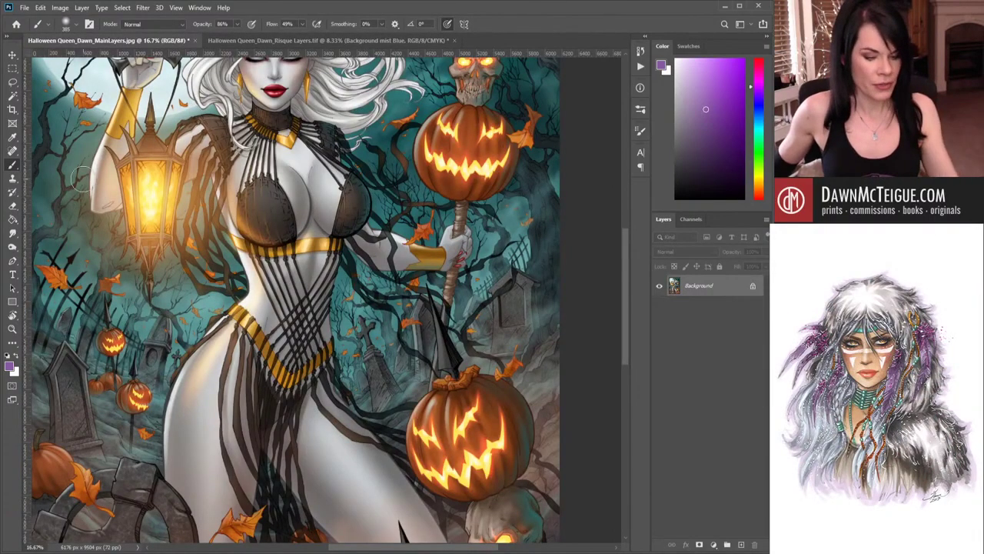
{"action": "mouse_move", "coordinate": [179, 277]}
{"action": "left_mouse_down"}
{"action": "mouse_move", "coordinate": [241, 308]}
{"action": "mouse_move", "coordinate": [232, 329]}
{"action": "left_mouse_up"}
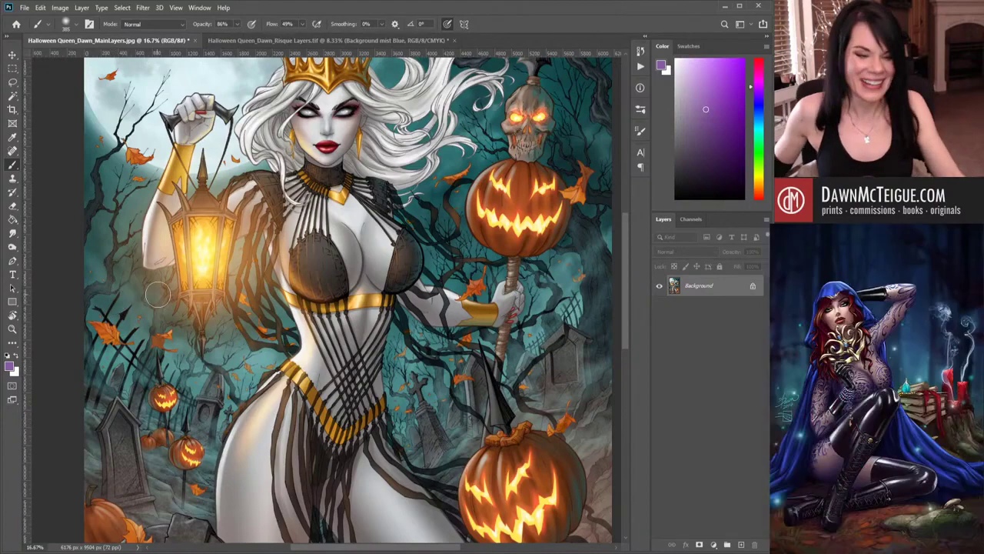
{"action": "left_click", "coordinate": [291, 40]}
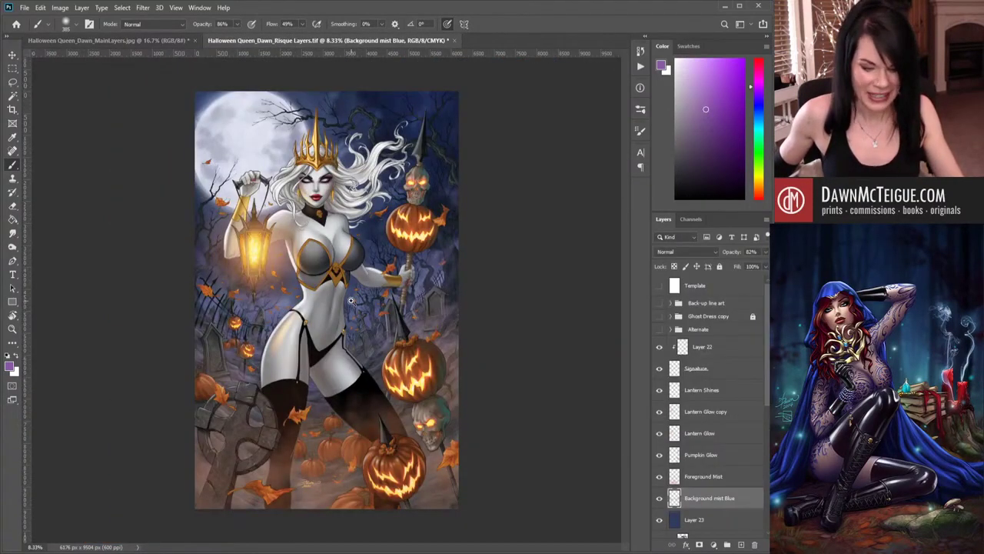
{"action": "scroll", "coordinate": [351, 300], "scroll_direction": "up", "scroll_amount": 2}
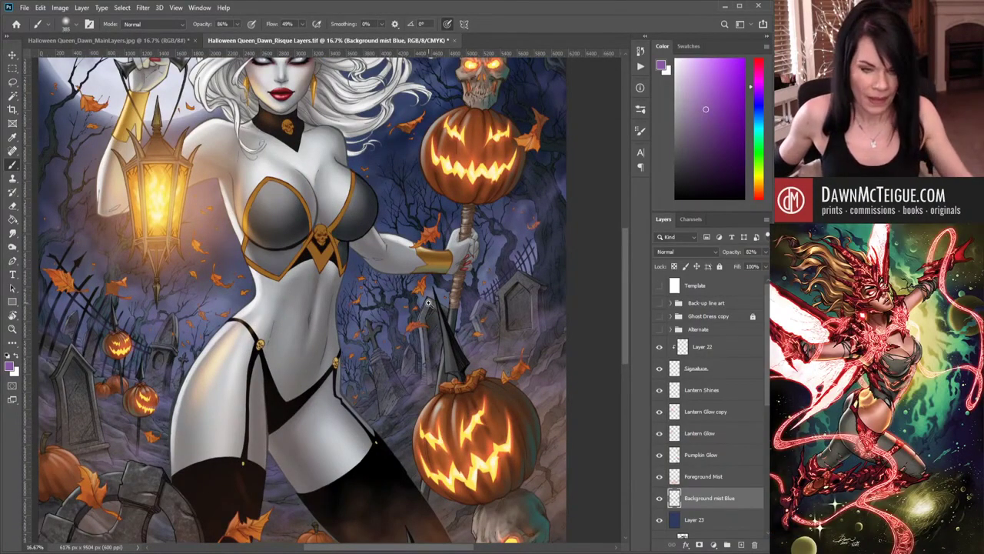
{"action": "scroll", "coordinate": [428, 302], "scroll_direction": "down", "scroll_amount": 2}
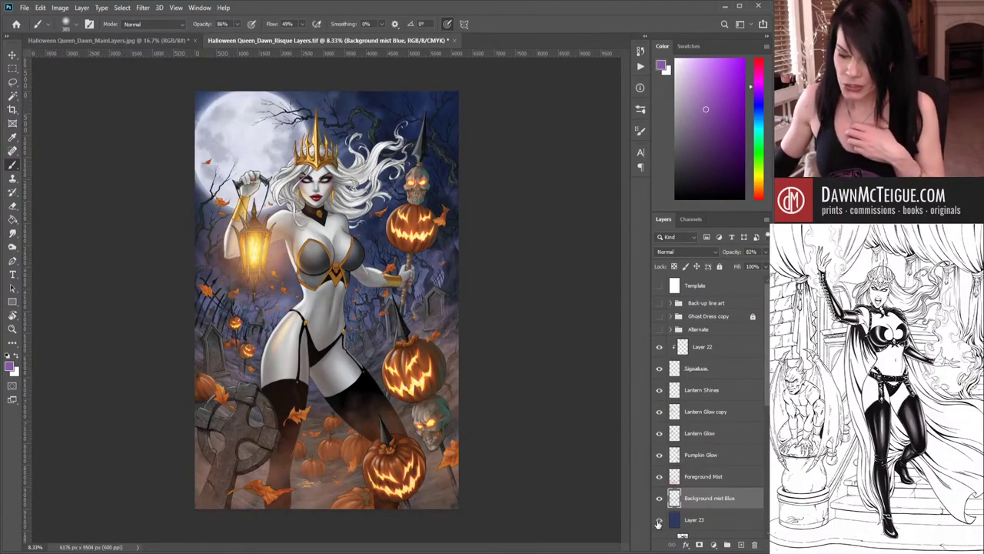
- Raise the opacity of the Layer 23 blue overlay to 57%
{"action": "left_click", "coordinate": [729, 523]}
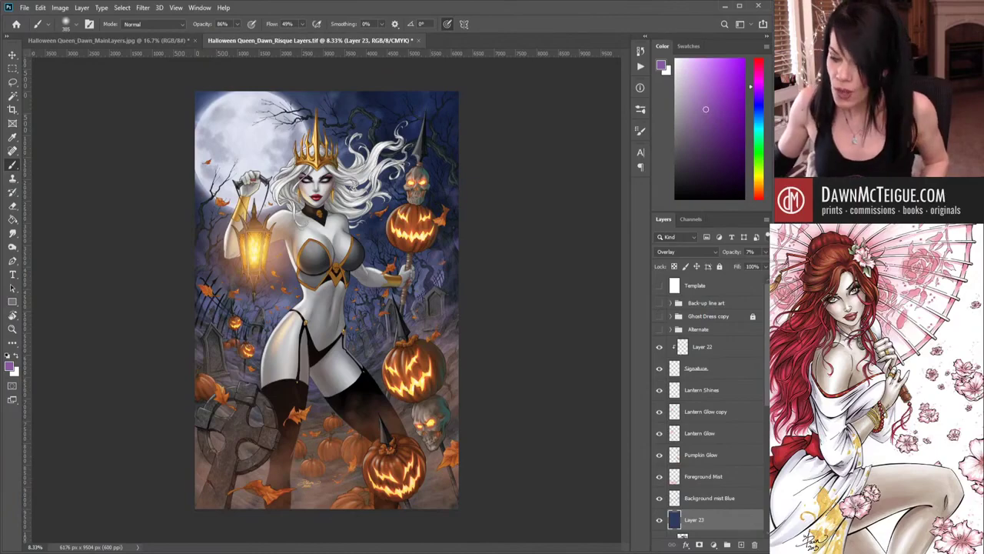
{"action": "left_click", "coordinate": [766, 252]}
{"action": "left_click_drag", "start_coordinate": [742, 270], "coordinate": [746, 267]}
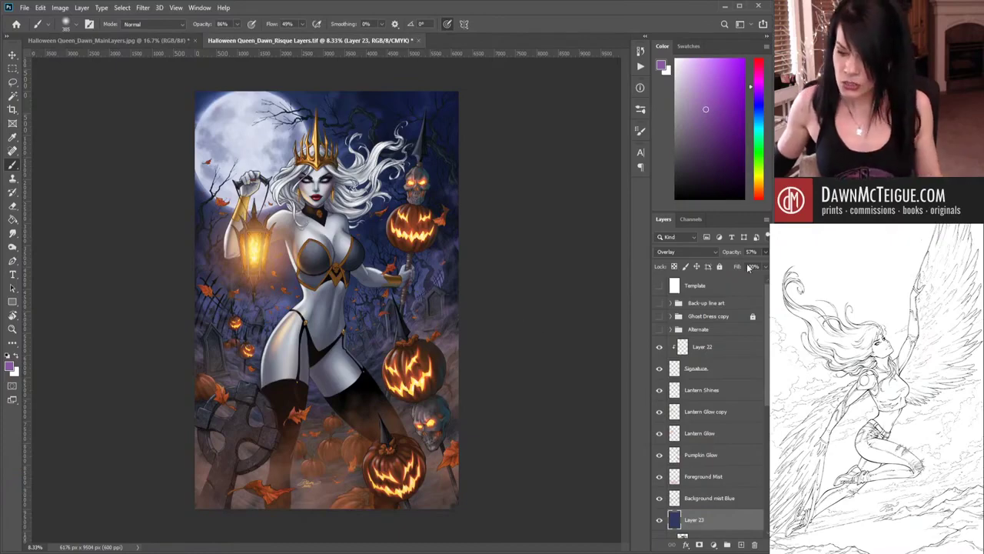
- Lower the opacity of the Layer 23 blue overlay to 8% and compare the artwork with the layer hidden and shown
{"action": "left_click_drag", "start_coordinate": [742, 266], "coordinate": [733, 269]}
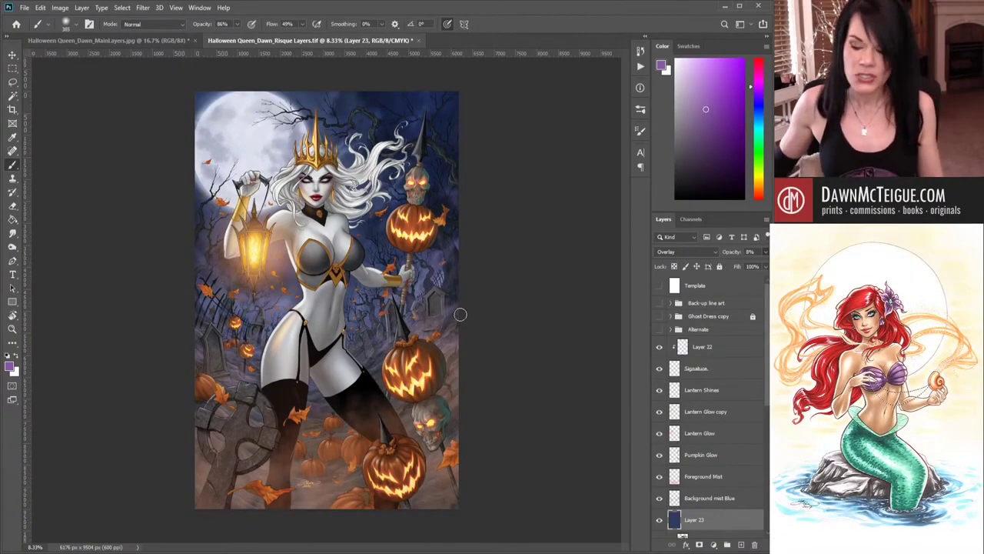
{"action": "left_click", "coordinate": [659, 520]}
{"action": "left_click", "coordinate": [659, 519]}
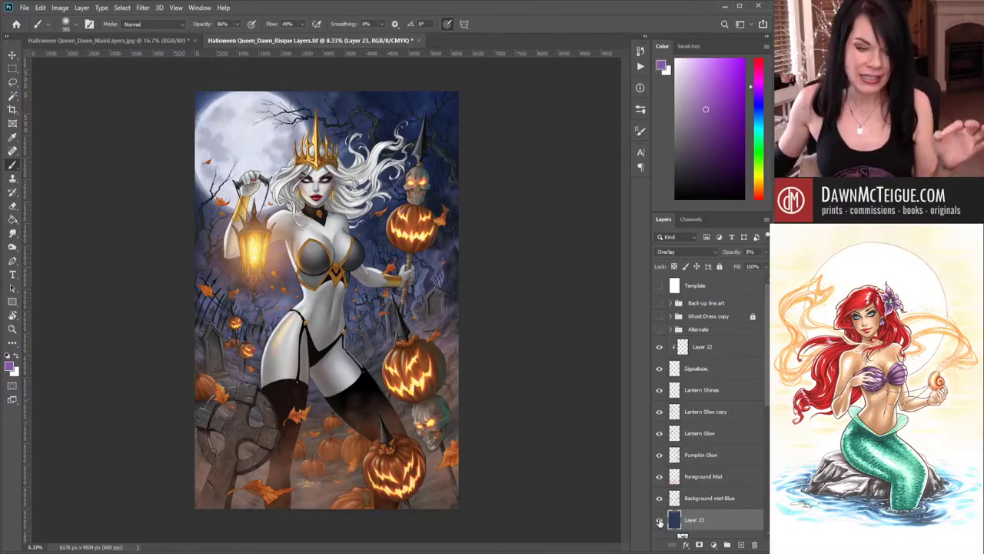
{"action": "left_click", "coordinate": [659, 520]}
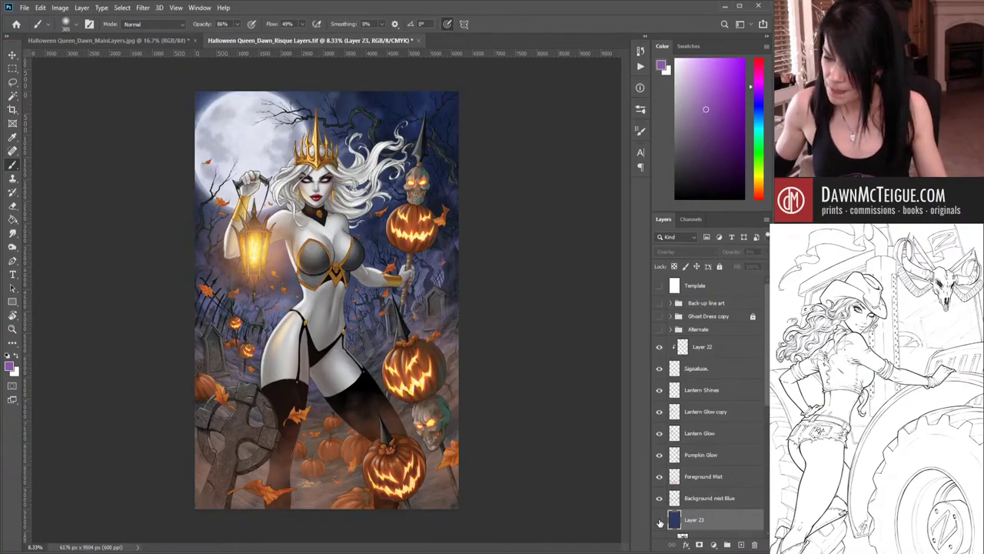
{"action": "left_click", "coordinate": [659, 520]}
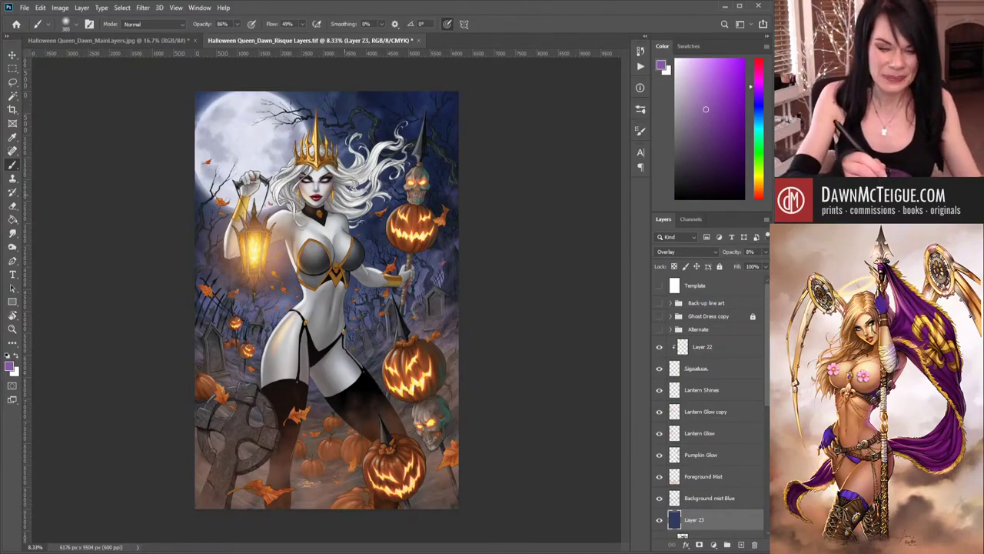
- Try a Magic Wand selection of the small falling leaves on main flats, clear it and return to the Brush tool
{"action": "scroll", "coordinate": [410, 251], "scroll_direction": "up", "scroll_amount": 1}
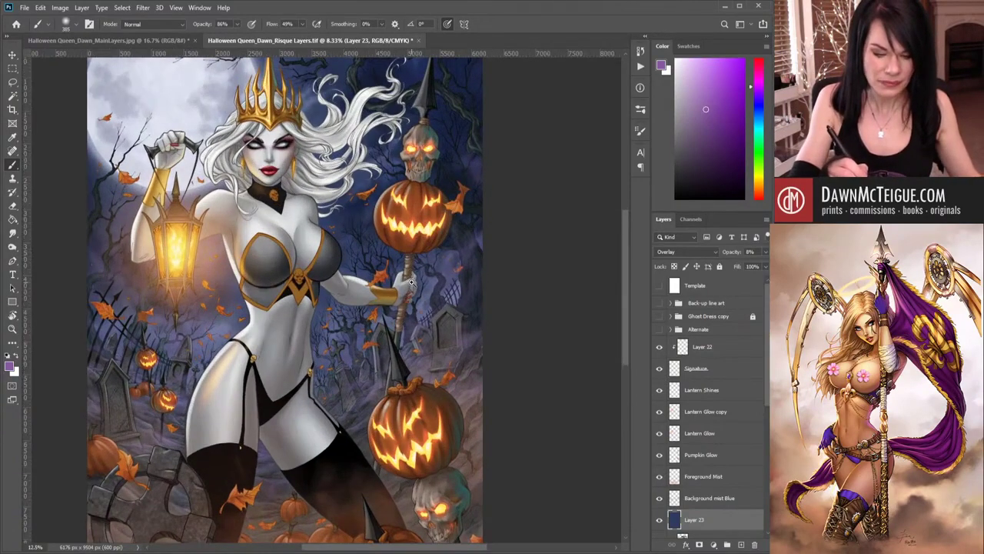
{"action": "scroll", "coordinate": [410, 251], "scroll_direction": "up", "scroll_amount": 1}
{"action": "left_click_drag", "start_coordinate": [377, 361], "coordinate": [449, 377]}
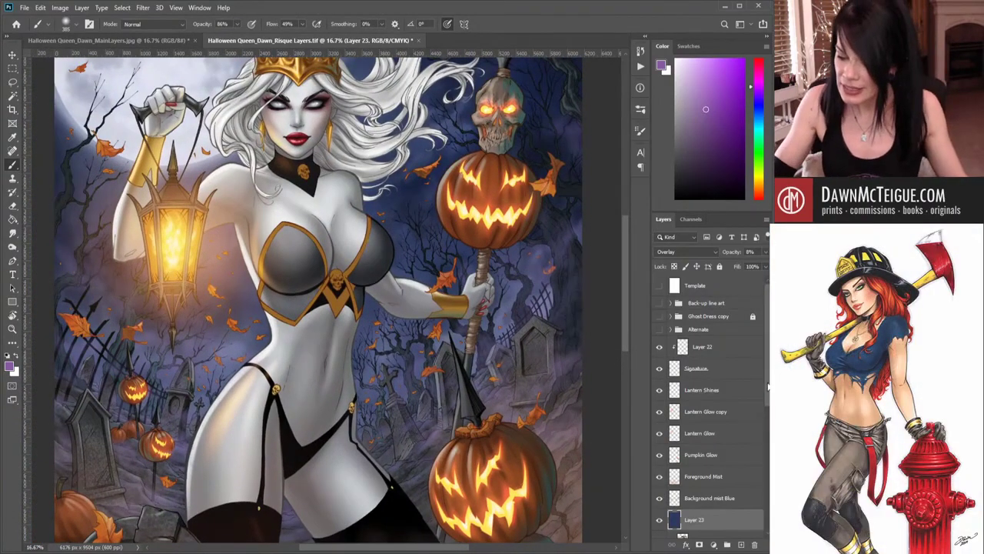
{"action": "left_click_drag", "start_coordinate": [767, 385], "coordinate": [759, 509]}
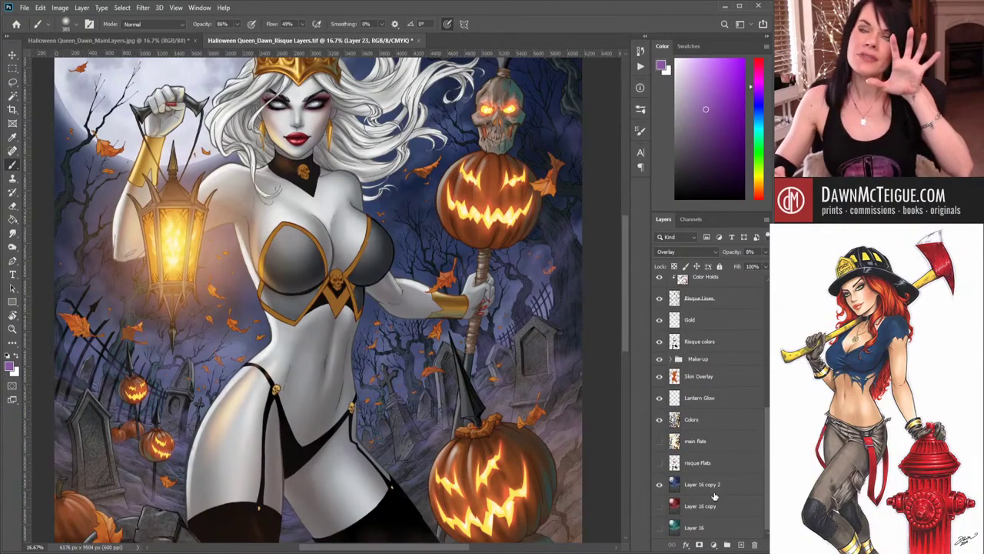
{"action": "left_click", "coordinate": [706, 445]}
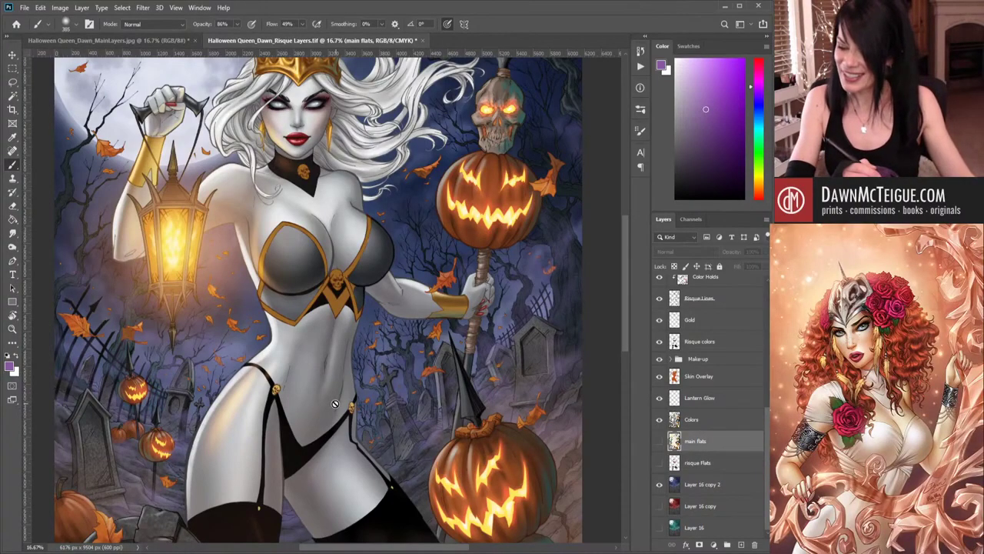
{"action": "key", "text": "w"}
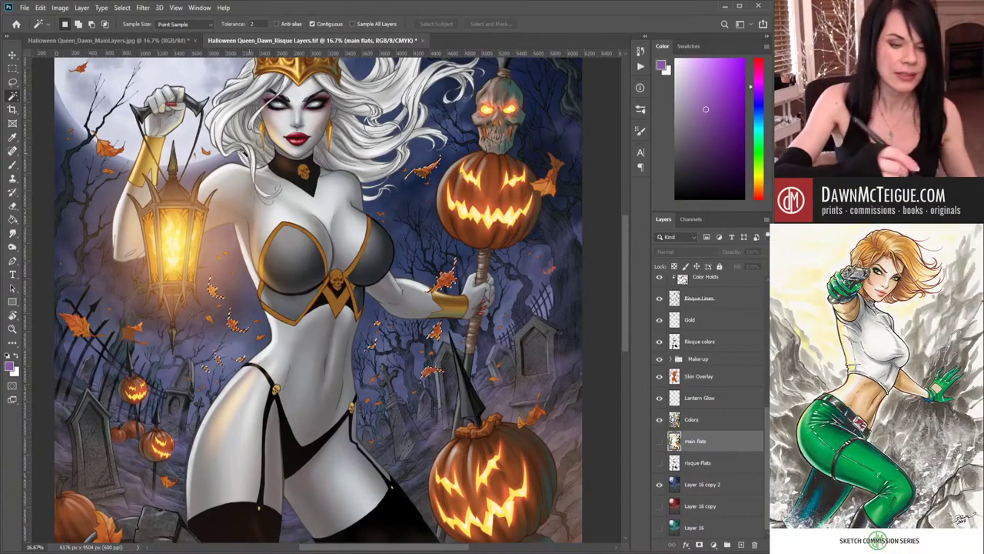
{"action": "left_click", "coordinate": [206, 153]}
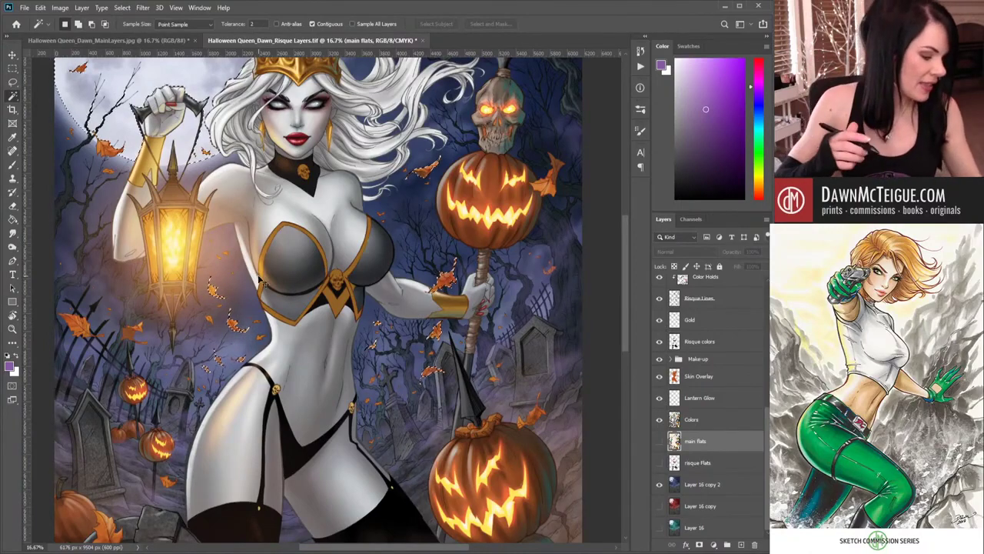
{"action": "key", "text": "shift"}
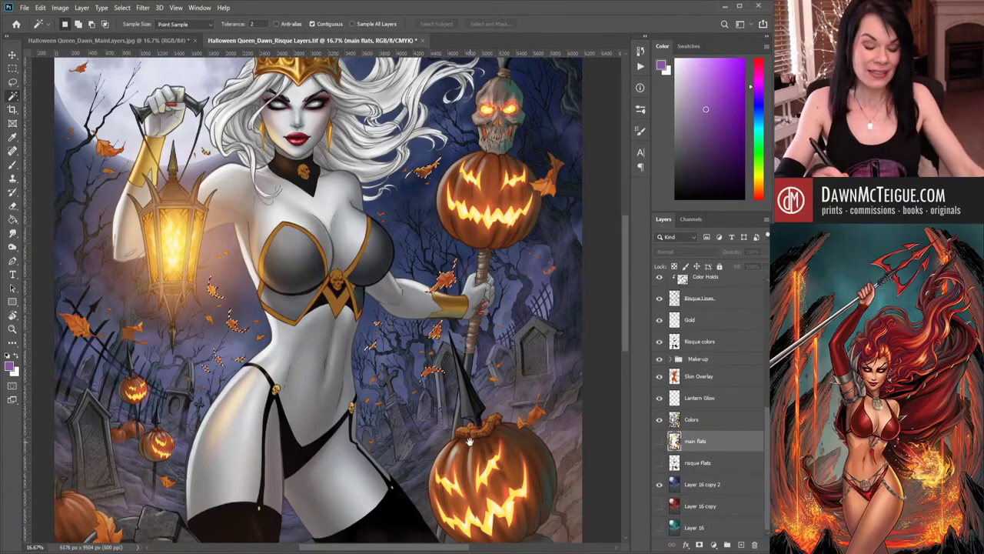
{"action": "left_click_drag", "start_coordinate": [468, 435], "coordinate": [489, 346]}
{"action": "left_click", "coordinate": [471, 313]}
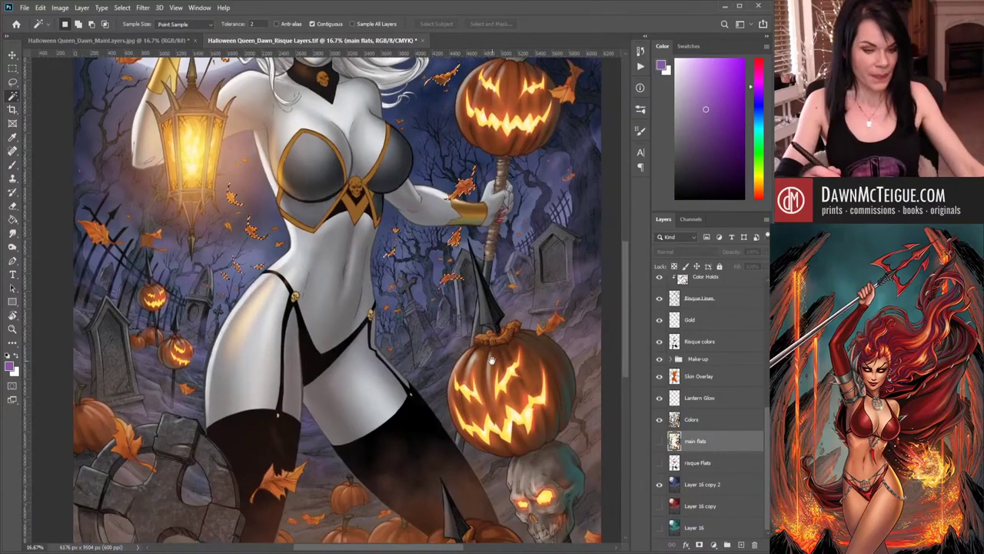
{"action": "scroll", "coordinate": [471, 314], "scroll_direction": "down", "scroll_amount": 1}
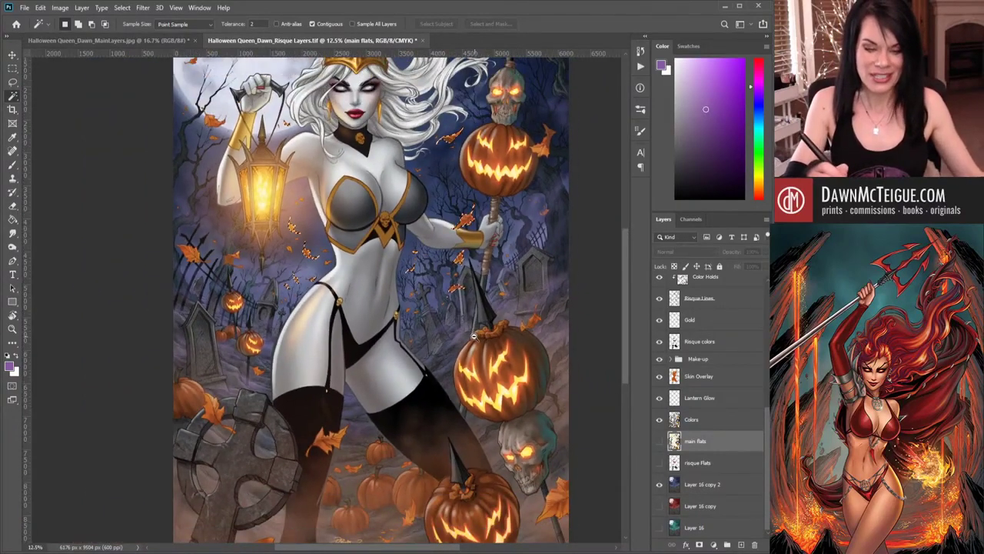
{"action": "left_click_drag", "start_coordinate": [470, 340], "coordinate": [464, 378]}
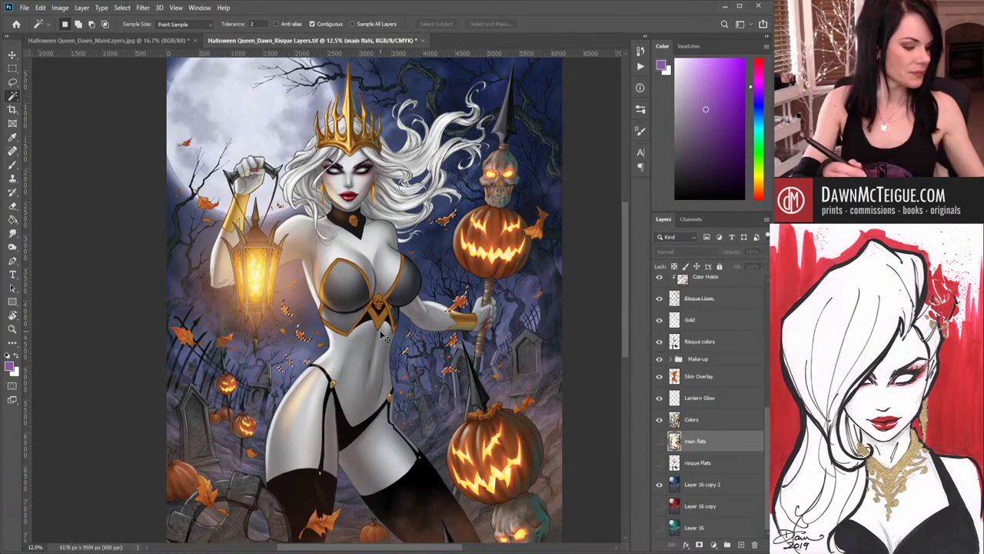
{"action": "key", "text": "b"}
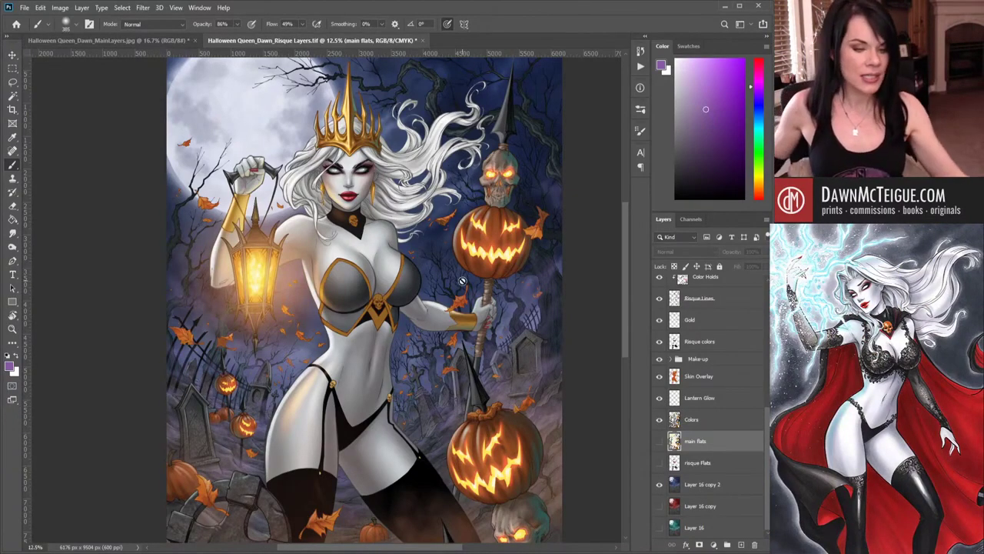
- Compare the risque version's overall colours with those of the Halloween Queen main version
{"action": "scroll", "coordinate": [476, 271], "scroll_direction": "down", "scroll_amount": 1}
{"action": "scroll", "coordinate": [475, 271], "scroll_direction": "down", "scroll_amount": 1}
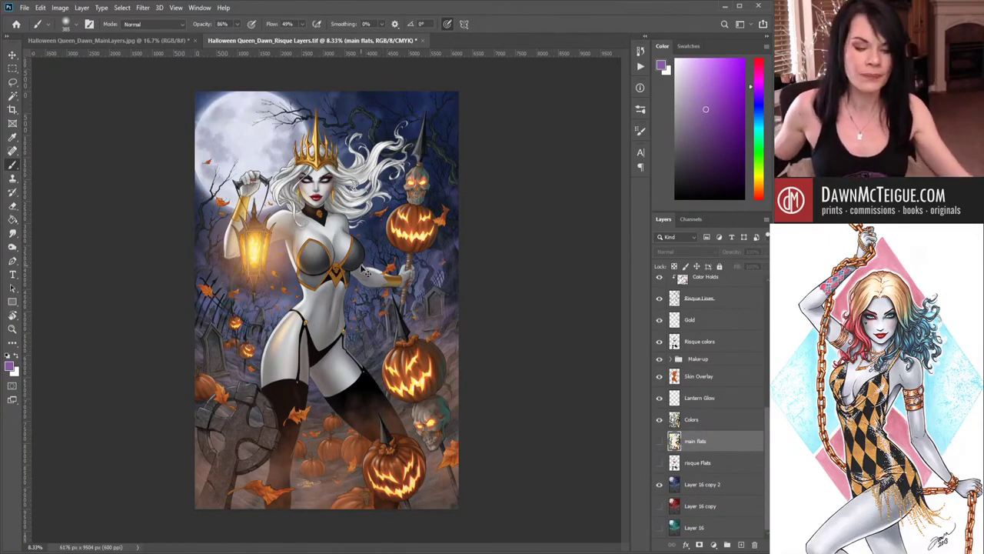
{"action": "scroll", "coordinate": [360, 255], "scroll_direction": "up", "scroll_amount": 1}
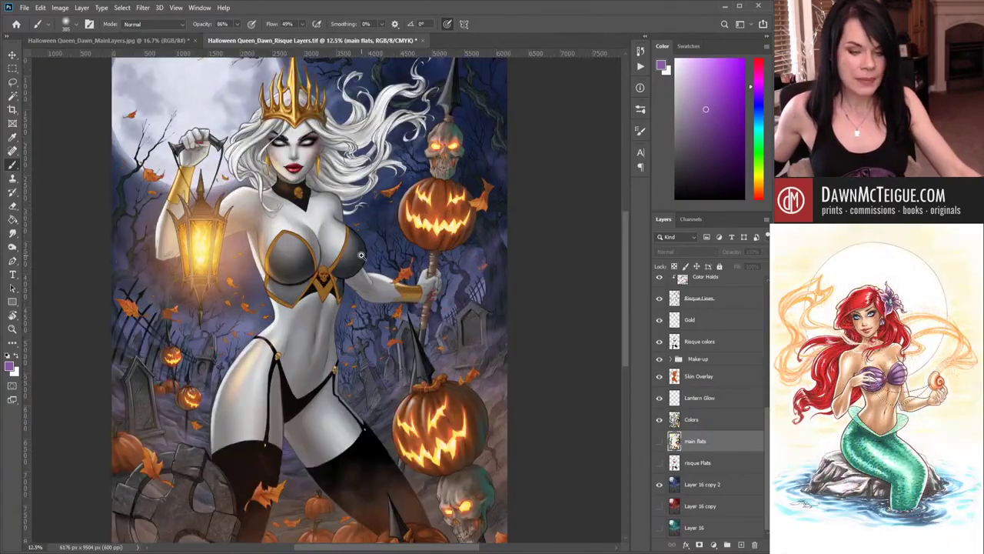
{"action": "left_click_drag", "start_coordinate": [370, 299], "coordinate": [427, 283]}
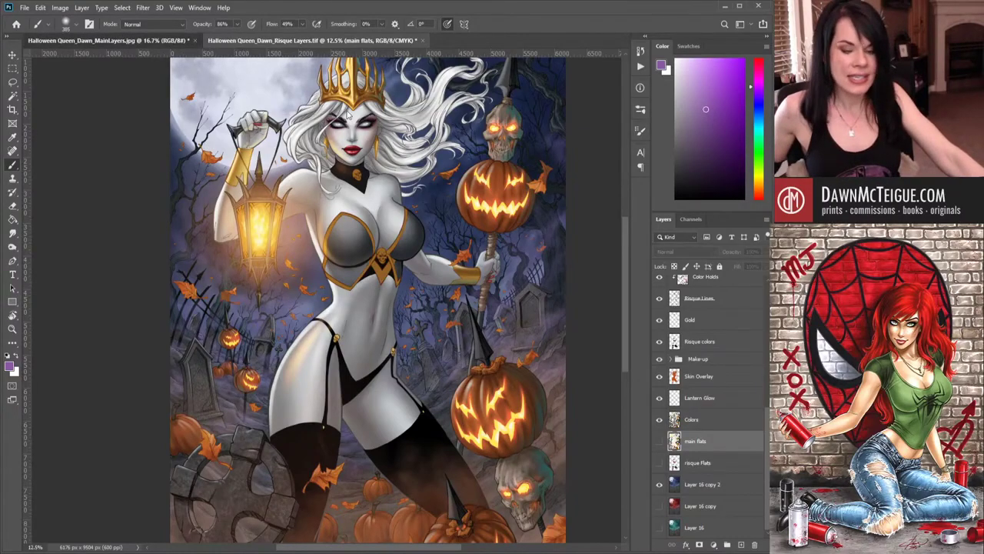
{"action": "key", "text": "ctrl+Tab"}
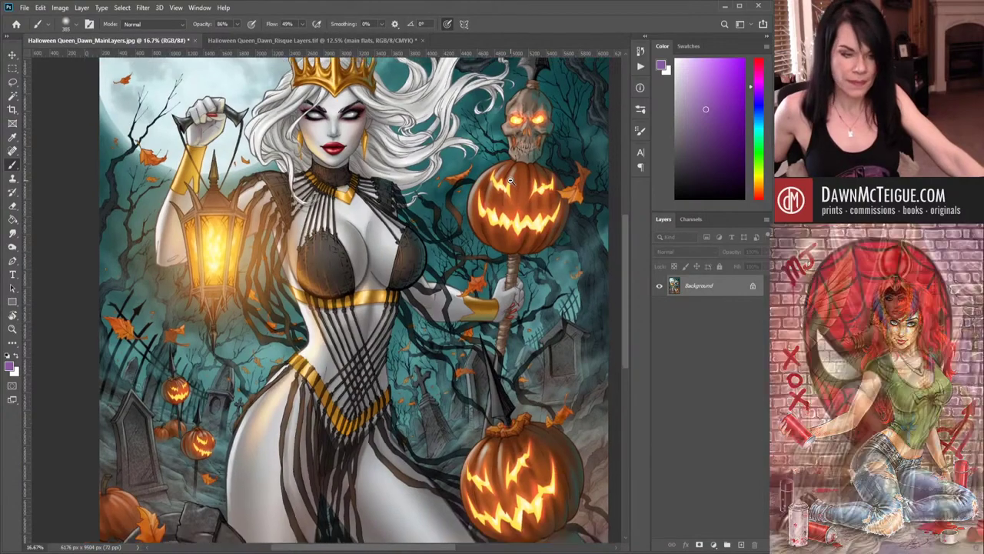
{"action": "scroll", "coordinate": [510, 180], "scroll_direction": "down", "scroll_amount": 1}
{"action": "scroll", "coordinate": [510, 180], "scroll_direction": "down", "scroll_amount": 1}
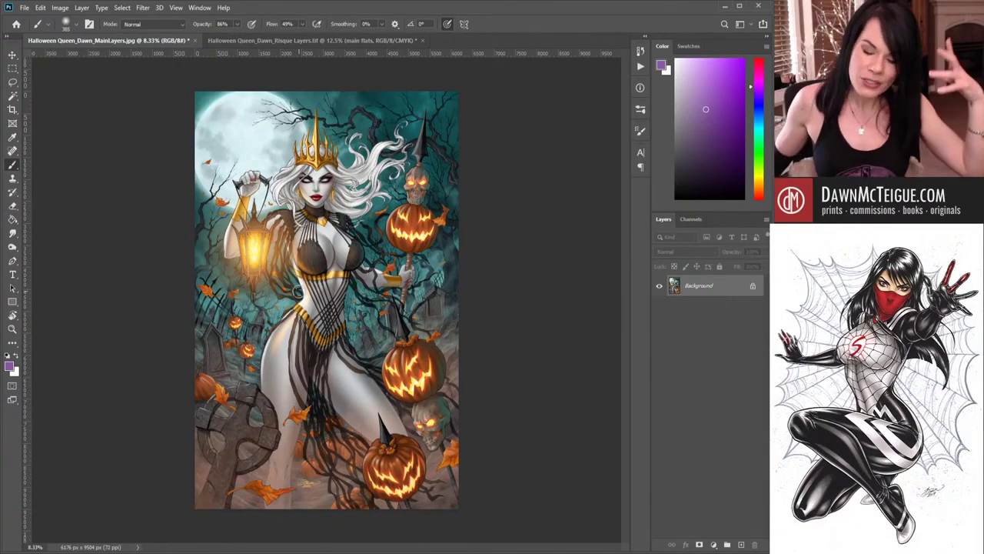
{"action": "left_click", "coordinate": [256, 42]}
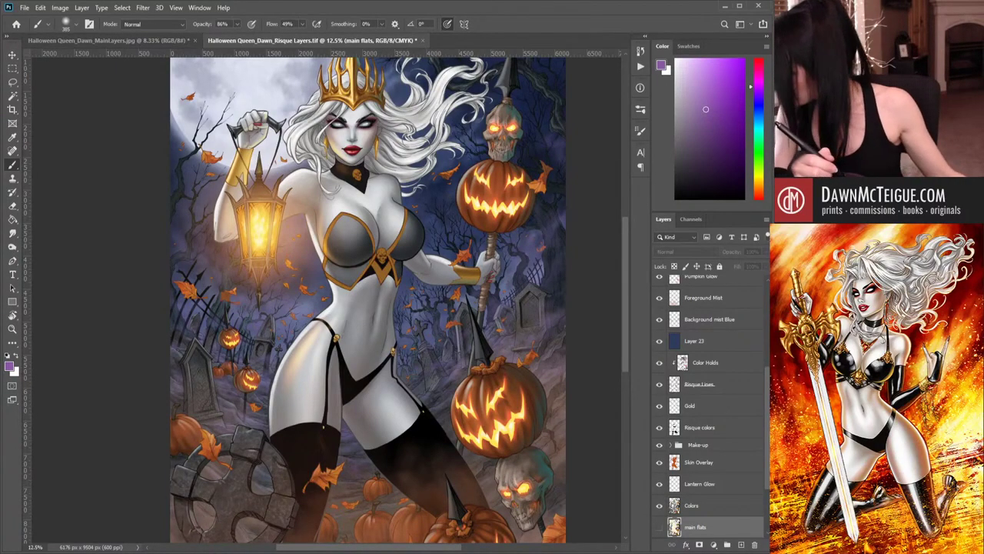
- Make Colors the active layer and shift the foreground colour to a muted greyish violet
{"action": "left_click", "coordinate": [484, 308], "text": "ctrl+alt"}
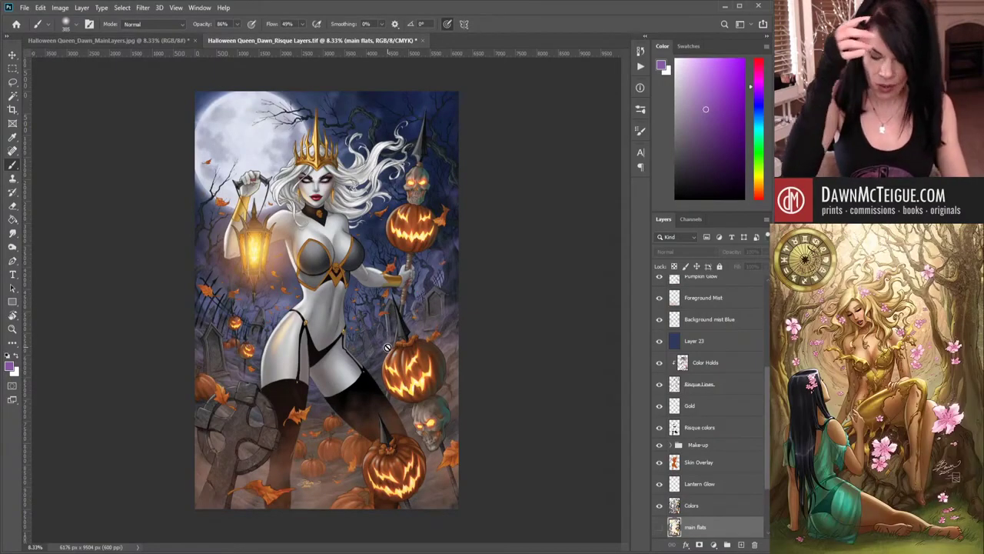
{"action": "left_click", "coordinate": [721, 507]}
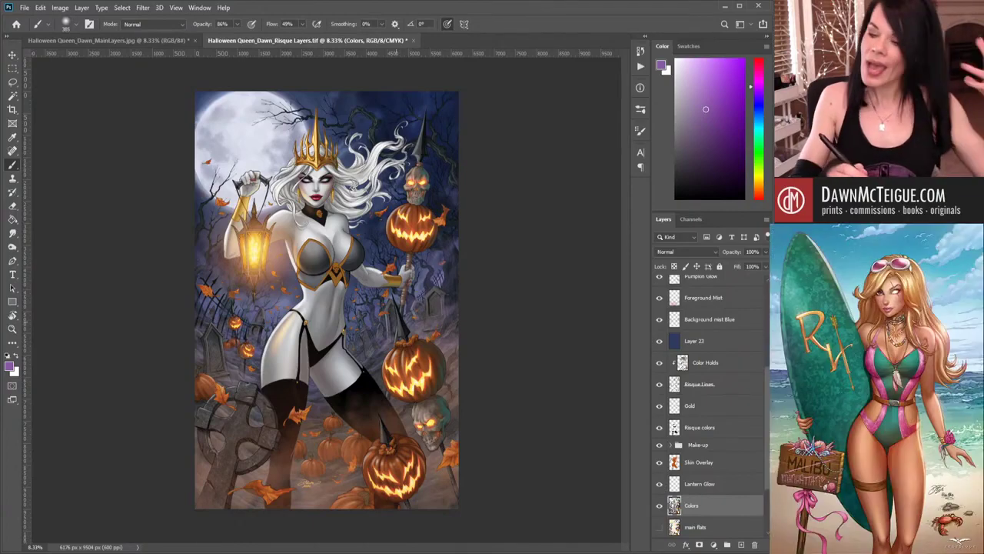
{"action": "left_click", "coordinate": [697, 117]}
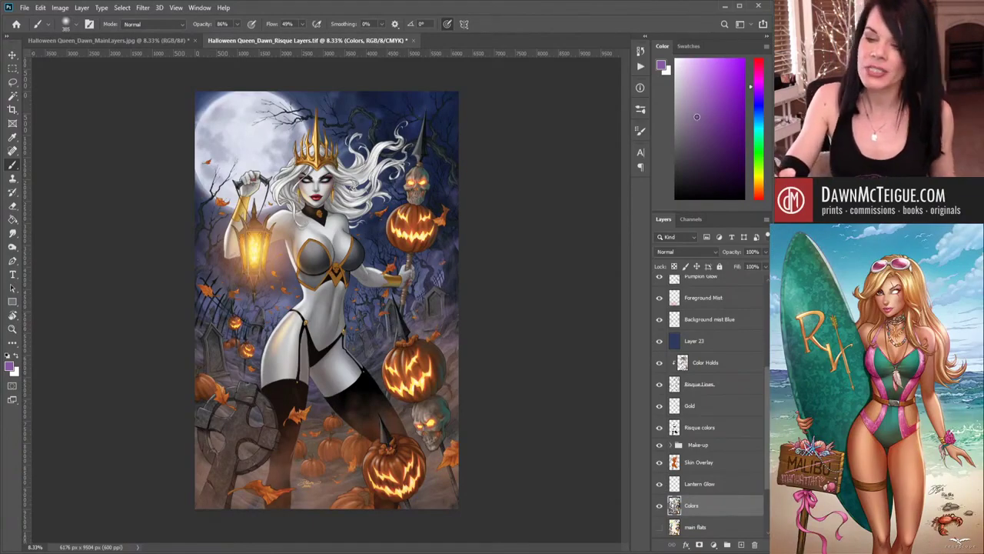
{"action": "left_click_drag", "start_coordinate": [697, 117], "coordinate": [688, 123]}
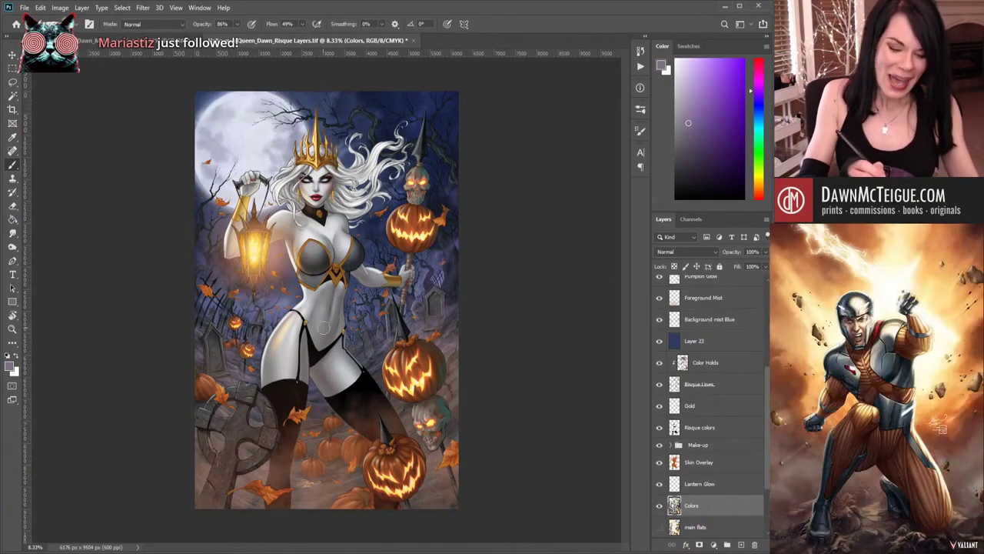
- Examine the figure, leaves and graveyard background up close and as a whole, keeping Colors as the active layer
{"action": "key", "text": "ctrl+minus"}
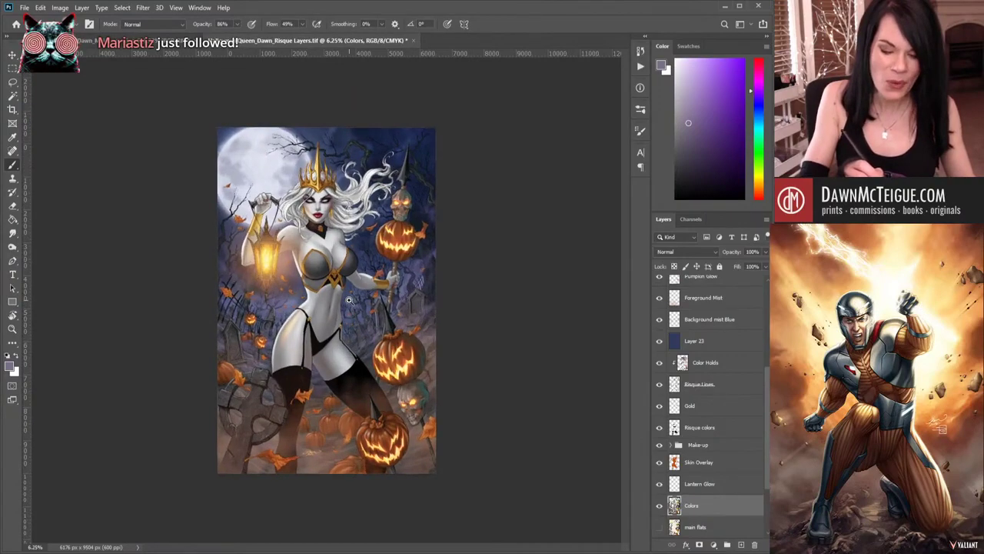
{"action": "key", "text": "ctrl+plus"}
{"action": "key", "text": "ctrl+plus"}
{"action": "key", "text": "ctrl+plus"}
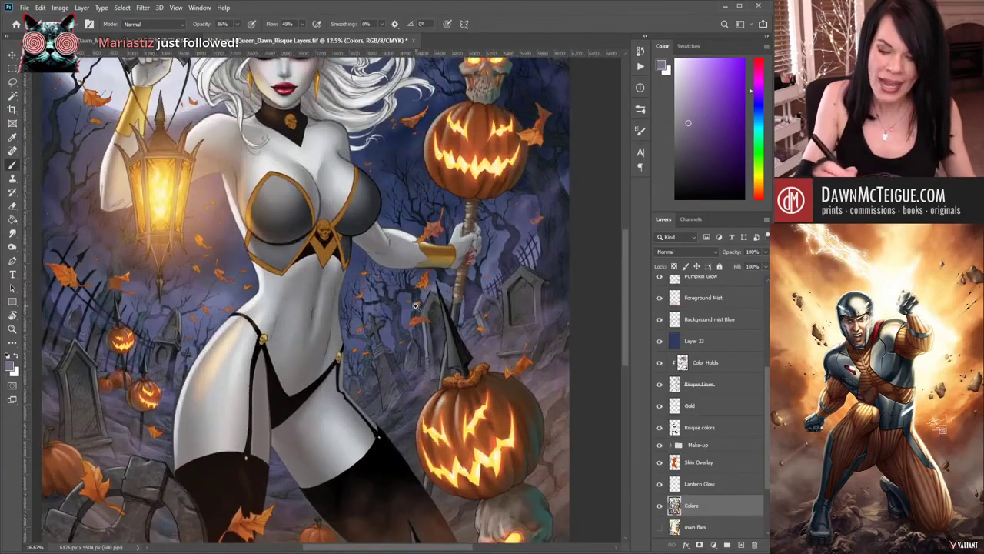
{"action": "key", "text": "ctrl+plus"}
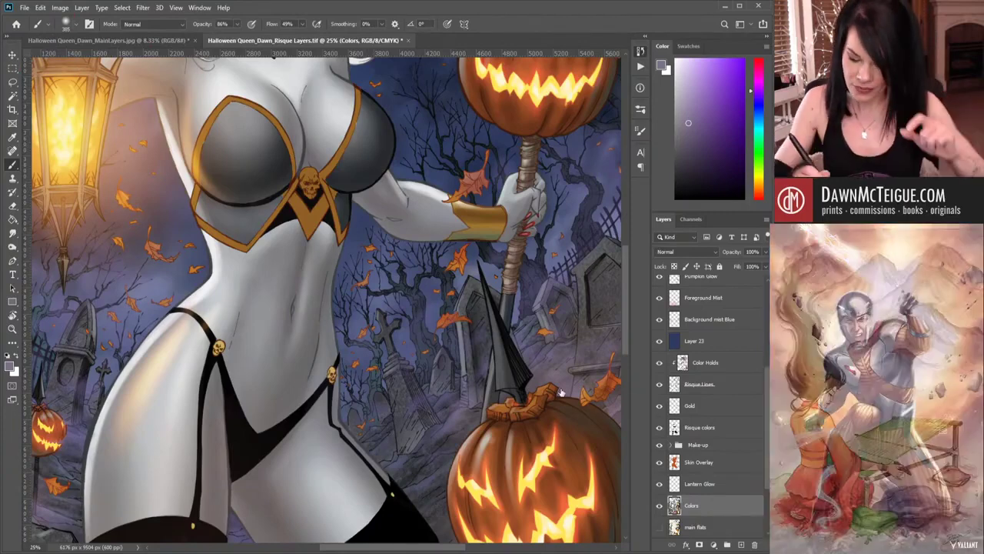
{"action": "key", "text": "alt+bracketleft"}
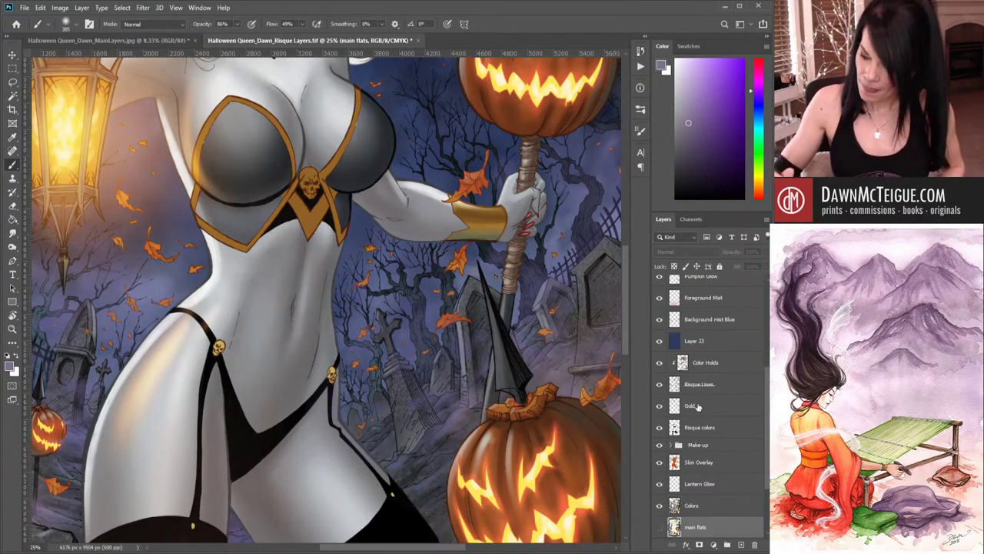
{"action": "left_click", "coordinate": [713, 507]}
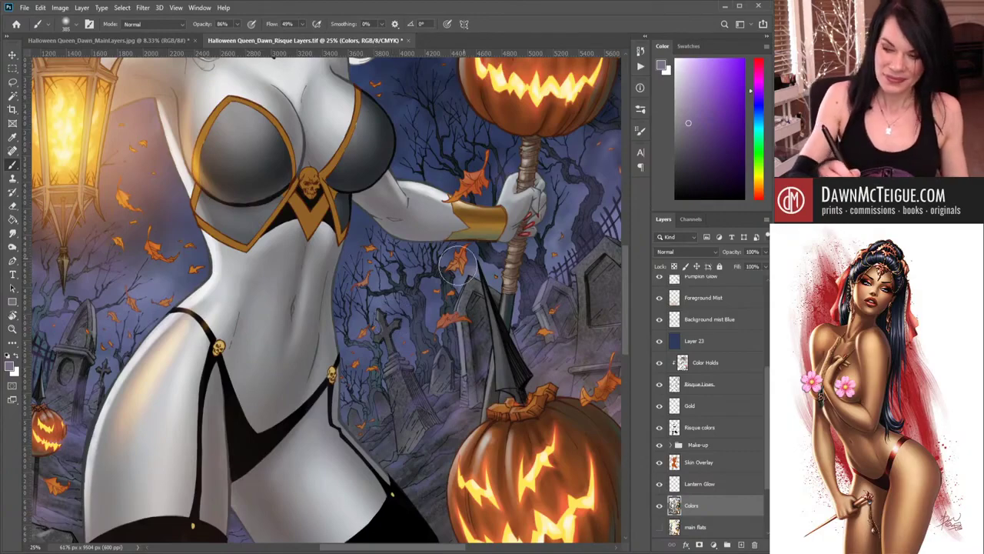
{"action": "left_click_drag", "start_coordinate": [297, 306], "coordinate": [419, 398]}
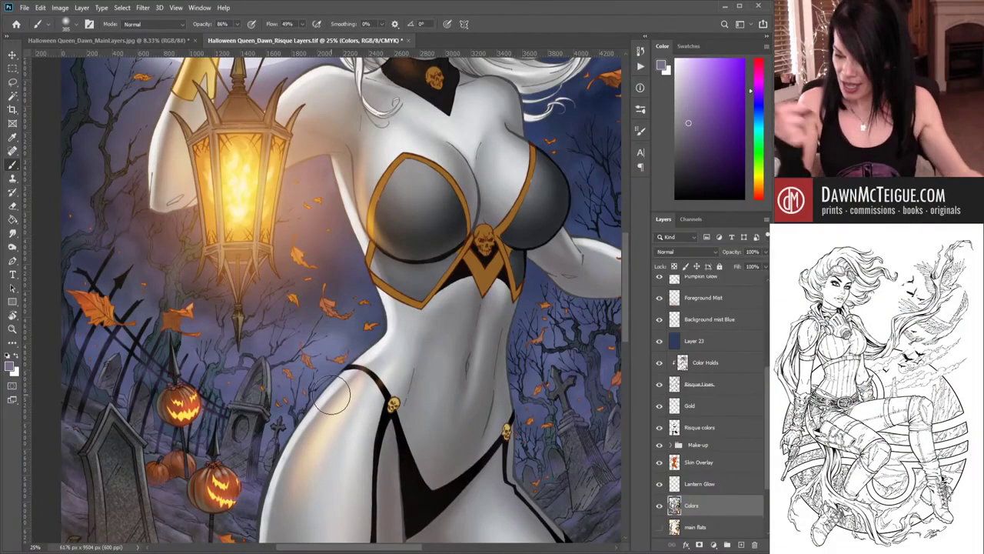
{"action": "scroll", "coordinate": [504, 275], "scroll_direction": "down", "scroll_amount": 1}
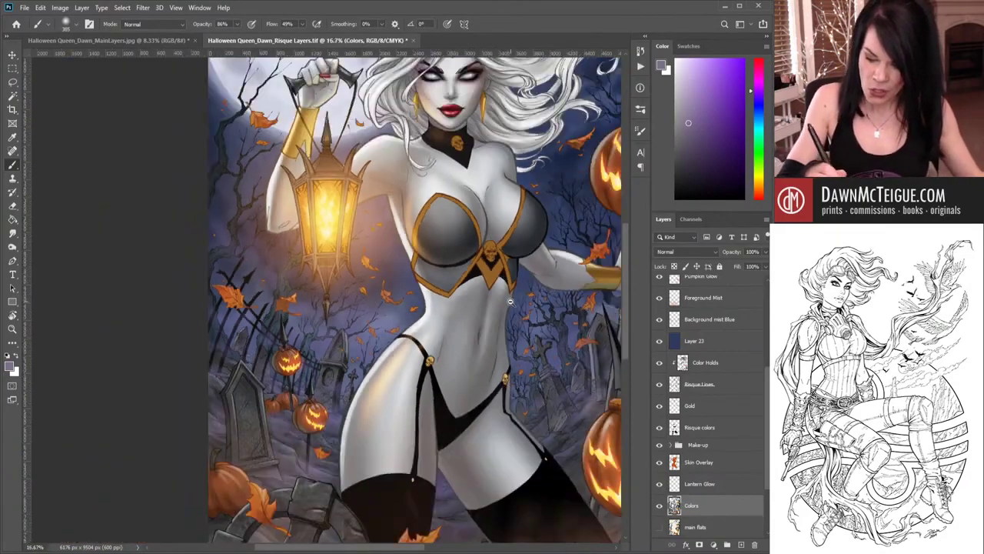
{"action": "scroll", "coordinate": [510, 302], "scroll_direction": "down", "scroll_amount": 1}
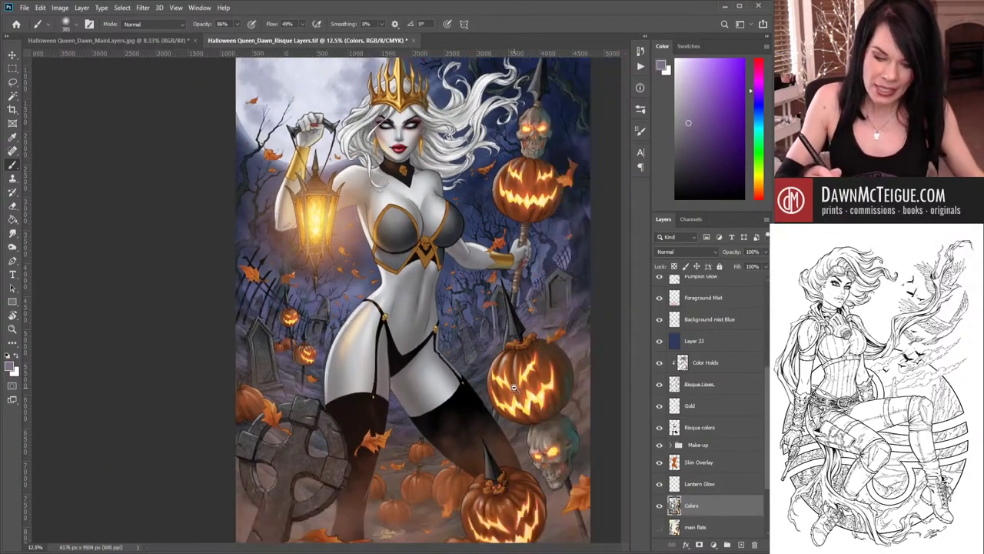
{"action": "scroll", "coordinate": [514, 389], "scroll_direction": "down", "scroll_amount": 1}
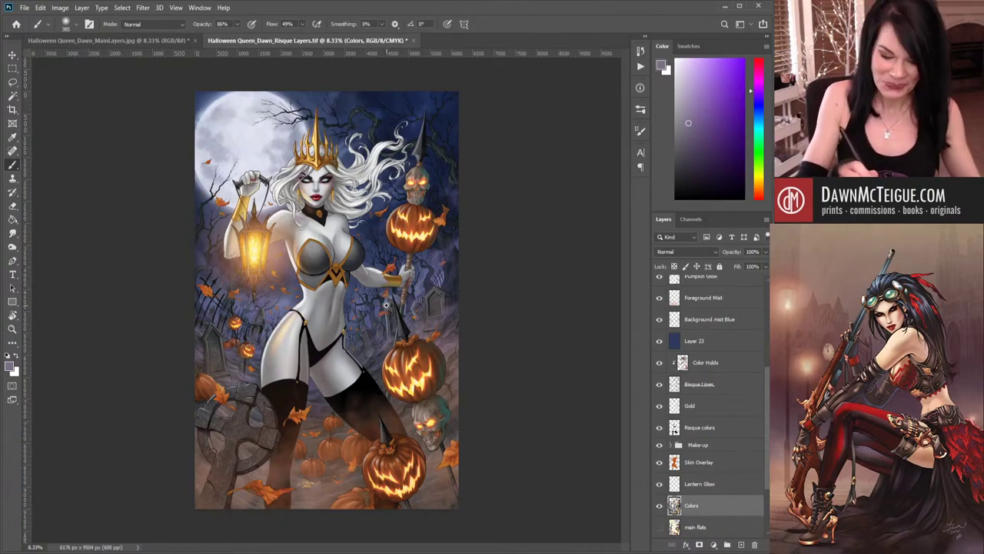
{"action": "scroll", "coordinate": [387, 305], "scroll_direction": "up", "scroll_amount": 2}
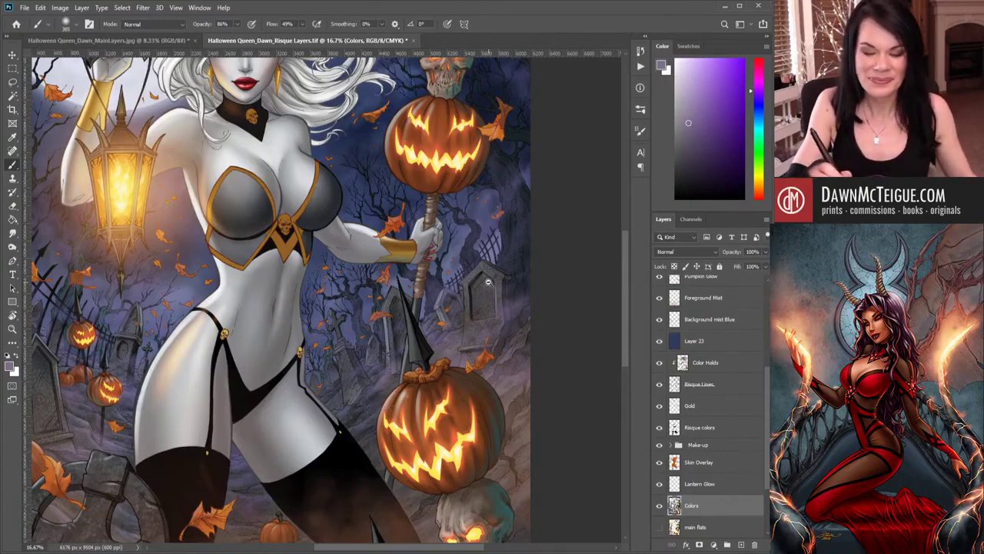
- Examine the staff's skull and pumpkin up close, and check how their colours sit within the whole composition
{"action": "key", "text": "ctrl+minus"}
{"action": "left_click_drag", "start_coordinate": [445, 314], "coordinate": [454, 346]}
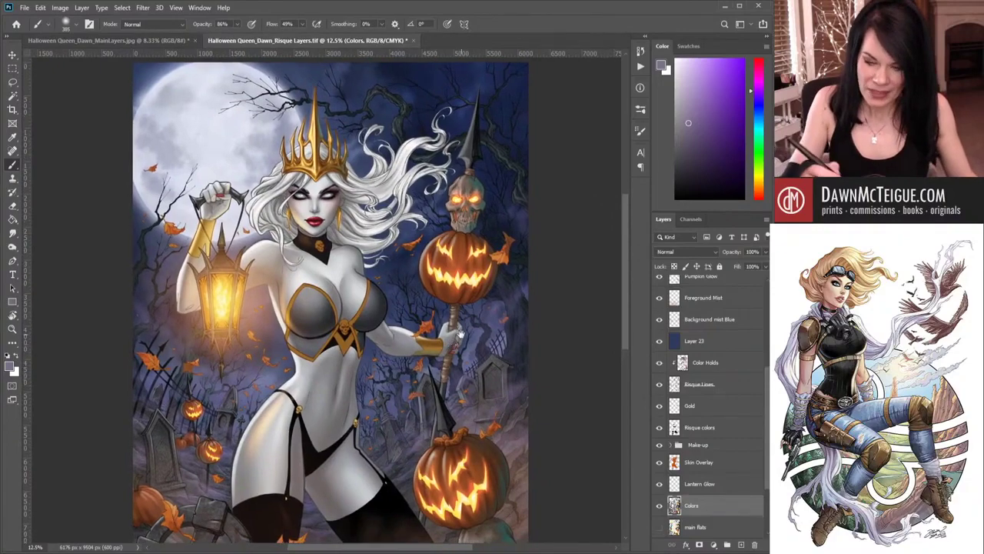
{"action": "scroll", "coordinate": [475, 203], "scroll_direction": "up", "scroll_amount": 1}
{"action": "scroll", "coordinate": [477, 293], "scroll_direction": "up", "scroll_amount": 1}
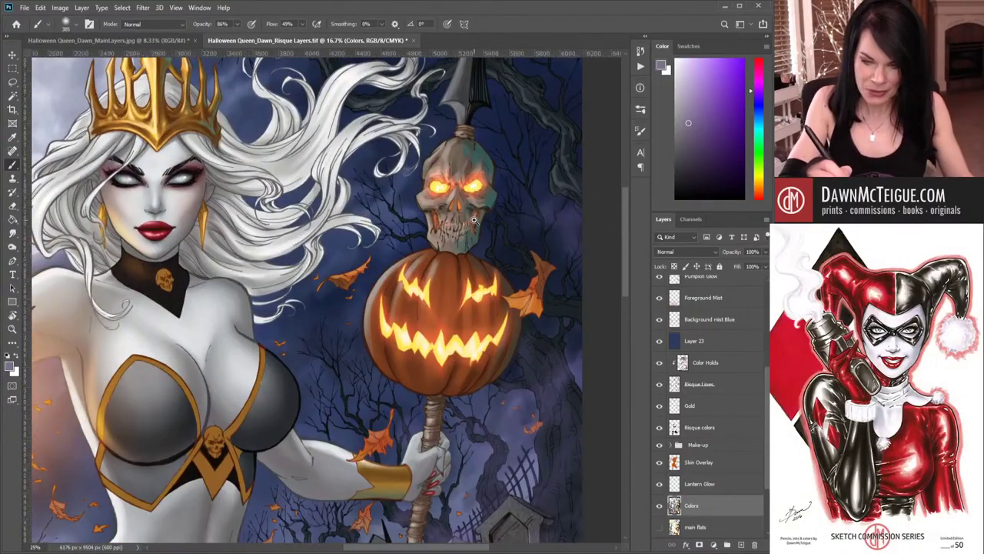
{"action": "scroll", "coordinate": [477, 292], "scroll_direction": "up", "scroll_amount": 1}
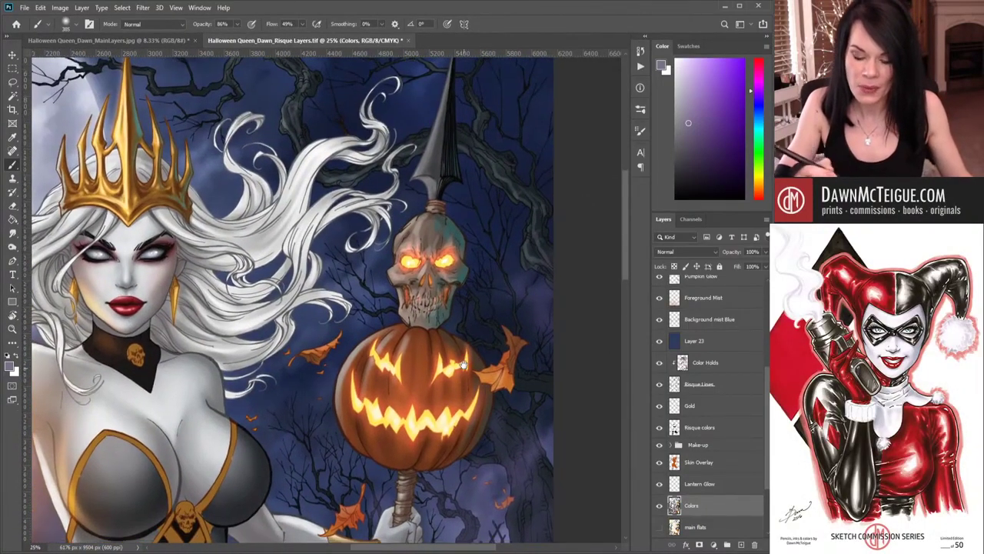
{"action": "scroll", "coordinate": [458, 260], "scroll_direction": "up", "scroll_amount": 1}
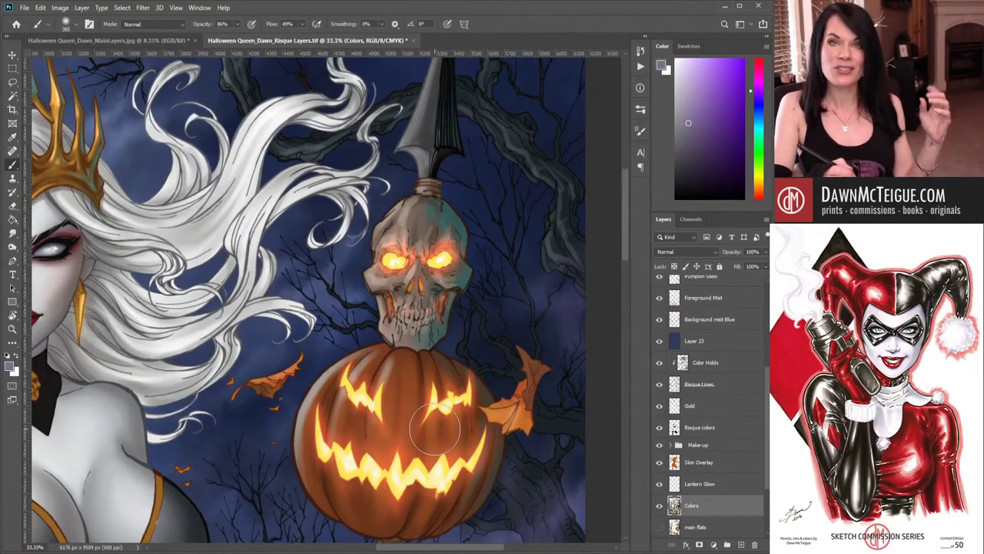
{"action": "left_click_drag", "start_coordinate": [442, 350], "coordinate": [475, 384]}
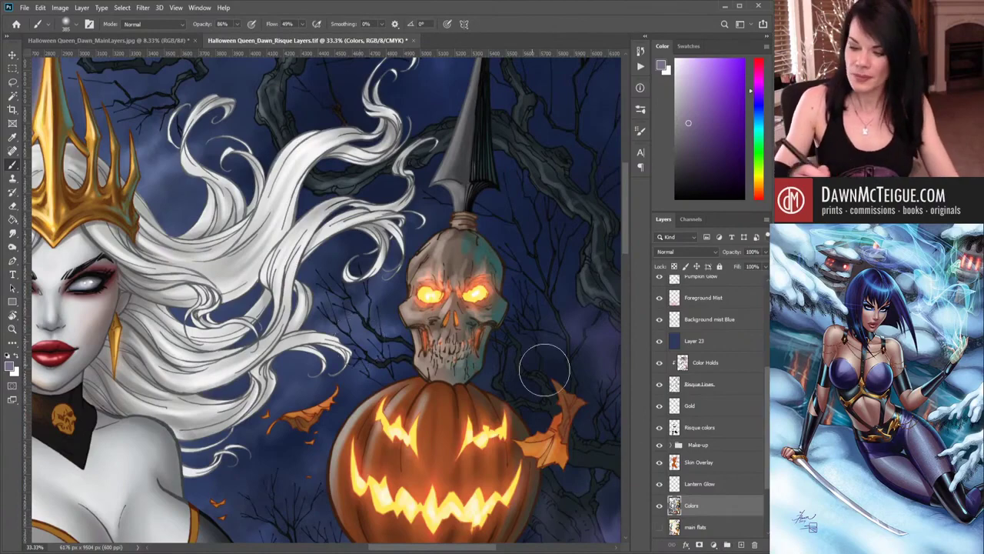
{"action": "scroll", "coordinate": [715, 440], "scroll_direction": "down", "scroll_amount": 3}
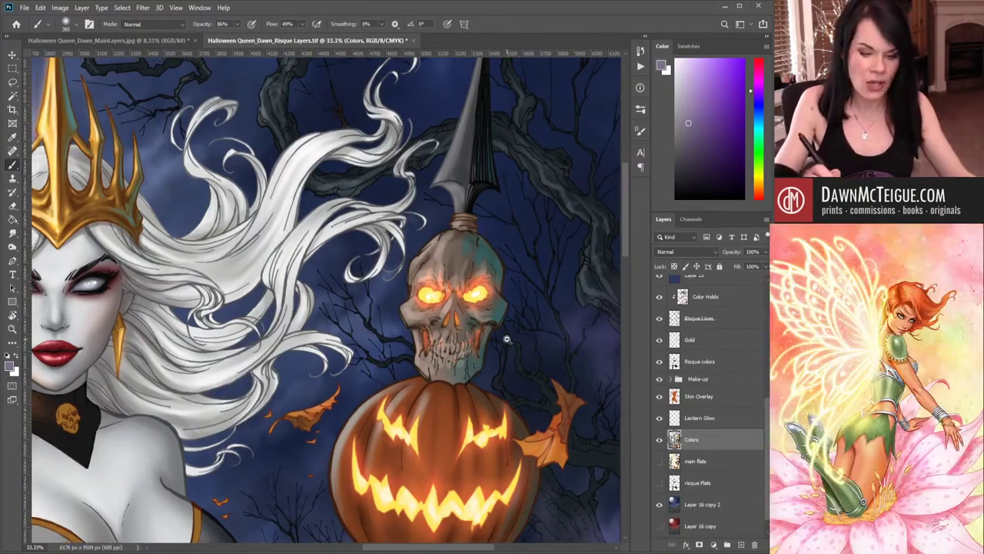
{"action": "scroll", "coordinate": [508, 338], "scroll_direction": "down", "scroll_amount": 2}
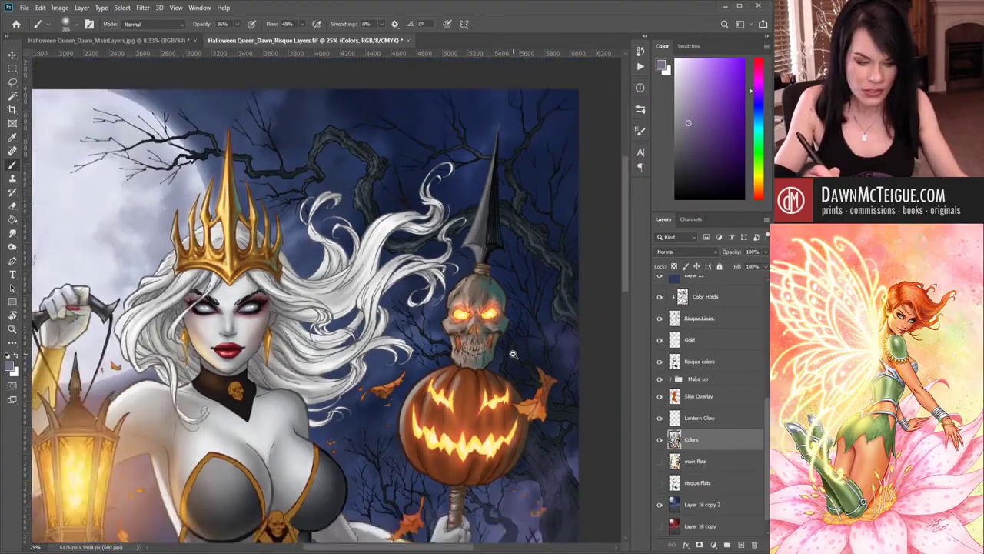
{"action": "scroll", "coordinate": [511, 350], "scroll_direction": "down", "scroll_amount": 2}
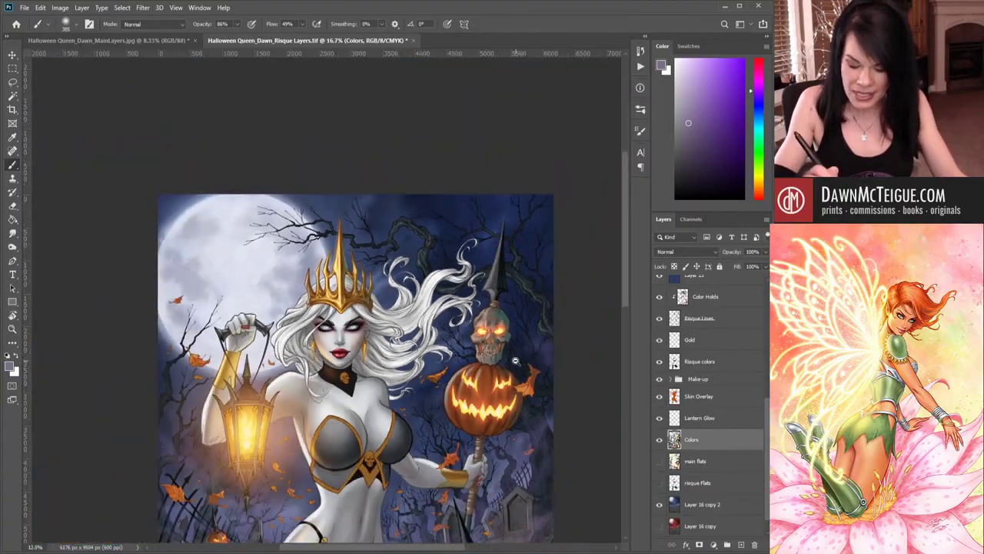
{"action": "left_click_drag", "start_coordinate": [507, 339], "coordinate": [491, 309]}
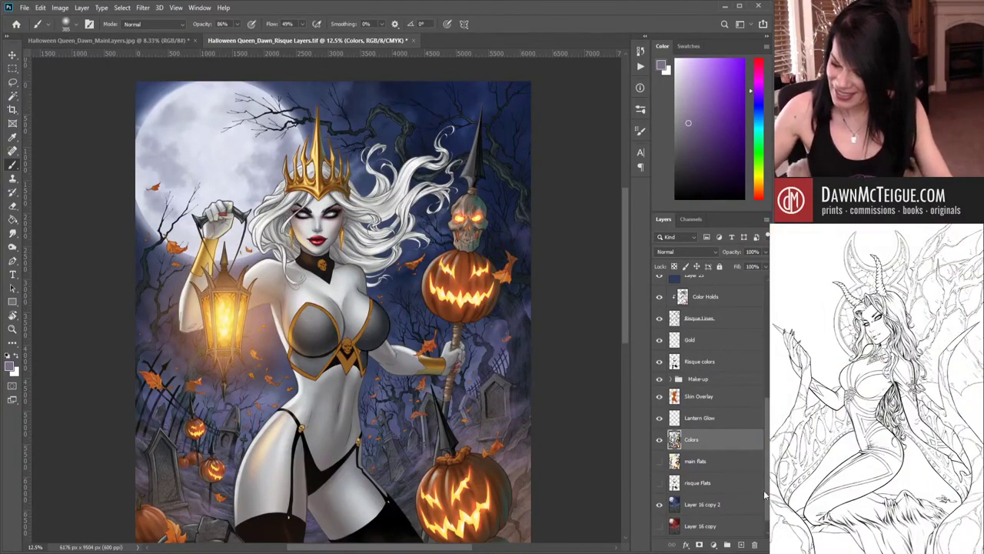
- Select both skulls from the main flats layer with the Magic Wand, and make Colors the active layer
{"action": "scroll", "coordinate": [768, 498], "scroll_direction": "down", "scroll_amount": 1}
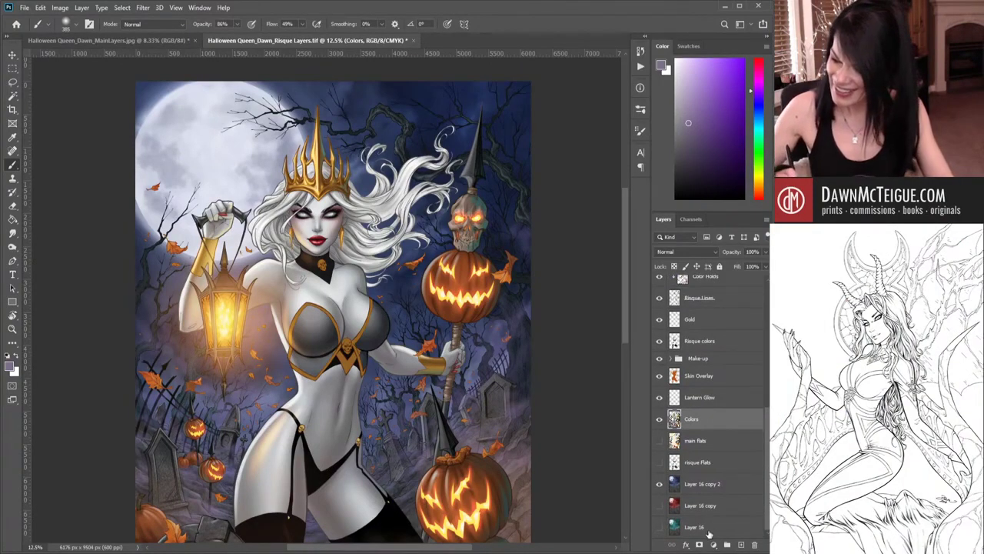
{"action": "left_click", "coordinate": [715, 439]}
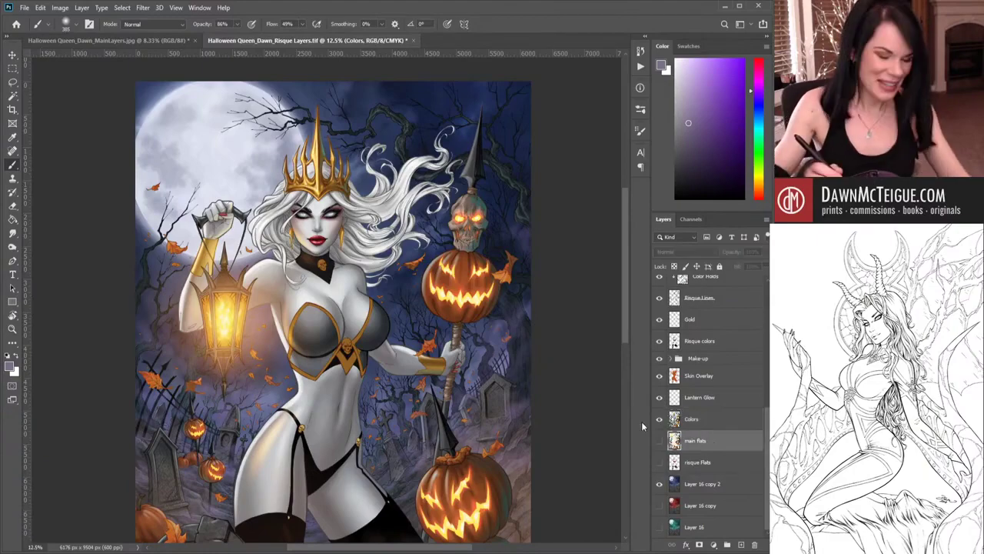
{"action": "key", "text": "w"}
{"action": "left_click", "coordinate": [477, 204]}
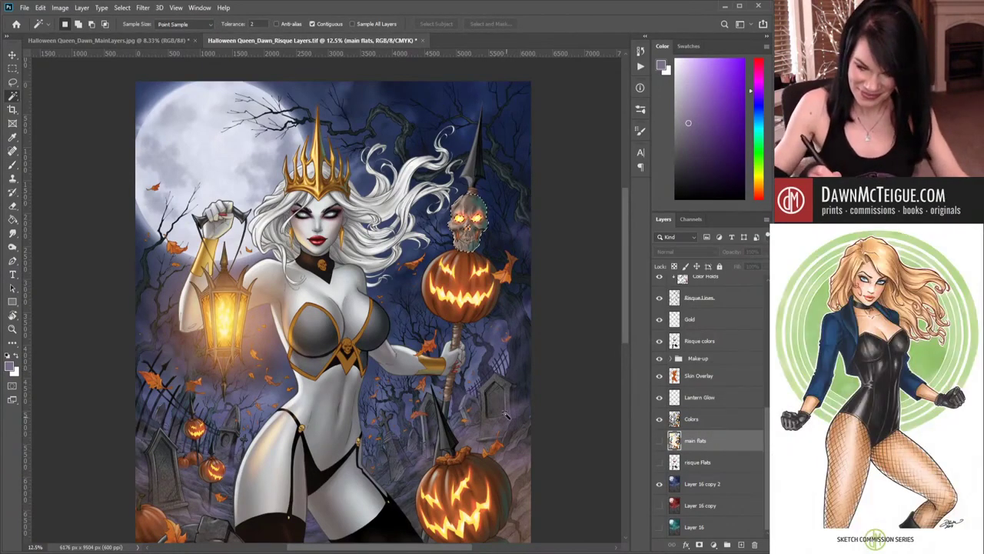
{"action": "left_click_drag", "start_coordinate": [504, 396], "coordinate": [499, 284]}
{"action": "left_click_drag", "start_coordinate": [499, 450], "coordinate": [501, 382]}
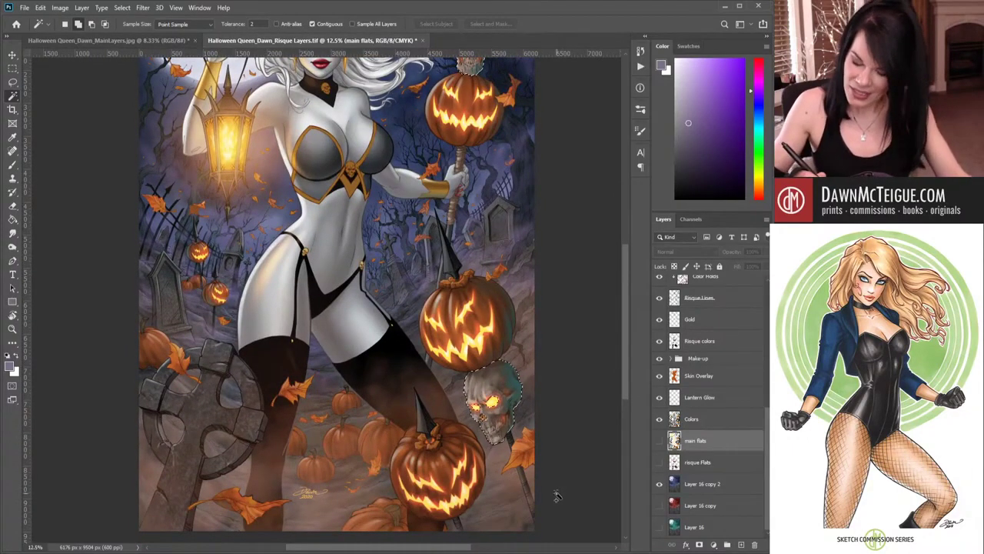
{"action": "left_click", "coordinate": [696, 419]}
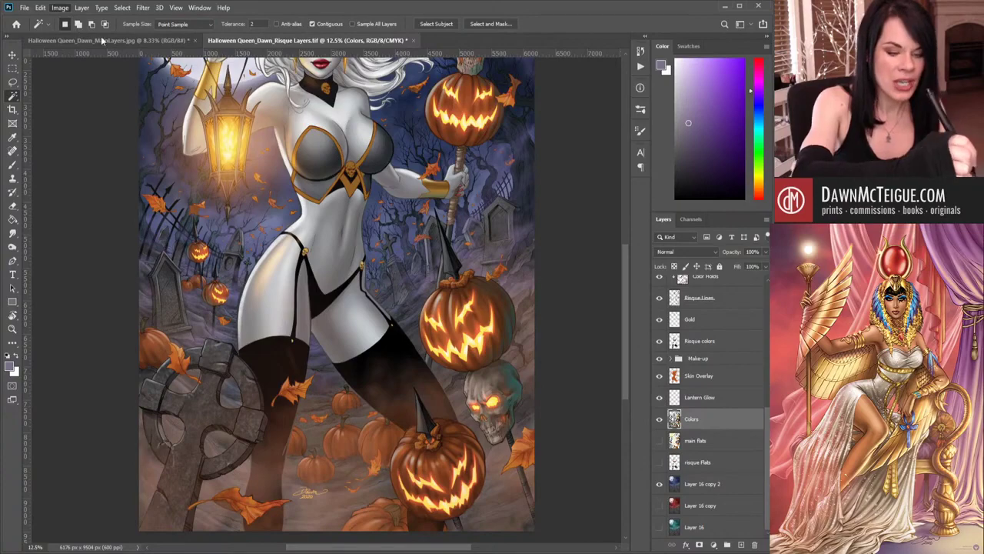
- Try shifting the teal rim light on the two selected skulls to a muted dark blue
{"action": "key", "text": "i"}
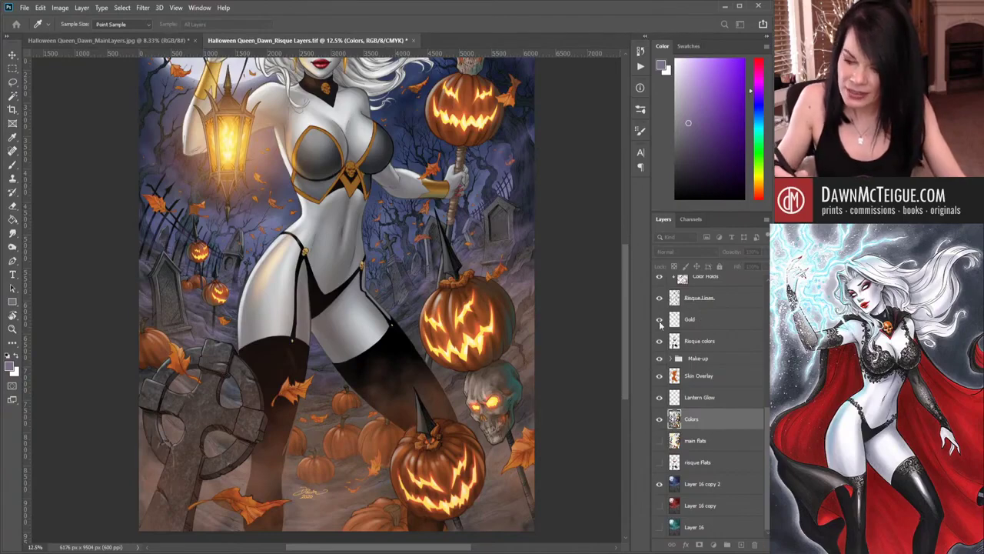
{"action": "left_click", "coordinate": [521, 377]}
{"action": "left_click", "coordinate": [521, 377]}
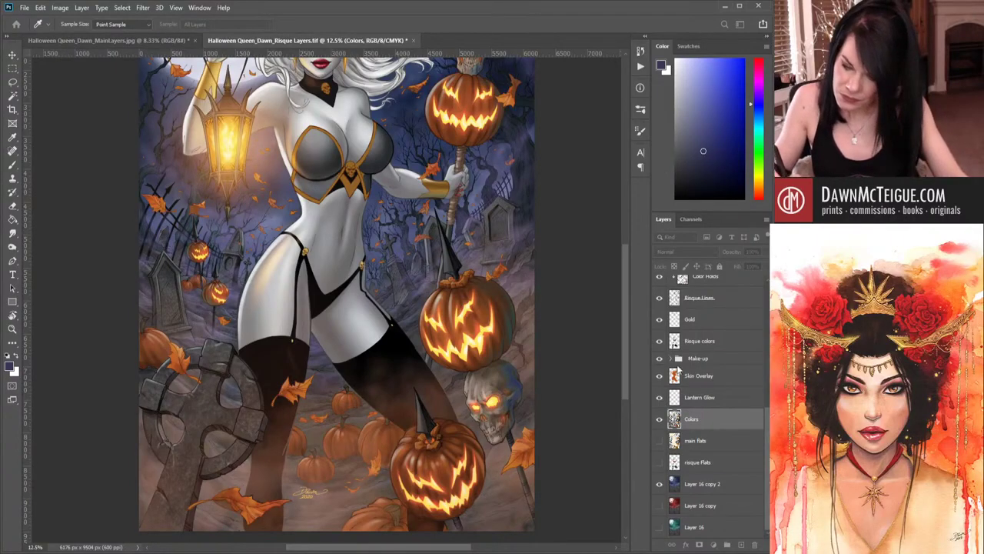
{"action": "left_click", "coordinate": [696, 154]}
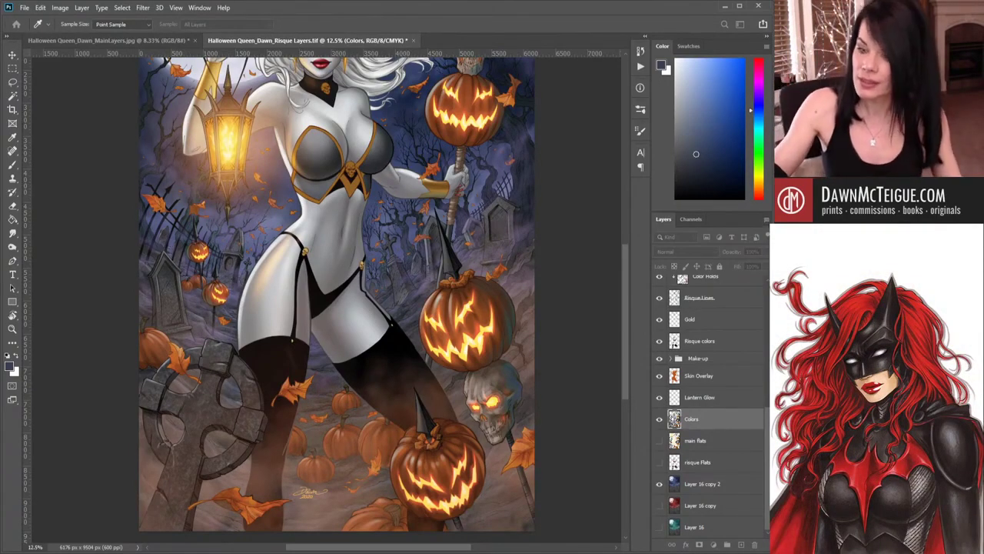
{"action": "key", "text": "w"}
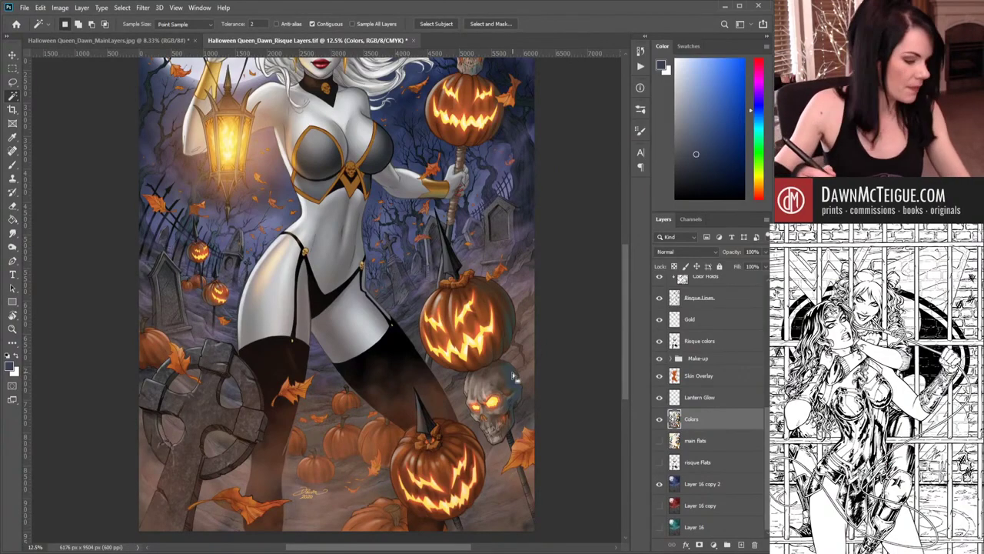
- Try painting blue rim light on the upper skull with the Brush at 59% opacity, using a blue sampled from the artwork
{"action": "key", "text": "b"}
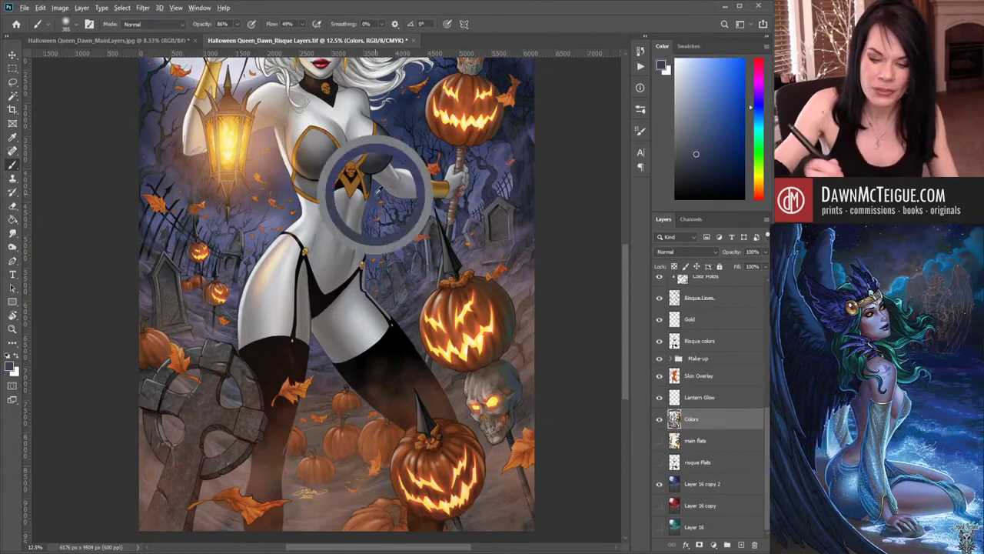
{"action": "left_click_drag", "start_coordinate": [499, 211], "coordinate": [442, 407]}
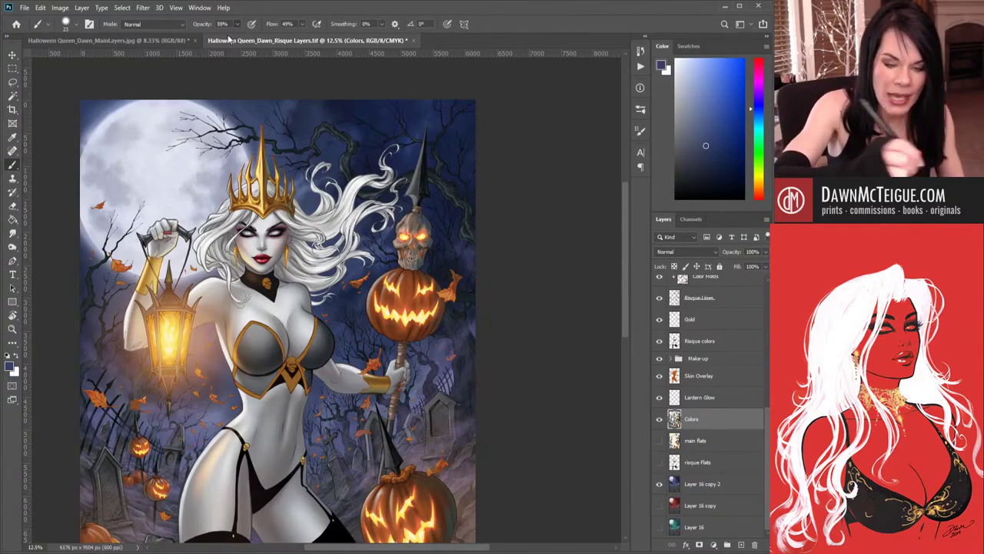
{"action": "key", "text": "5"}
{"action": "key", "text": "9"}
{"action": "scroll", "coordinate": [430, 228], "scroll_direction": "up", "scroll_amount": 3}
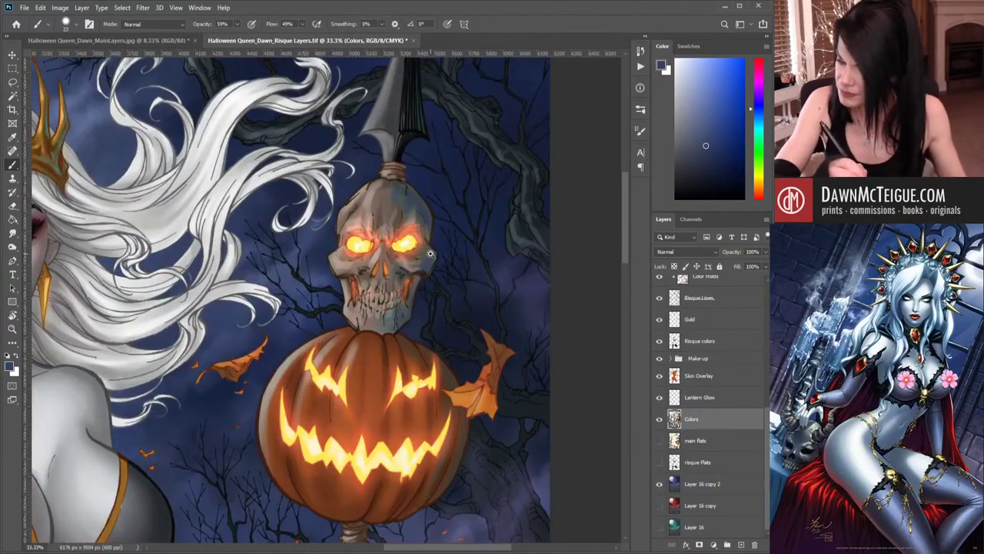
{"action": "scroll", "coordinate": [430, 254], "scroll_direction": "up", "scroll_amount": 1}
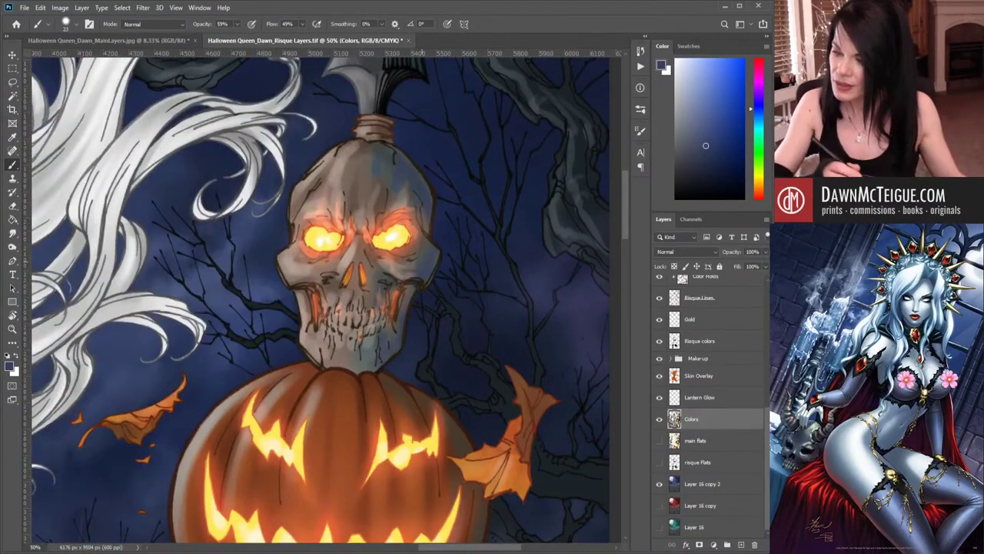
{"action": "left_click_drag", "start_coordinate": [419, 264], "coordinate": [427, 285]}
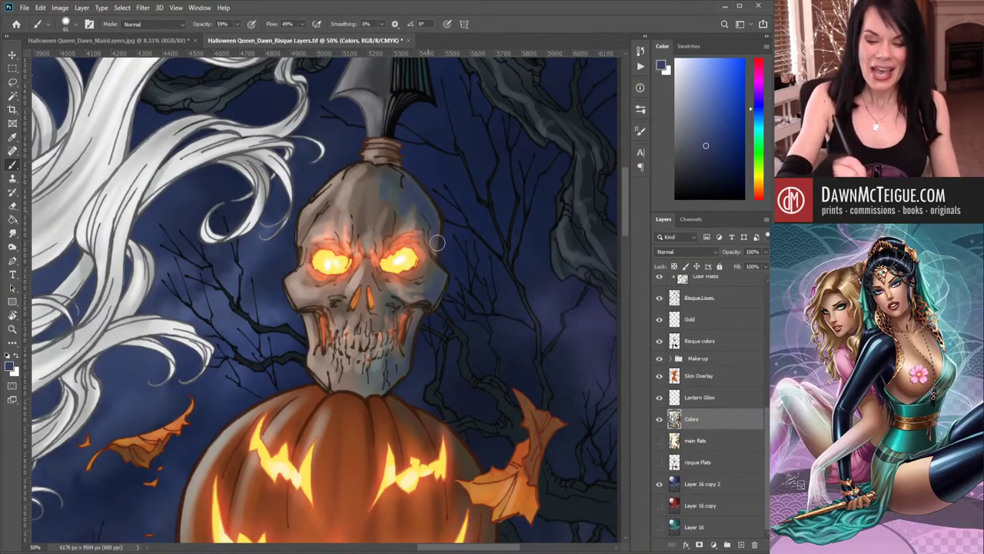
{"action": "left_click_drag", "start_coordinate": [450, 285], "coordinate": [404, 352]}
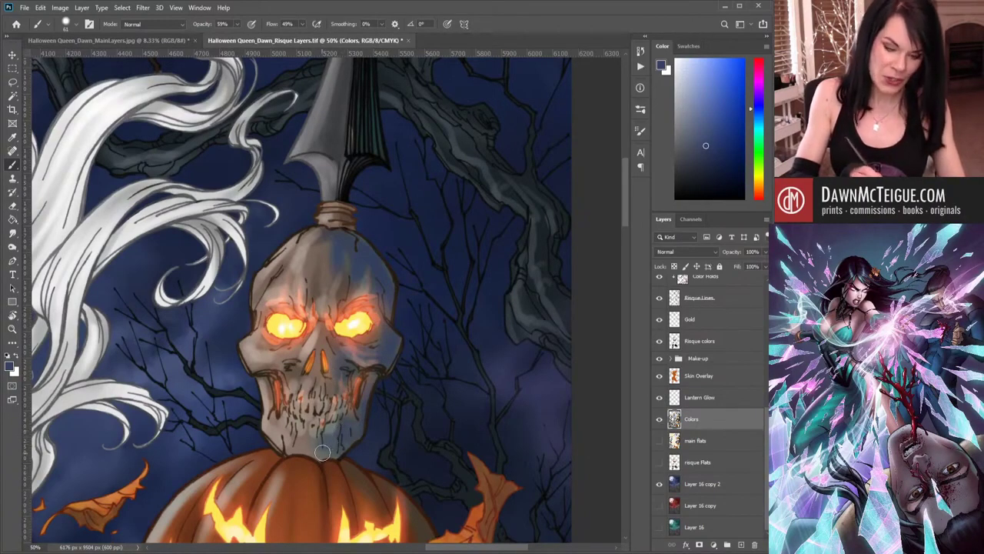
- Compare the skull lighting with the Halloween Queen main version, and check the risque version's upper skull against its surroundings
{"action": "left_click", "coordinate": [160, 38]}
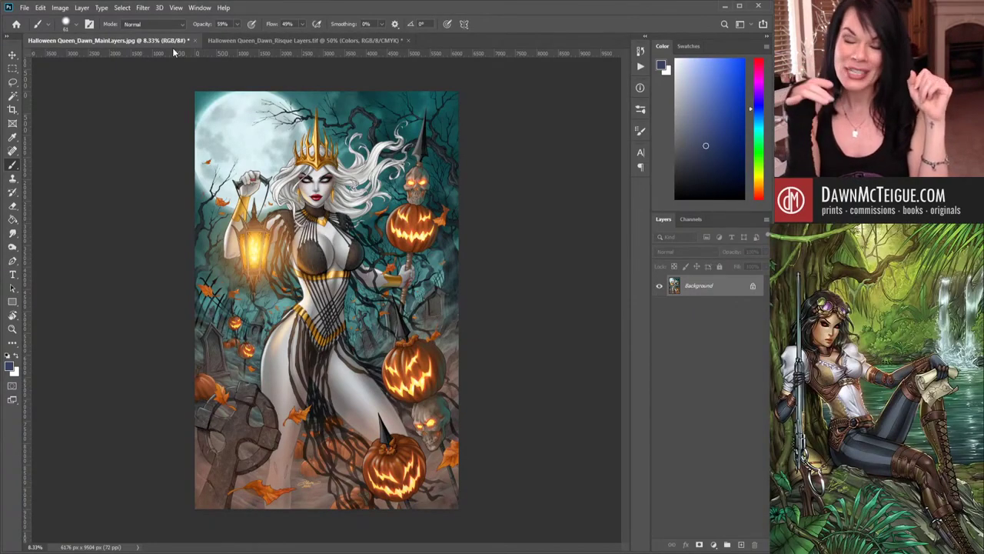
{"action": "left_click", "coordinate": [310, 40]}
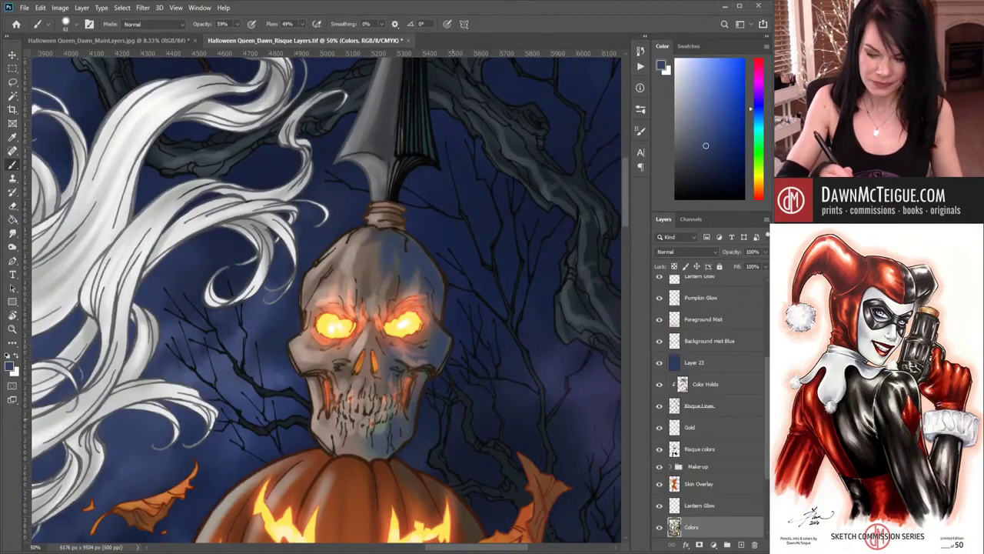
{"action": "scroll", "coordinate": [476, 291], "scroll_direction": "down", "scroll_amount": 1}
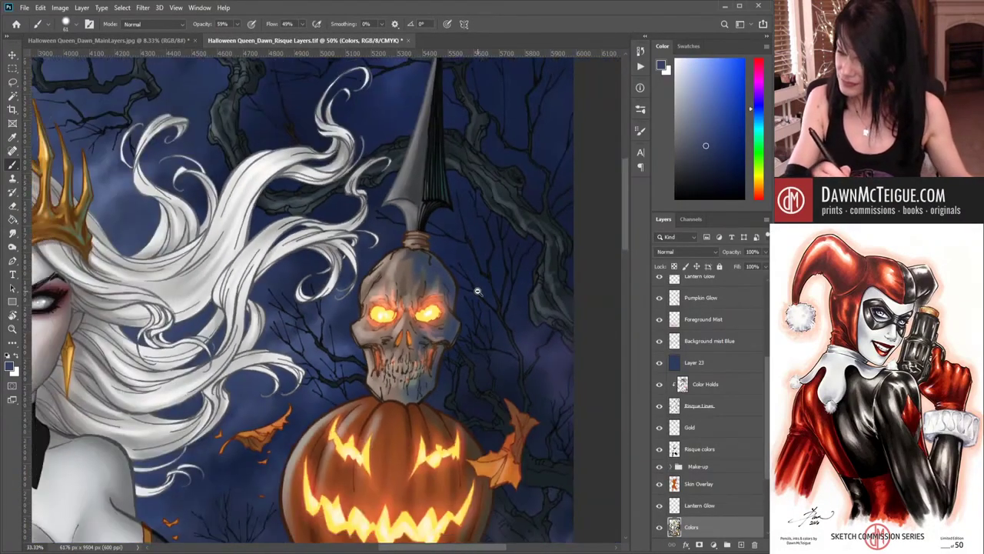
{"action": "scroll", "coordinate": [473, 297], "scroll_direction": "down", "scroll_amount": 1}
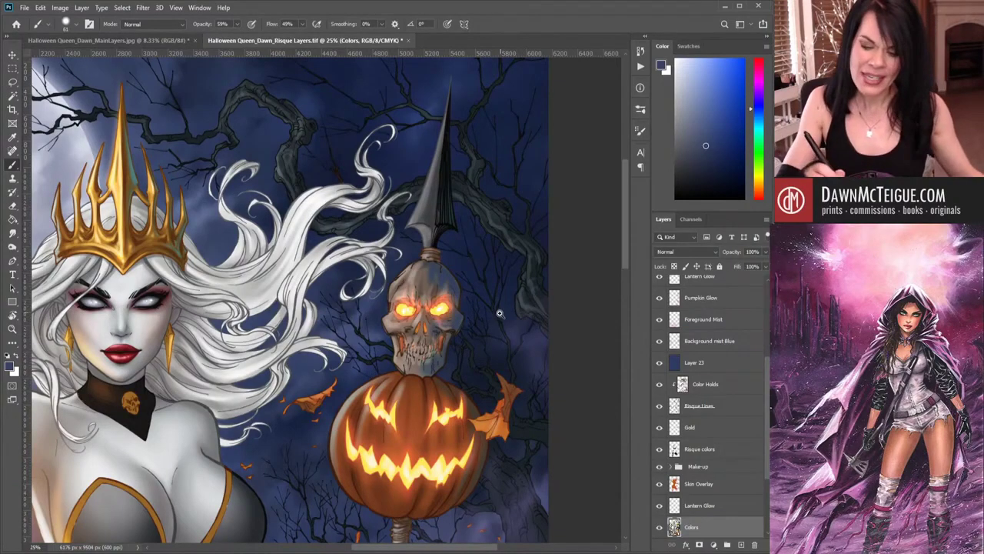
{"action": "scroll", "coordinate": [500, 313], "scroll_direction": "down", "scroll_amount": 1}
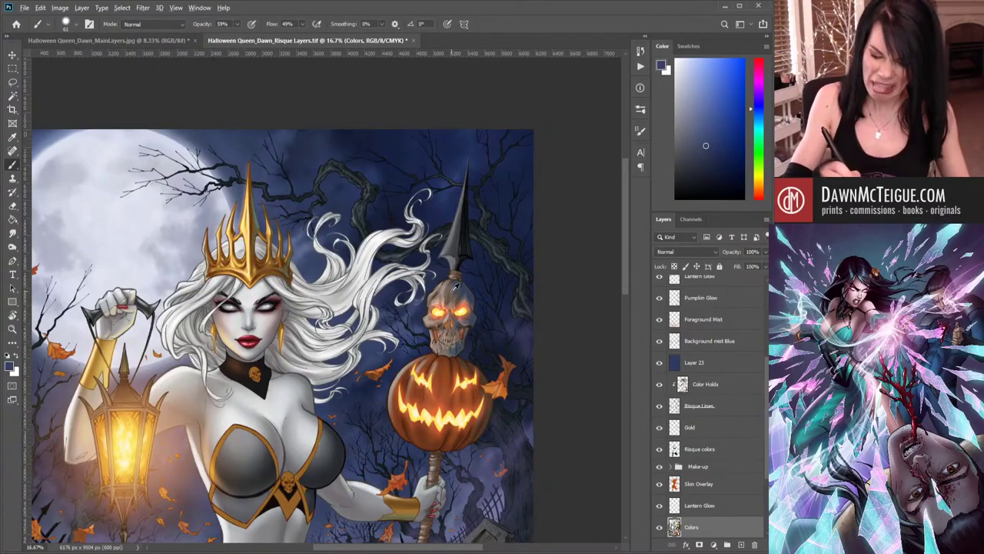
- Paint over the upper skull's blue rim light with sampled grey-brown tones at 88% brush opacity
{"action": "left_click", "coordinate": [455, 286], "text": "alt"}
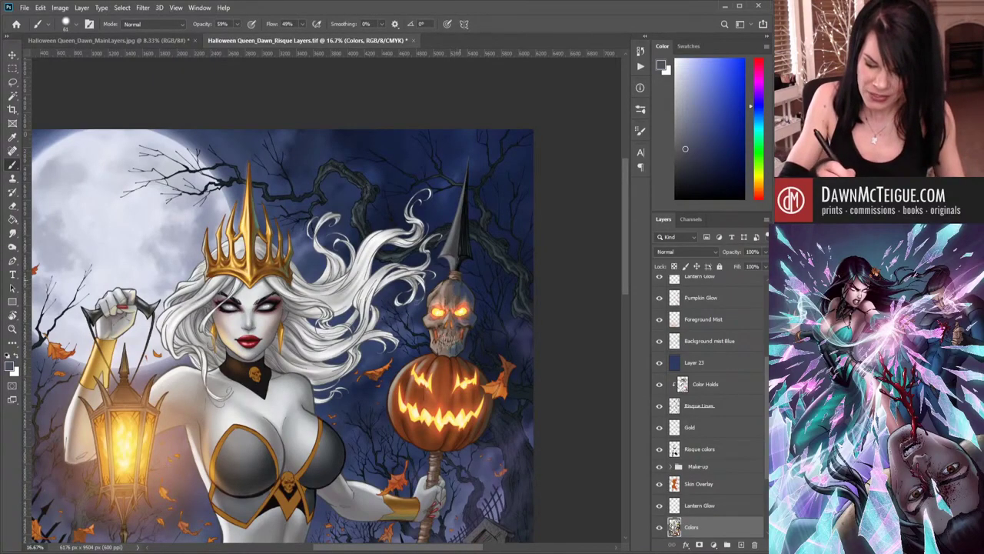
{"action": "key", "text": "4"}
{"action": "key", "text": "1"}
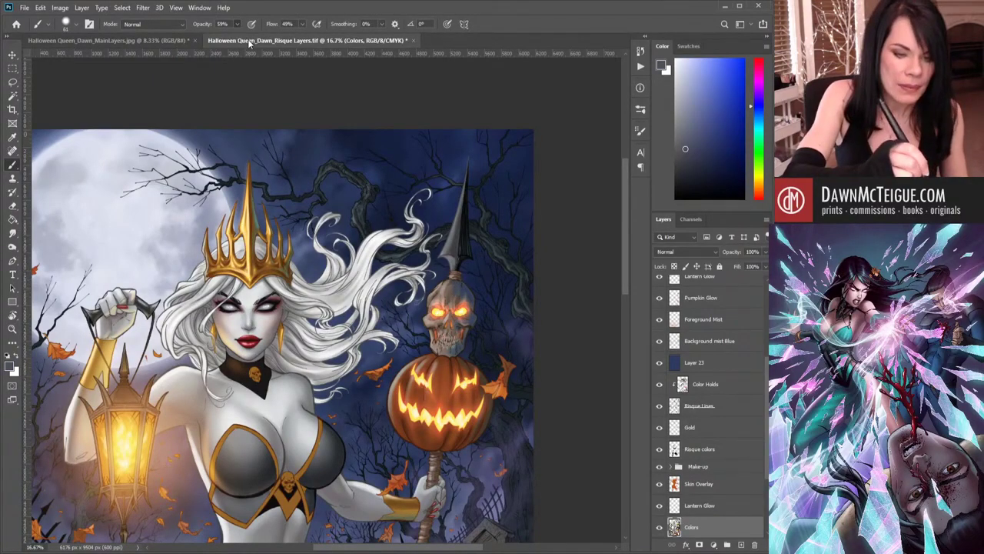
{"action": "key", "text": "8"}
{"action": "key", "text": "8"}
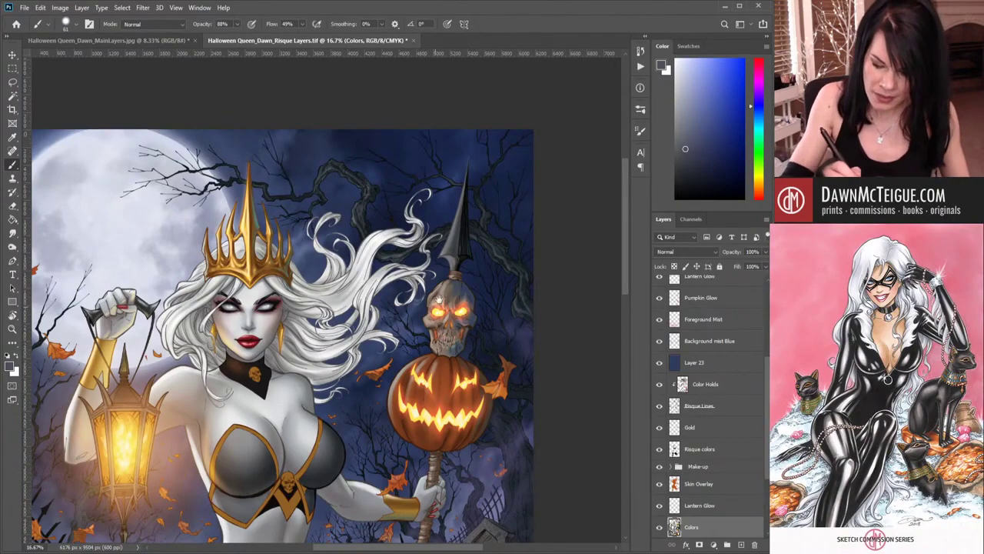
{"action": "left_click", "coordinate": [452, 283], "text": "alt"}
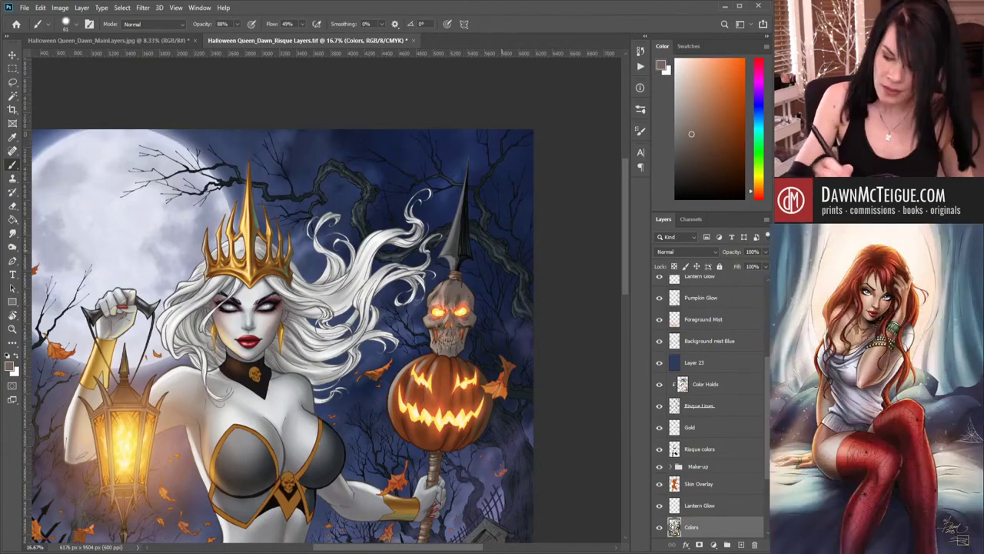
- Refine the upper skull's shading with darker sampled browns, with pen pressure controlling brush size, and darken the foreground colour
{"action": "left_click", "coordinate": [460, 287], "text": "alt"}
{"action": "left_click", "coordinate": [461, 283], "text": "alt"}
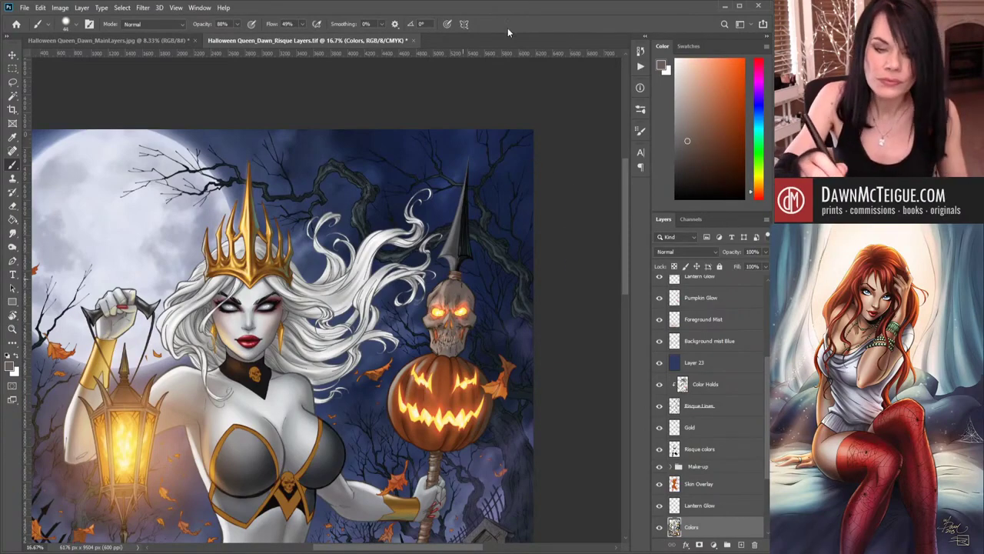
{"action": "left_click", "coordinate": [446, 24]}
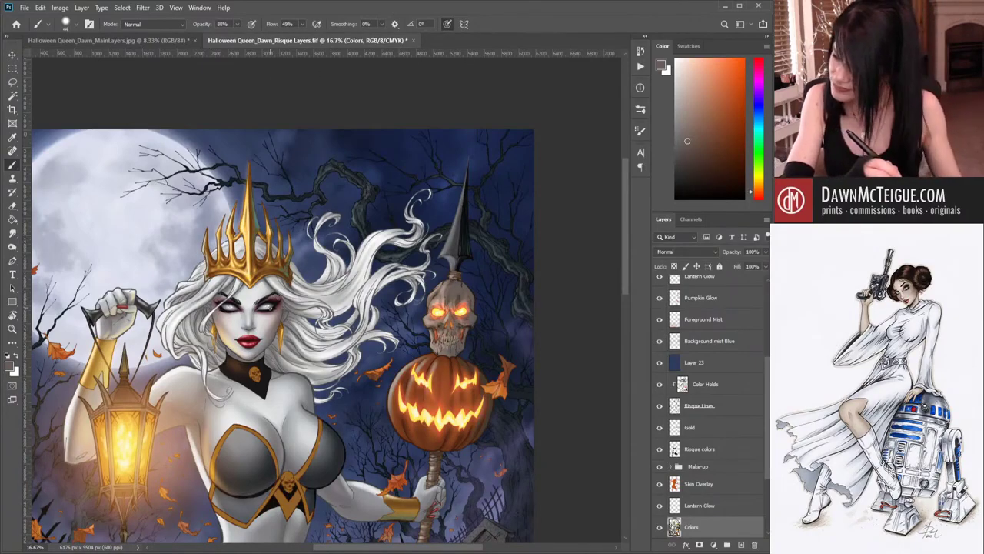
{"action": "left_click_drag", "start_coordinate": [687, 141], "coordinate": [695, 158]}
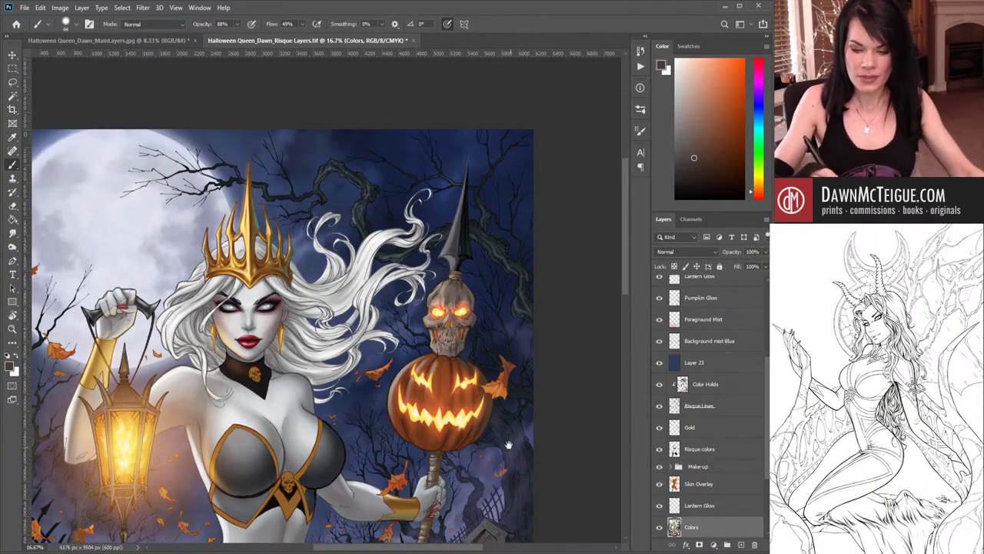
- Paint over the lower skull's blue rim light with warm grey-brown tones sampled from the skull
{"action": "left_click_drag", "start_coordinate": [508, 445], "coordinate": [489, 163]}
{"action": "left_click_drag", "start_coordinate": [467, 384], "coordinate": [459, 335]}
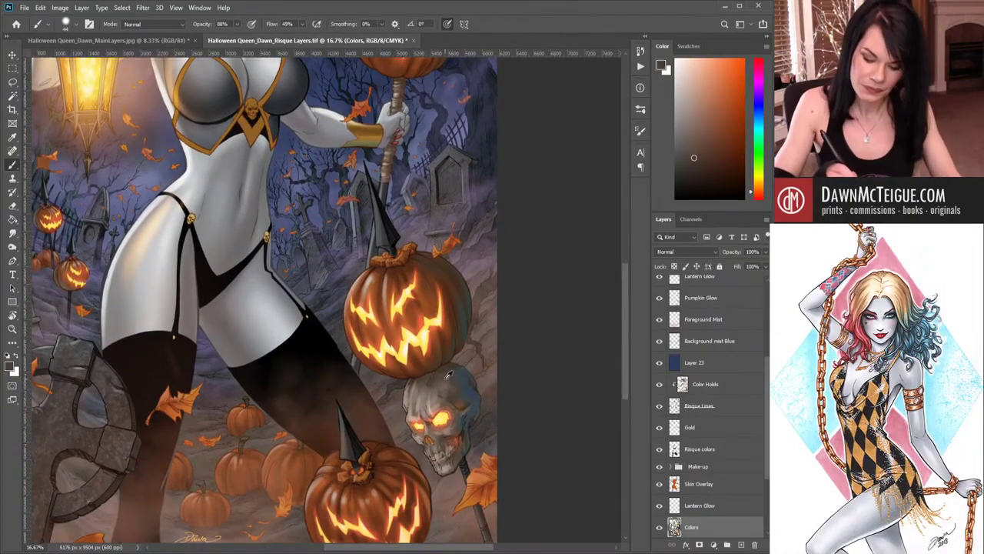
{"action": "left_click", "coordinate": [452, 377], "text": "alt"}
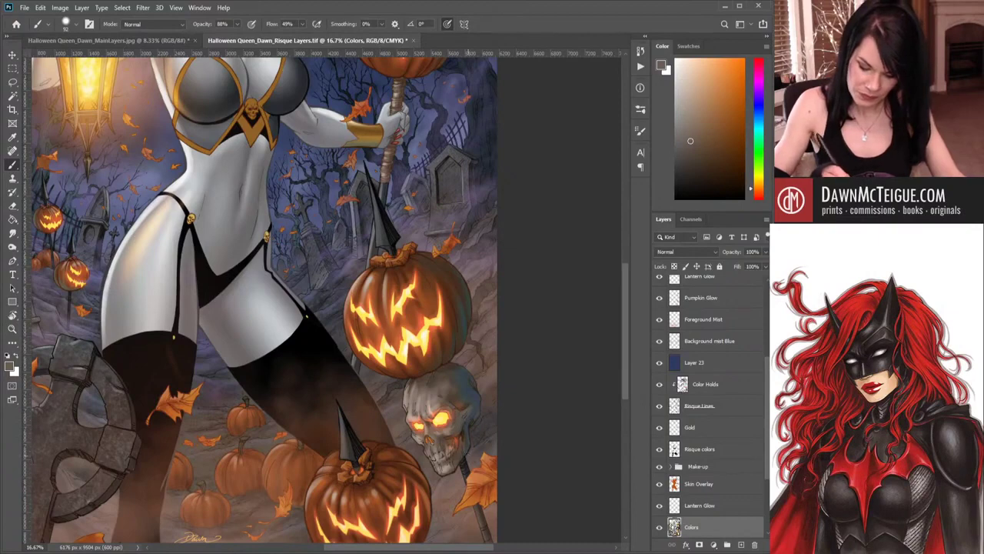
{"action": "left_click", "coordinate": [465, 443], "text": "alt"}
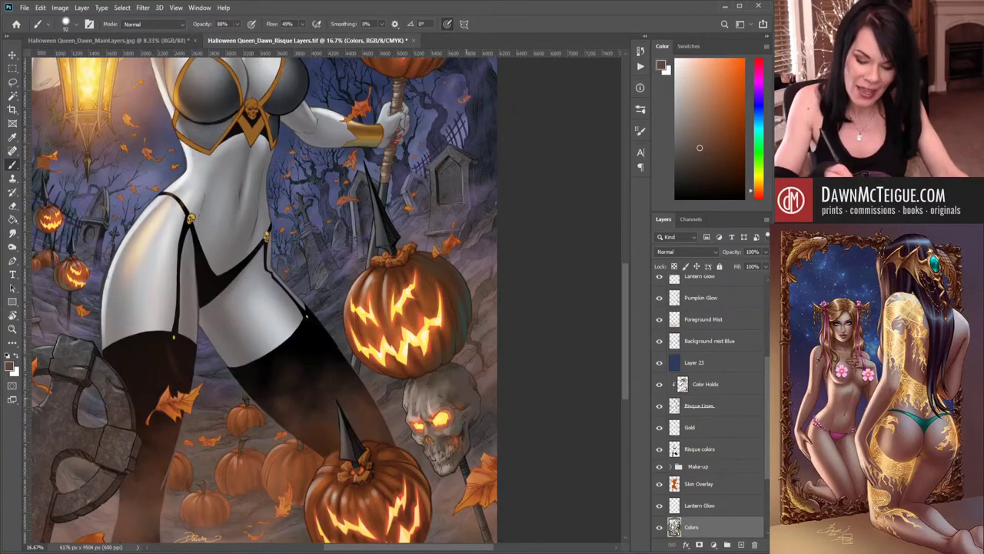
{"action": "left_click", "coordinate": [459, 392], "text": "alt"}
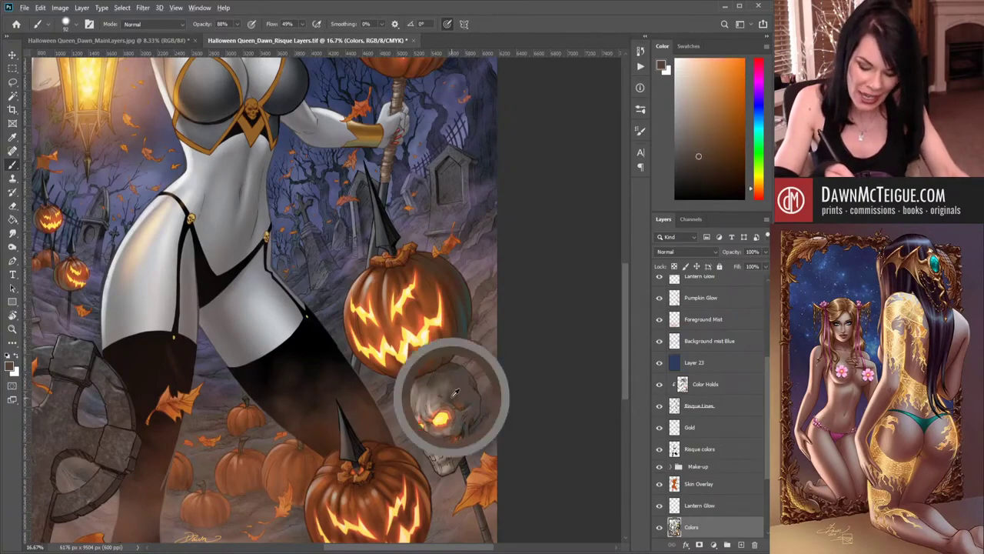
- Shade the lower skull with a darker brown and paint its outer edge with blue-violet tones sampled from the night background
{"action": "left_click", "coordinate": [700, 169]}
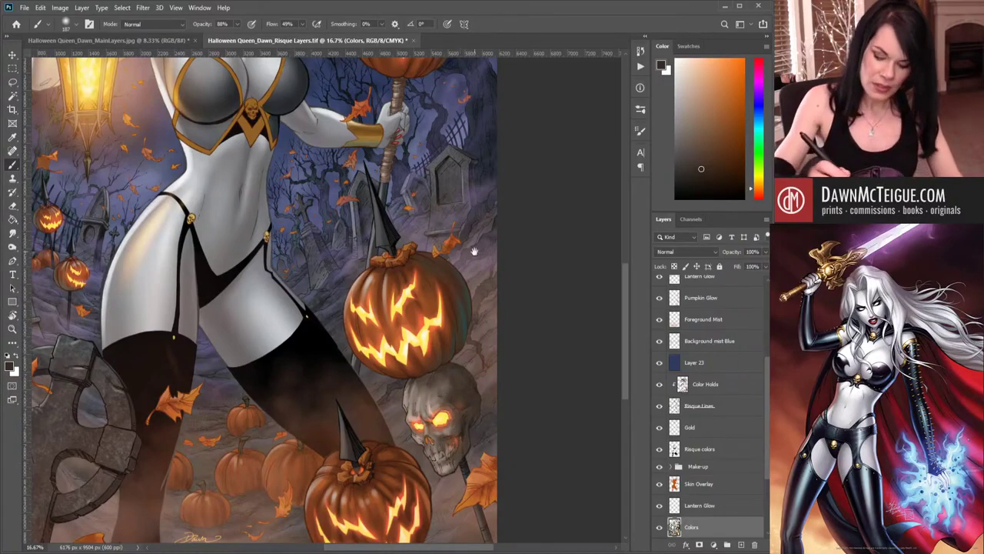
{"action": "scroll", "coordinate": [475, 252], "scroll_direction": "up", "scroll_amount": 8}
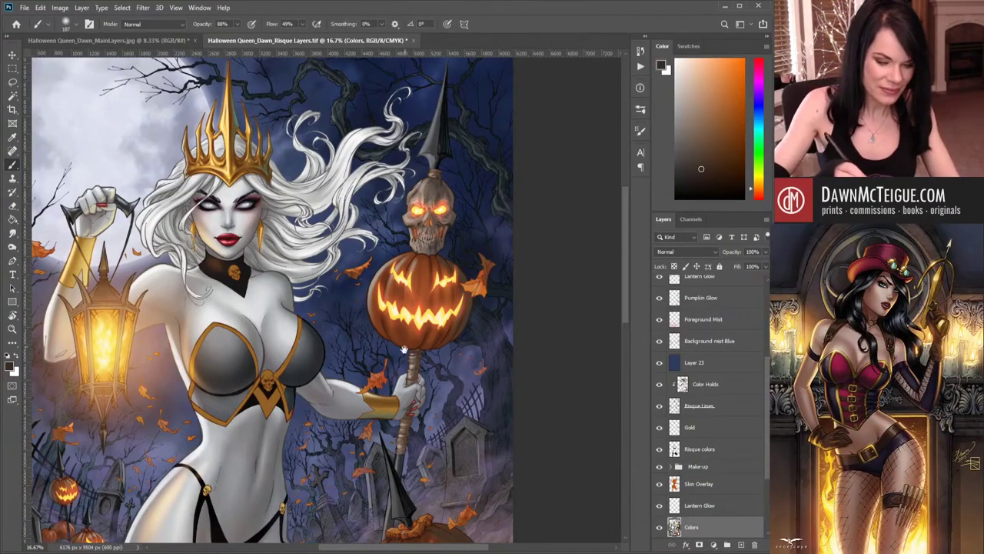
{"action": "left_click_drag", "start_coordinate": [407, 353], "coordinate": [448, 390]}
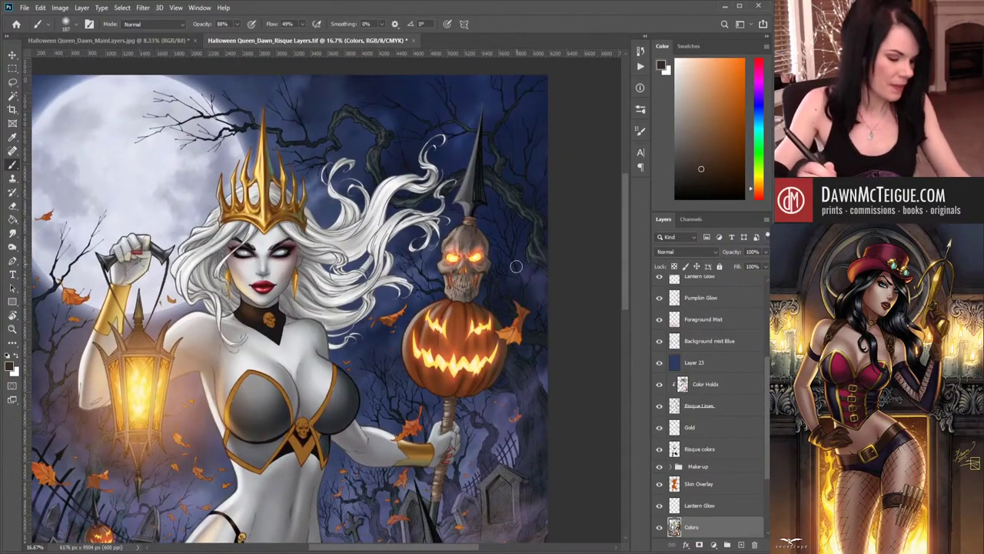
{"action": "left_click", "coordinate": [485, 443], "text": "alt"}
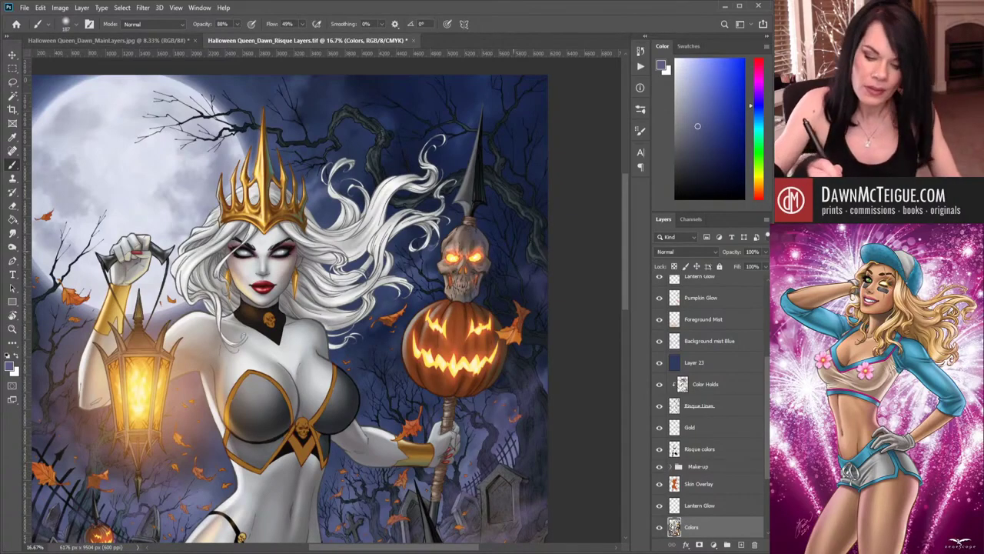
{"action": "left_click", "coordinate": [544, 273], "text": "alt"}
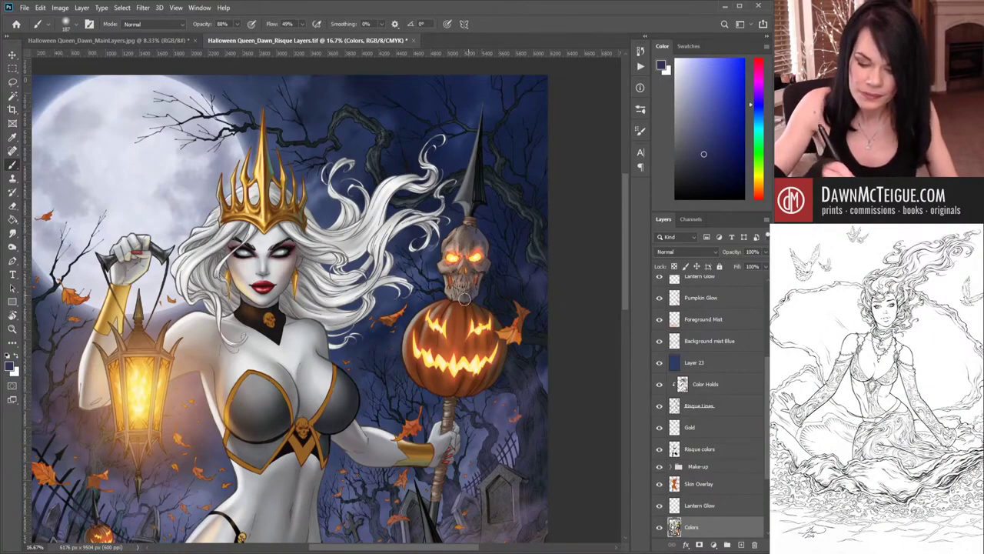
{"action": "left_click_drag", "start_coordinate": [519, 357], "coordinate": [469, 231]}
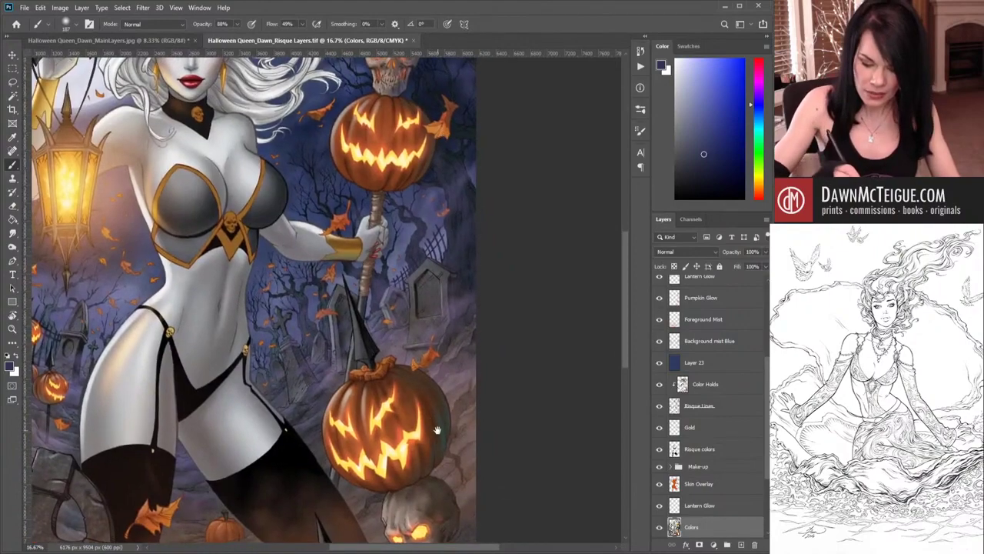
{"action": "left_click_drag", "start_coordinate": [466, 400], "coordinate": [434, 327]}
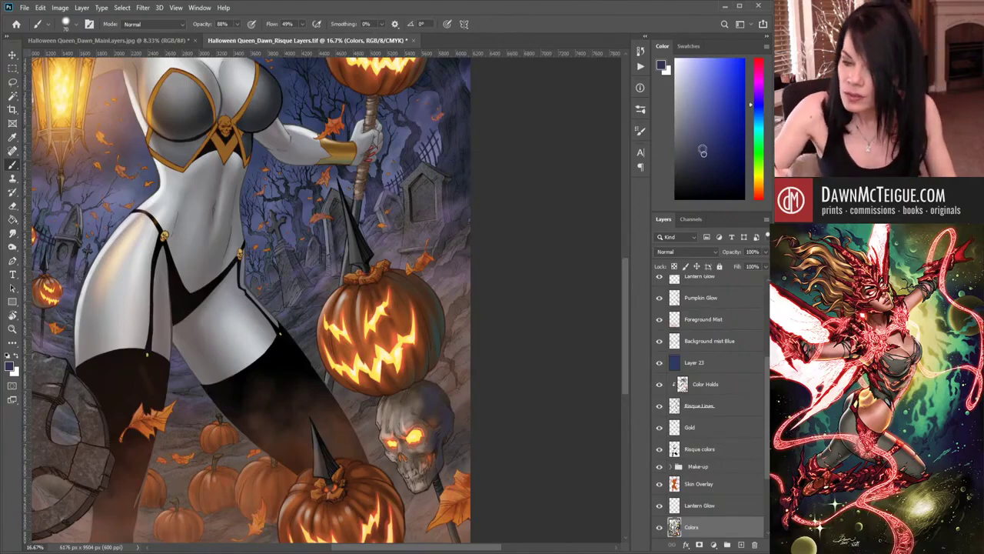
{"action": "left_click_drag", "start_coordinate": [703, 154], "coordinate": [705, 126]}
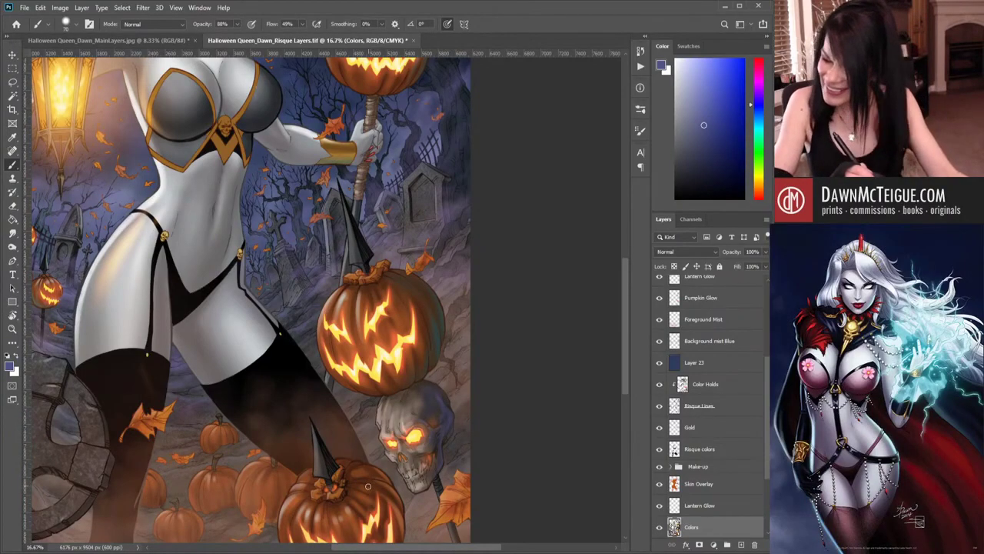
- Paint blue-violet reflected light on the edges of the skull atop the staff, using a lighter tint
{"action": "mouse_move", "coordinate": [466, 408]}
{"action": "left_mouse_down"}
{"action": "mouse_move", "coordinate": [506, 300]}
{"action": "mouse_move", "coordinate": [518, 344]}
{"action": "mouse_move", "coordinate": [575, 373]}
{"action": "mouse_move", "coordinate": [589, 369]}
{"action": "mouse_move", "coordinate": [566, 320]}
{"action": "left_mouse_up"}
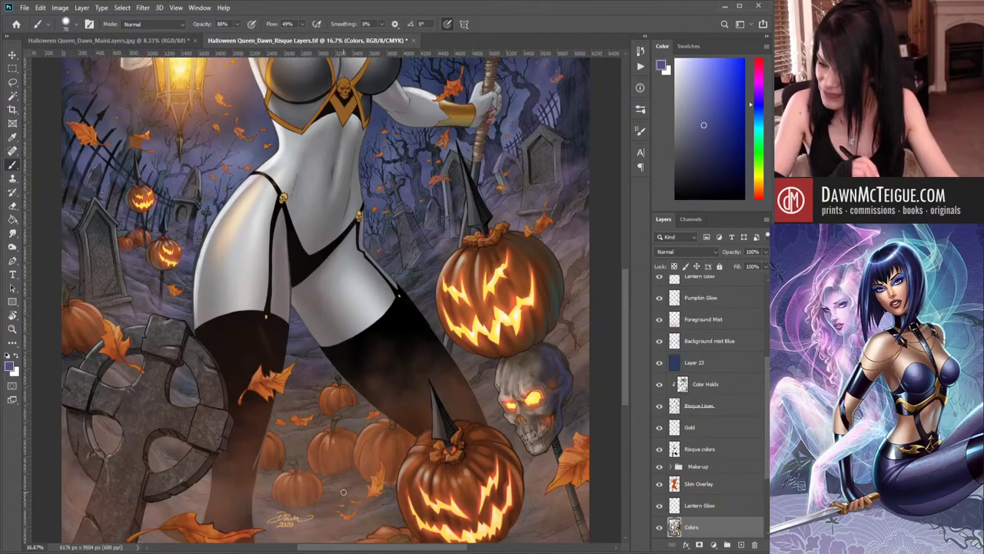
{"action": "left_click_drag", "start_coordinate": [542, 150], "coordinate": [516, 542]}
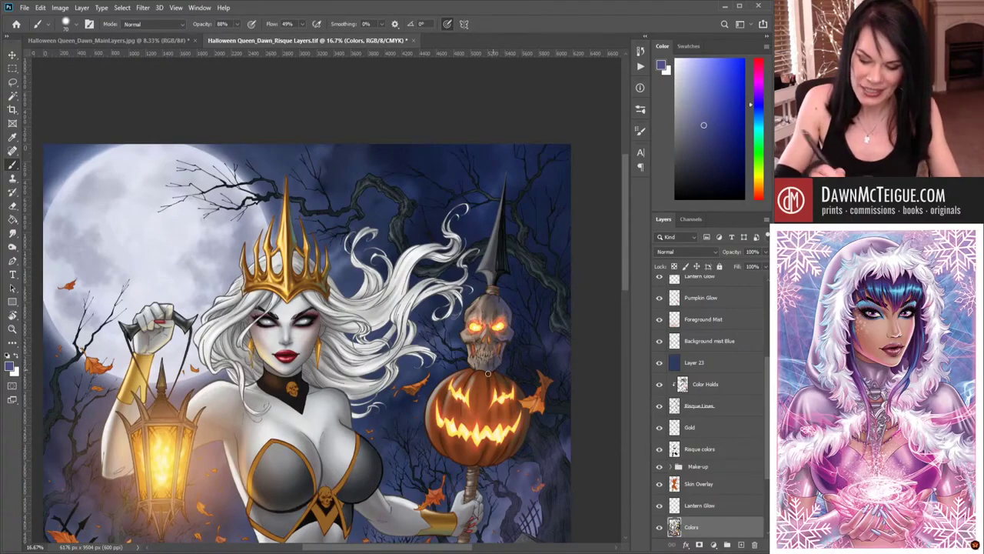
{"action": "mouse_move", "coordinate": [713, 94]}
{"action": "left_mouse_down"}
{"action": "mouse_move", "coordinate": [704, 123]}
{"action": "mouse_move", "coordinate": [703, 109]}
{"action": "left_mouse_up"}
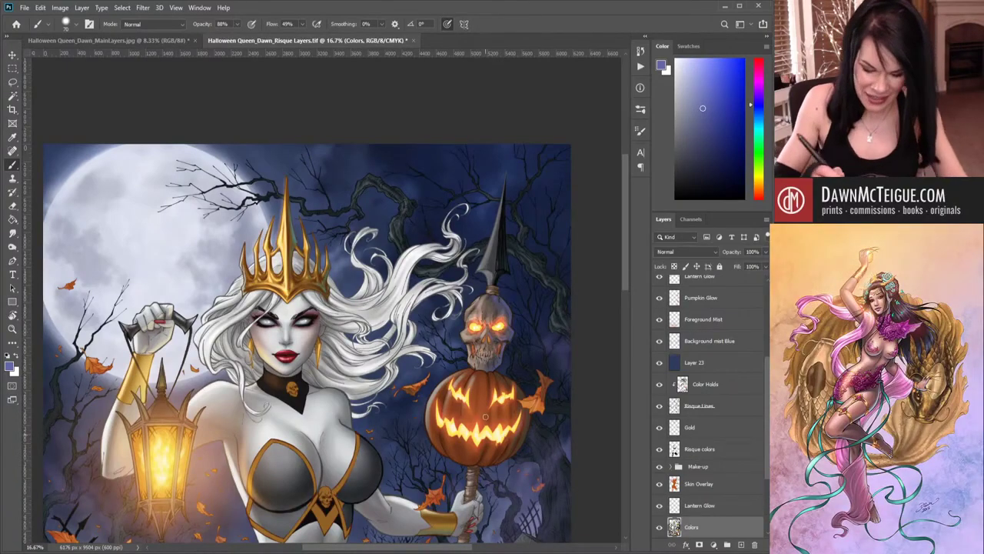
{"action": "scroll", "coordinate": [532, 311], "scroll_direction": "down", "scroll_amount": 1}
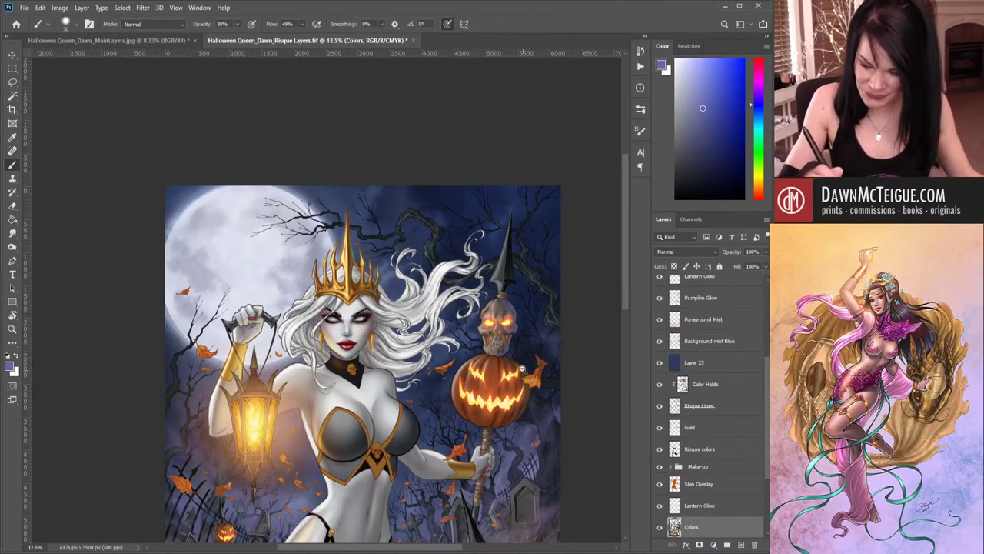
{"action": "scroll", "coordinate": [523, 368], "scroll_direction": "down", "scroll_amount": 1}
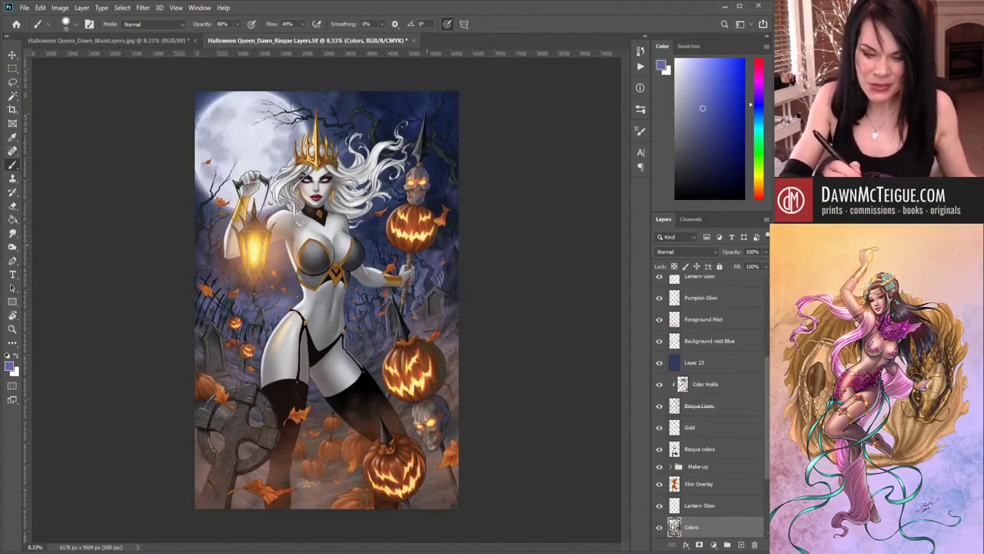
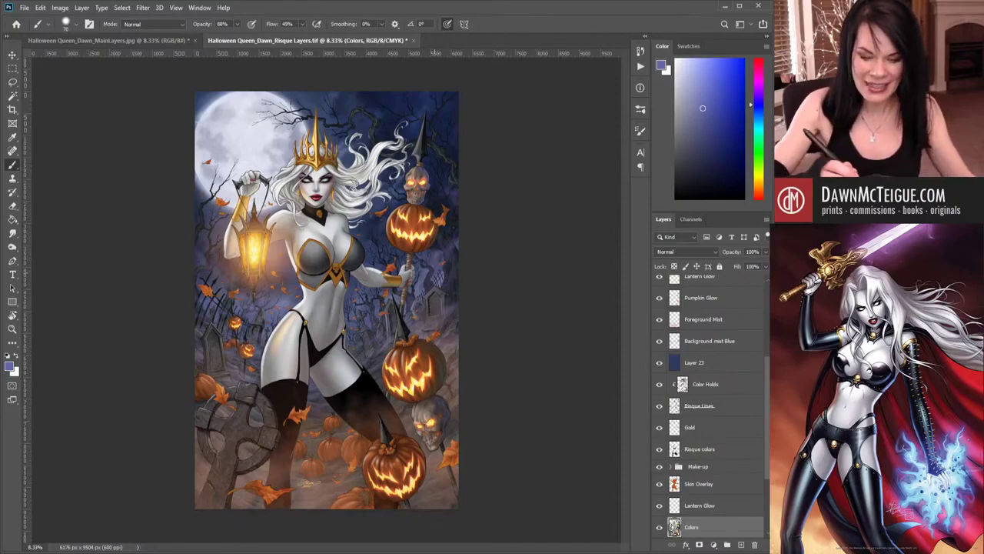
- Select the crown's shape from the main flats layer and make the Gold layer active for painting
{"action": "scroll", "coordinate": [438, 256], "scroll_direction": "up", "scroll_amount": 2}
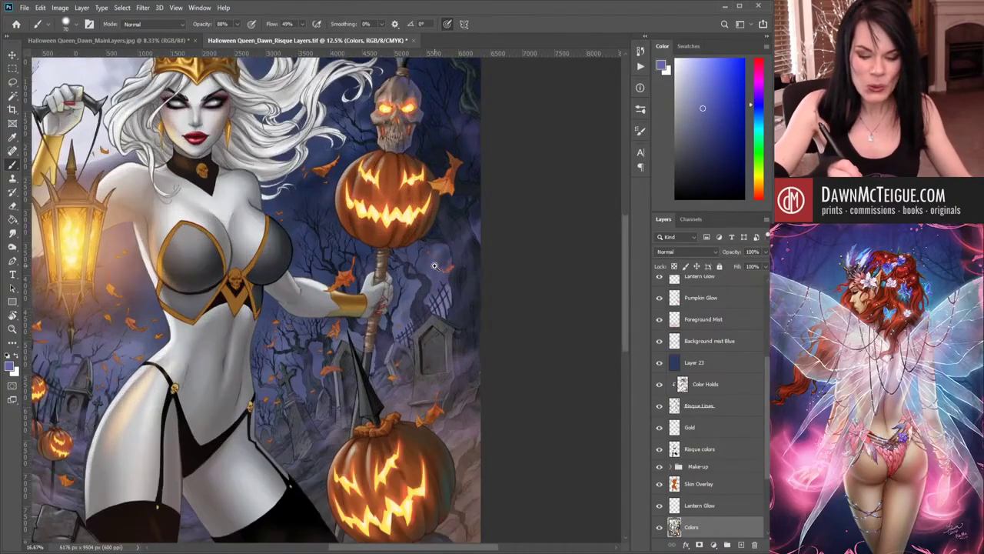
{"action": "scroll", "coordinate": [436, 271], "scroll_direction": "up", "scroll_amount": 1}
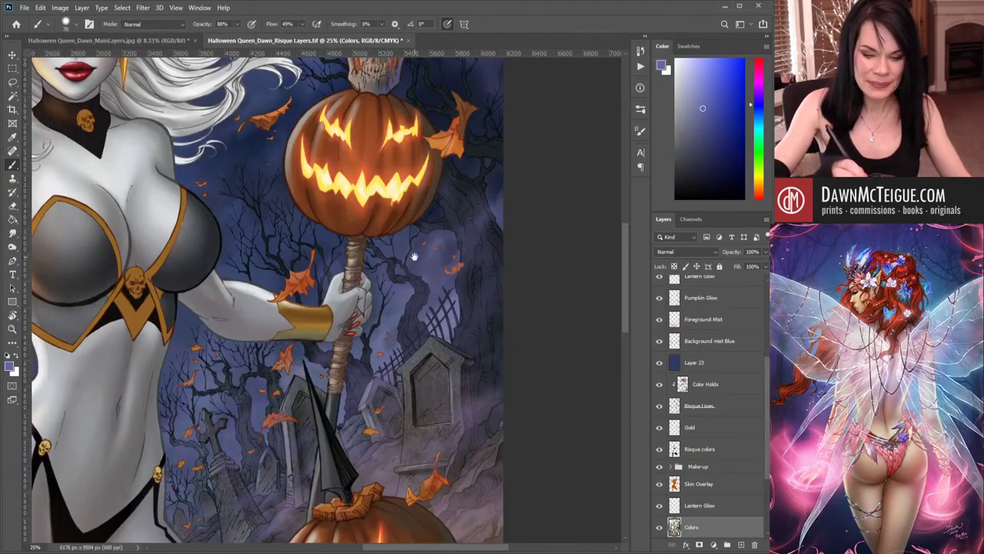
{"action": "left_click_drag", "start_coordinate": [414, 256], "coordinate": [449, 386]}
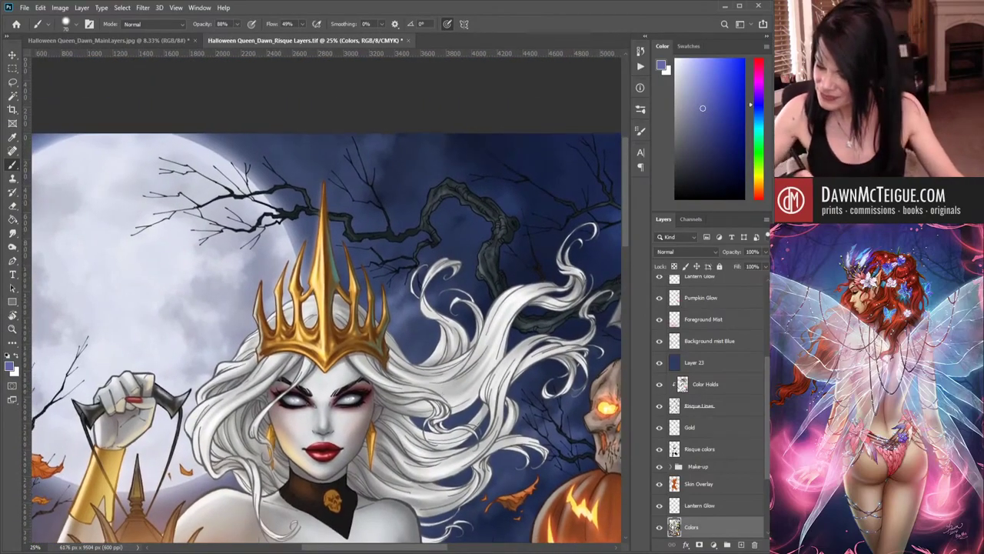
{"action": "left_click_drag", "start_coordinate": [767, 458], "coordinate": [766, 492]}
{"action": "left_click", "coordinate": [704, 477]}
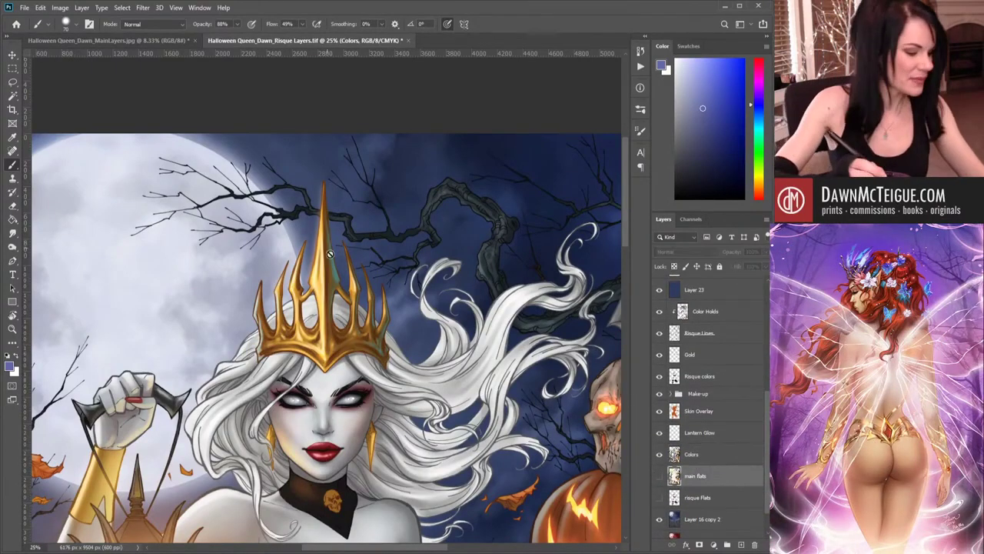
{"action": "key", "text": "w"}
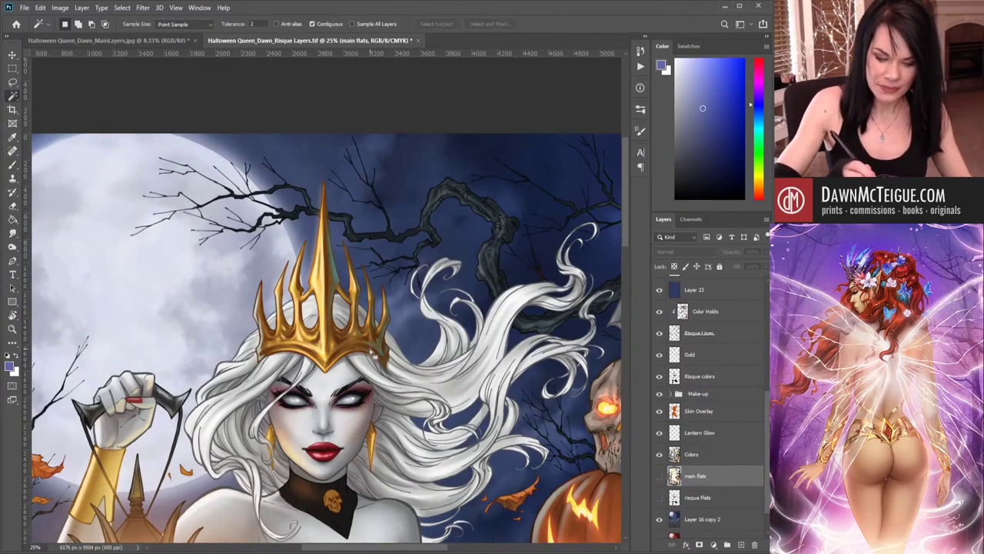
{"action": "left_click", "coordinate": [373, 352]}
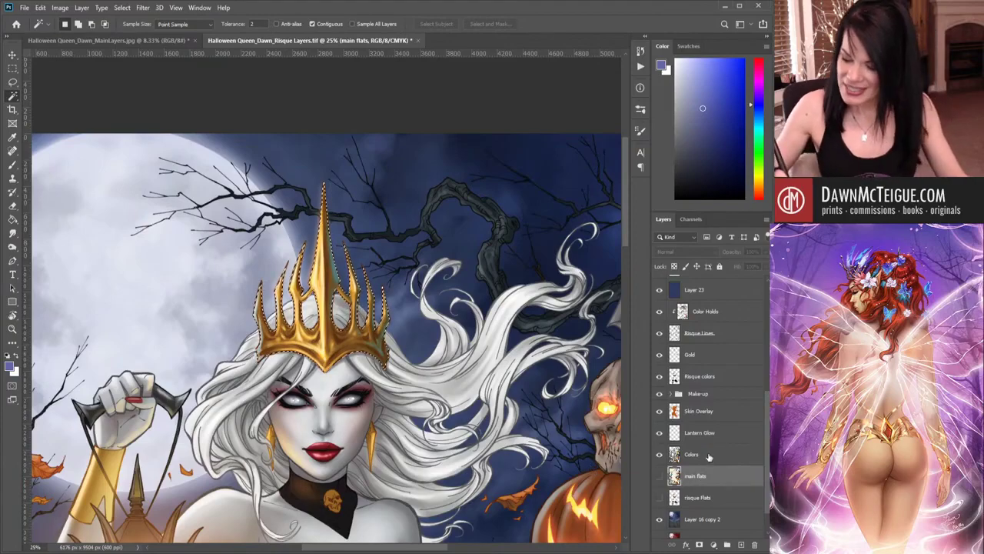
{"action": "left_click", "coordinate": [712, 355]}
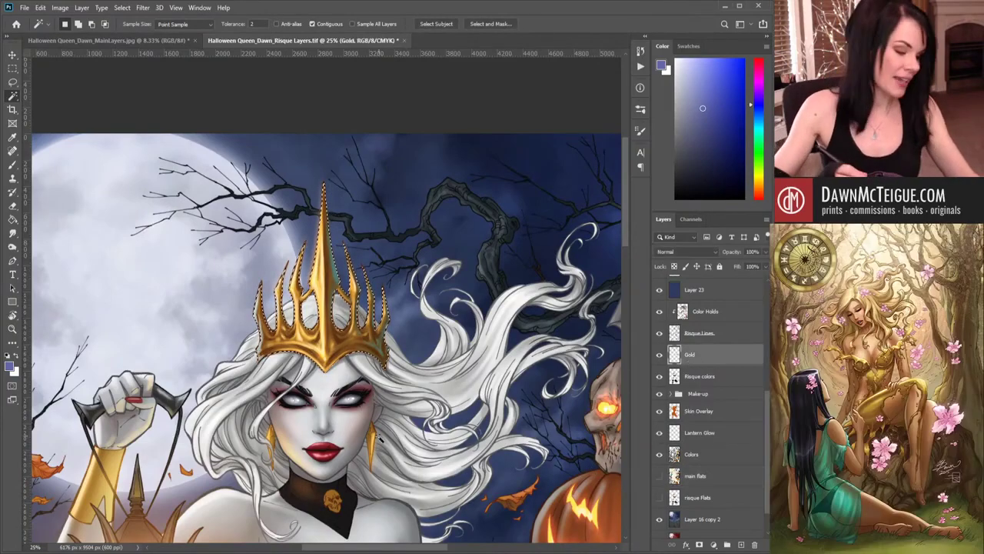
{"action": "key", "text": "ctrl+d"}
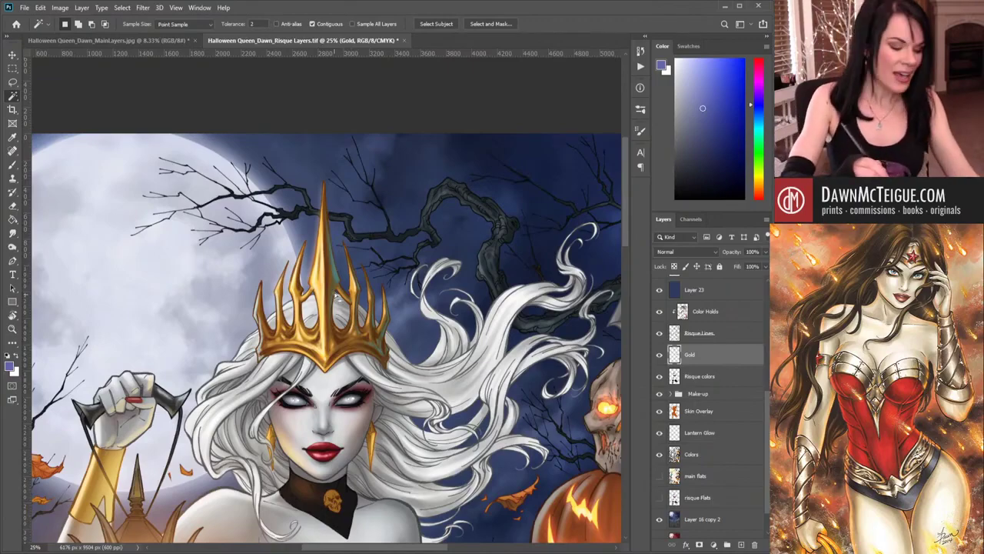
- Sample the crown's teal reflection, shift the colour to blue, and paint cool reflected light on the crown's spikes with a lighter blue
{"action": "key", "text": "b"}
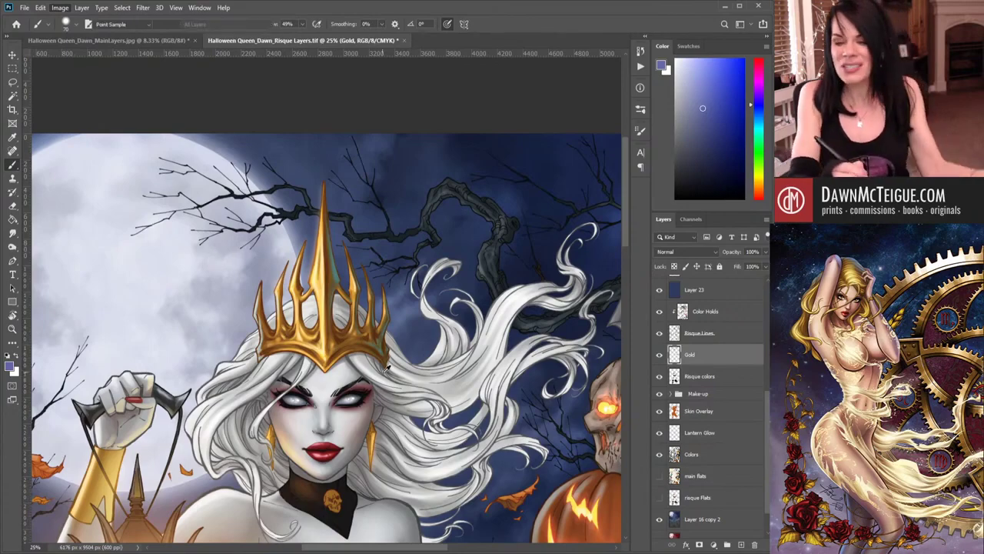
{"action": "key", "text": "i"}
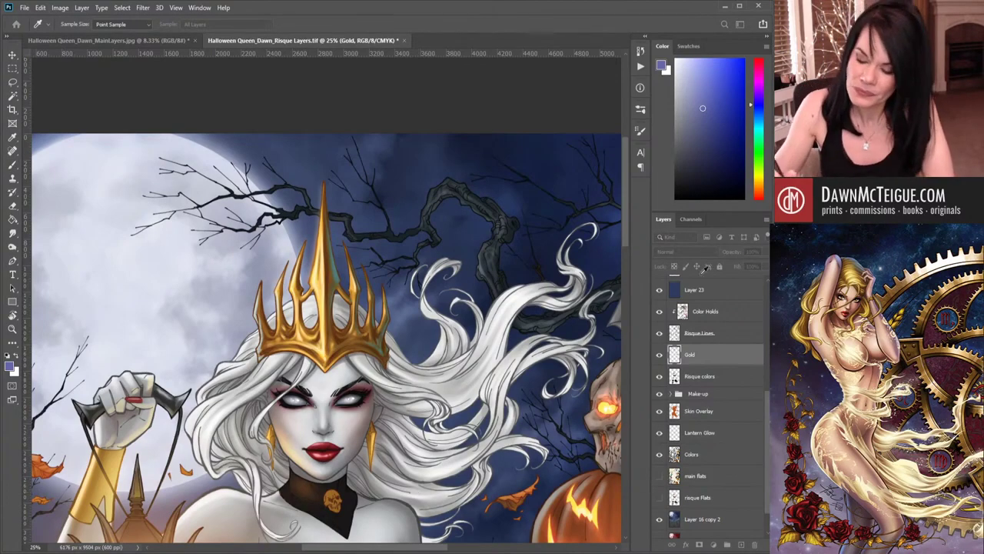
{"action": "left_click", "coordinate": [335, 270]}
{"action": "left_click", "coordinate": [406, 456]}
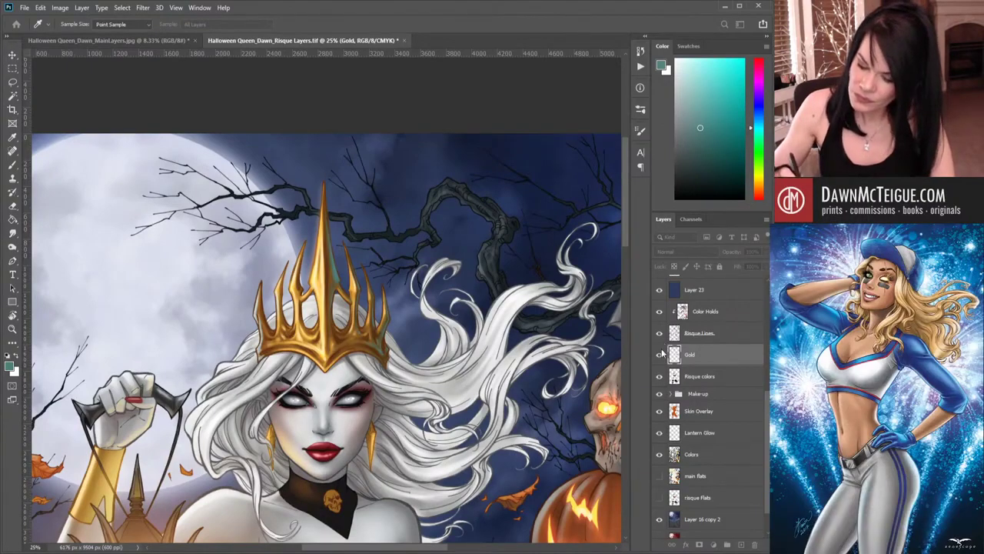
{"action": "left_click", "coordinate": [335, 270]}
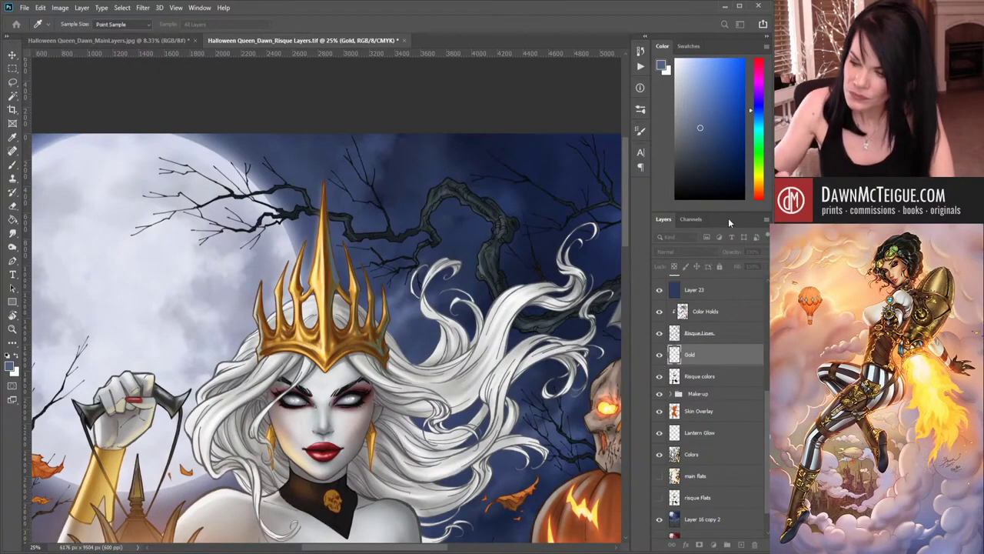
{"action": "key", "text": "b"}
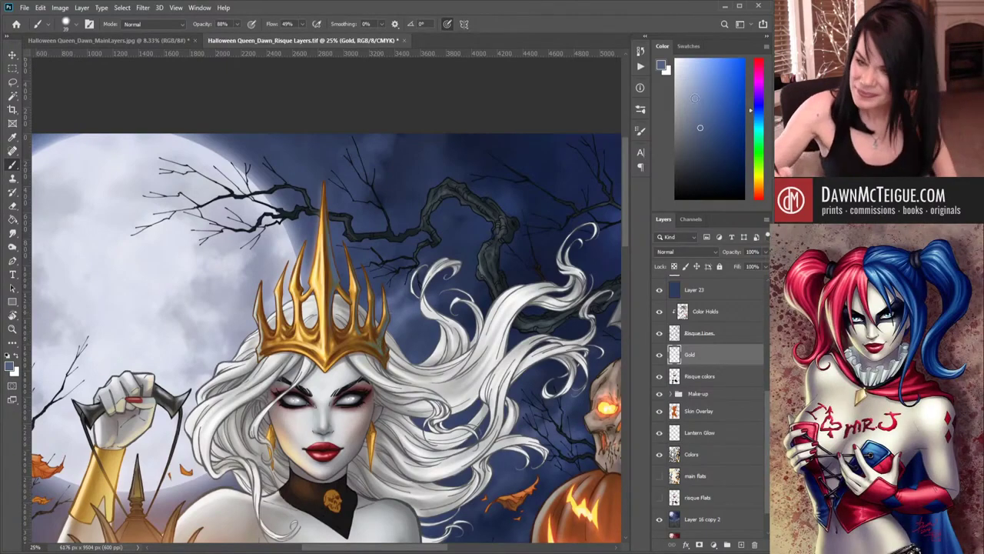
{"action": "left_click", "coordinate": [390, 312], "text": "alt"}
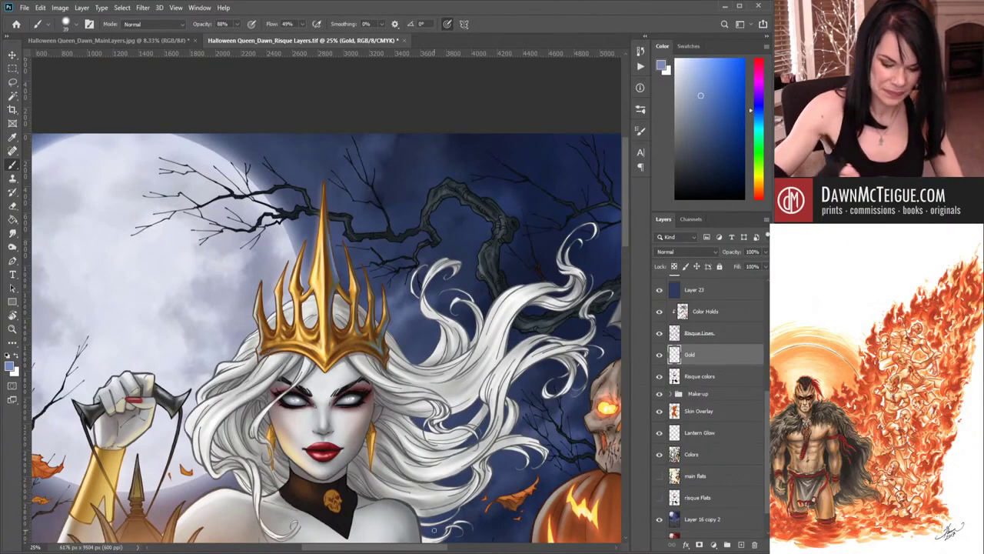
- Sample light and dark gold tones from the crown and lower the brush opacity to 42% to blend its reflections
{"action": "left_click", "coordinate": [351, 277], "text": "alt"}
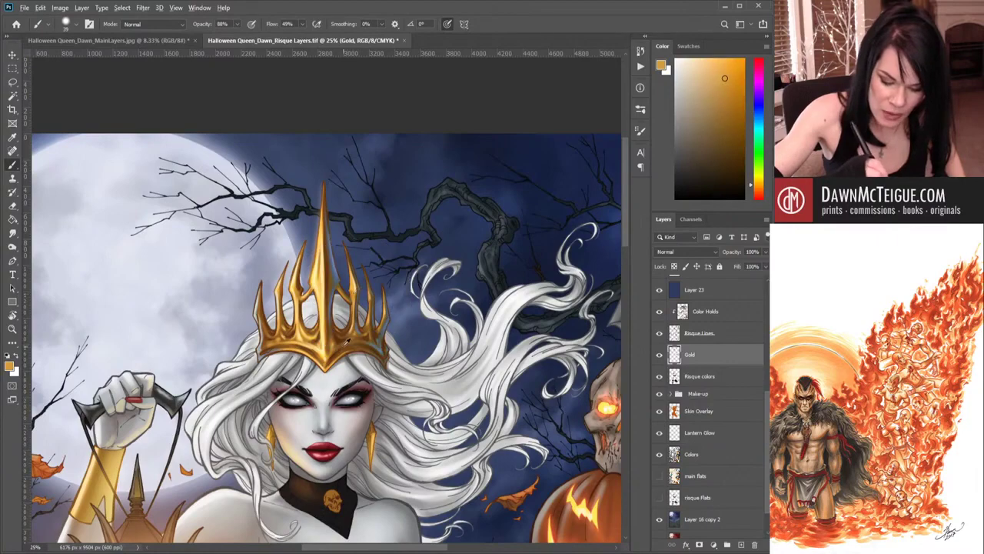
{"action": "left_click", "coordinate": [340, 342], "text": "alt"}
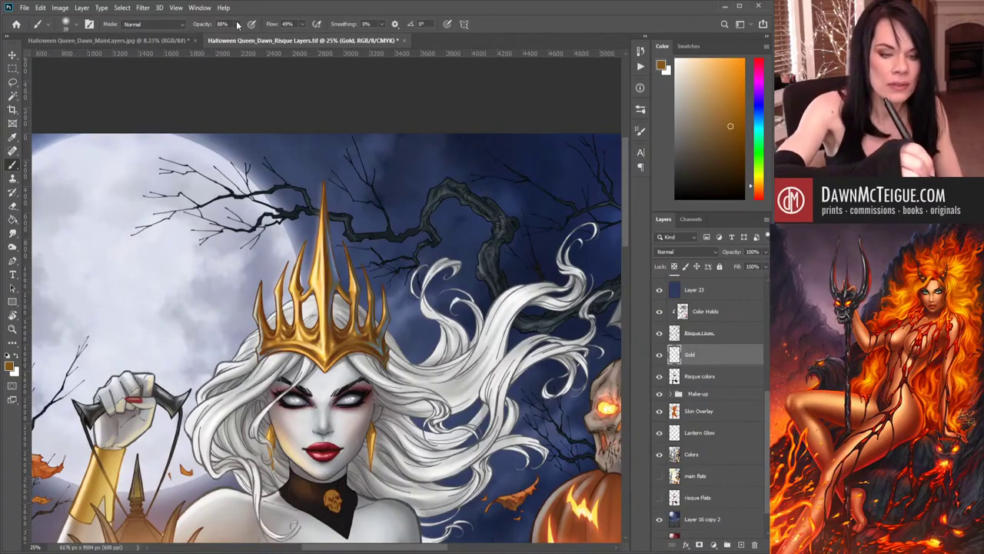
{"action": "key", "text": "4"}
{"action": "key", "text": "2"}
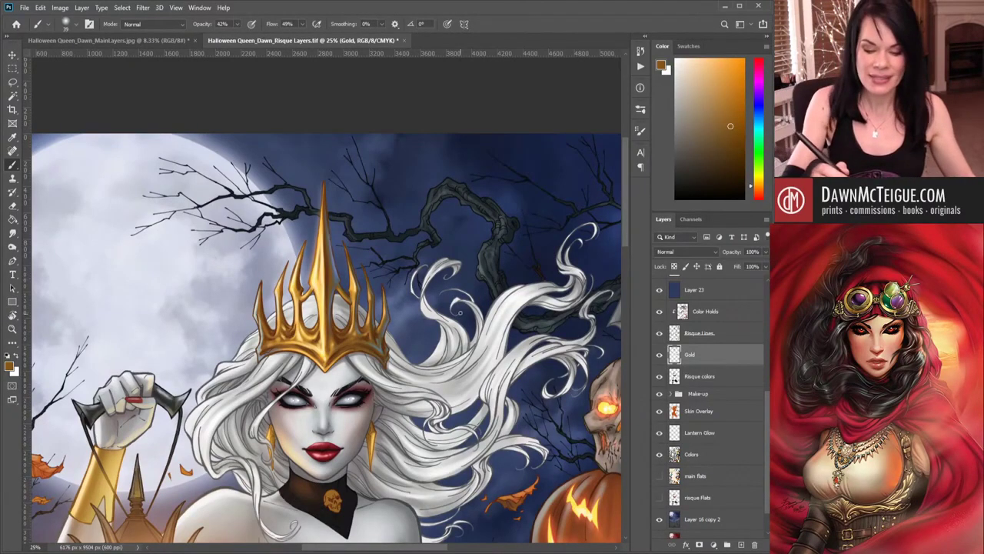
{"action": "left_click", "coordinate": [469, 320], "text": "alt"}
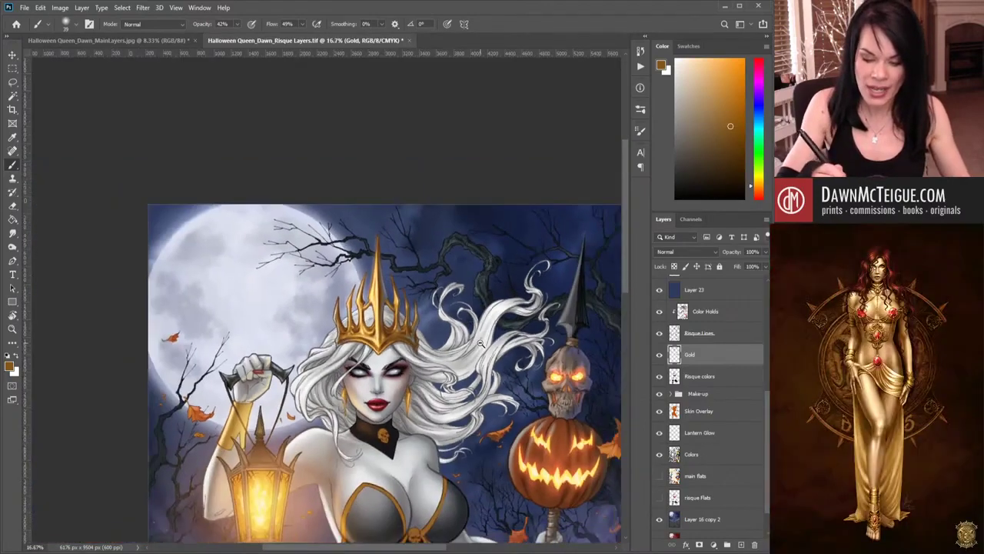
{"action": "left_click", "coordinate": [480, 344], "text": "alt"}
{"action": "left_click", "coordinate": [485, 393], "text": "alt"}
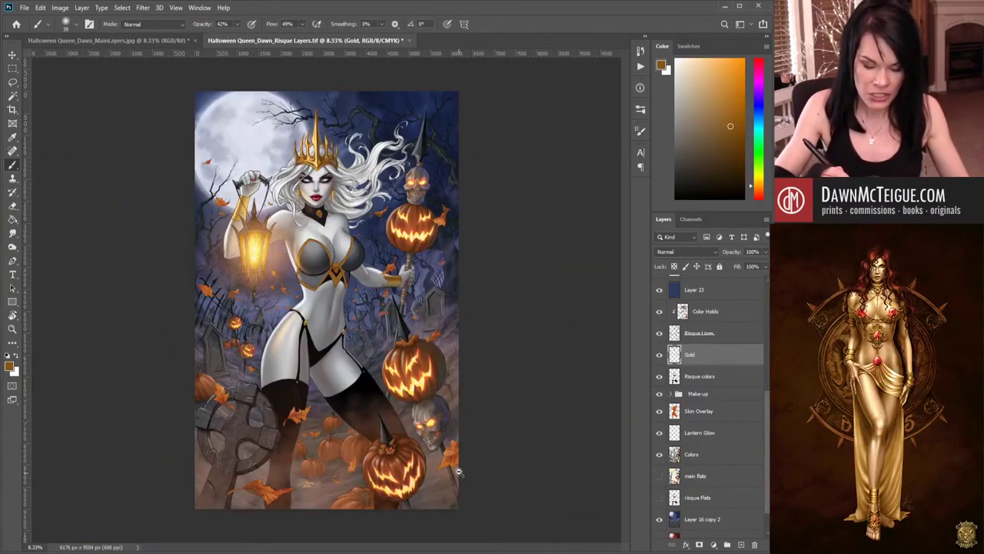
{"action": "left_click", "coordinate": [391, 169]}
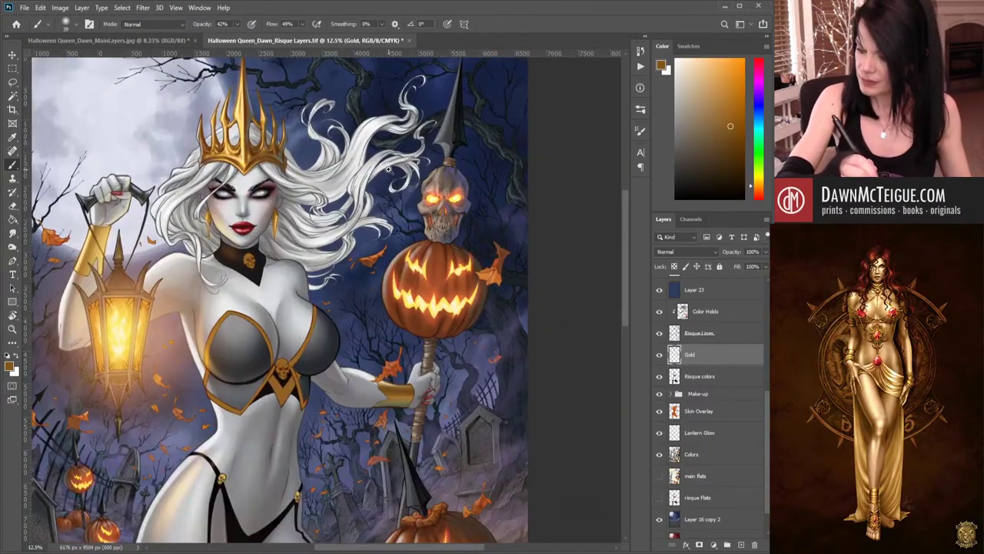
{"action": "left_click", "coordinate": [386, 181]}
{"action": "left_click", "coordinate": [382, 186]}
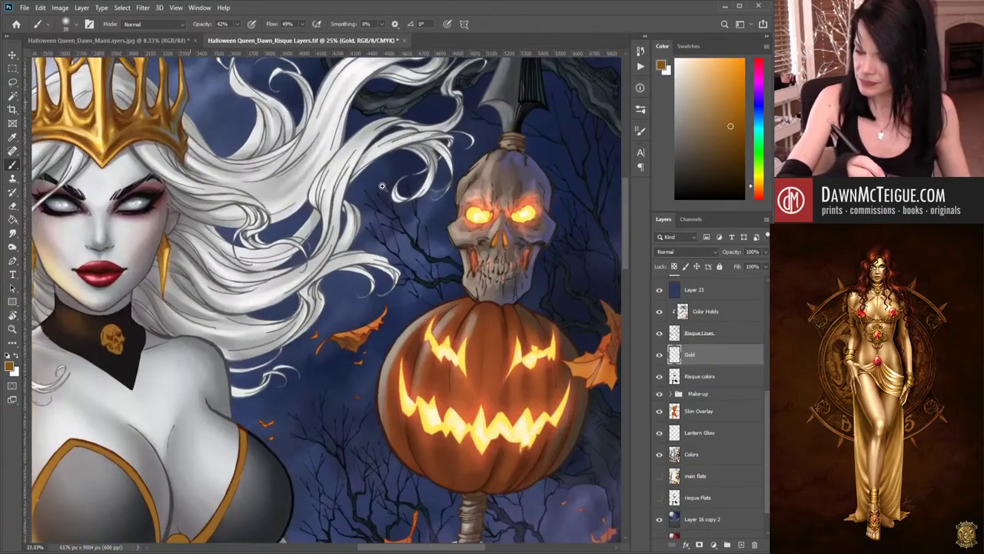
- Sample the blue beside the crown, shift it to a brighter blue, and raise the brush opacity to 100% for the crown's reflected light
{"action": "left_click", "coordinate": [382, 186]}
{"action": "left_click_drag", "start_coordinate": [382, 186], "coordinate": [419, 372]}
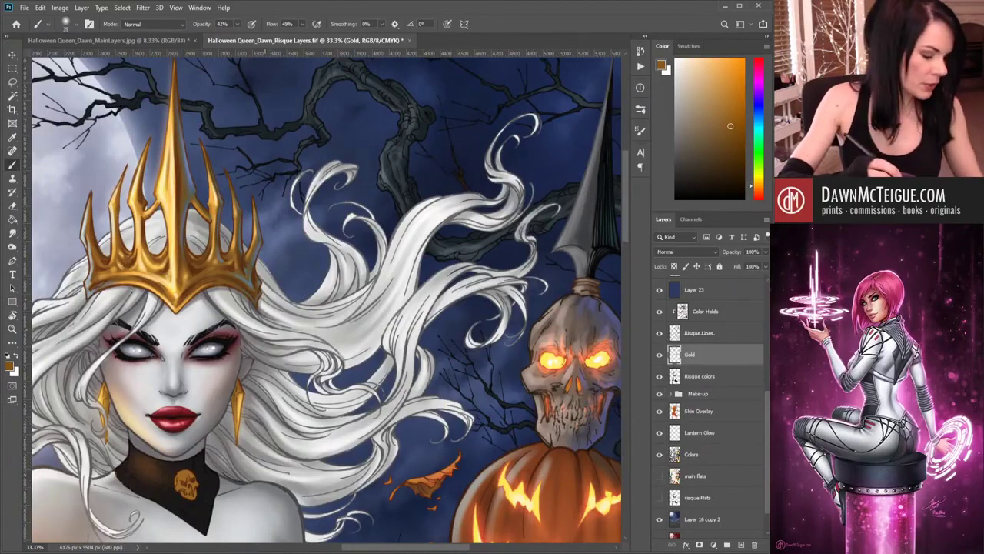
{"action": "left_click", "coordinate": [289, 229], "text": "alt"}
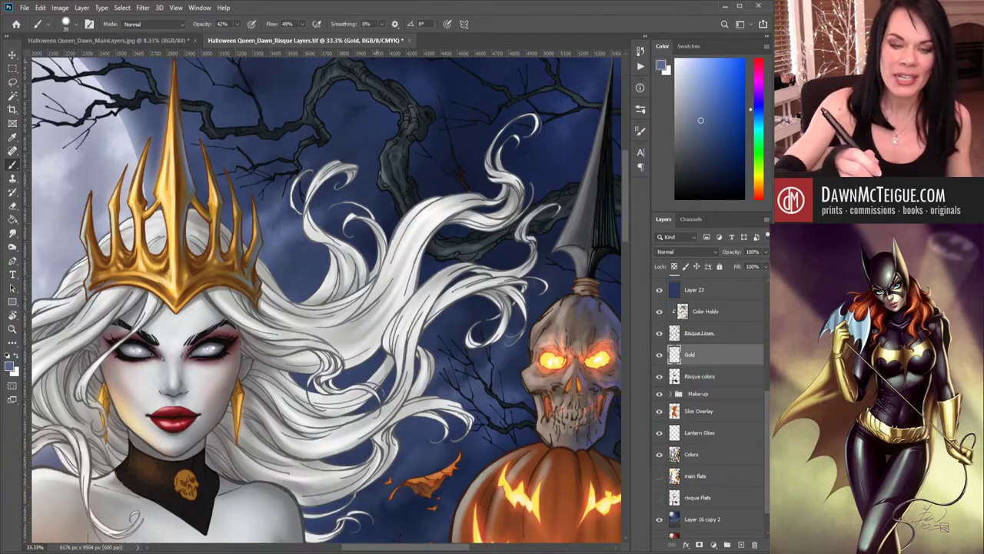
{"action": "left_click_drag", "start_coordinate": [701, 120], "coordinate": [711, 99]}
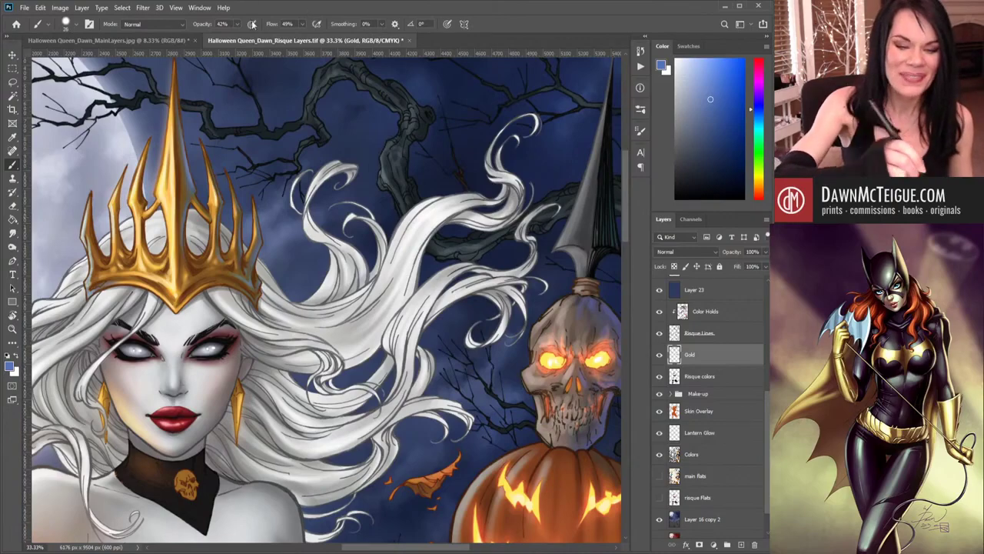
{"action": "key", "text": "0"}
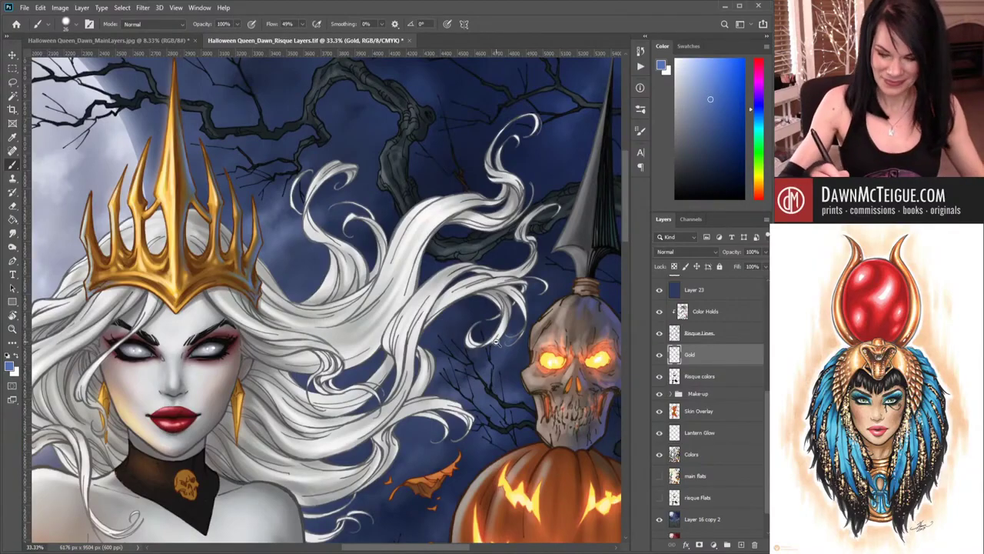
- Select the staff's pumpkin, the large pumpkin below it and the two small hanging jack-o'-lanterns from the main flats layer
{"action": "key", "text": "ctrl+minus"}
{"action": "key", "text": "ctrl+minus"}
{"action": "key", "text": "ctrl+minus"}
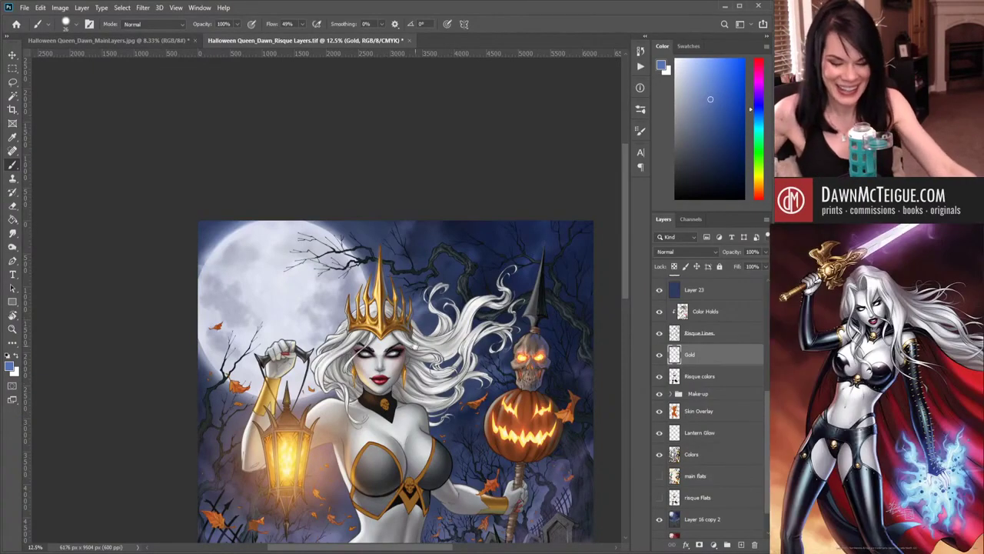
{"action": "left_click_drag", "start_coordinate": [439, 382], "coordinate": [427, 217]}
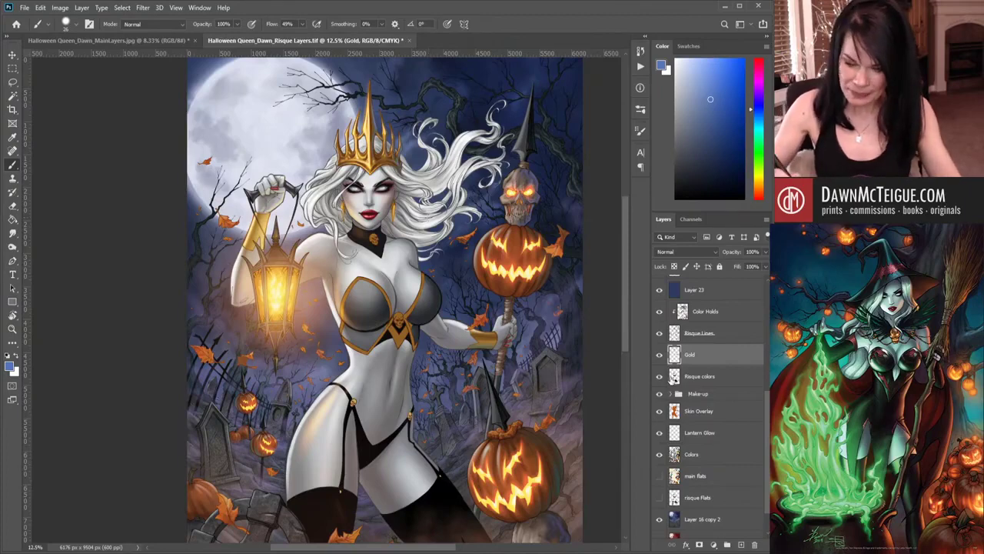
{"action": "scroll", "coordinate": [762, 419], "scroll_direction": "down", "scroll_amount": 2}
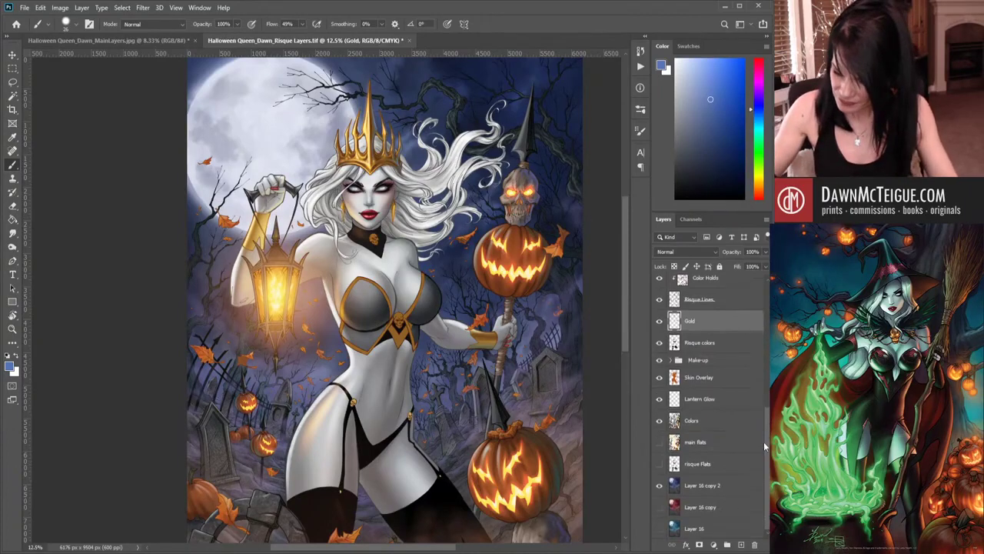
{"action": "left_click", "coordinate": [714, 446]}
{"action": "key", "text": "w"}
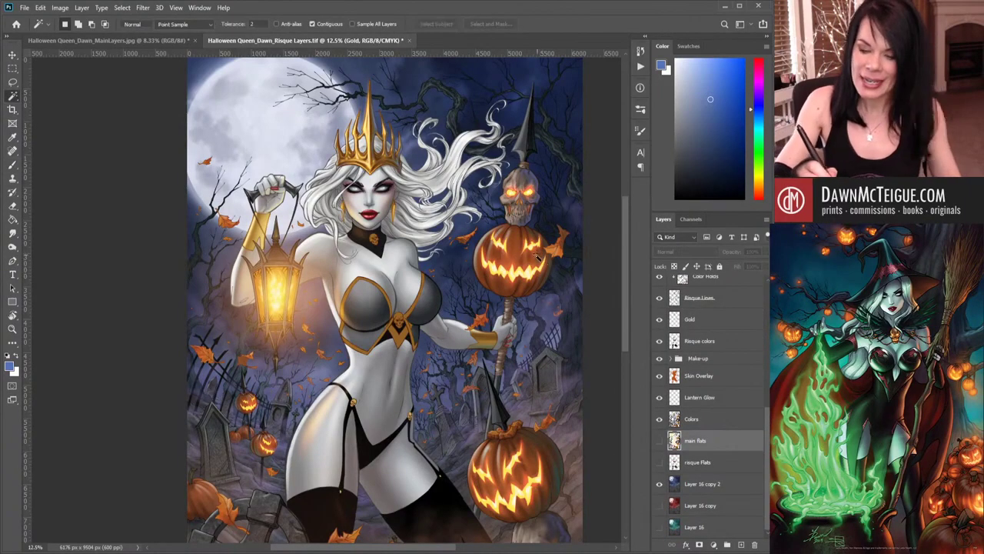
{"action": "left_click", "coordinate": [539, 253]}
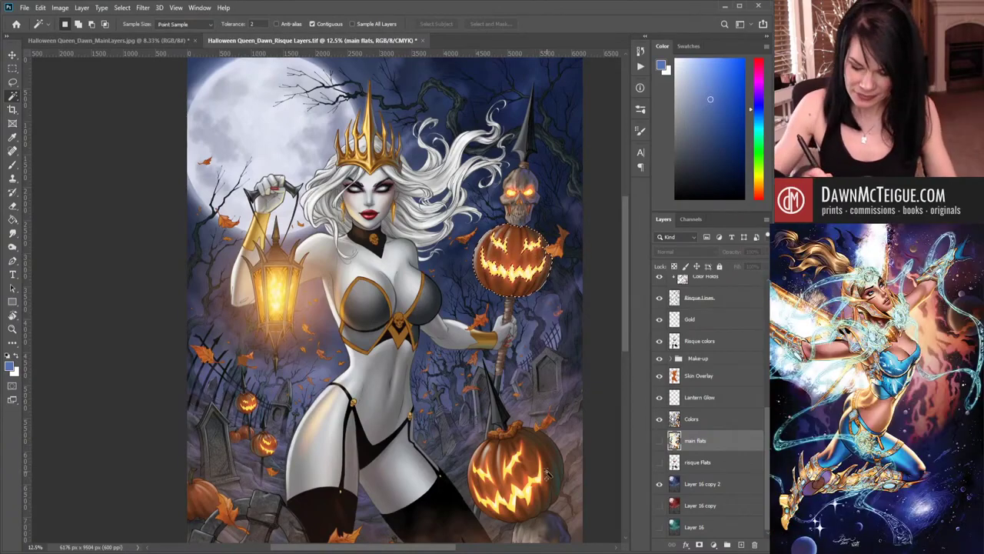
{"action": "left_click", "coordinate": [558, 475], "text": "shift"}
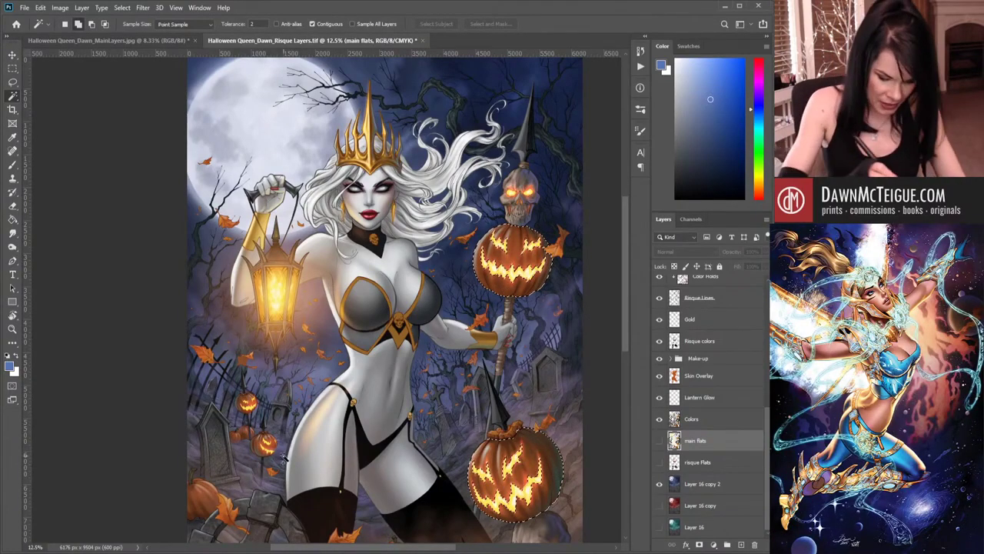
{"action": "left_click", "coordinate": [242, 405], "text": "shift"}
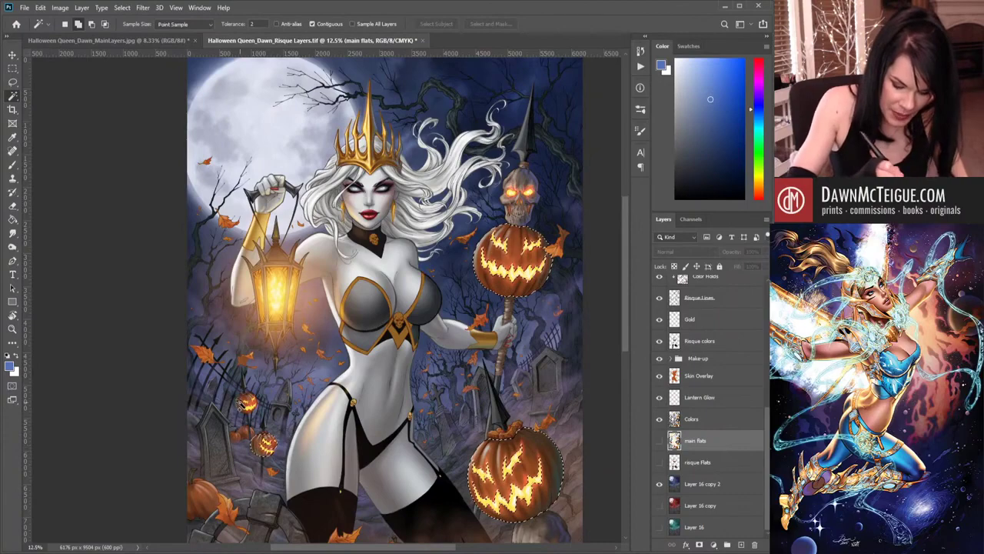
{"action": "left_click", "coordinate": [258, 448], "text": "shift"}
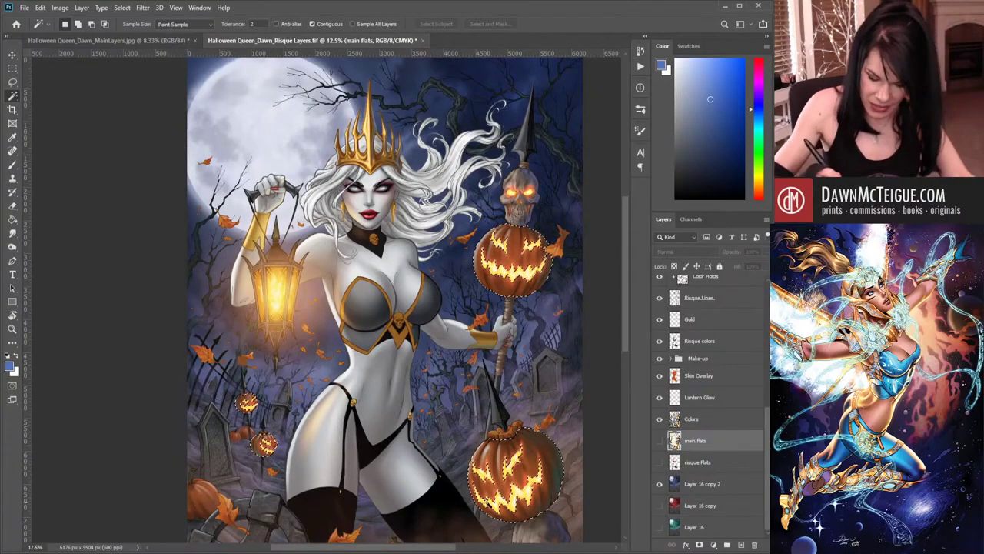
- Make the Colors layer active for painting, set the brush opacity to 40%, and sample dark orange-brown from the large pumpkin's shaded side
{"action": "left_click_drag", "start_coordinate": [501, 487], "coordinate": [459, 221]}
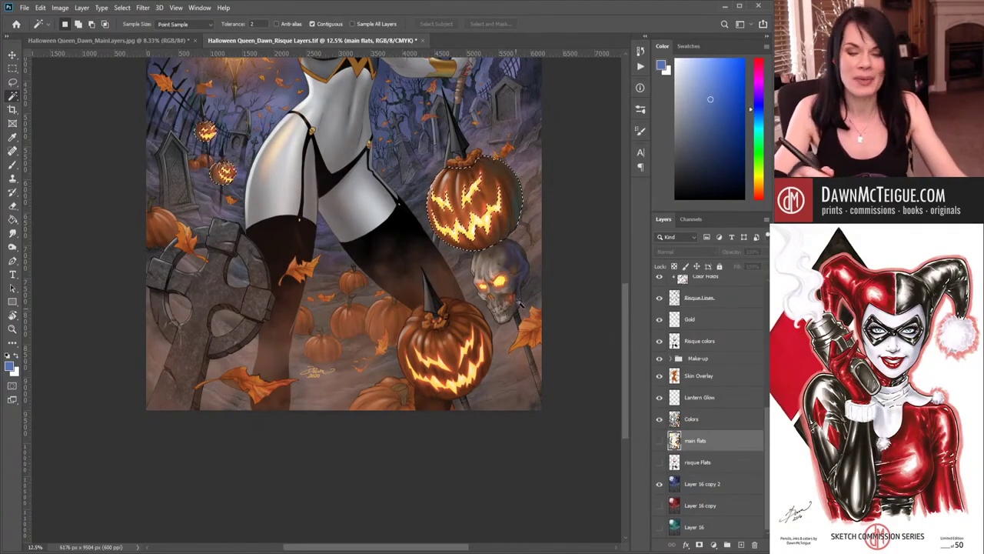
{"action": "left_click_drag", "start_coordinate": [520, 304], "coordinate": [529, 347]}
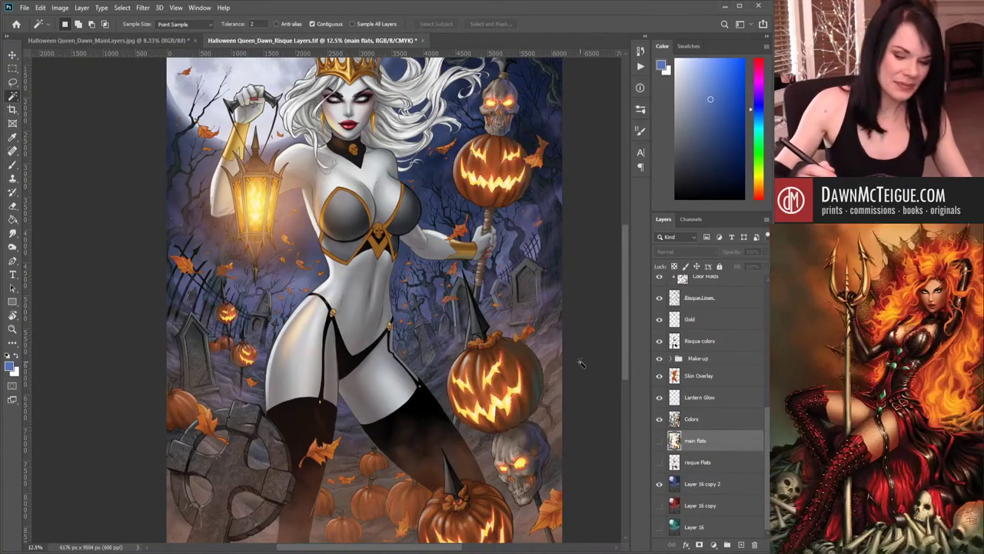
{"action": "left_click", "coordinate": [723, 420]}
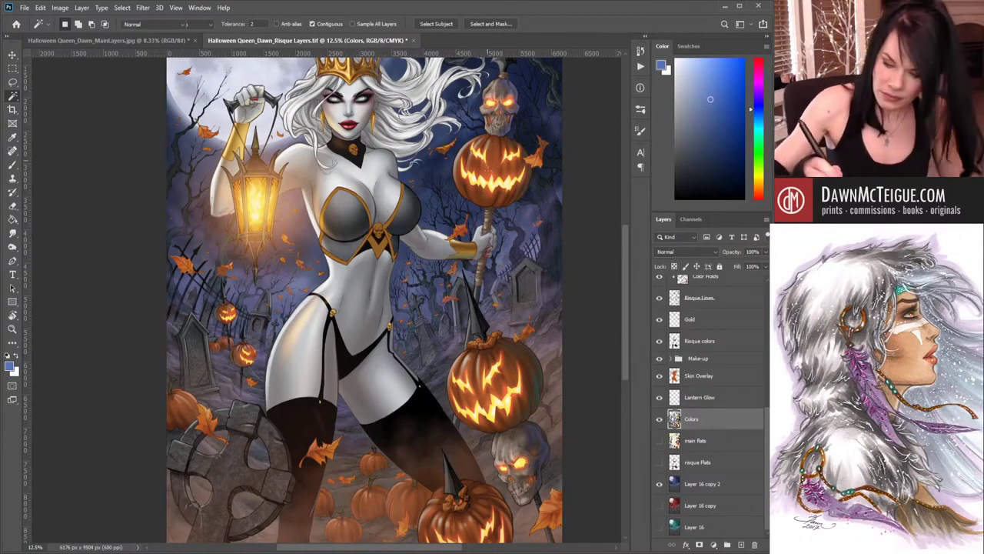
{"action": "key", "text": "b"}
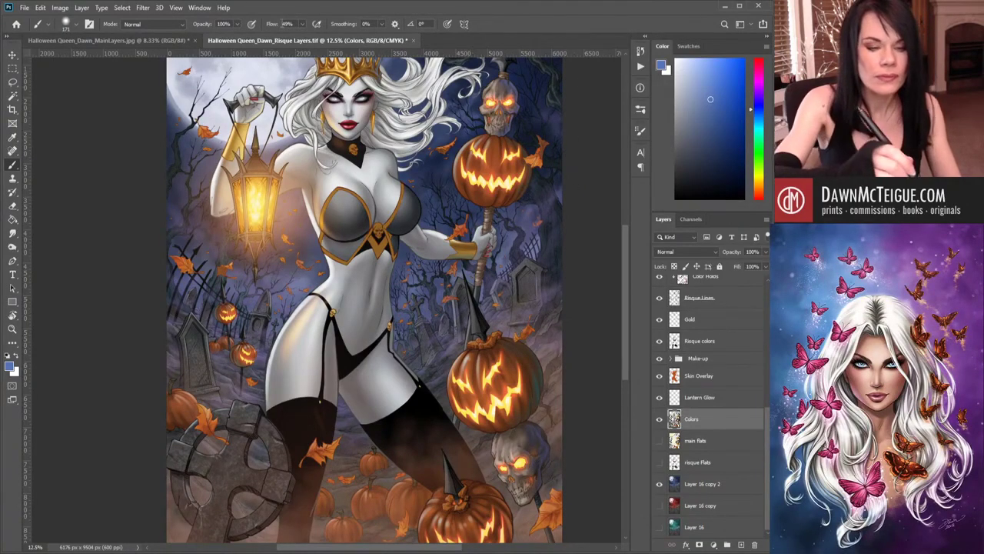
{"action": "key", "text": "4"}
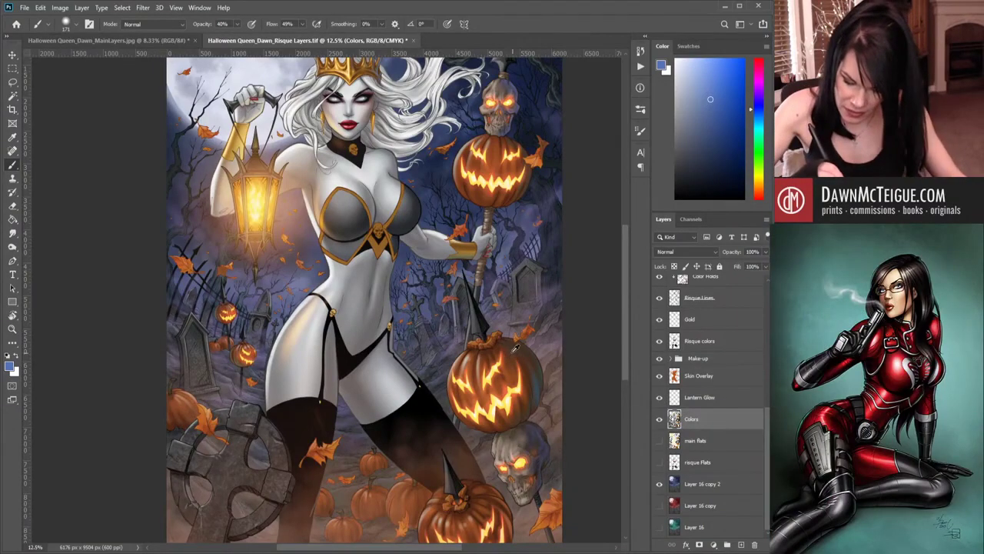
{"action": "left_click", "coordinate": [536, 380], "text": "alt"}
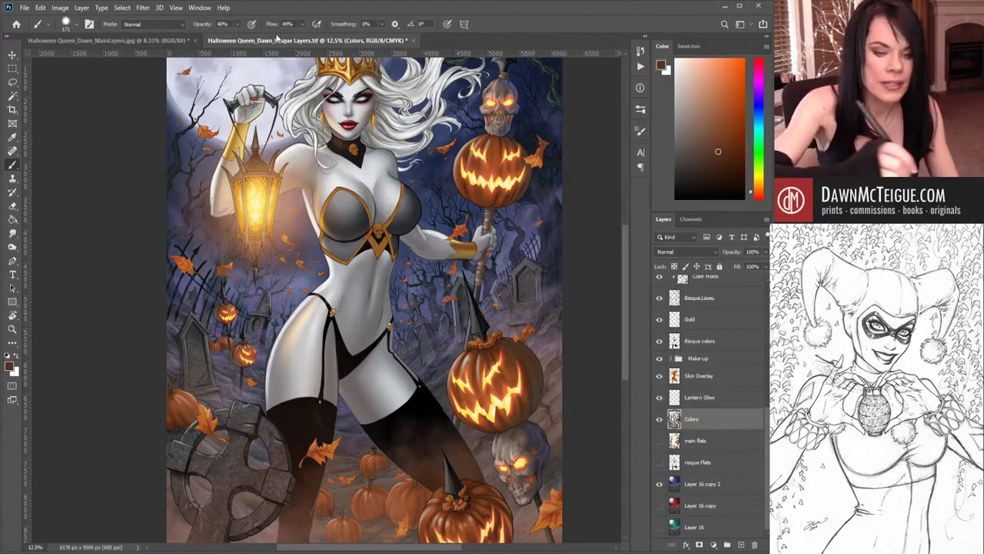
- Cover the teal reflection on the large pumpkin's shaded edge with sampled dark and mid orange-browns at 84% brush opacity
{"action": "key", "text": "8"}
{"action": "key", "text": "4"}
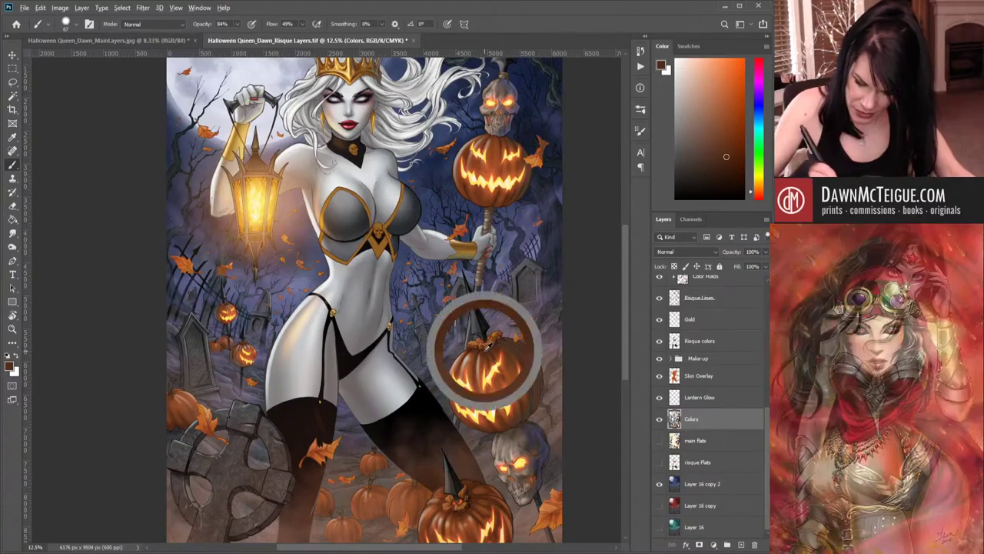
{"action": "left_click", "coordinate": [523, 367], "text": "alt"}
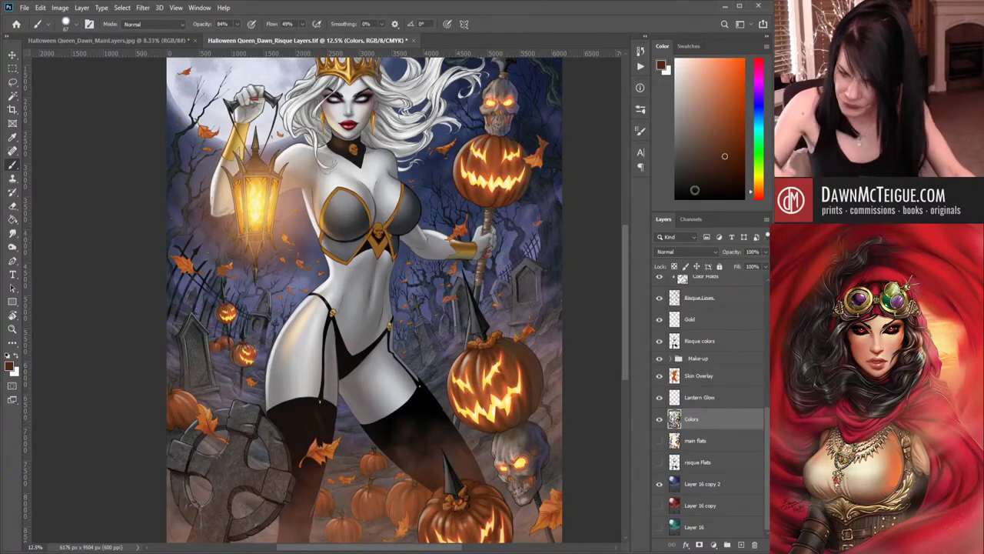
{"action": "left_click", "coordinate": [531, 403], "text": "alt"}
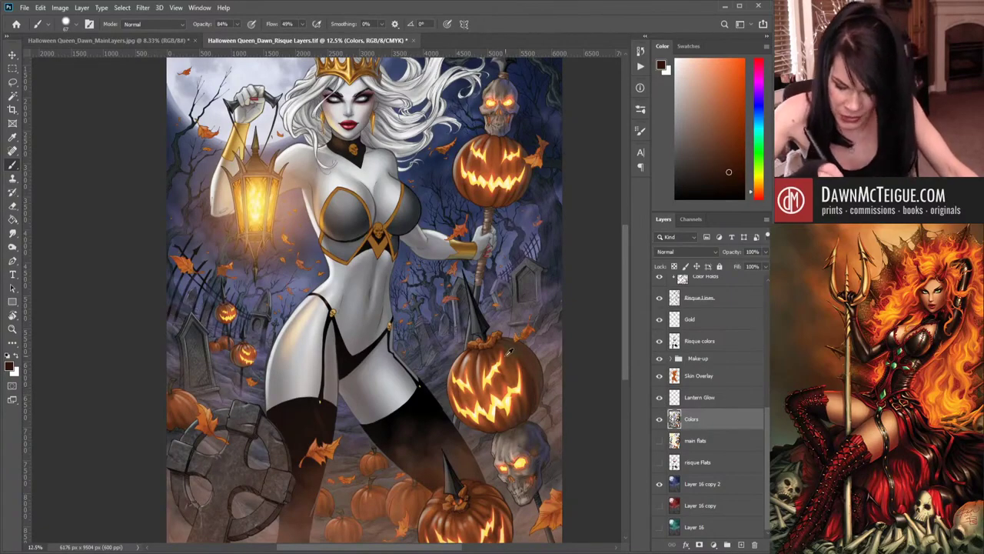
{"action": "left_click", "coordinate": [513, 416], "text": "alt"}
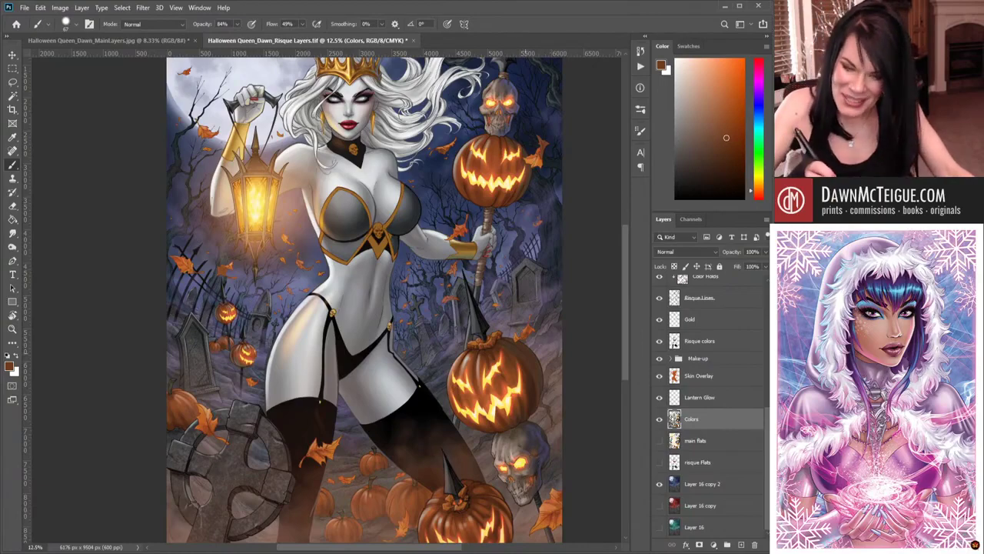
- Blend the large pumpkin's shaded side at 65% brush opacity with orange and dark brown tones sampled from its surface
{"action": "key", "text": "6"}
{"action": "key", "text": "5"}
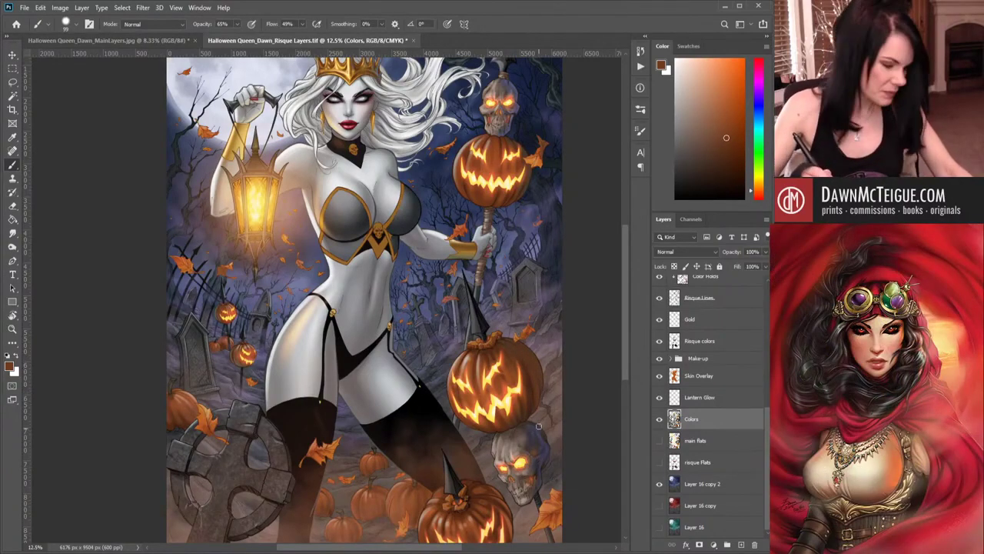
{"action": "left_click", "coordinate": [531, 396], "text": "alt"}
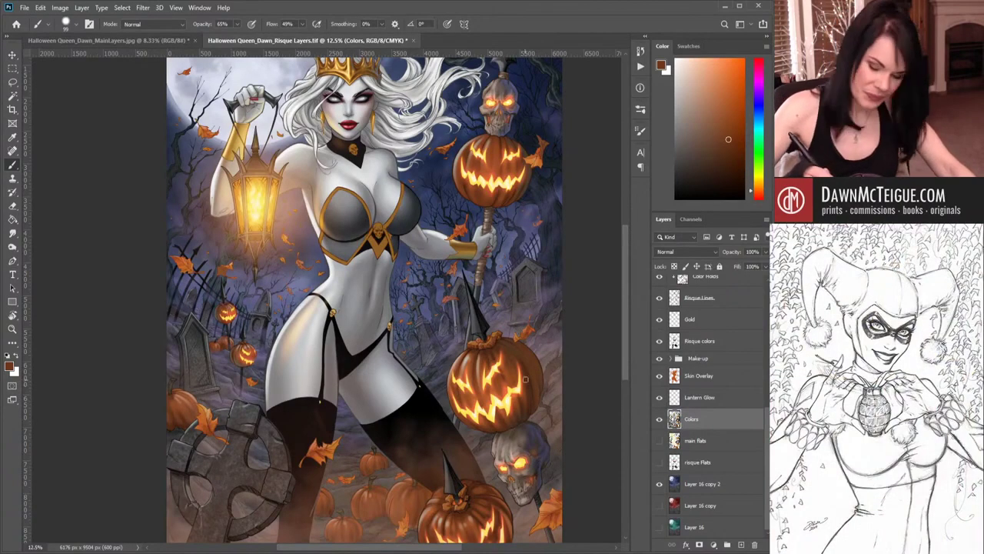
{"action": "left_click", "coordinate": [494, 345], "text": "alt"}
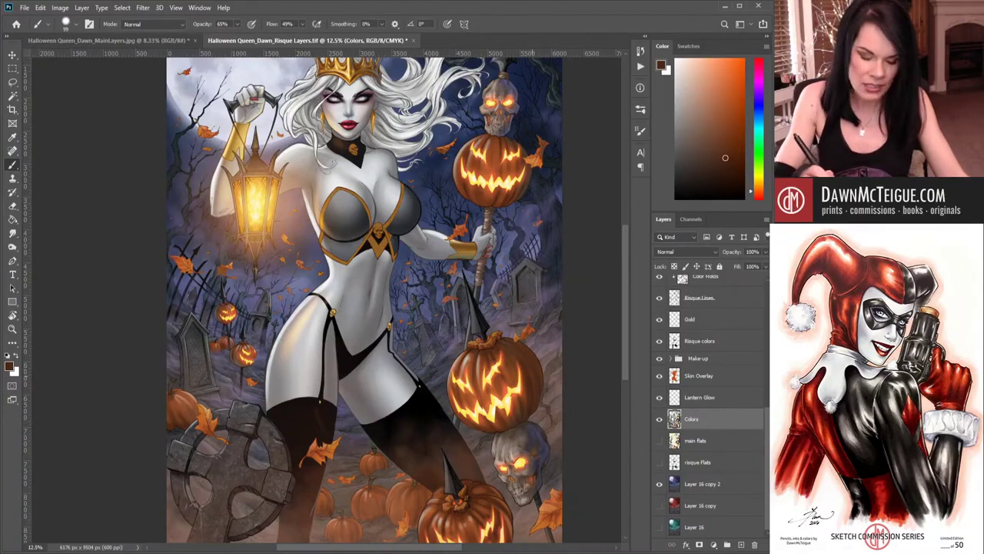
{"action": "left_click", "coordinate": [529, 403], "text": "alt"}
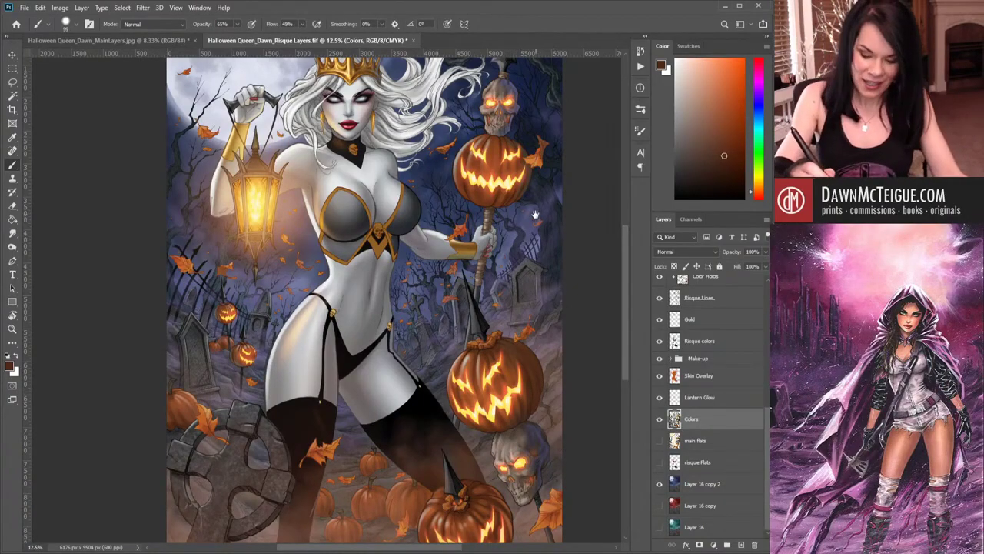
- Sample orange-brown tones from the staff's pumpkin and the small hanging jack-o'-lanterns to retouch their shading
{"action": "left_click_drag", "start_coordinate": [533, 247], "coordinate": [523, 363]}
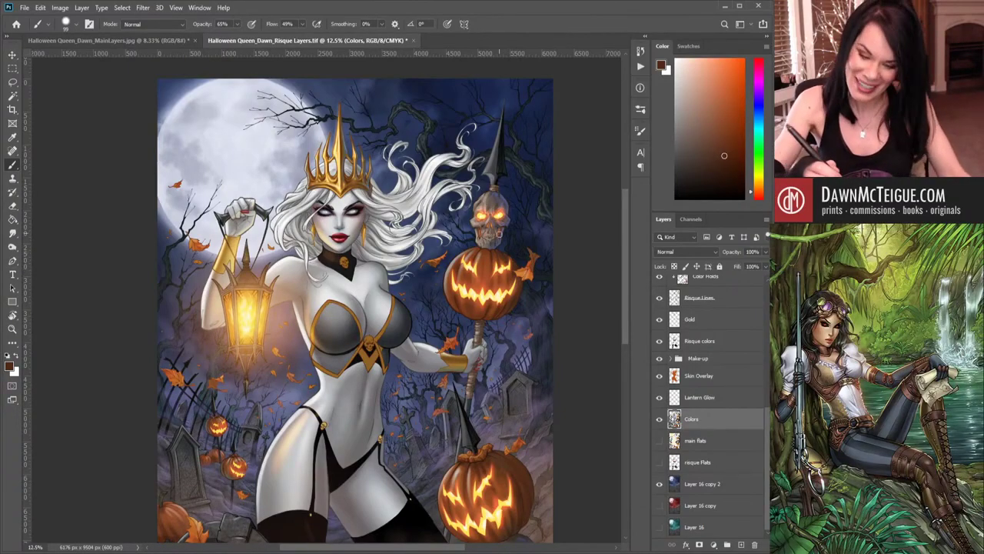
{"action": "left_click", "coordinate": [489, 248], "text": "alt"}
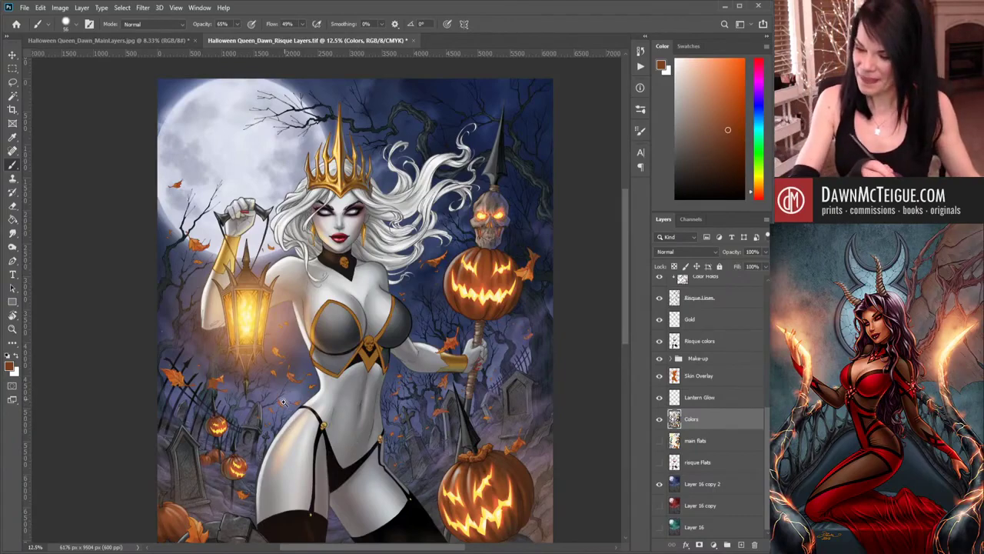
{"action": "scroll", "coordinate": [224, 435], "scroll_direction": "up", "scroll_amount": 2}
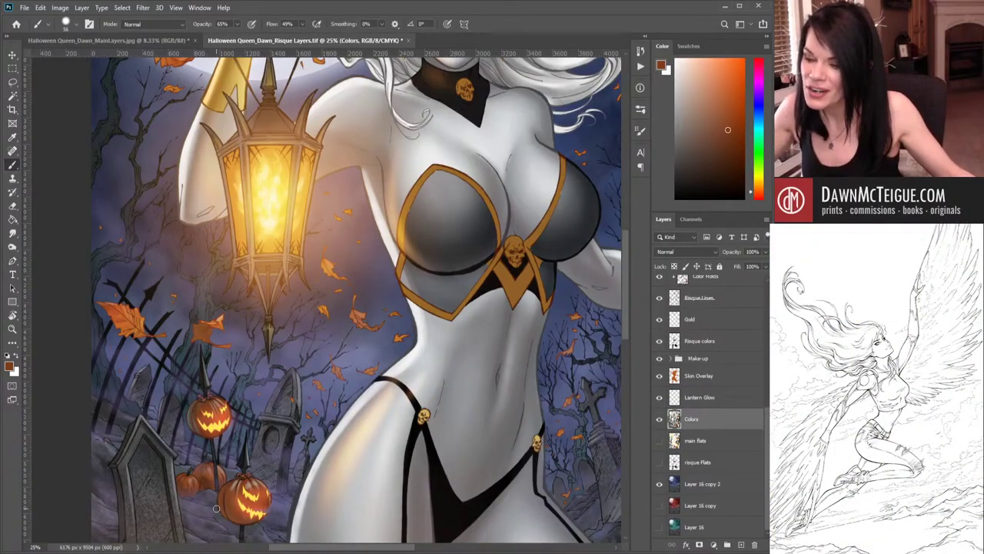
{"action": "scroll", "coordinate": [307, 530], "scroll_direction": "down", "scroll_amount": 1}
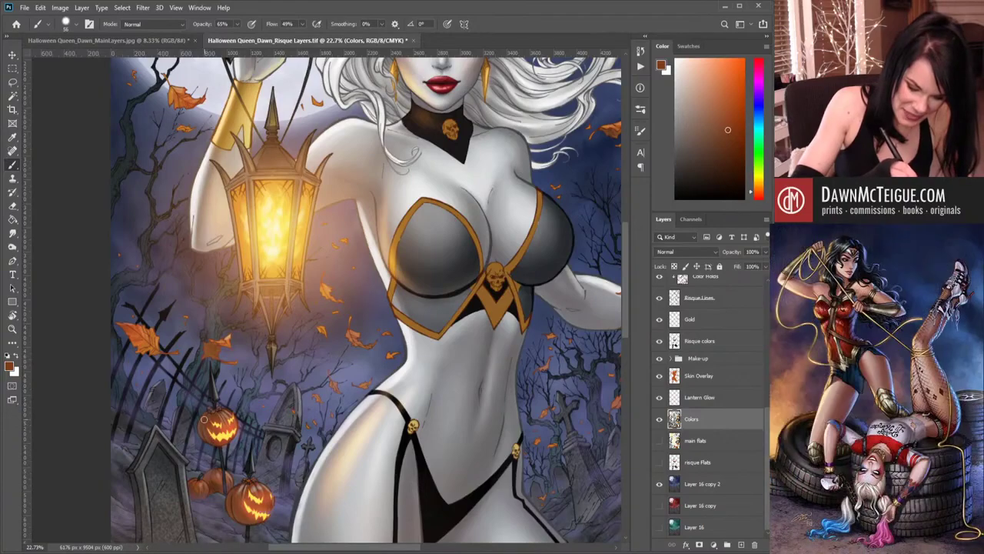
{"action": "left_click", "coordinate": [219, 474], "text": "alt"}
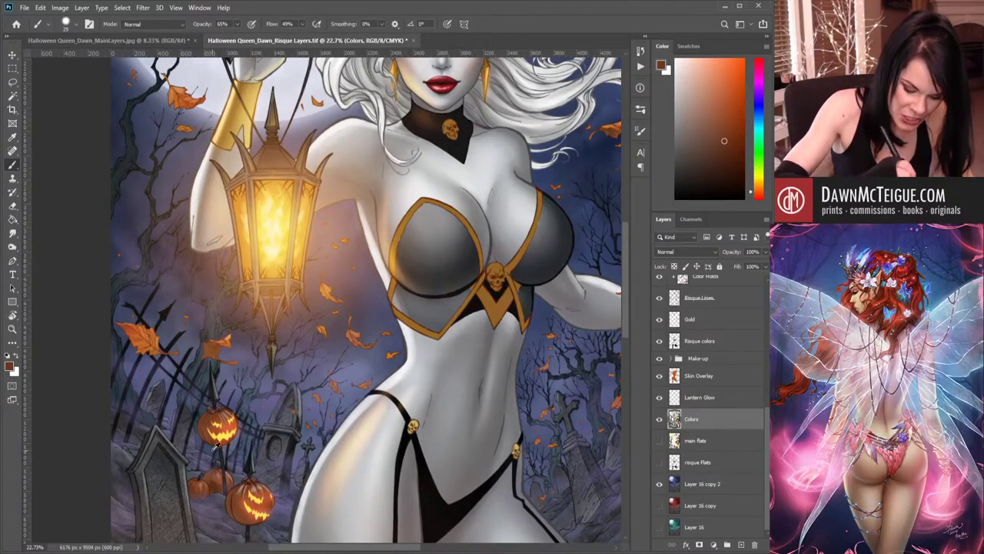
{"action": "left_click", "coordinate": [218, 481], "text": "alt"}
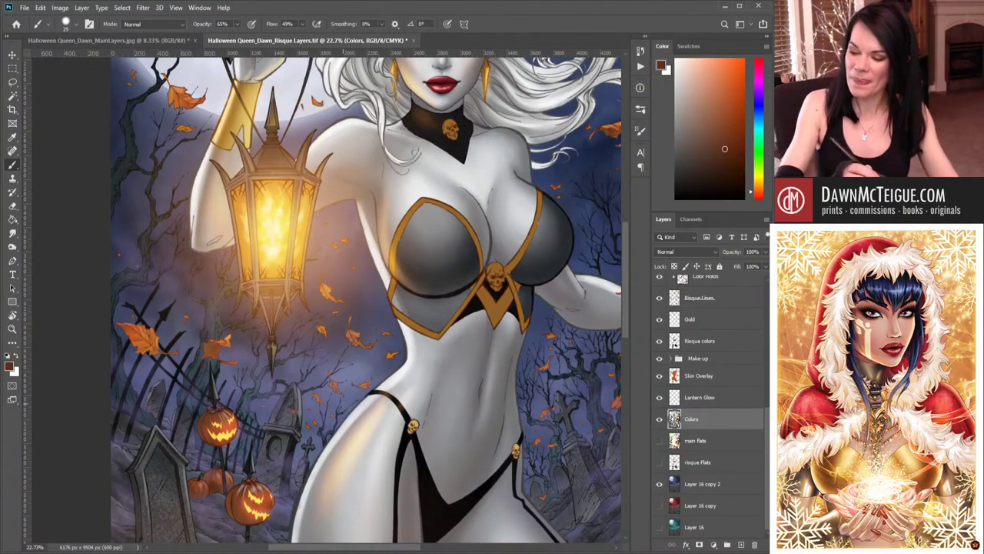
{"action": "left_click_drag", "start_coordinate": [366, 421], "coordinate": [275, 363]}
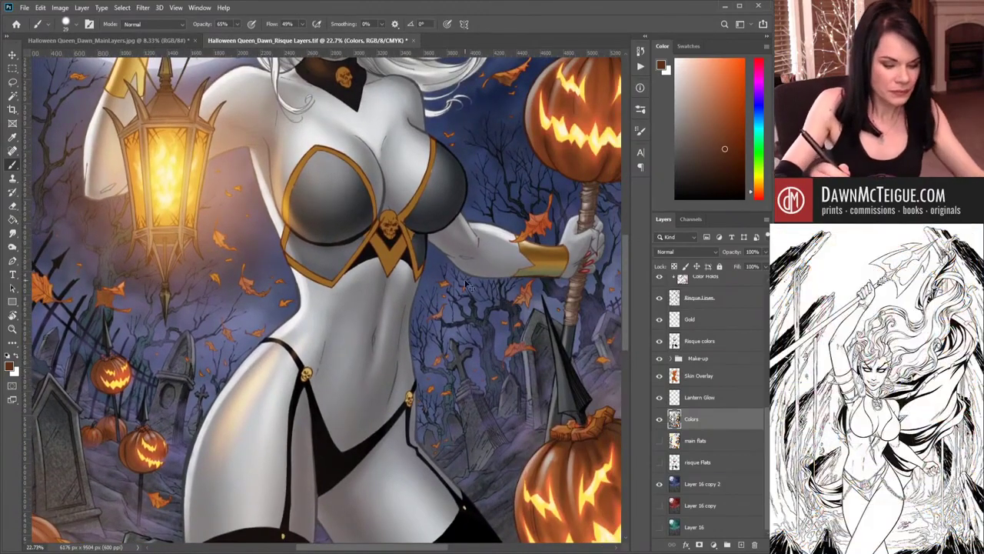
{"action": "scroll", "coordinate": [481, 280], "scroll_direction": "down", "scroll_amount": 1}
{"action": "left_click_drag", "start_coordinate": [480, 282], "coordinate": [345, 358]}
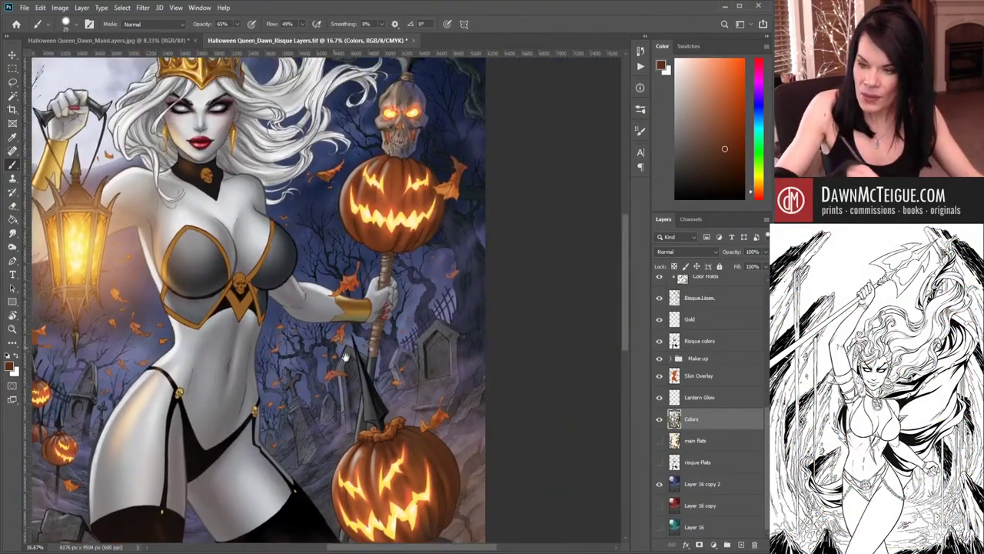
{"action": "scroll", "coordinate": [345, 358], "scroll_direction": "up", "scroll_amount": 2}
{"action": "scroll", "coordinate": [345, 358], "scroll_direction": "down", "scroll_amount": 2}
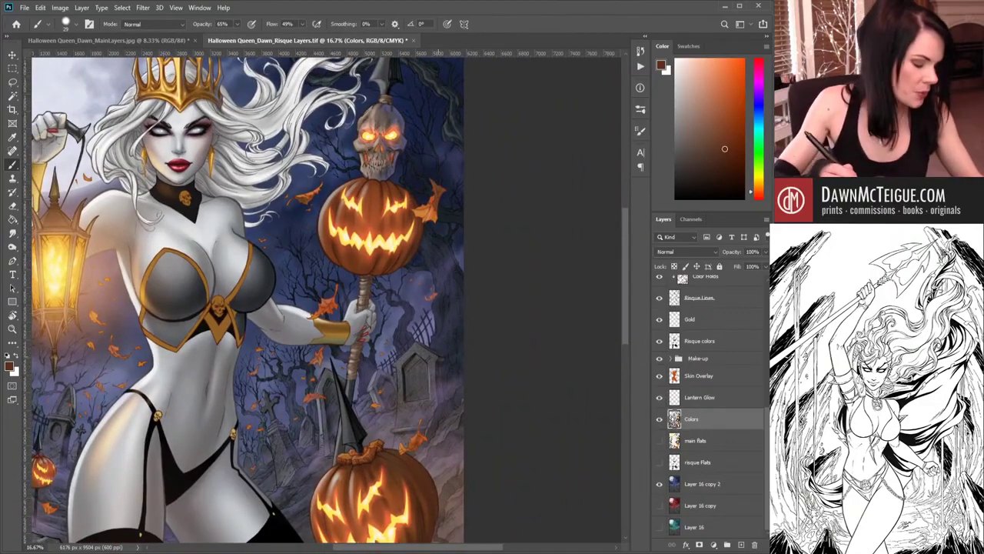
- Paint blue-violet reflected light along the large pumpkin's shaded edge with a colour sampled from the night background, at 73% brush opacity and 58% flow
{"action": "left_click", "coordinate": [422, 294], "text": "alt"}
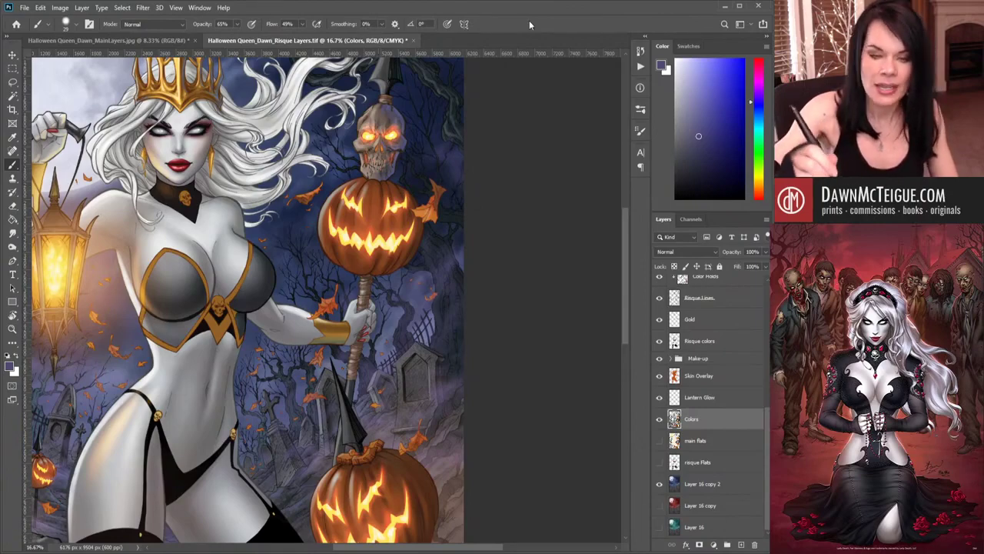
{"action": "key", "text": "7"}
{"action": "key", "text": "3"}
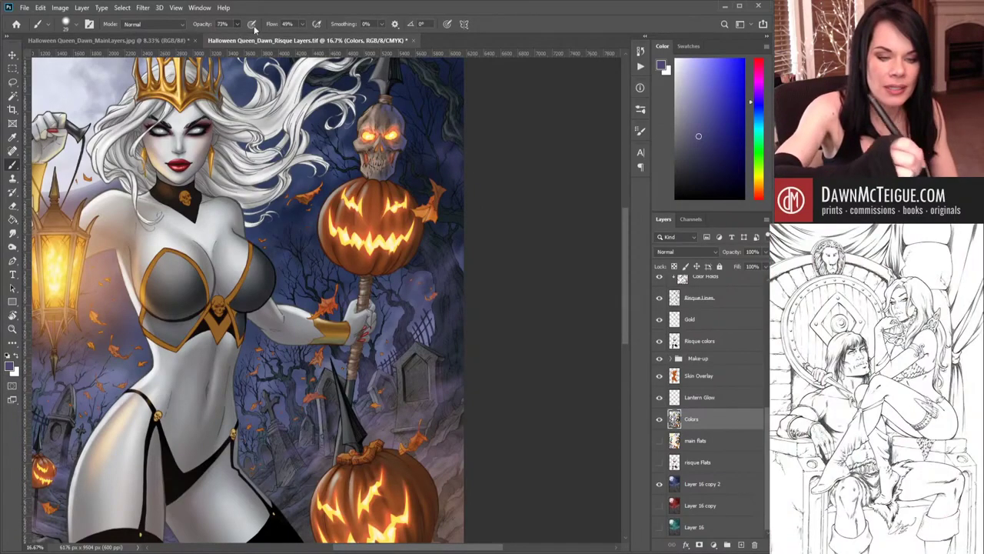
{"action": "key", "text": "shift+5"}
{"action": "key", "text": "shift+8"}
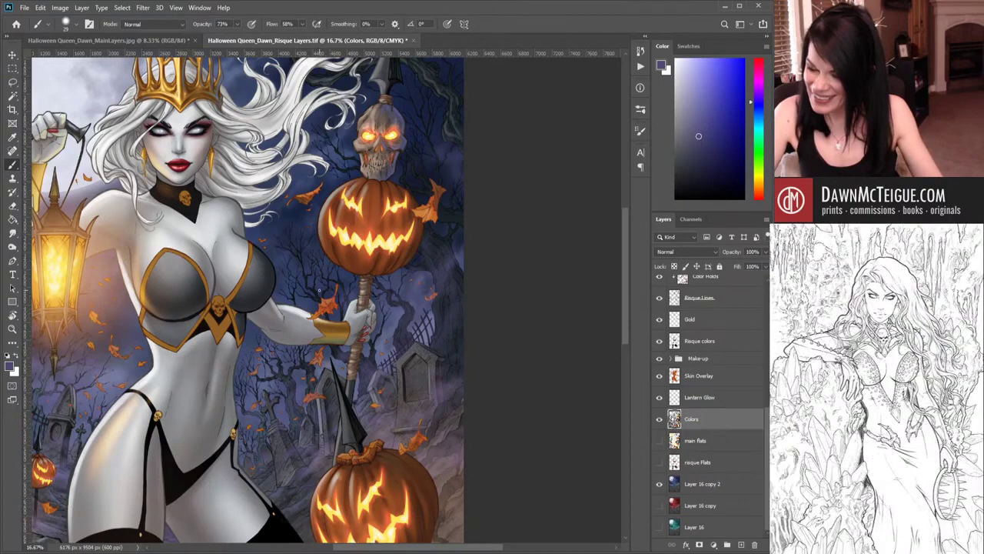
{"action": "left_click_drag", "start_coordinate": [415, 405], "coordinate": [509, 388]}
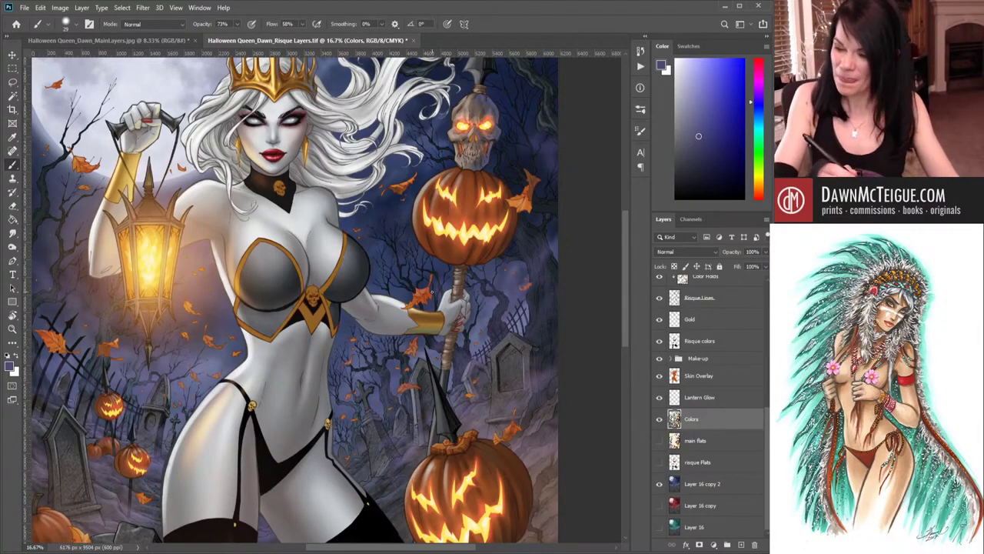
{"action": "left_click_drag", "start_coordinate": [471, 286], "coordinate": [456, 330]}
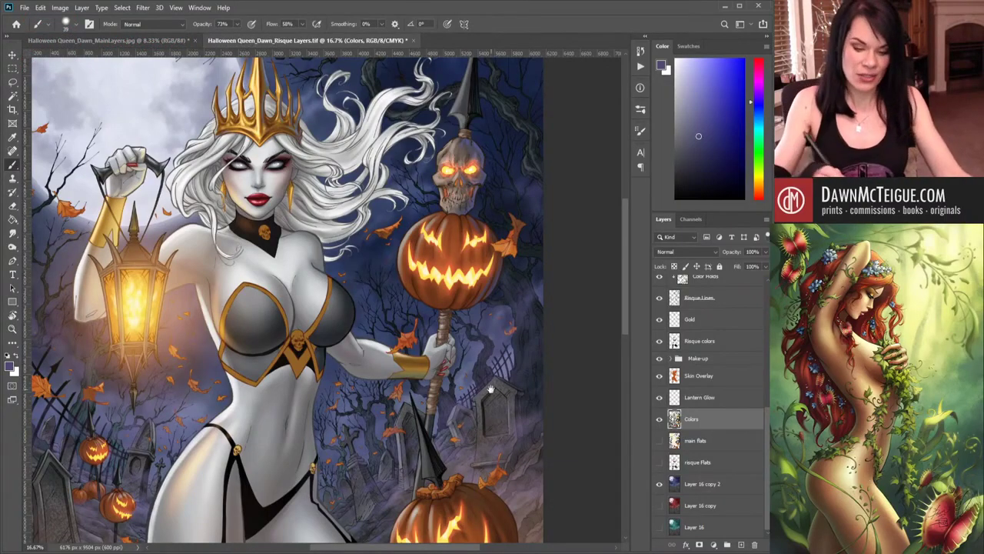
{"action": "left_click_drag", "start_coordinate": [480, 426], "coordinate": [468, 341]}
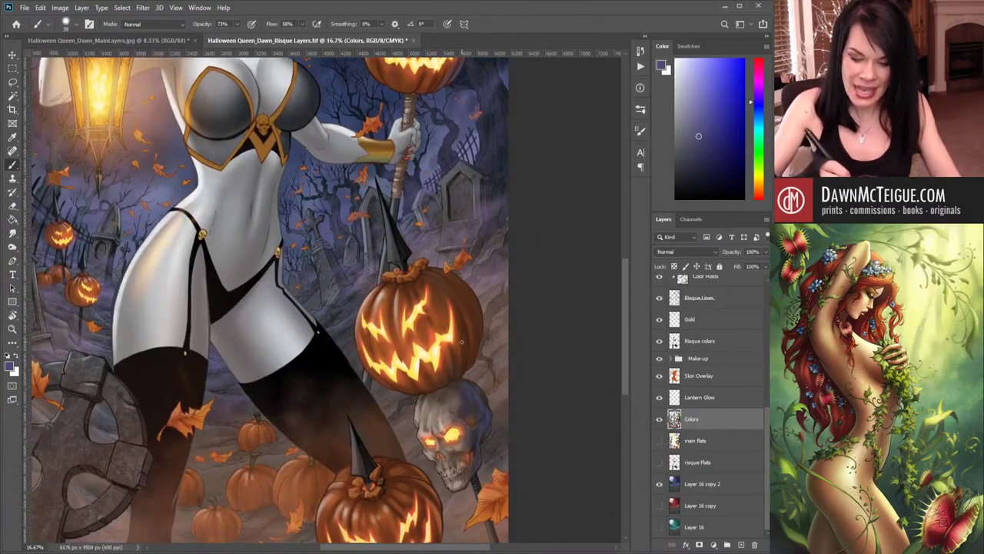
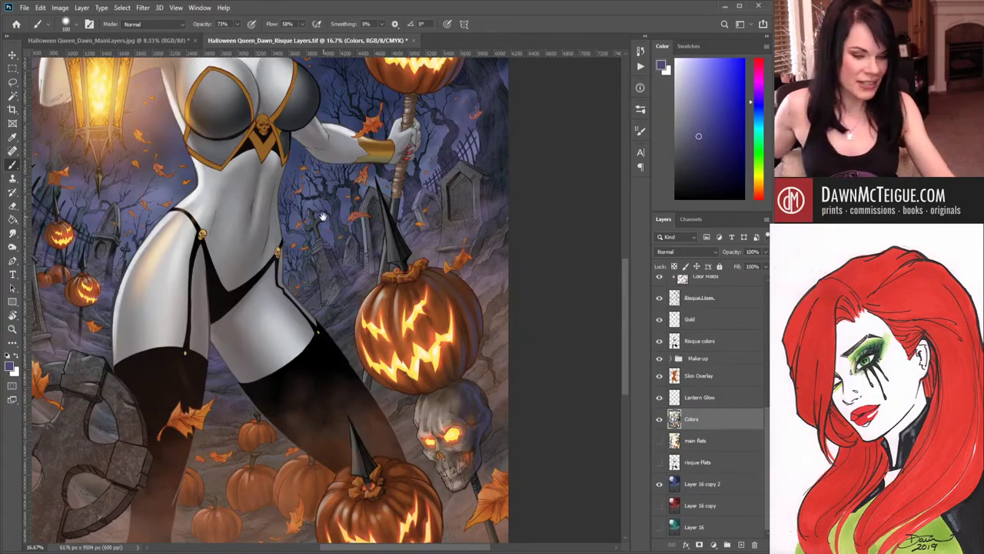
- Examine the retouched pumpkins, skulls and crown up close to judge how their lighting fits the blue night background
{"action": "left_click_drag", "start_coordinate": [323, 217], "coordinate": [436, 318]}
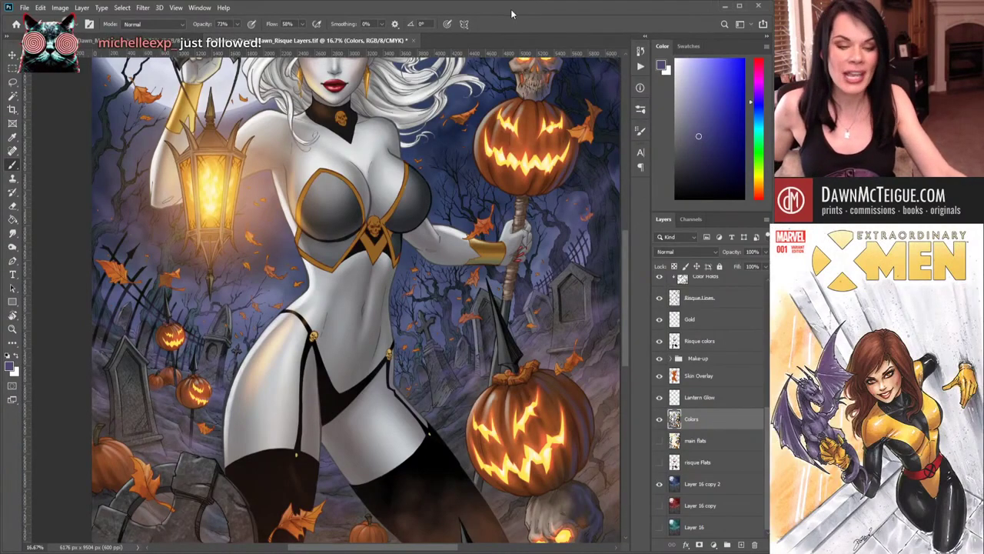
{"action": "scroll", "coordinate": [419, 241], "scroll_direction": "up", "scroll_amount": 1}
{"action": "scroll", "coordinate": [420, 241], "scroll_direction": "up", "scroll_amount": 3}
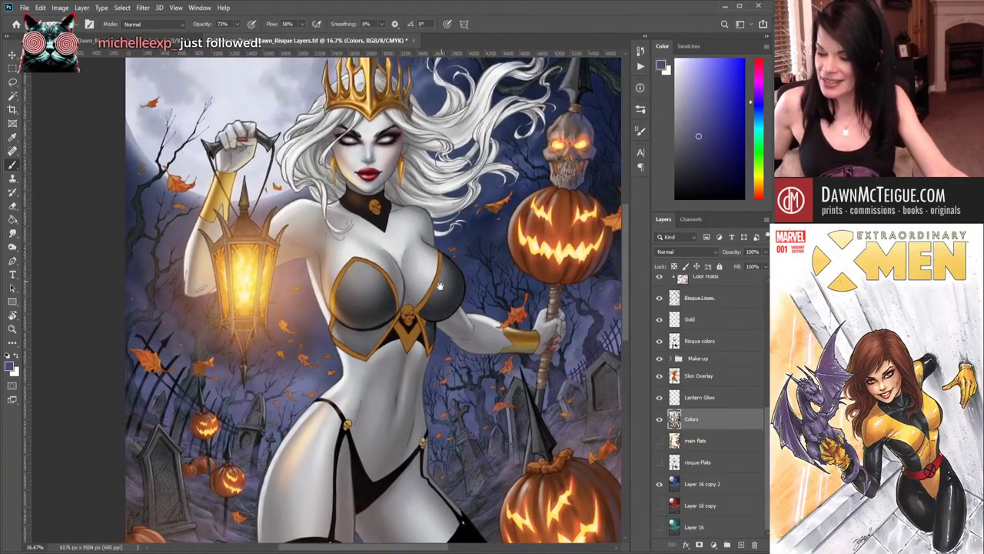
{"action": "left_click_drag", "start_coordinate": [442, 314], "coordinate": [422, 353]}
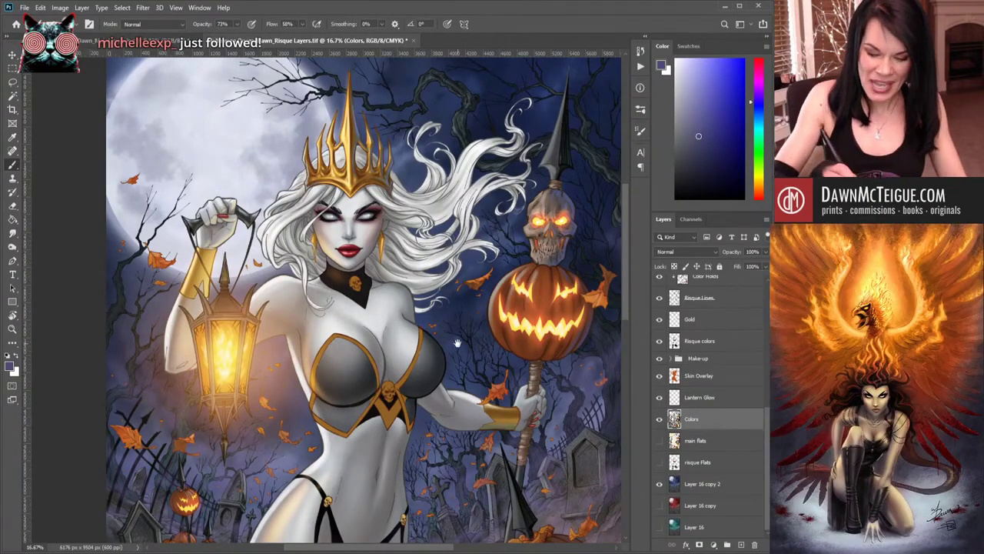
{"action": "left_click_drag", "start_coordinate": [461, 340], "coordinate": [429, 284]}
{"action": "left_click_drag", "start_coordinate": [417, 366], "coordinate": [408, 311]}
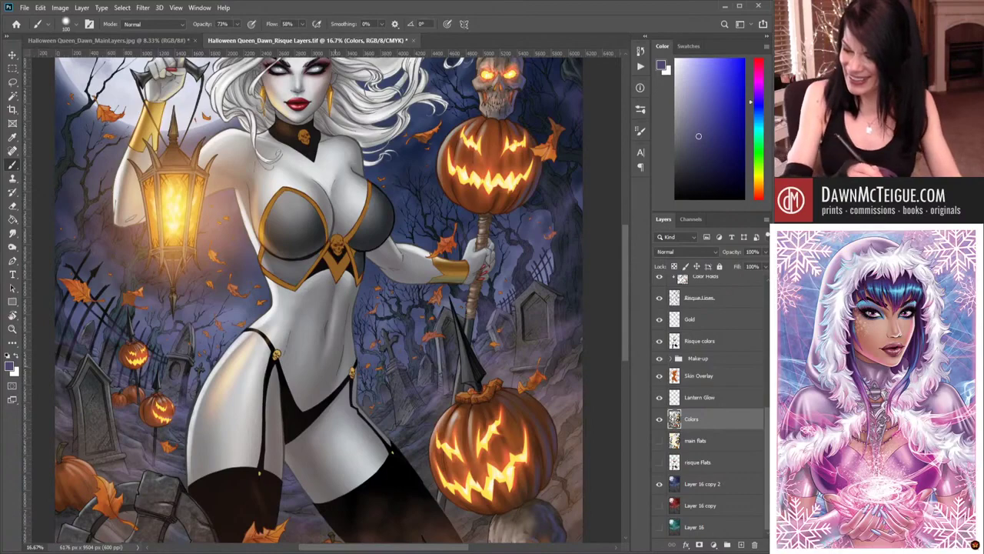
{"action": "left_click_drag", "start_coordinate": [407, 382], "coordinate": [445, 360]}
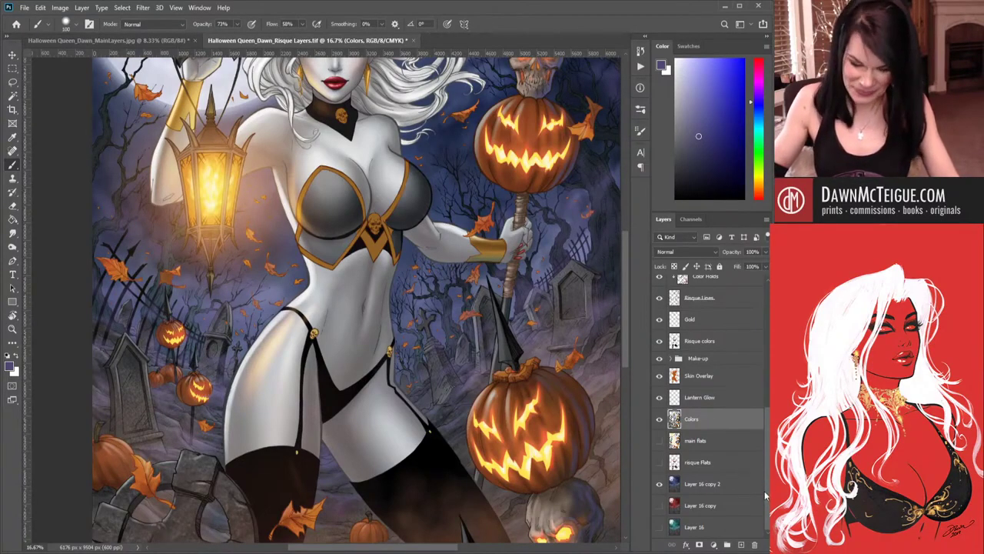
{"action": "left_click_drag", "start_coordinate": [401, 323], "coordinate": [410, 415]}
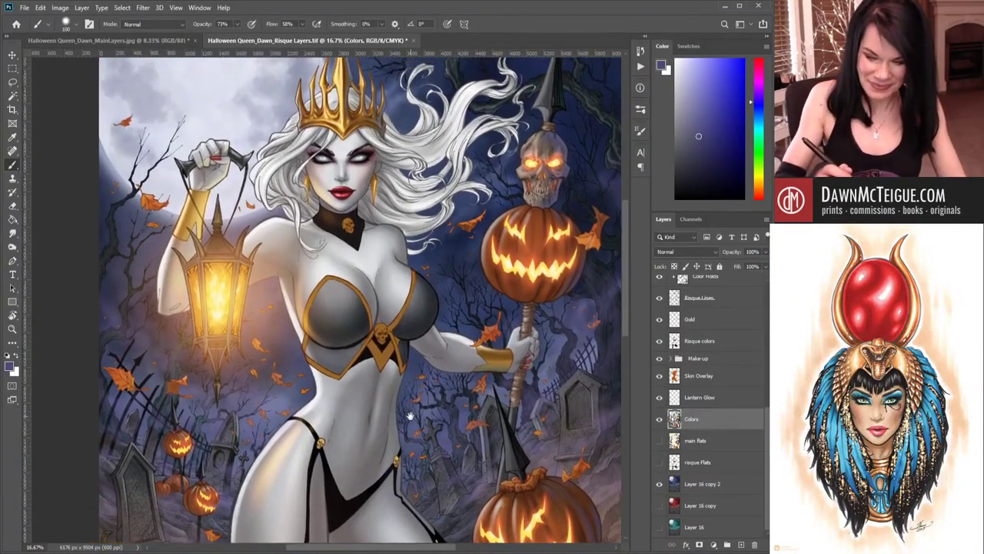
{"action": "mouse_move", "coordinate": [537, 409]}
{"action": "left_mouse_down"}
{"action": "mouse_move", "coordinate": [405, 337]}
{"action": "mouse_move", "coordinate": [437, 231]}
{"action": "left_mouse_up"}
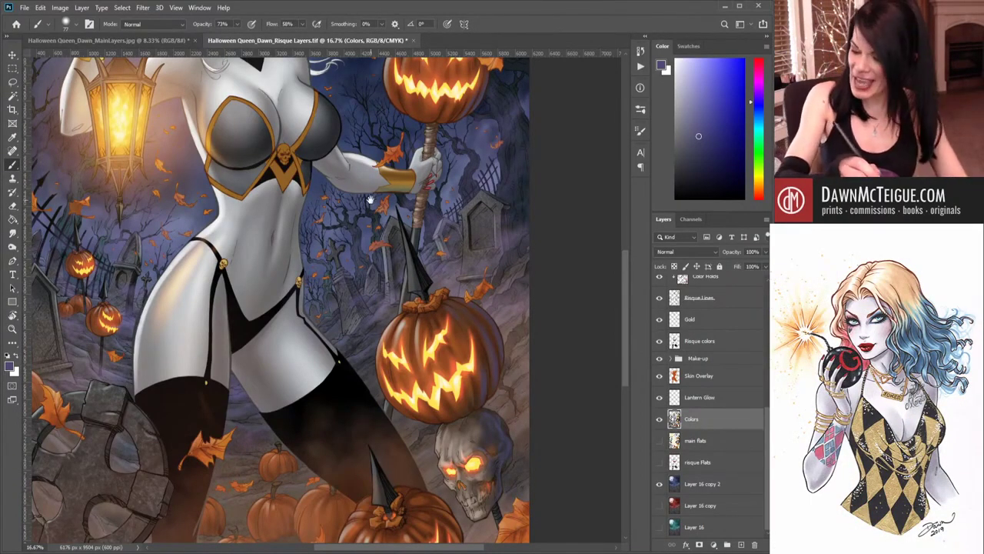
{"action": "left_click_drag", "start_coordinate": [370, 199], "coordinate": [444, 332]}
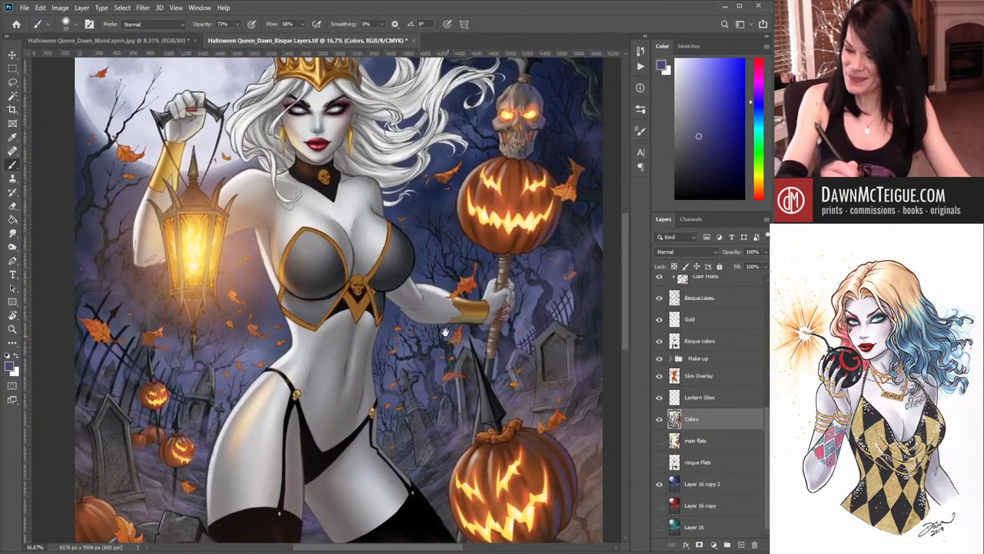
- Compare the whole blue night illustration with the teal version in Halloween Queen_Dawn_MainLayers.jpg
{"action": "scroll", "coordinate": [433, 230], "scroll_direction": "down", "scroll_amount": 1}
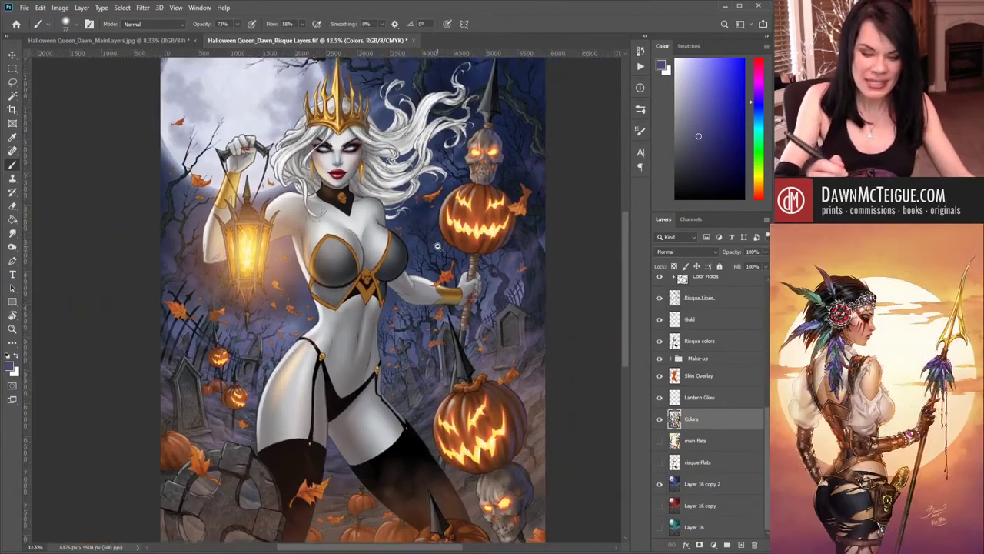
{"action": "scroll", "coordinate": [437, 246], "scroll_direction": "down", "scroll_amount": 1}
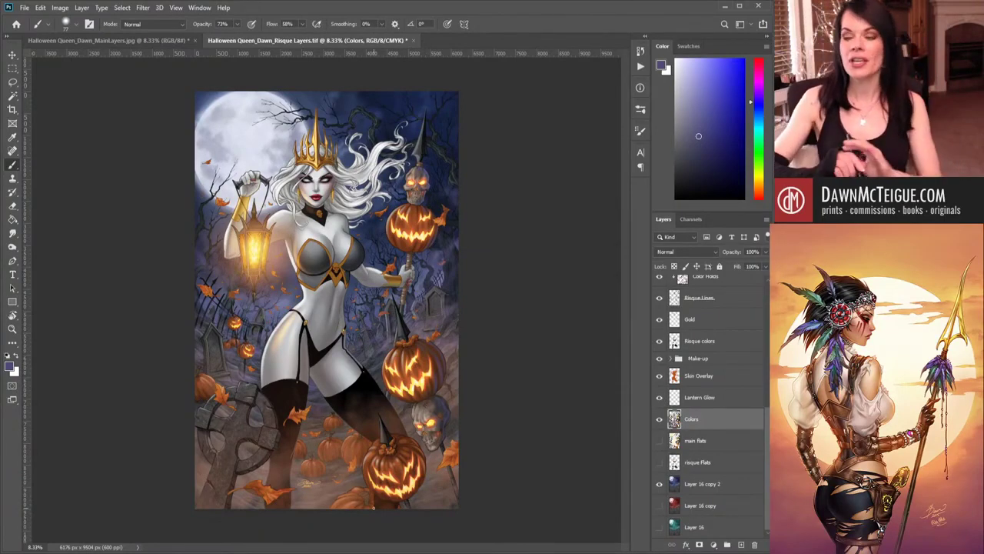
{"action": "left_click", "coordinate": [123, 39]}
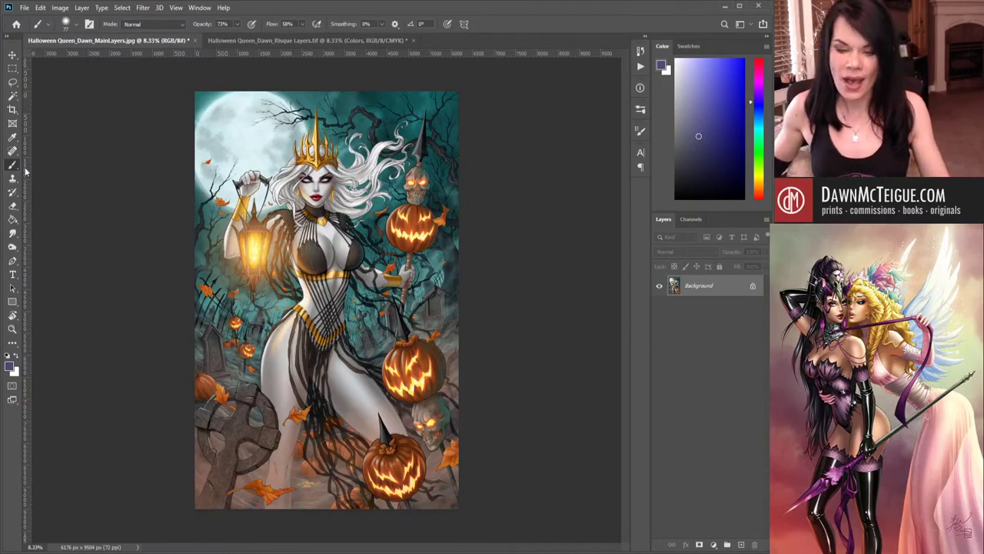
{"action": "left_click", "coordinate": [253, 40]}
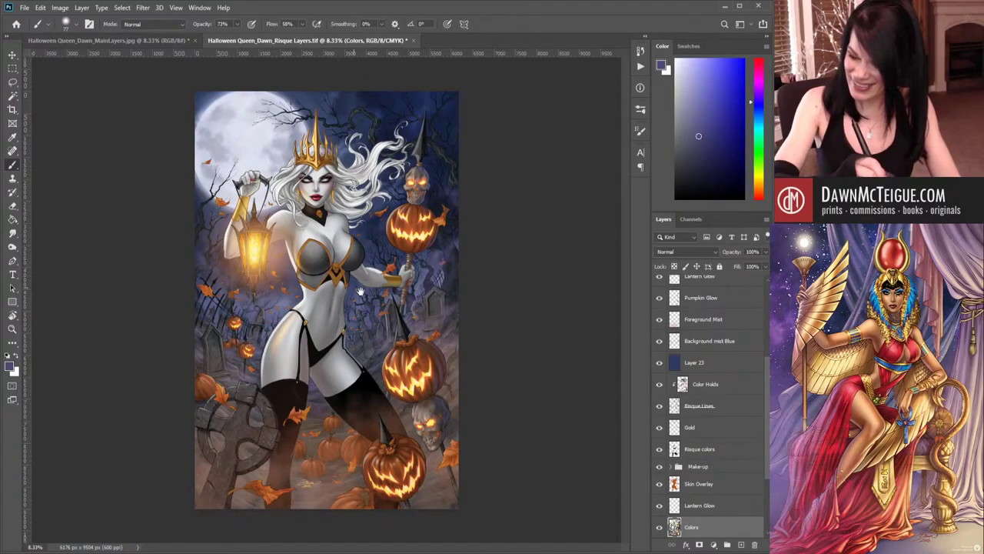
- Inspect the large pumpkin, lower skull, stone cross and graveyard for remaining colour mismatches, both up close and in the full composition
{"action": "left_click", "coordinate": [423, 321]}
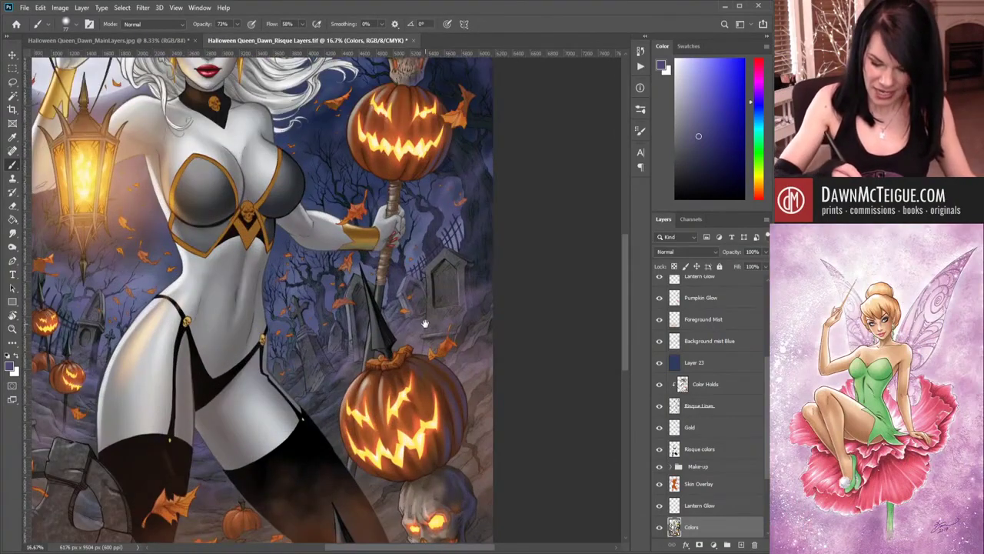
{"action": "scroll", "coordinate": [428, 263], "scroll_direction": "down", "scroll_amount": 3}
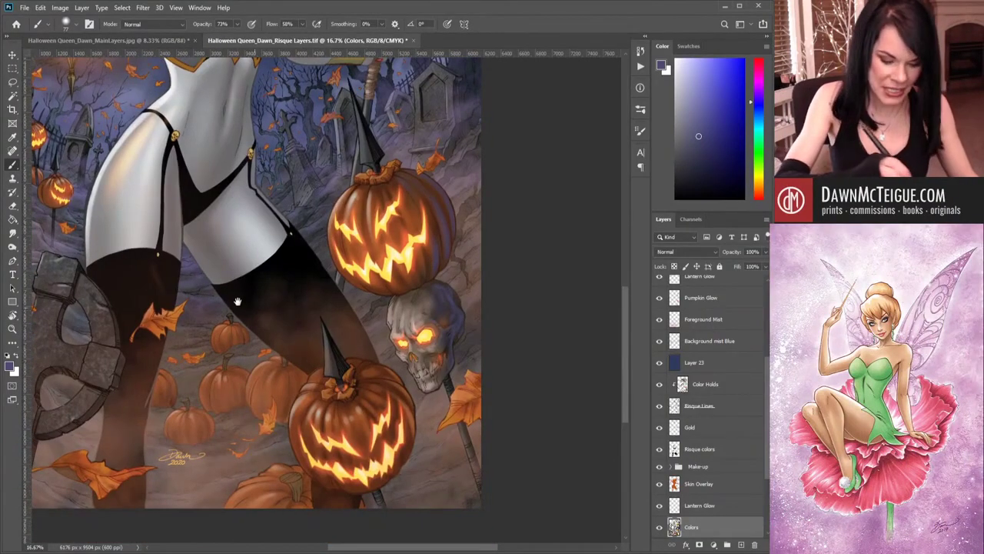
{"action": "left_click_drag", "start_coordinate": [351, 342], "coordinate": [437, 381]}
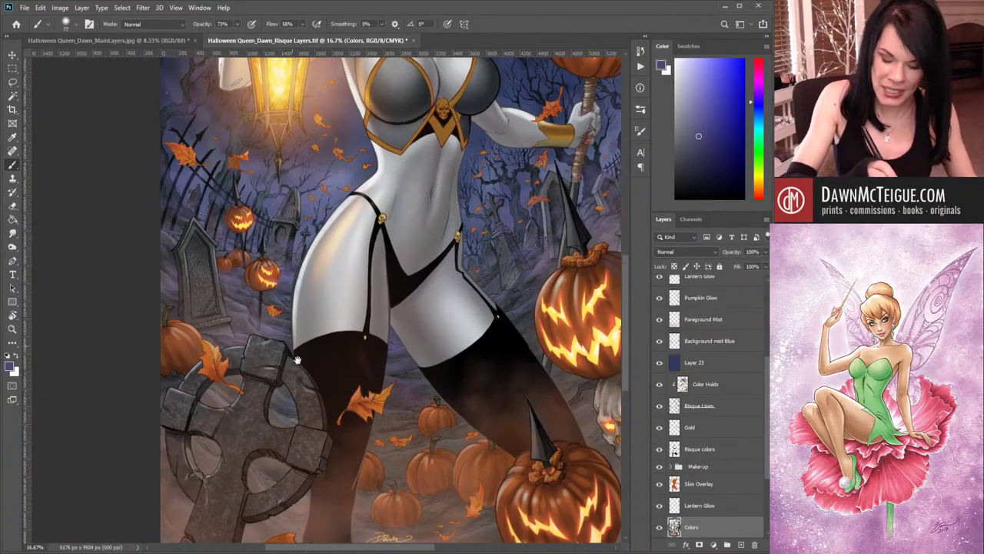
{"action": "left_click_drag", "start_coordinate": [297, 360], "coordinate": [308, 374]}
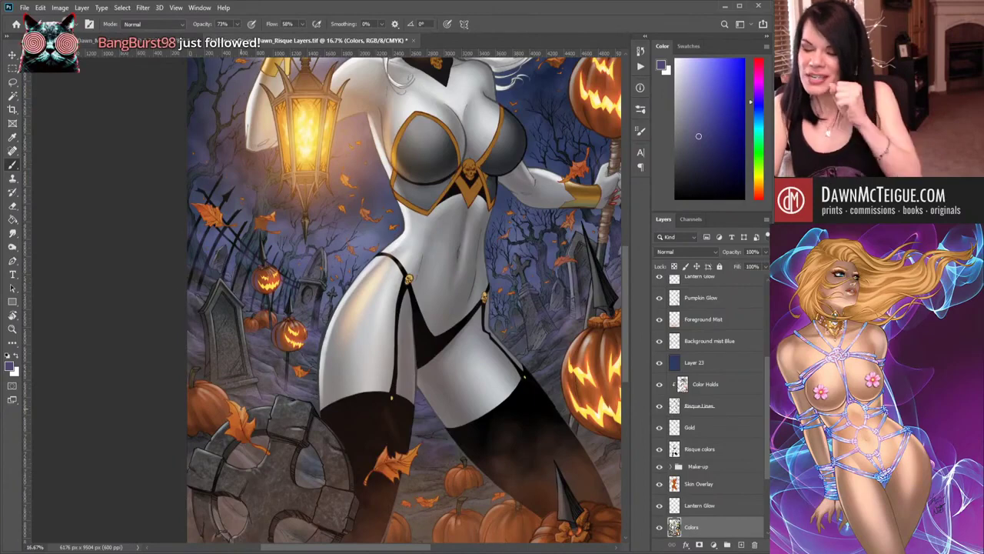
{"action": "key", "text": "ctrl+Tab"}
{"action": "key", "text": "ctrl+Tab"}
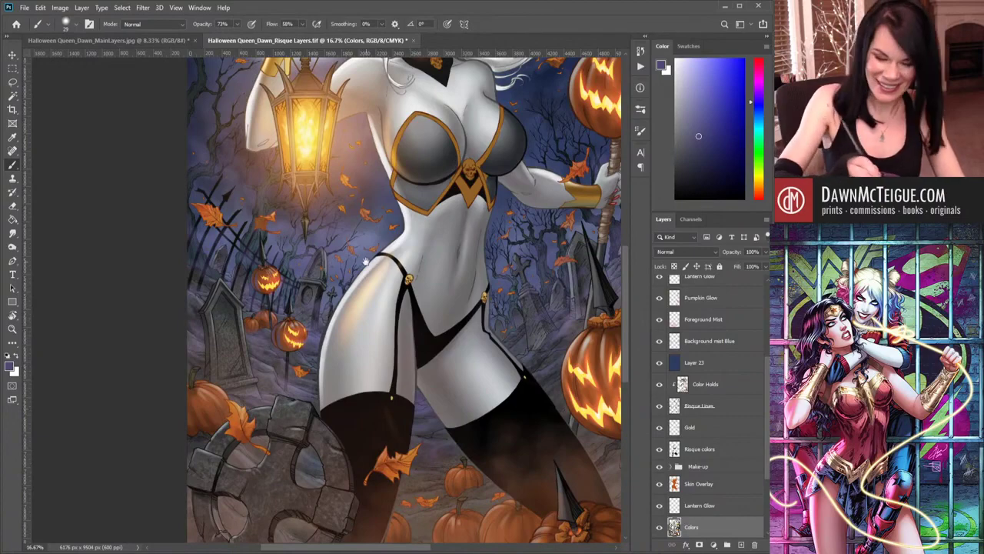
{"action": "scroll", "coordinate": [373, 302], "scroll_direction": "up", "scroll_amount": 2}
{"action": "scroll", "coordinate": [372, 302], "scroll_direction": "up", "scroll_amount": 1}
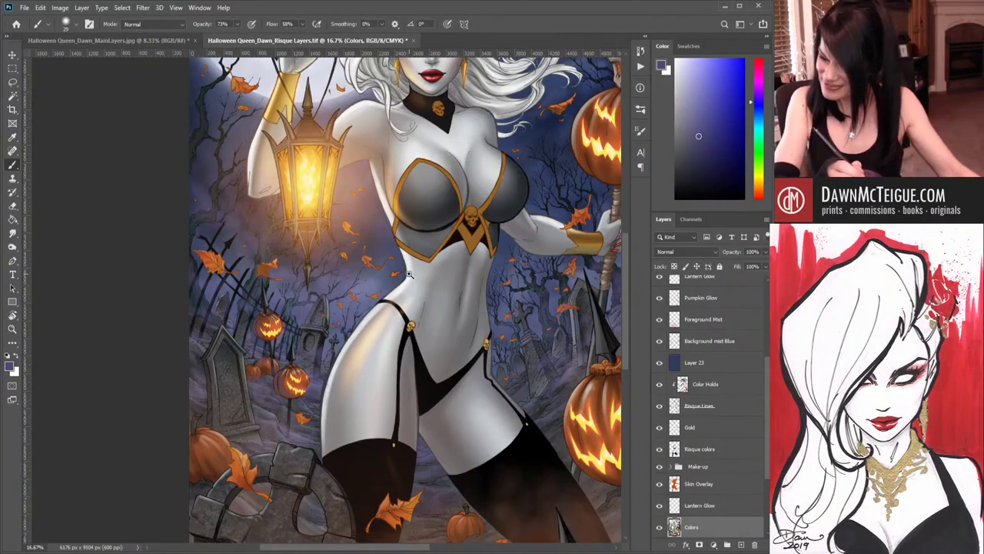
{"action": "scroll", "coordinate": [412, 283], "scroll_direction": "down", "scroll_amount": 1}
{"action": "scroll", "coordinate": [413, 289], "scroll_direction": "down", "scroll_amount": 1}
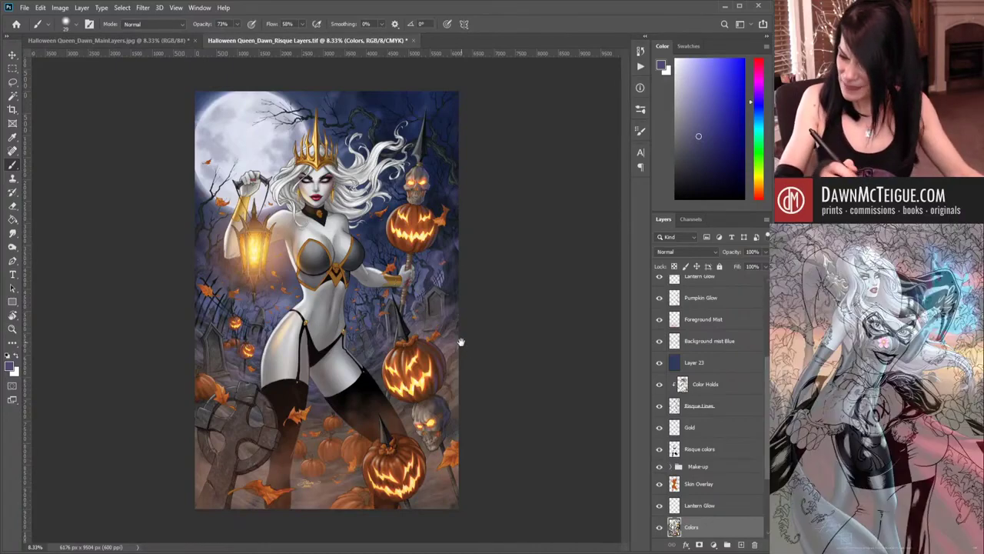
{"action": "scroll", "coordinate": [415, 300], "scroll_direction": "up", "scroll_amount": 1}
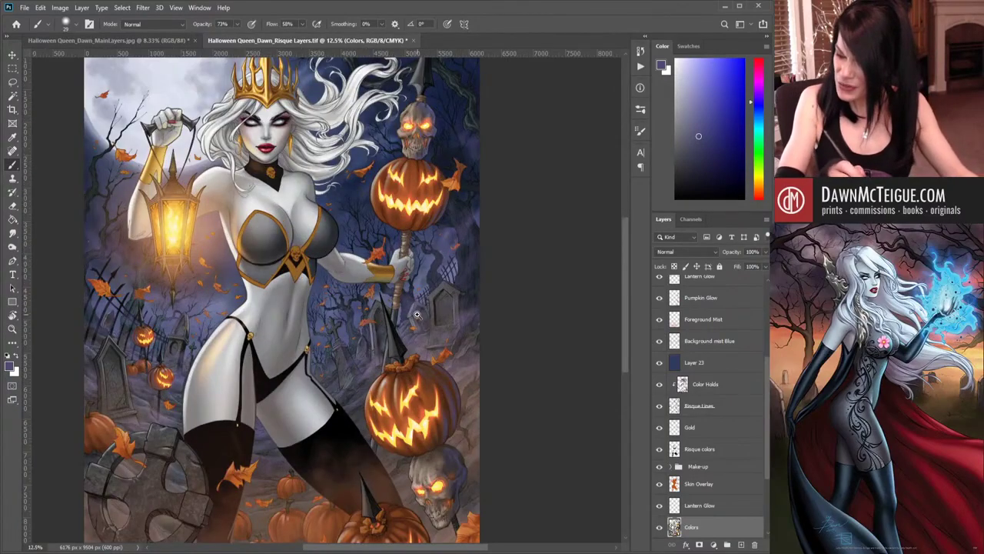
{"action": "scroll", "coordinate": [416, 314], "scroll_direction": "up", "scroll_amount": 1}
- Try isolating the staff-holding hand and arm with the Magic Wand on the main flats layer, and clear the selection
{"action": "left_click_drag", "start_coordinate": [371, 265], "coordinate": [479, 436]}
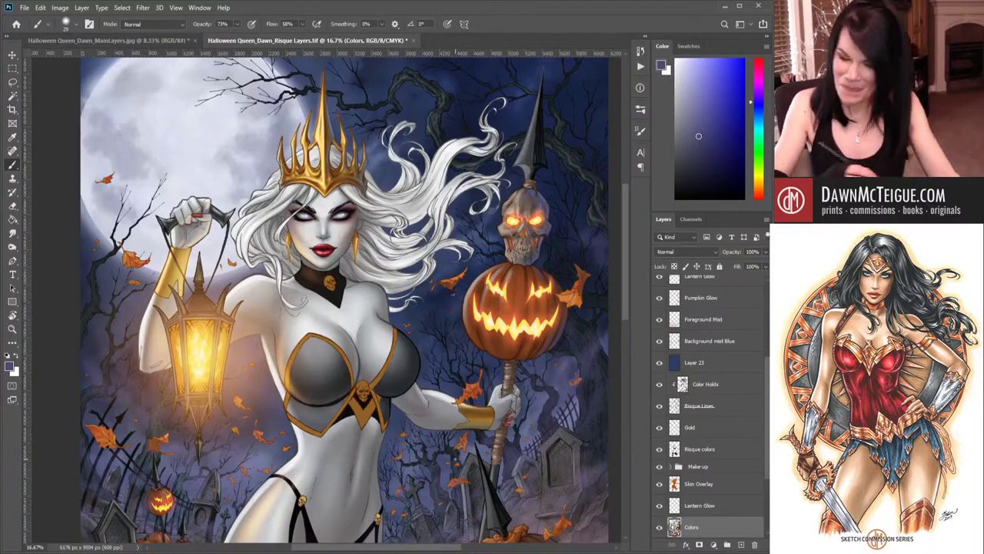
{"action": "left_click_drag", "start_coordinate": [549, 350], "coordinate": [498, 305]}
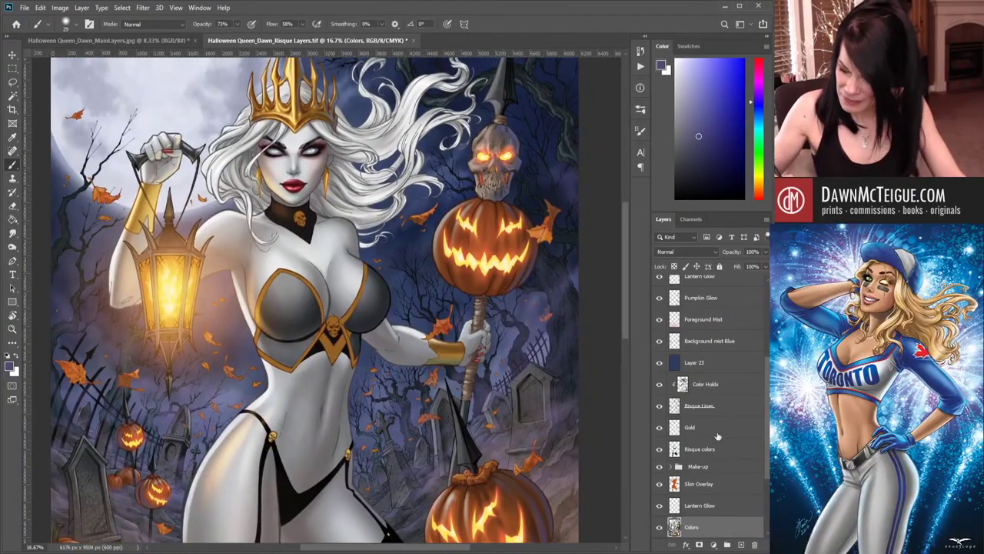
{"action": "scroll", "coordinate": [766, 449], "scroll_direction": "down", "scroll_amount": 1}
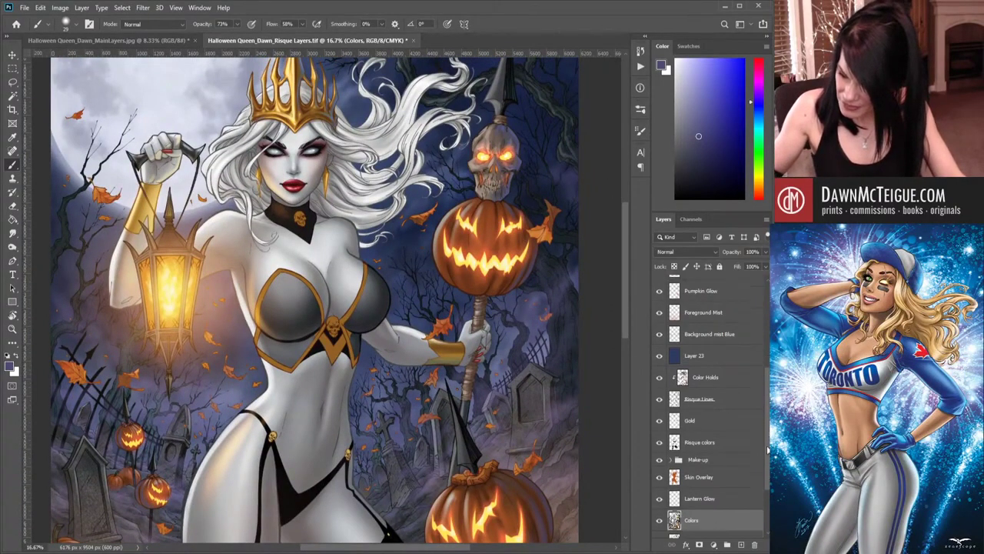
{"action": "scroll", "coordinate": [767, 450], "scroll_direction": "down", "scroll_amount": 4}
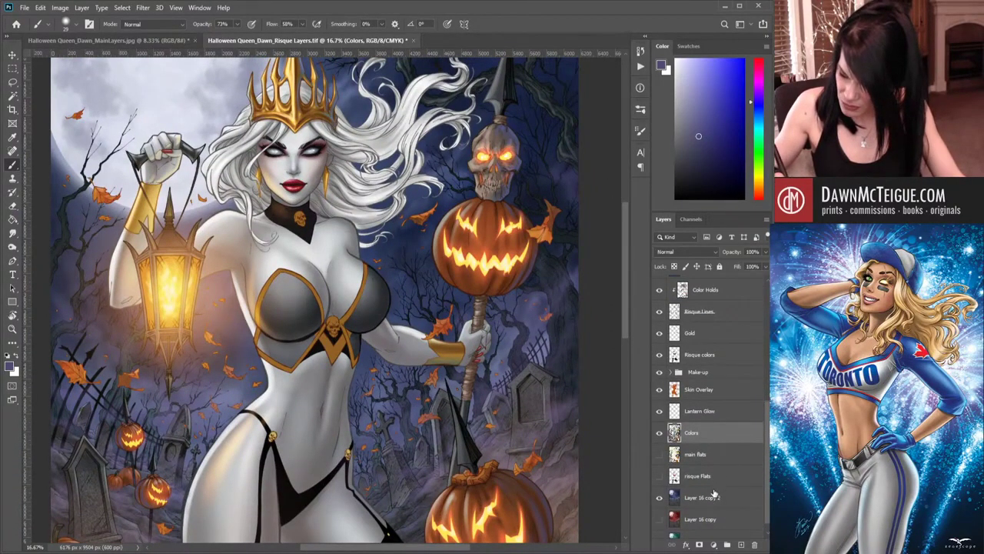
{"action": "left_click", "coordinate": [718, 458]}
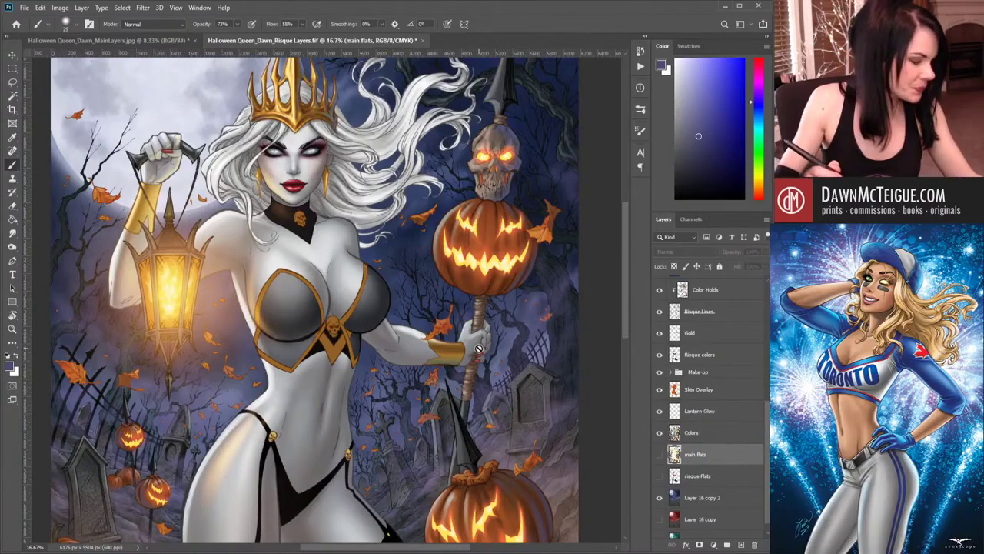
{"action": "key", "text": "w"}
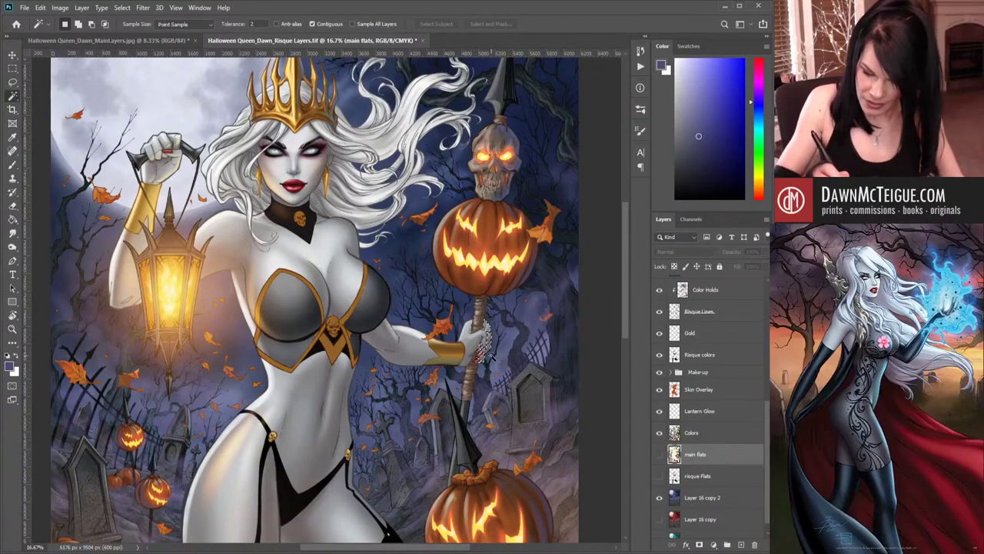
{"action": "left_click", "coordinate": [495, 340]}
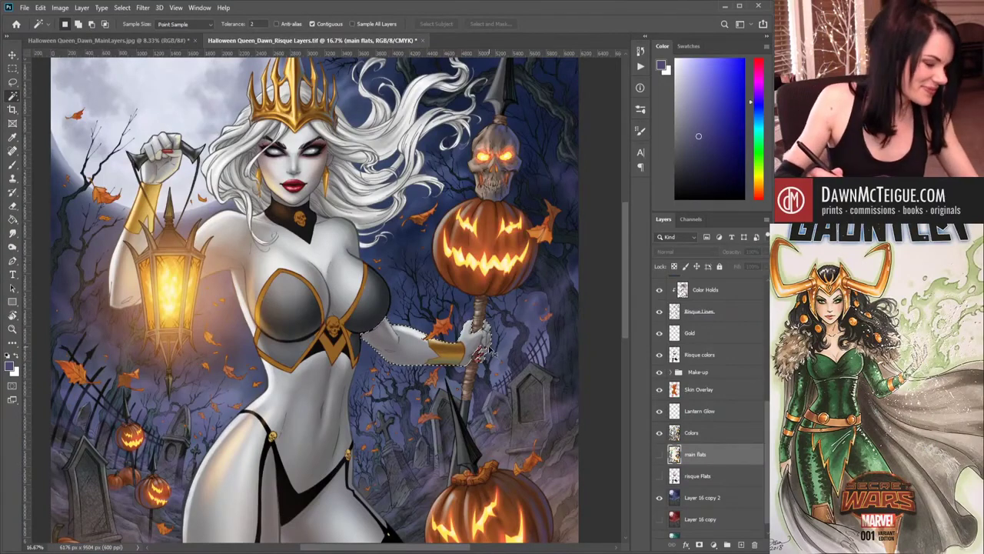
{"action": "key", "text": "ctrl+d"}
{"action": "key", "text": "b"}
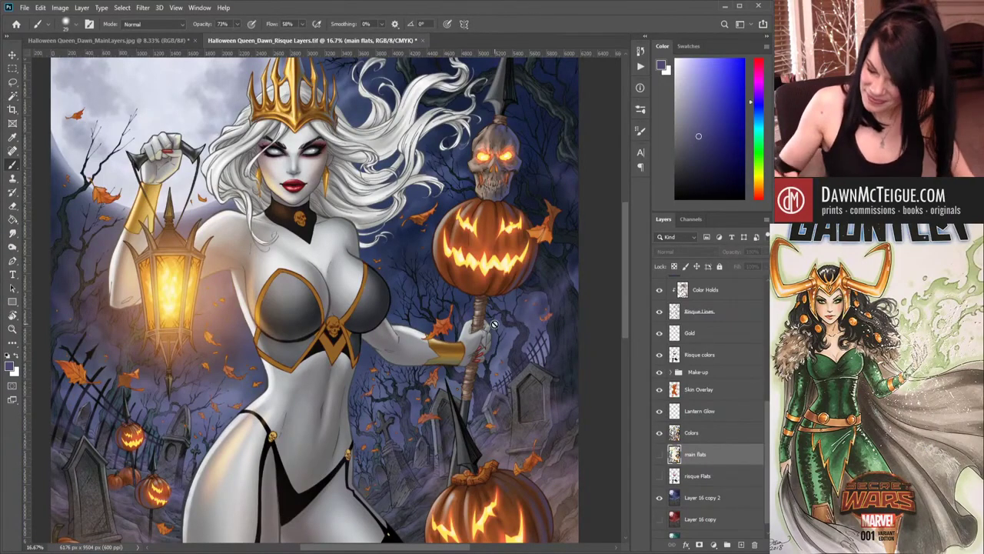
- Sample a muted blue from the night background beside the staff hand on the Colors layer, and check the figure in the composition
{"action": "left_click", "coordinate": [707, 432]}
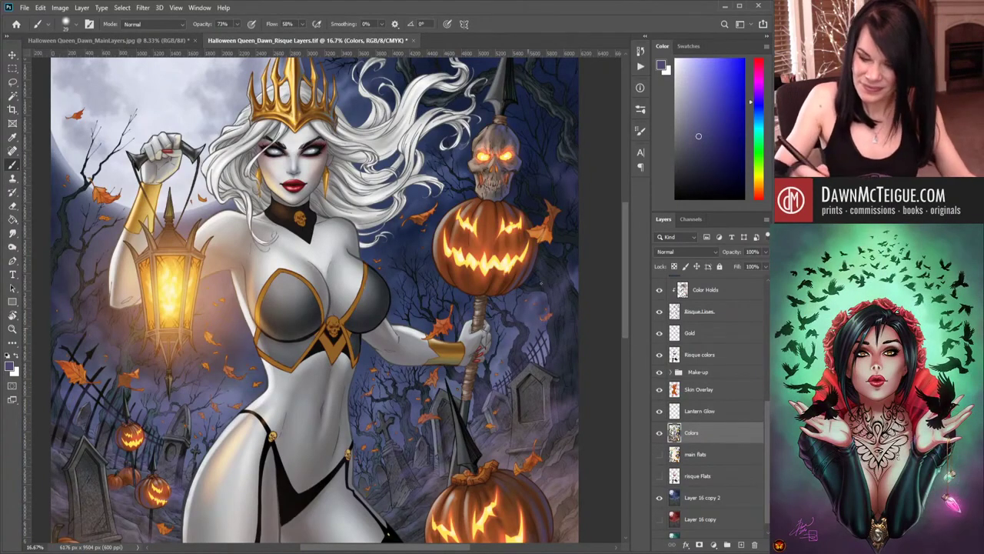
{"action": "left_click", "coordinate": [515, 331], "text": "alt"}
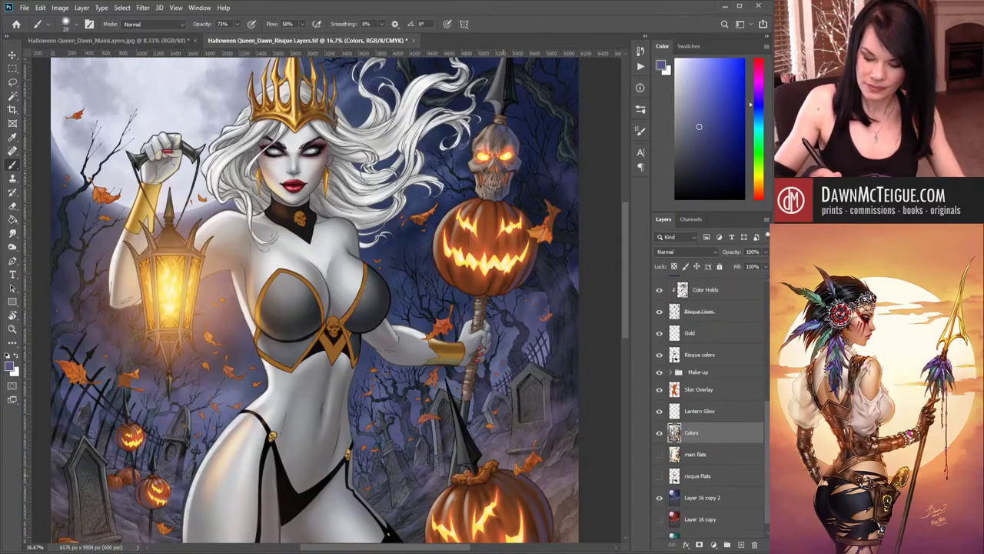
{"action": "scroll", "coordinate": [477, 357], "scroll_direction": "down", "scroll_amount": 1}
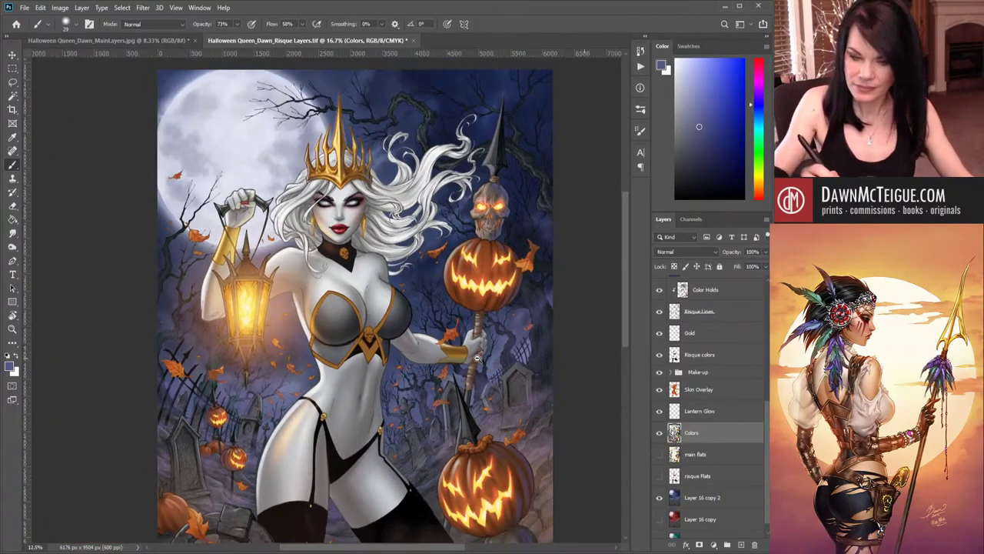
{"action": "scroll", "coordinate": [492, 385], "scroll_direction": "up", "scroll_amount": 3}
{"action": "scroll", "coordinate": [495, 394], "scroll_direction": "up", "scroll_amount": 1}
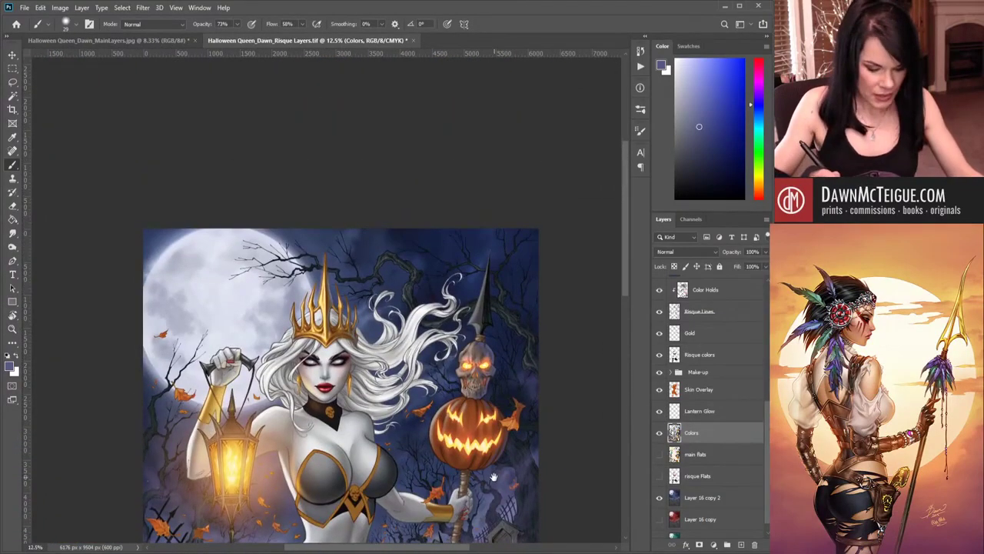
{"action": "scroll", "coordinate": [493, 413], "scroll_direction": "down", "scroll_amount": 1}
{"action": "left_click_drag", "start_coordinate": [493, 411], "coordinate": [513, 315]}
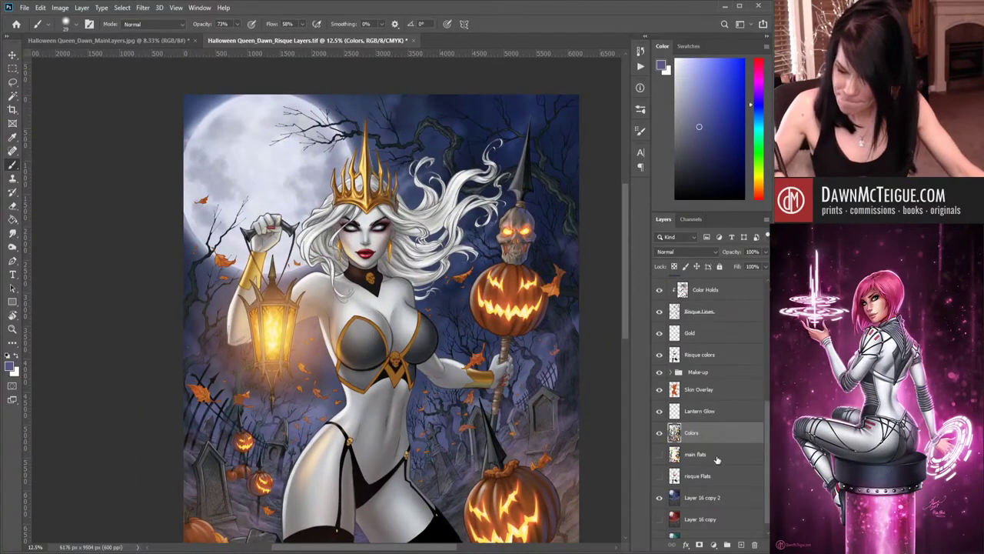
- Isolate the gold bracer on the staff-holding arm with the Magic Wand, using the main flats layer
{"action": "key", "text": "alt+bracketleft"}
{"action": "key", "text": "w"}
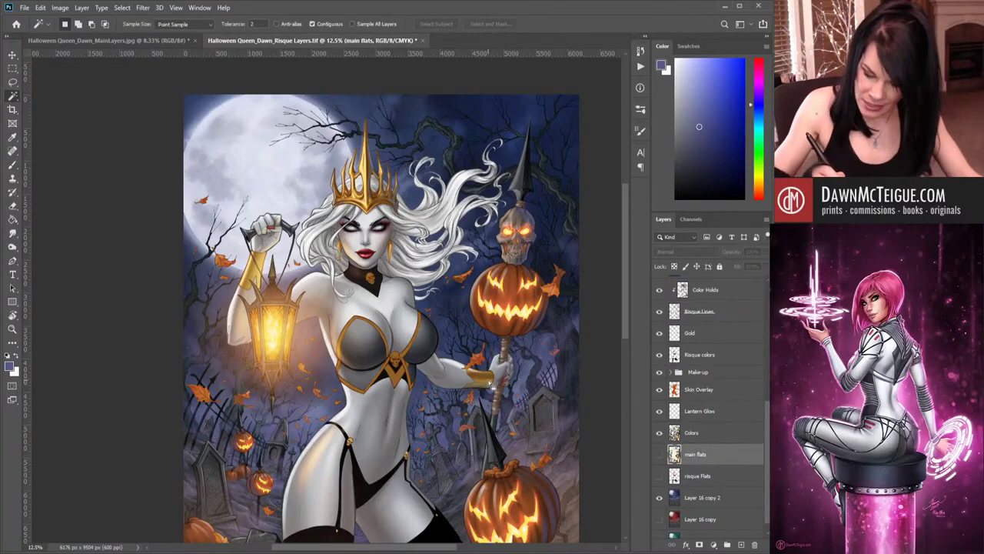
{"action": "left_click", "coordinate": [490, 389]}
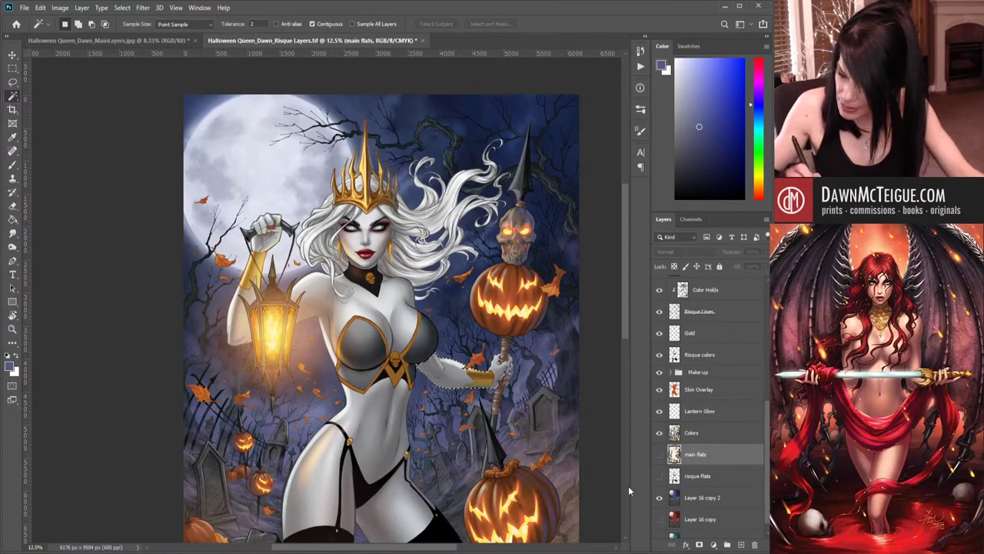
{"action": "left_click", "coordinate": [723, 357]}
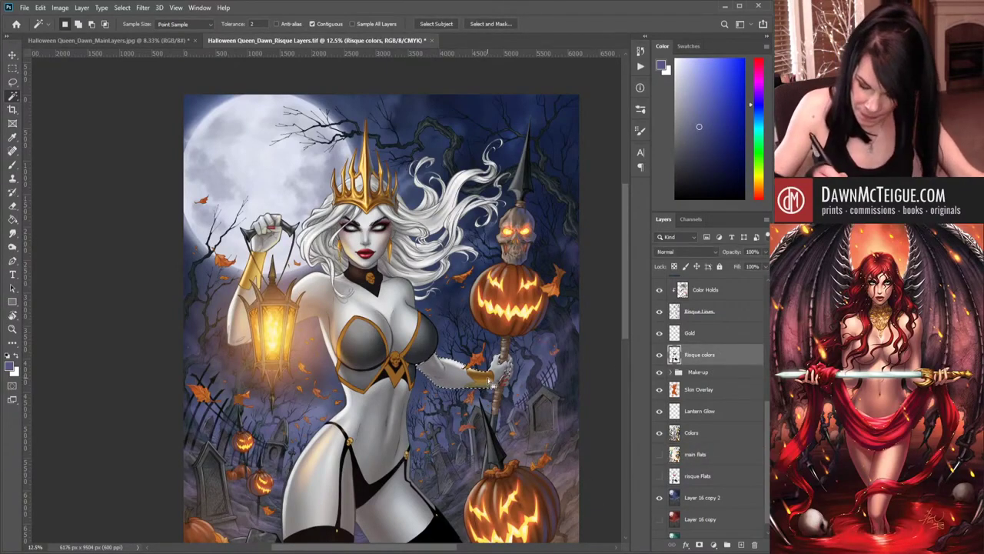
{"action": "key", "text": "ctrl+d"}
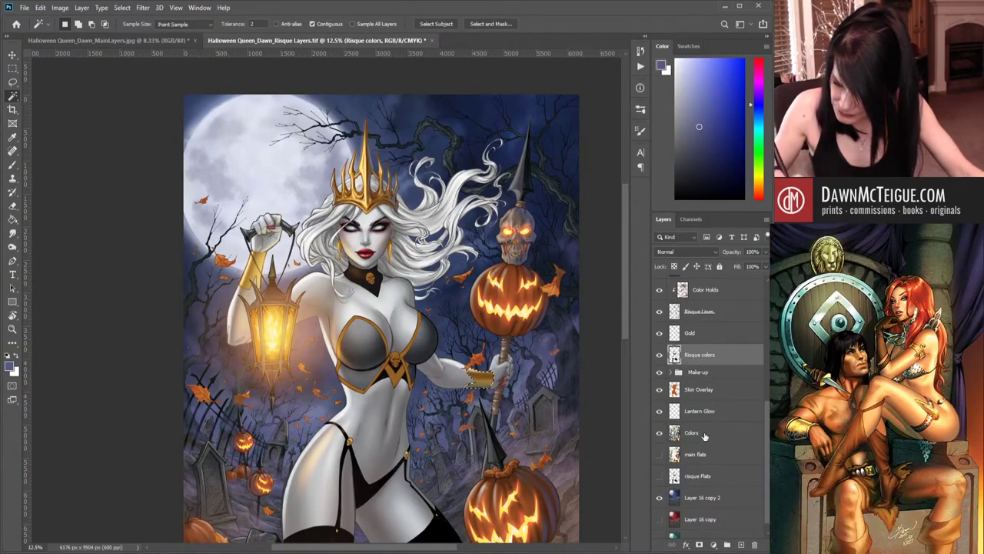
- Find the layer holding the bracer's gold shading by hiding and showing Gold, and make Gold the active layer
{"action": "left_click", "coordinate": [708, 434]}
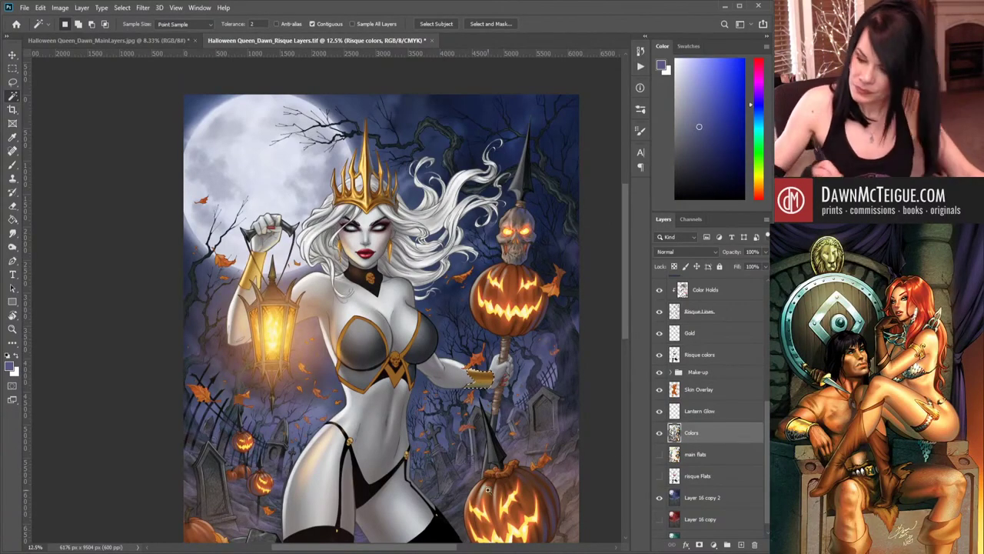
{"action": "left_click", "coordinate": [660, 334]}
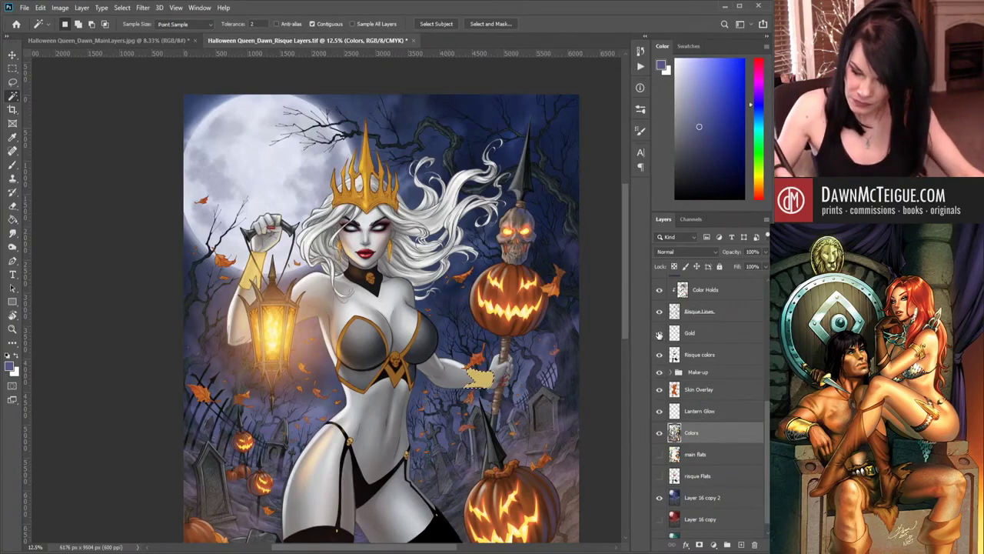
{"action": "left_click", "coordinate": [659, 334]}
{"action": "left_click", "coordinate": [706, 336]}
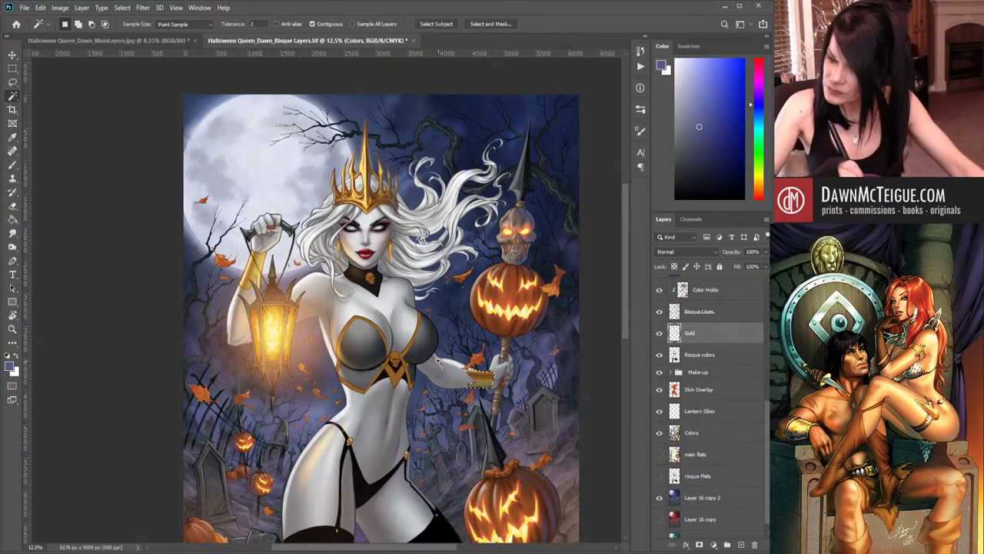
{"action": "scroll", "coordinate": [446, 361], "scroll_direction": "up", "scroll_amount": 1}
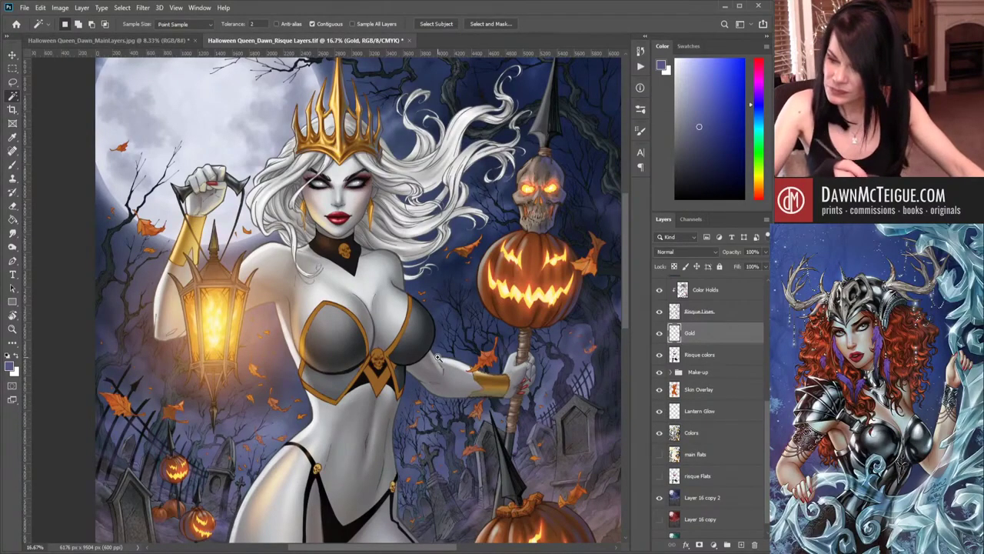
{"action": "scroll", "coordinate": [437, 358], "scroll_direction": "up", "scroll_amount": 1}
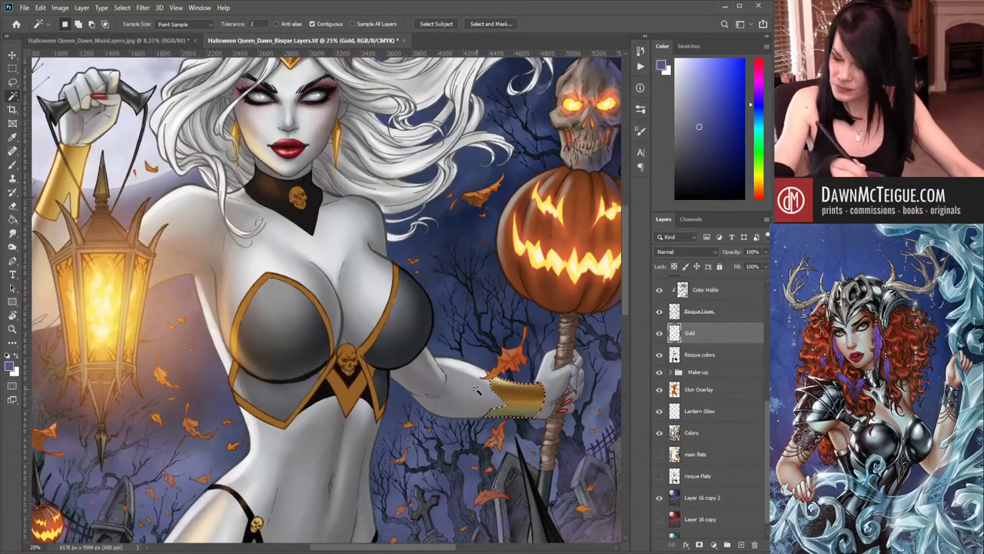
{"action": "left_click_drag", "start_coordinate": [453, 328], "coordinate": [414, 304]}
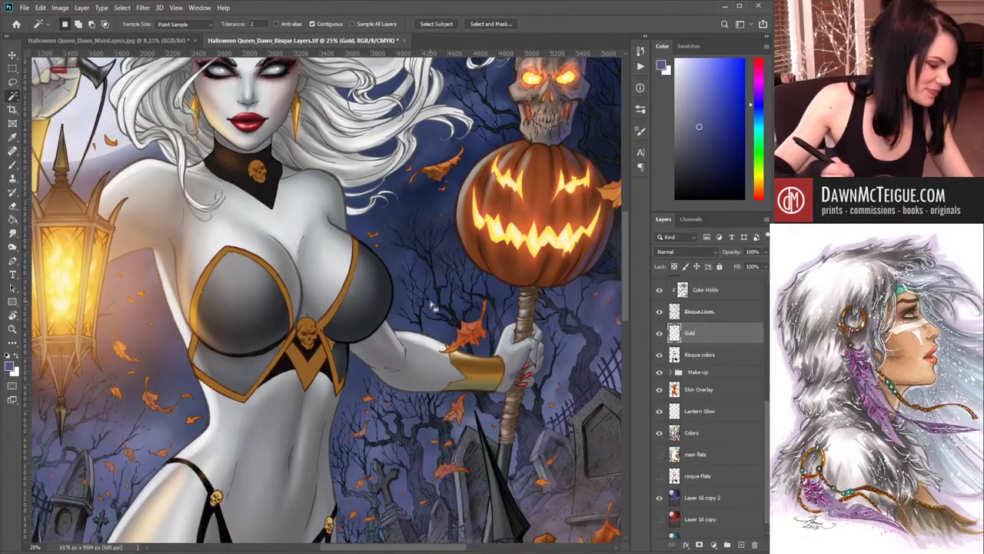
- Activate the Brush at 73% opacity and compare the staff-arm bracer with the Gold layer hidden and shown
{"action": "key", "text": "b"}
{"action": "key", "text": "7"}
{"action": "key", "text": "3"}
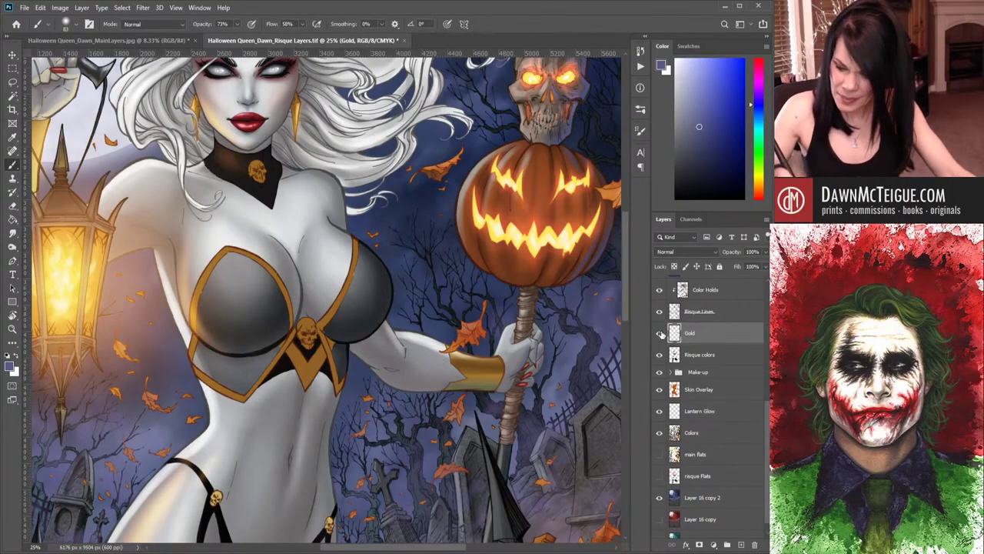
{"action": "left_click", "coordinate": [659, 333]}
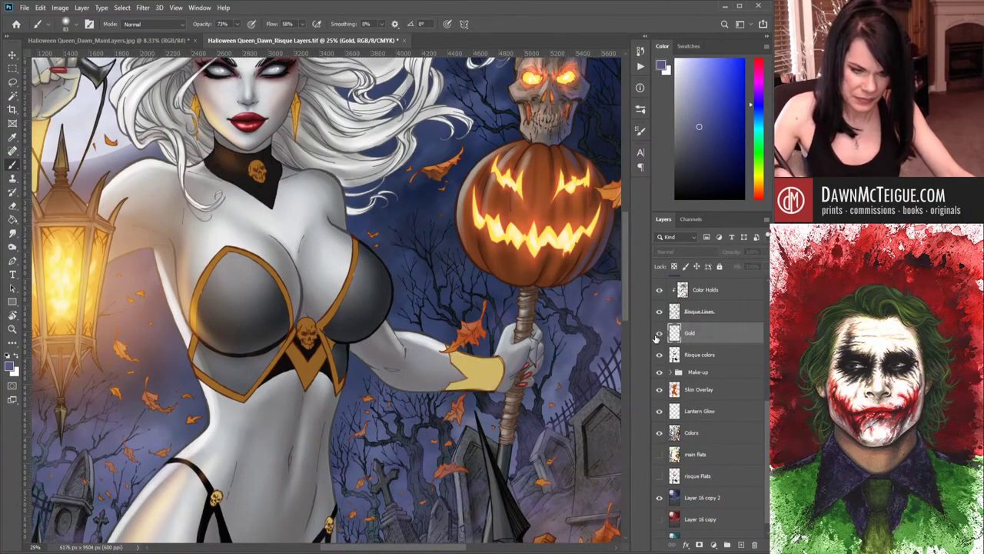
{"action": "left_click", "coordinate": [659, 334]}
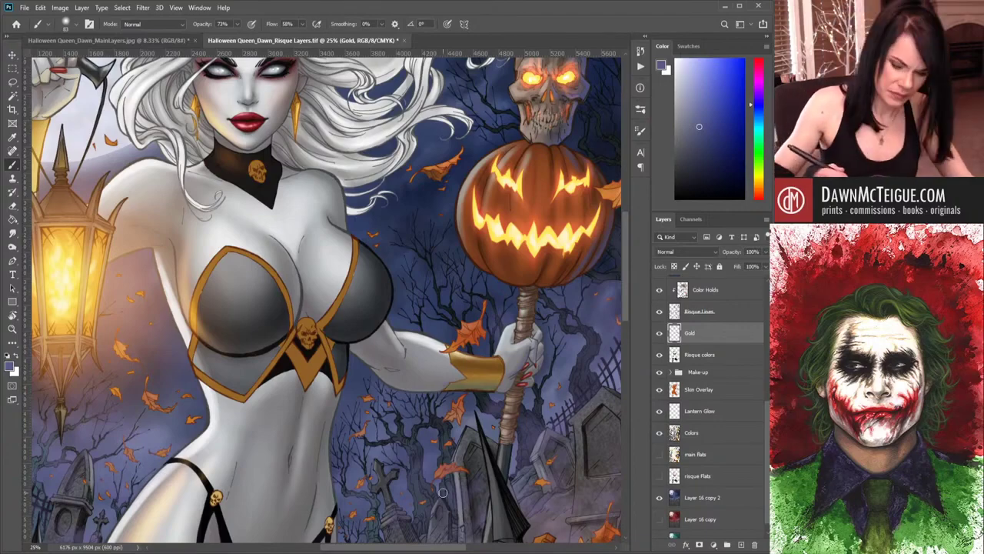
{"action": "key", "text": "ctrl+comma"}
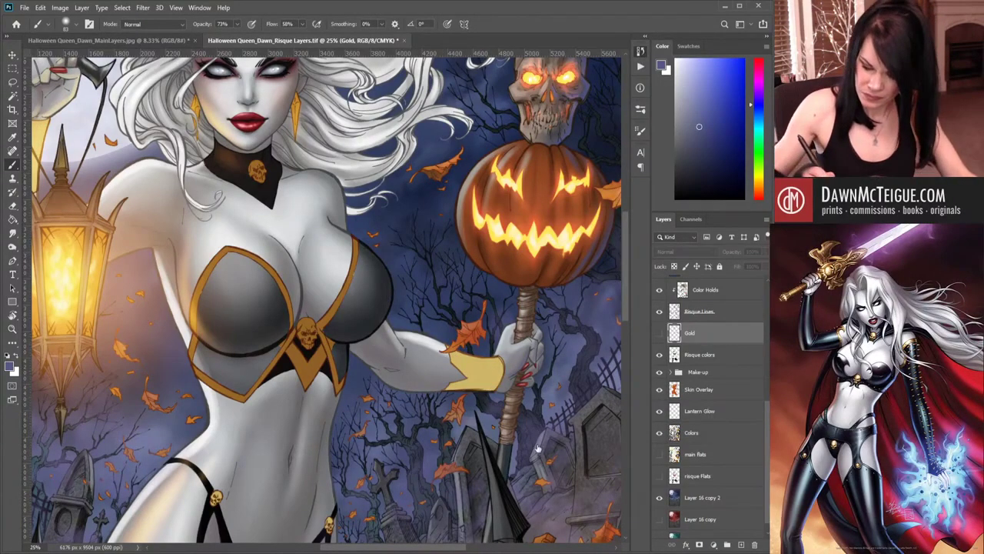
{"action": "key", "text": "ctrl+comma"}
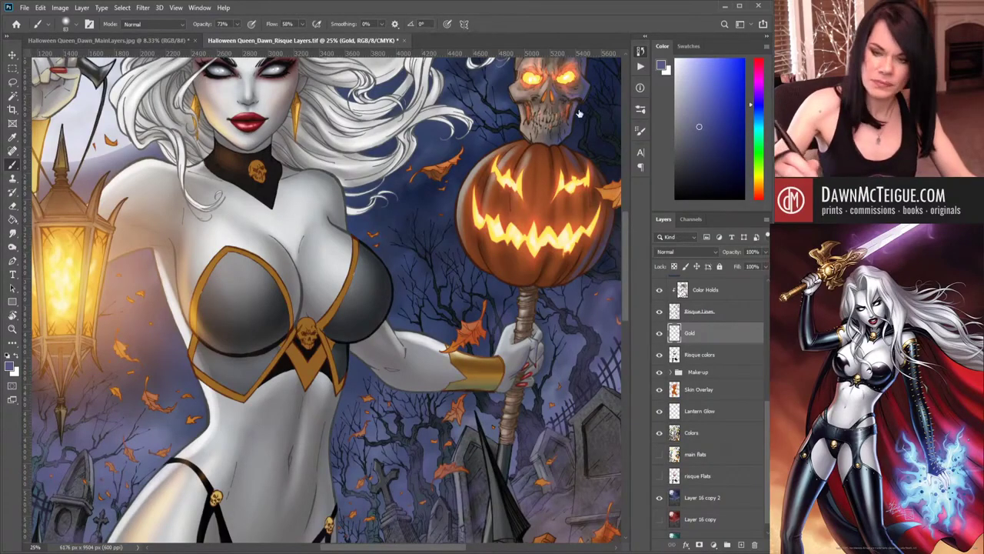
- Limit painting to the selected gold jewellery and cover the staff-arm bracer's teal reflected light with golden brown sampled from the bracer
{"action": "key", "text": "ctrl+shift+d"}
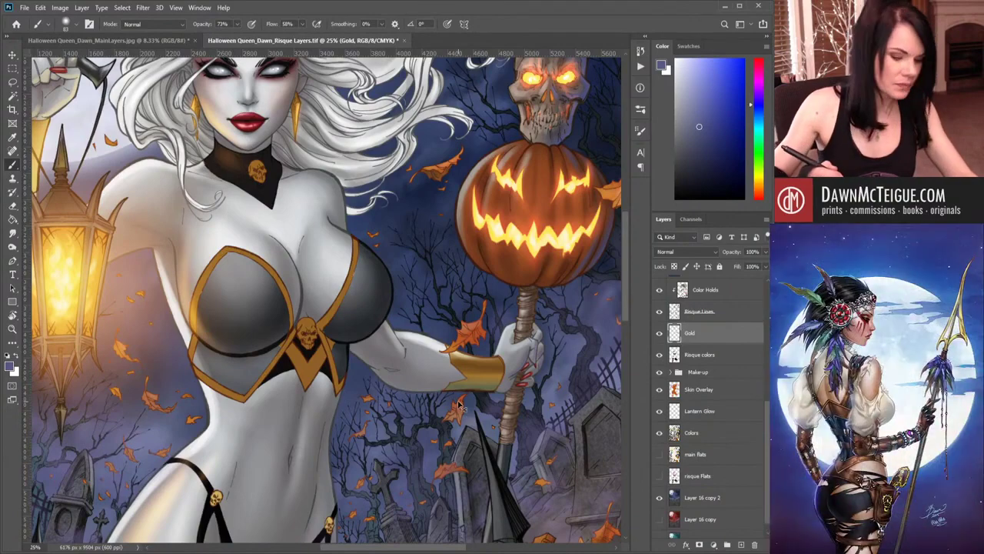
{"action": "key", "text": "ctrl+h"}
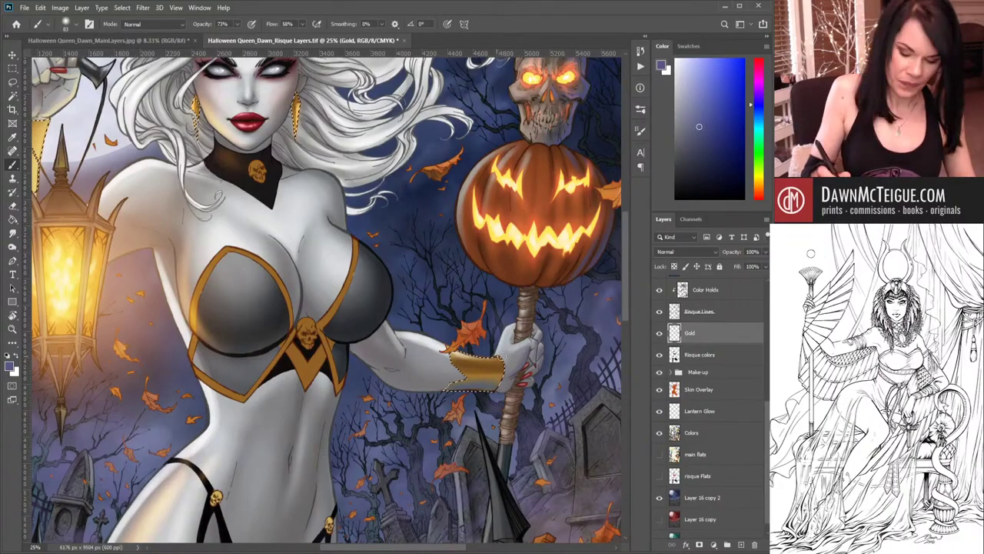
{"action": "left_click", "coordinate": [480, 376], "text": "alt"}
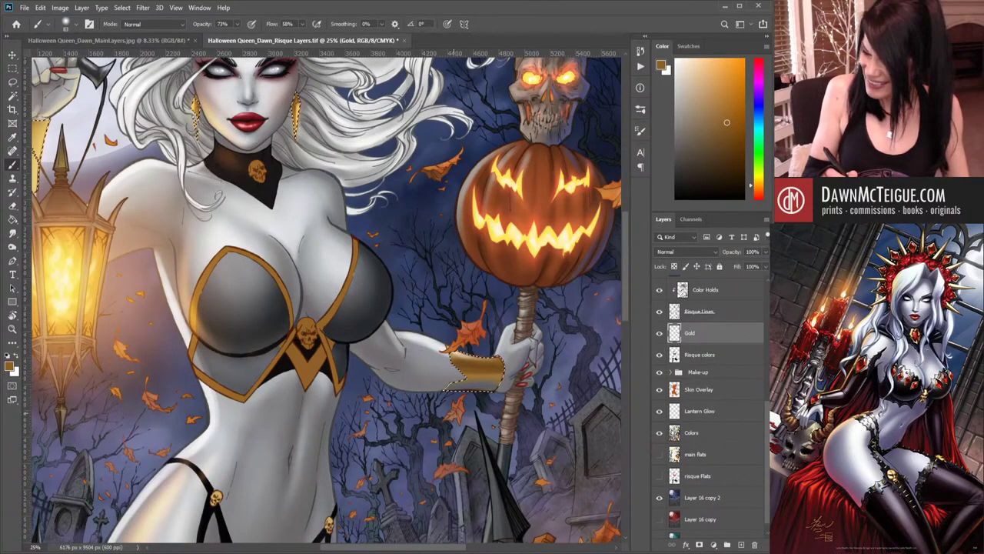
{"action": "scroll", "coordinate": [454, 411], "scroll_direction": "up", "scroll_amount": 1}
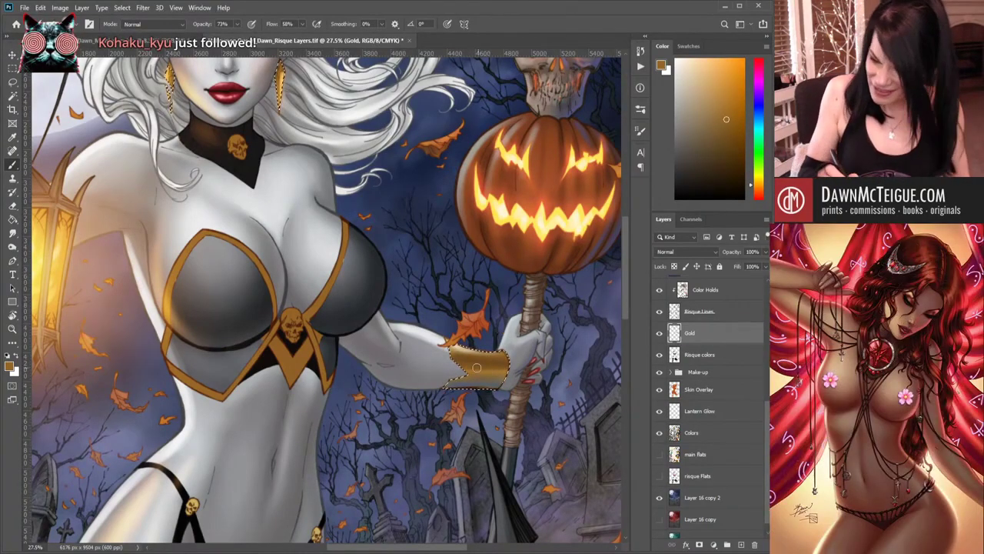
{"action": "left_click_drag", "start_coordinate": [477, 367], "coordinate": [505, 364]}
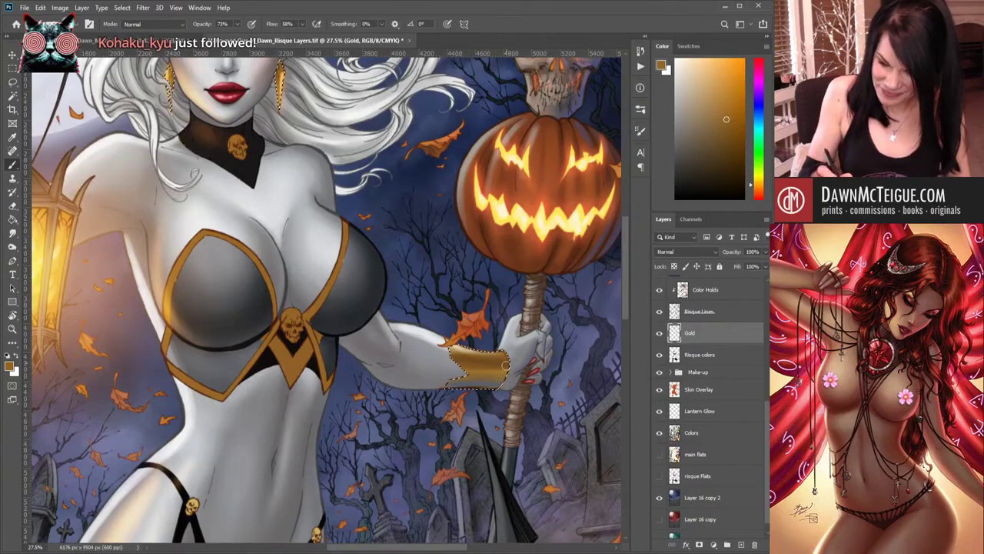
{"action": "left_click", "coordinate": [471, 384], "text": "alt"}
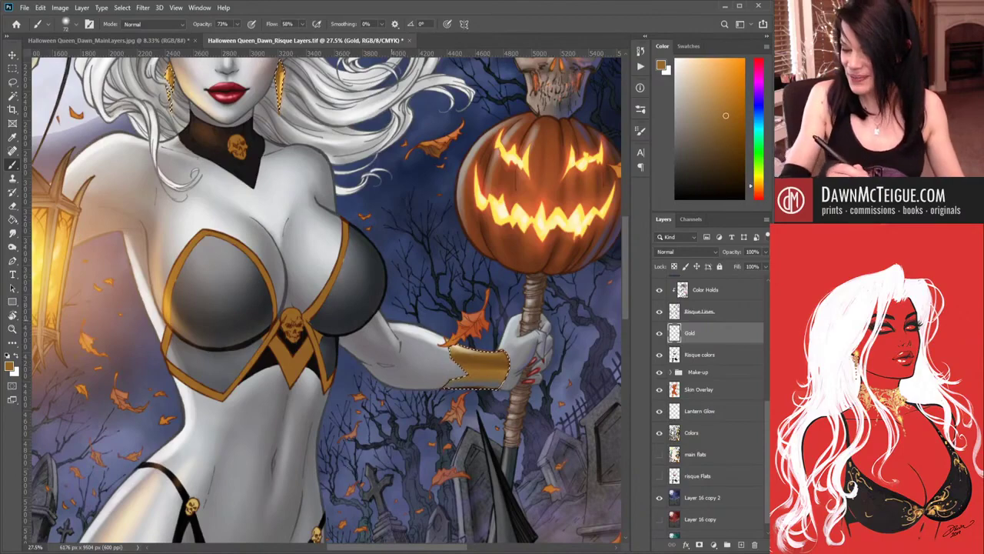
- Examine the repainted bracer, figure and jack-o'-lanterns in the full composition and closer up for remaining colour mismatches
{"action": "scroll", "coordinate": [414, 297], "scroll_direction": "down", "scroll_amount": 2}
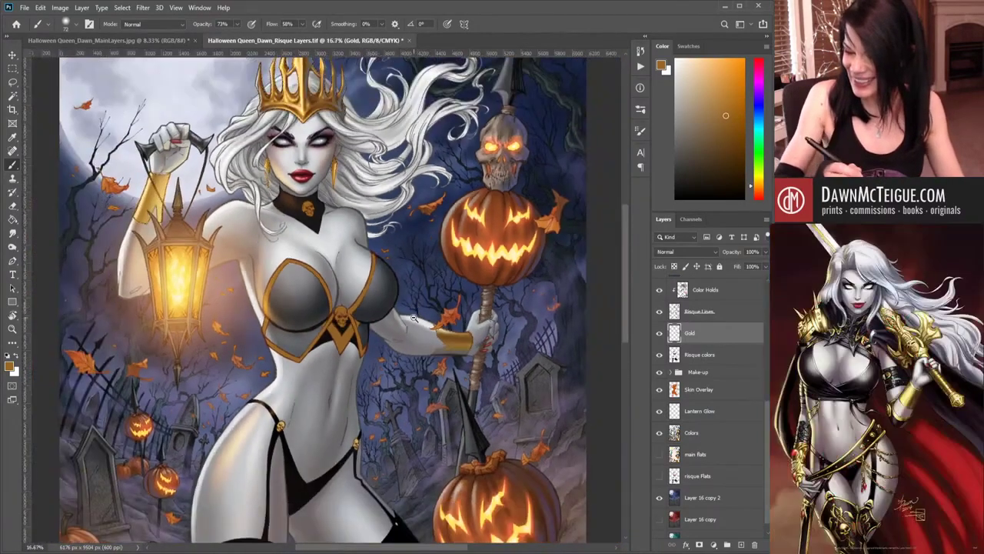
{"action": "scroll", "coordinate": [416, 307], "scroll_direction": "down", "scroll_amount": 1}
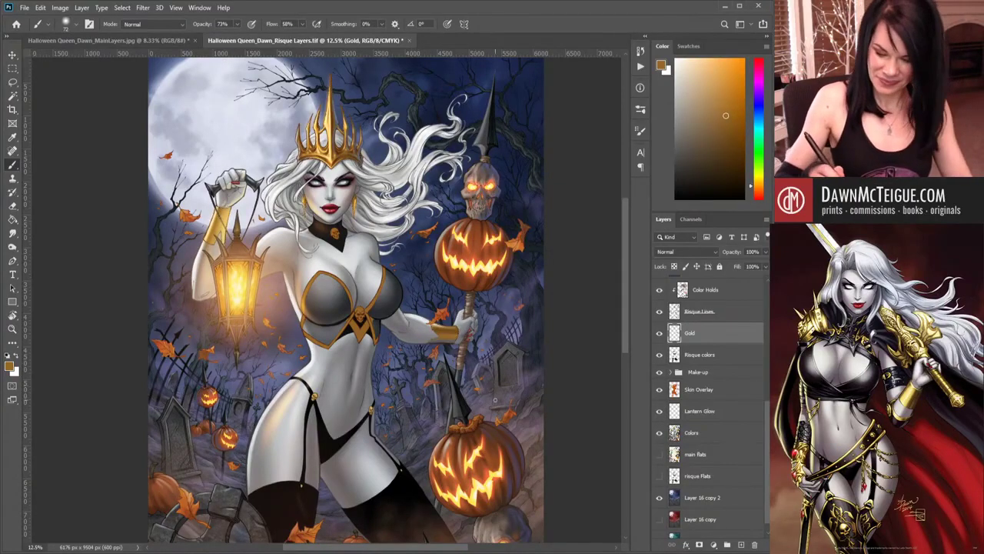
{"action": "left_click_drag", "start_coordinate": [460, 407], "coordinate": [473, 377]}
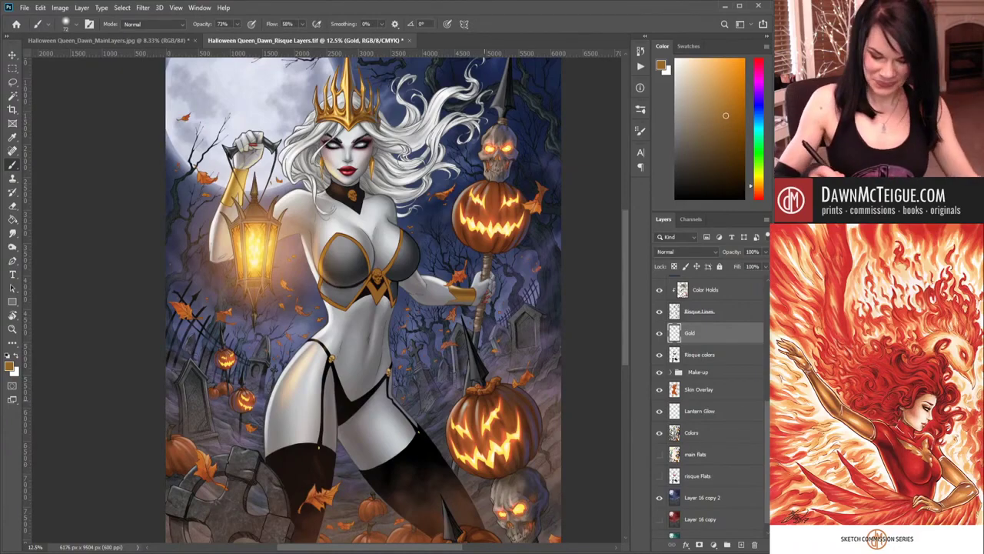
{"action": "key", "text": "ctrl+minus"}
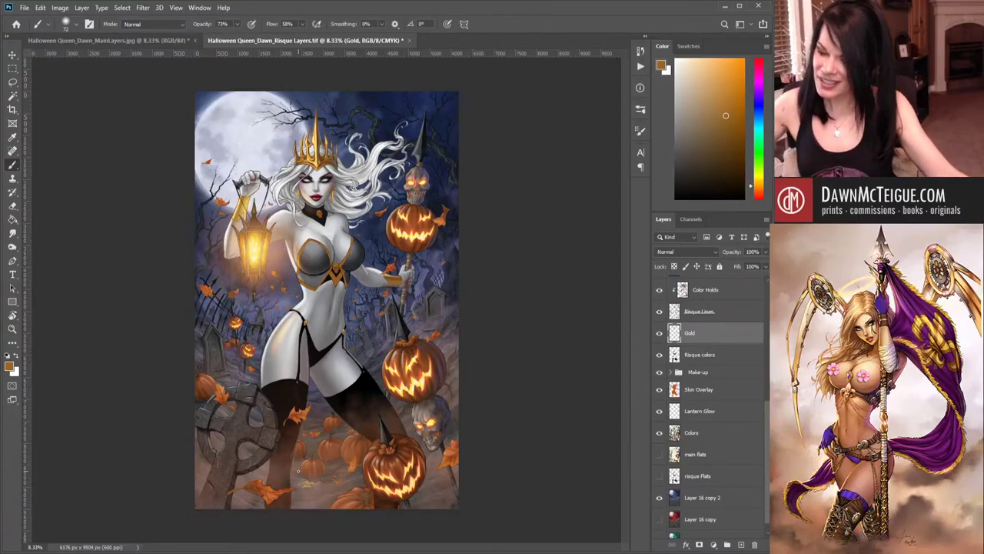
{"action": "scroll", "coordinate": [326, 300], "scroll_direction": "down", "scroll_amount": 1}
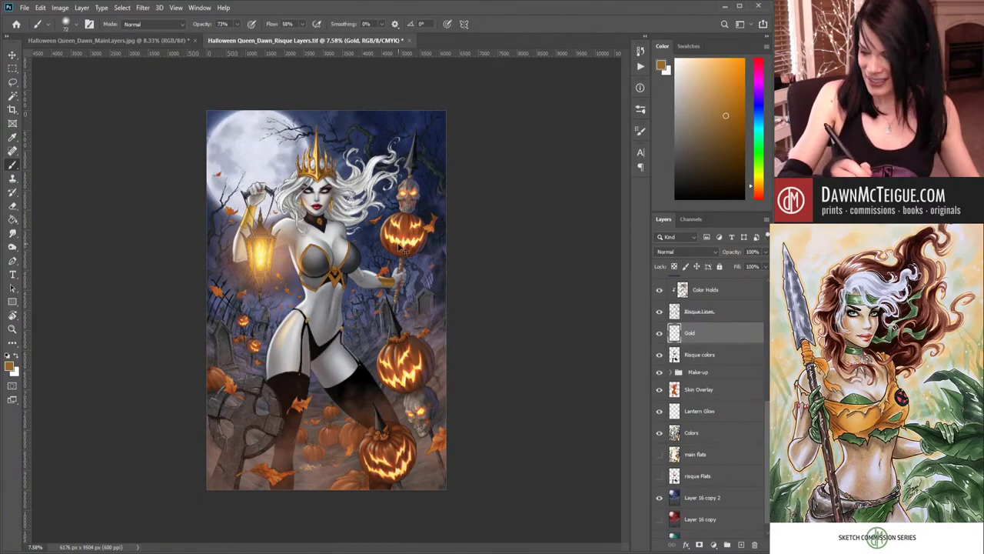
{"action": "scroll", "coordinate": [392, 267], "scroll_direction": "up", "scroll_amount": 3}
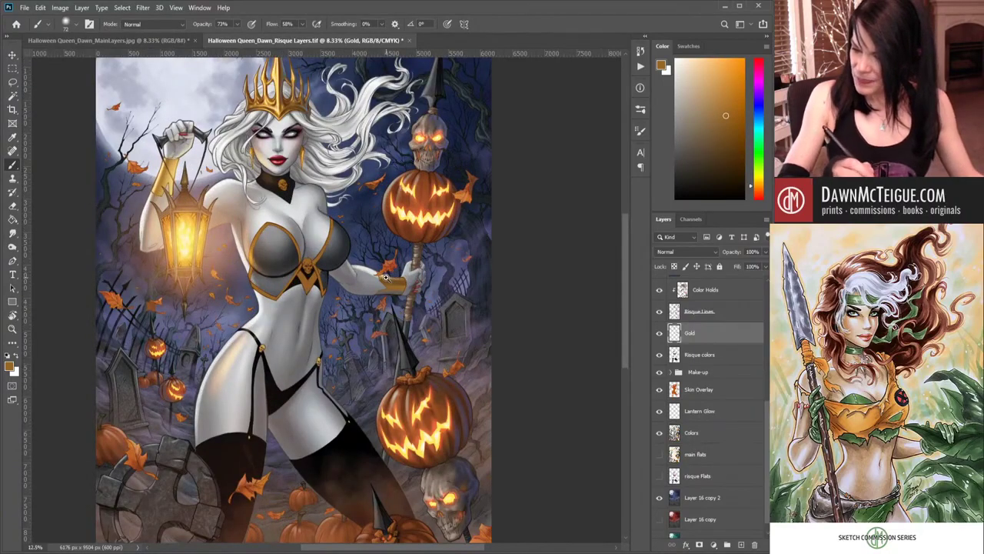
{"action": "scroll", "coordinate": [365, 353], "scroll_direction": "up", "scroll_amount": 2}
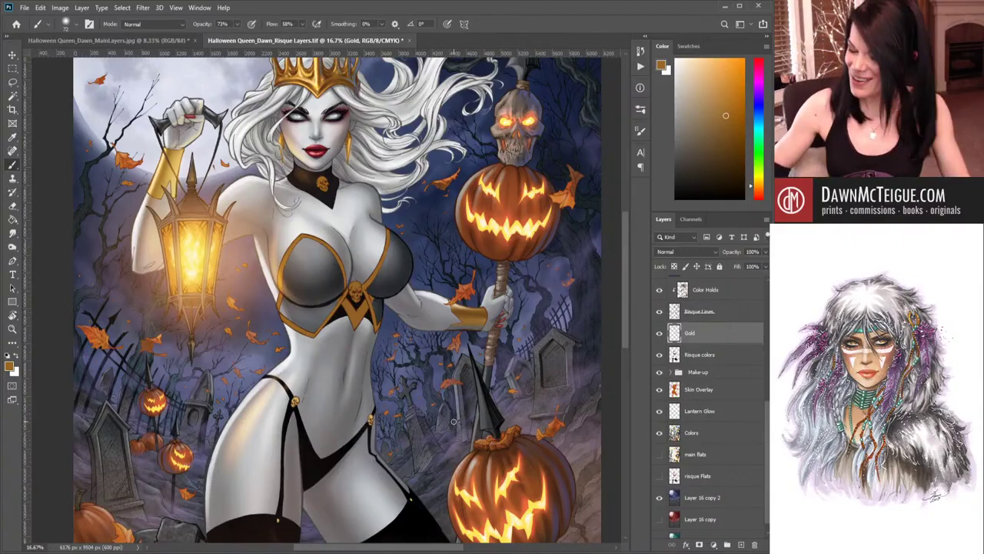
{"action": "left_click_drag", "start_coordinate": [446, 325], "coordinate": [452, 268]}
{"action": "scroll", "coordinate": [452, 268], "scroll_direction": "down", "scroll_amount": 4}
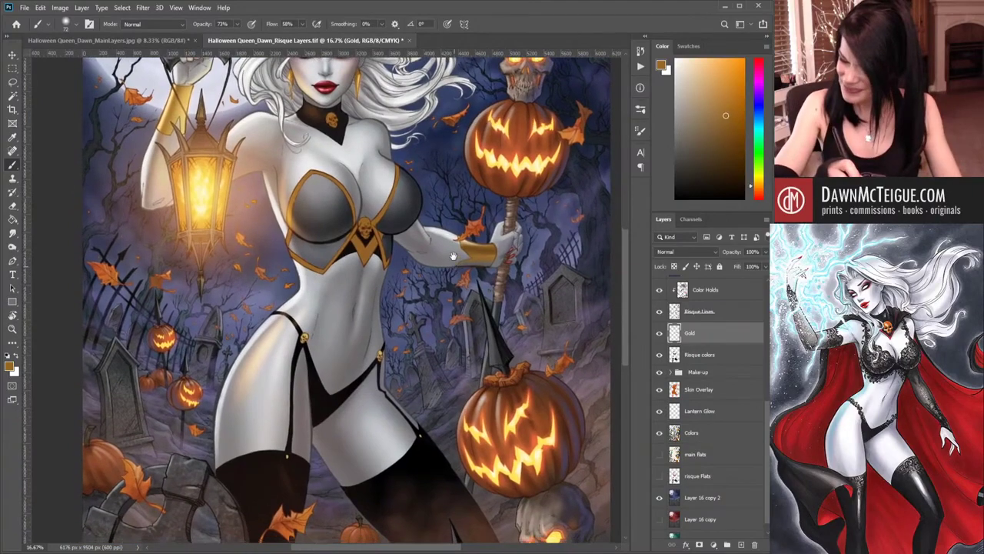
{"action": "scroll", "coordinate": [394, 261], "scroll_direction": "down", "scroll_amount": 1}
{"action": "scroll", "coordinate": [394, 246], "scroll_direction": "up", "scroll_amount": 3}
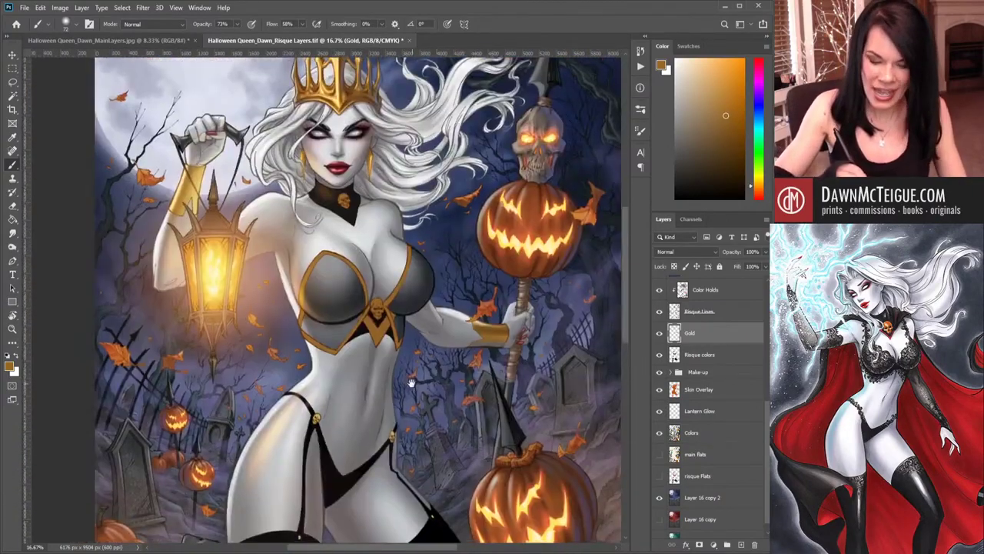
{"action": "scroll", "coordinate": [394, 231], "scroll_direction": "down", "scroll_amount": 3}
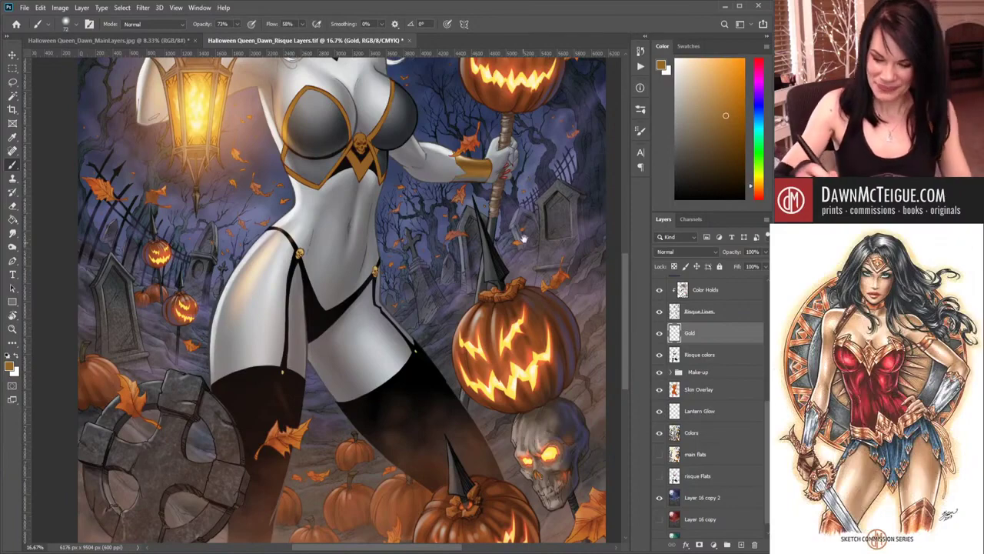
{"action": "mouse_move", "coordinate": [524, 227]}
{"action": "left_mouse_down"}
{"action": "mouse_move", "coordinate": [523, 357]}
{"action": "mouse_move", "coordinate": [416, 298]}
{"action": "mouse_move", "coordinate": [409, 229]}
{"action": "left_mouse_up"}
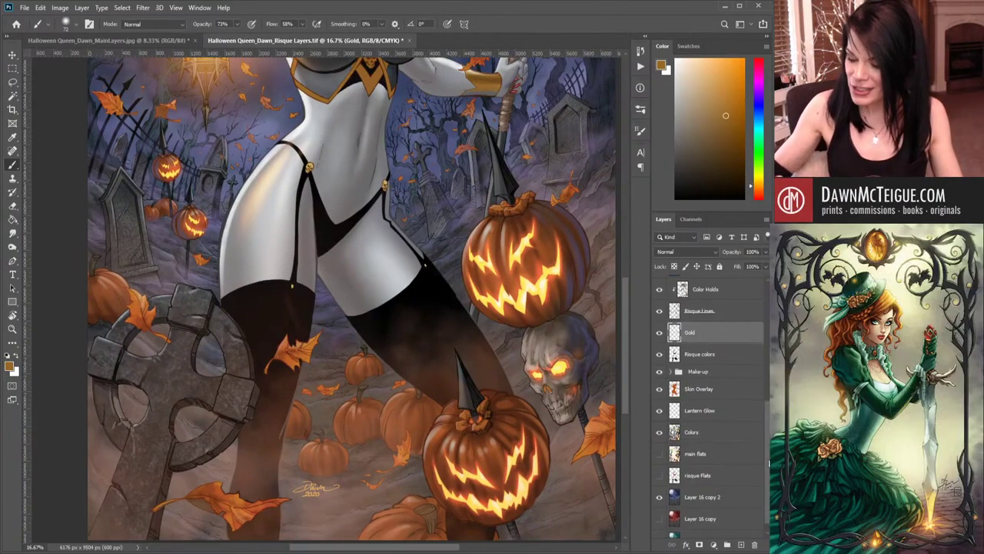
{"action": "left_click", "coordinate": [715, 455]}
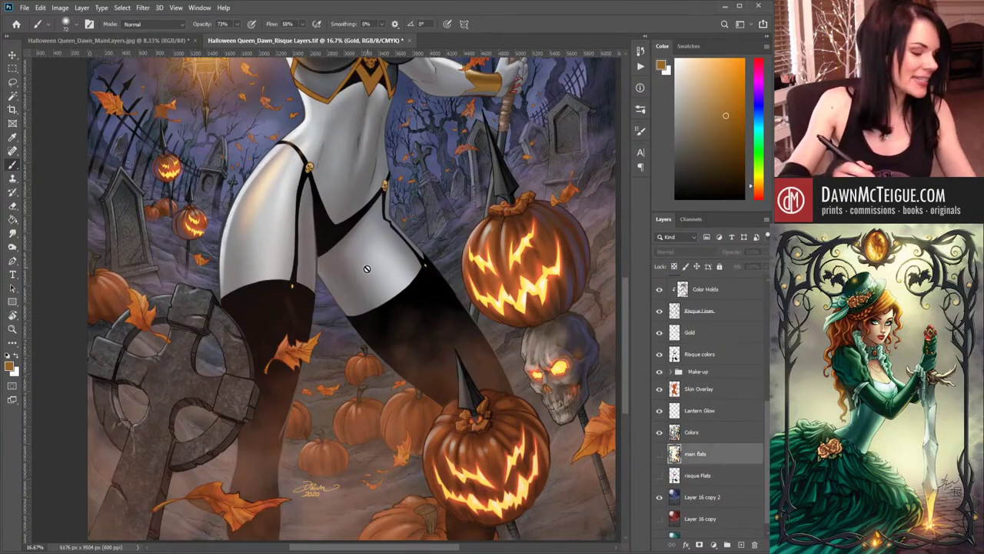
{"action": "key", "text": "w"}
{"action": "left_click", "coordinate": [401, 279]}
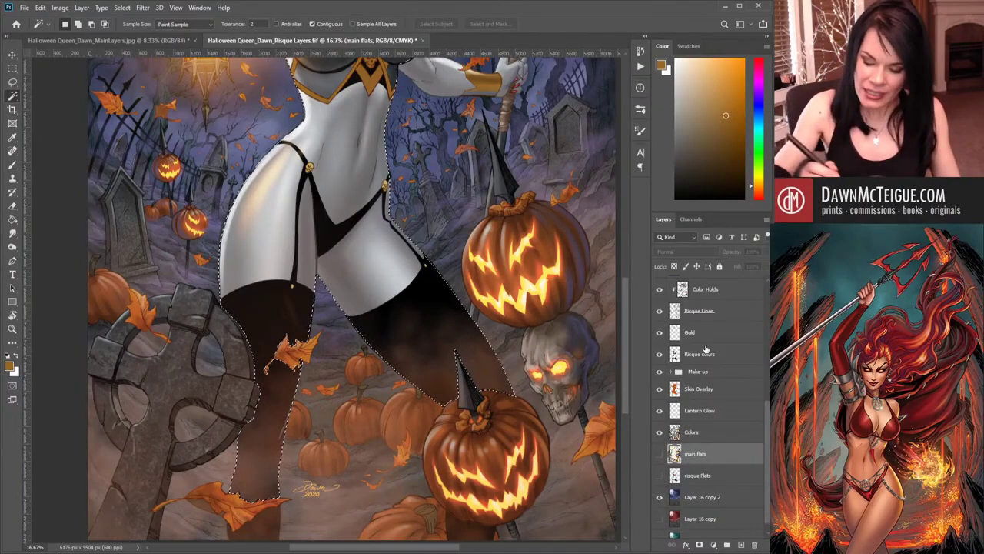
{"action": "left_click", "coordinate": [710, 356]}
- Make risque Flats the active layer and select both black stockings with the Magic Wand
{"action": "left_click", "coordinate": [710, 476]}
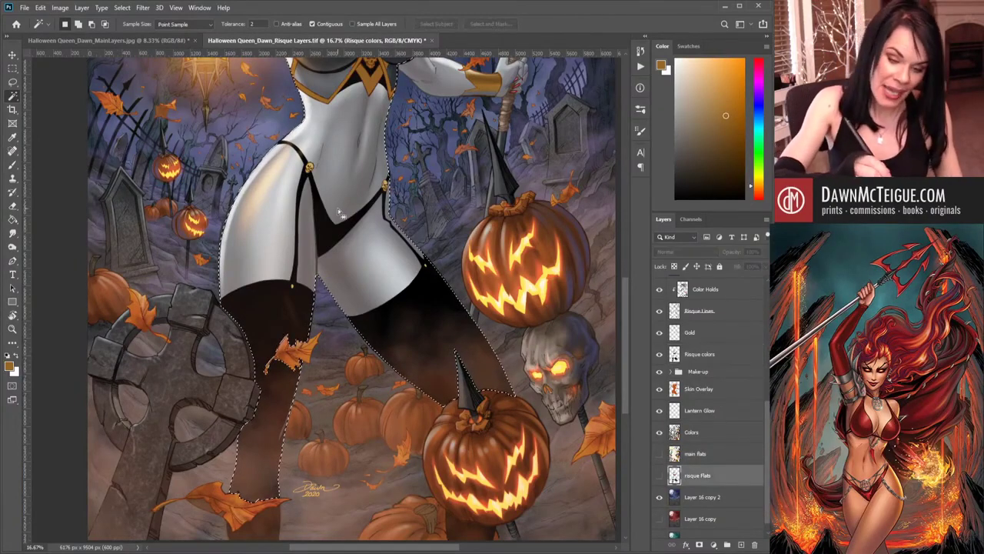
{"action": "key", "text": "ctrl+d"}
{"action": "left_click", "coordinate": [329, 228]}
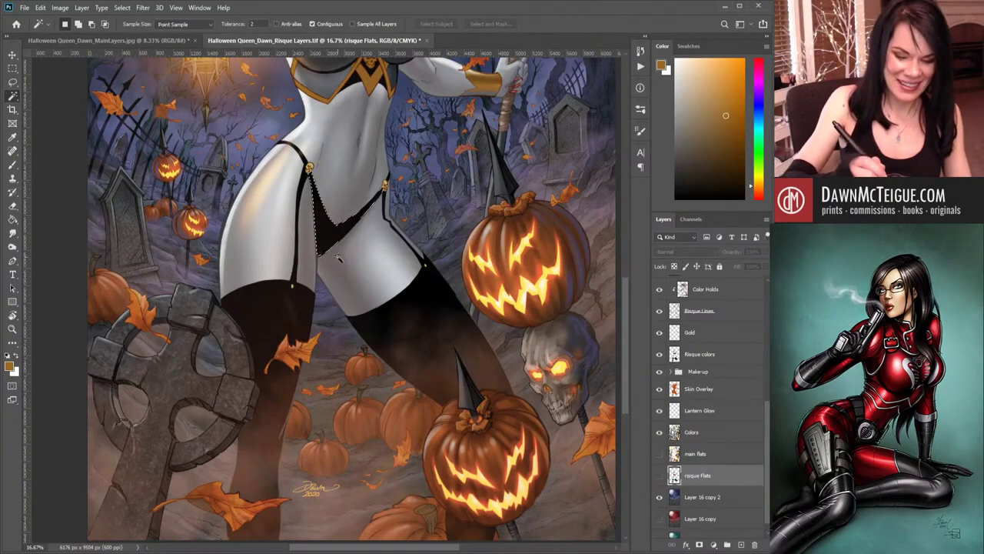
{"action": "left_click", "coordinate": [269, 369]}
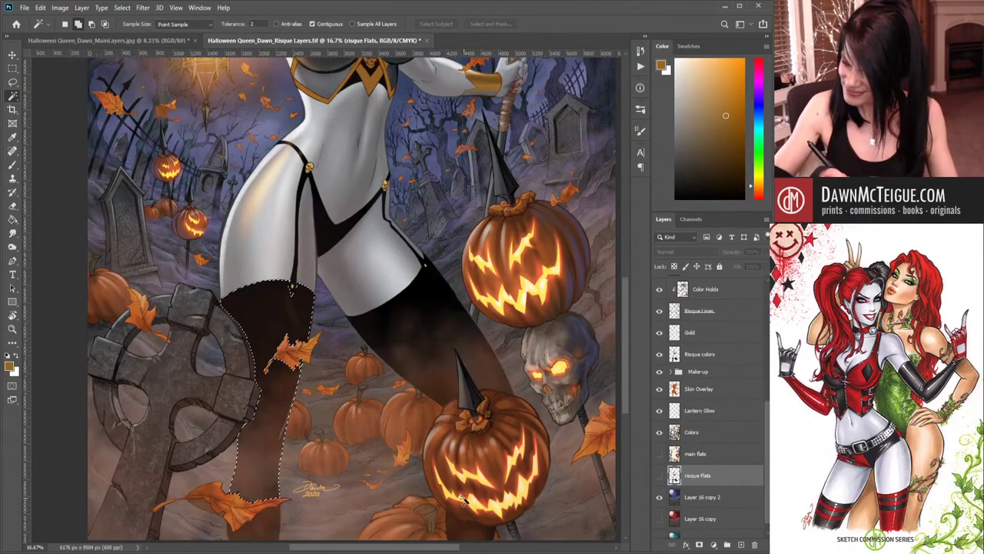
{"action": "left_click", "coordinate": [443, 451], "text": "shift"}
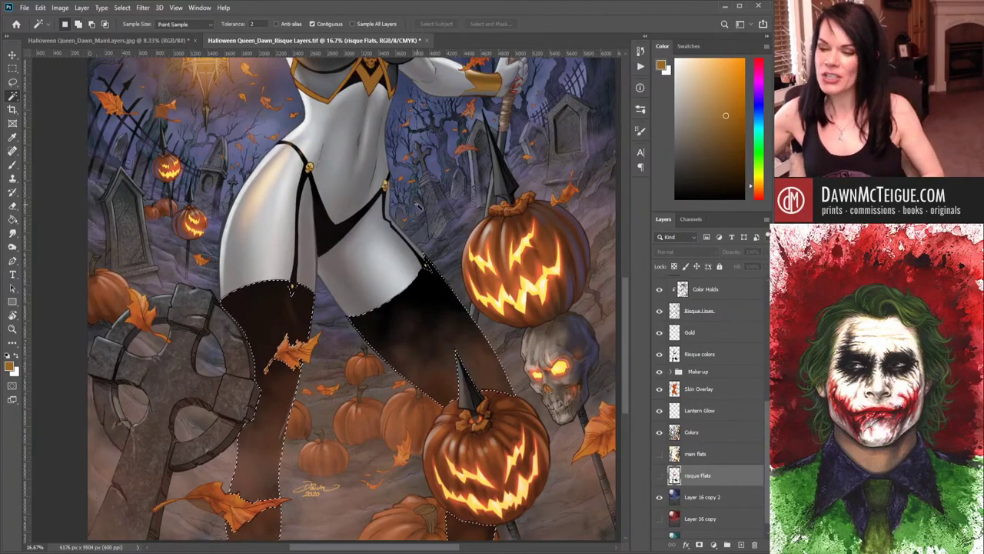
- Examine the selected stockings closer up and in a wider view, and clear the selection
{"action": "scroll", "coordinate": [283, 488], "scroll_direction": "up", "scroll_amount": 1}
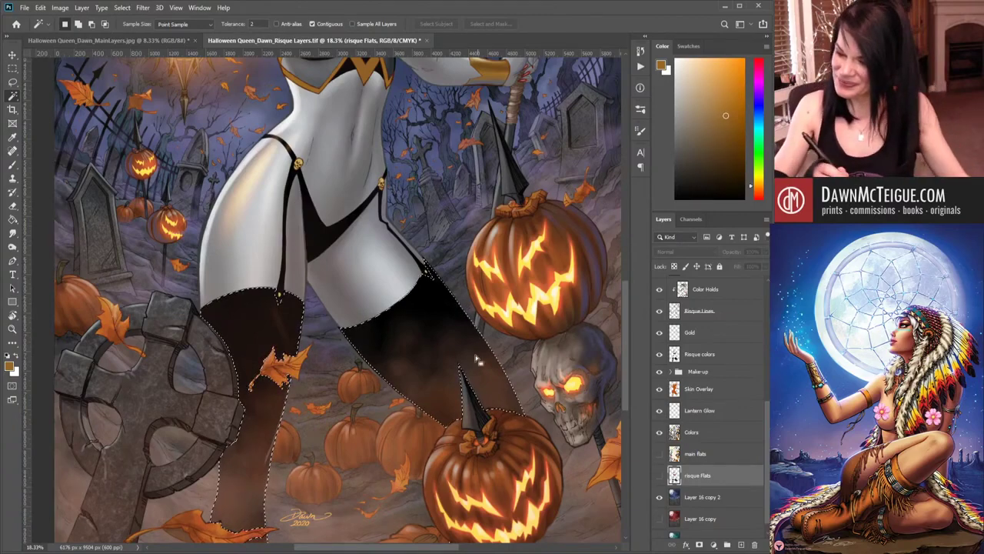
{"action": "left_click_drag", "start_coordinate": [450, 378], "coordinate": [462, 354]}
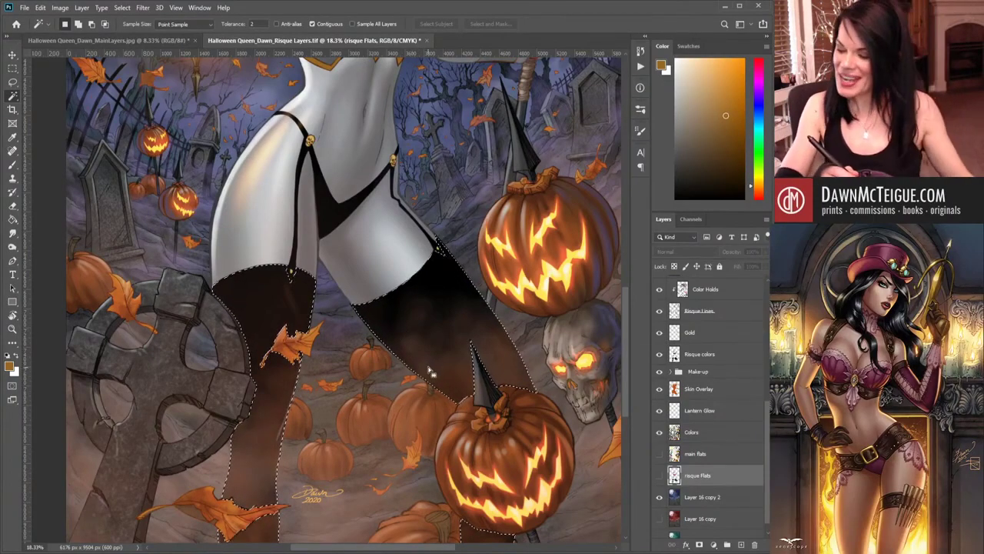
{"action": "left_click", "coordinate": [446, 316], "text": "alt"}
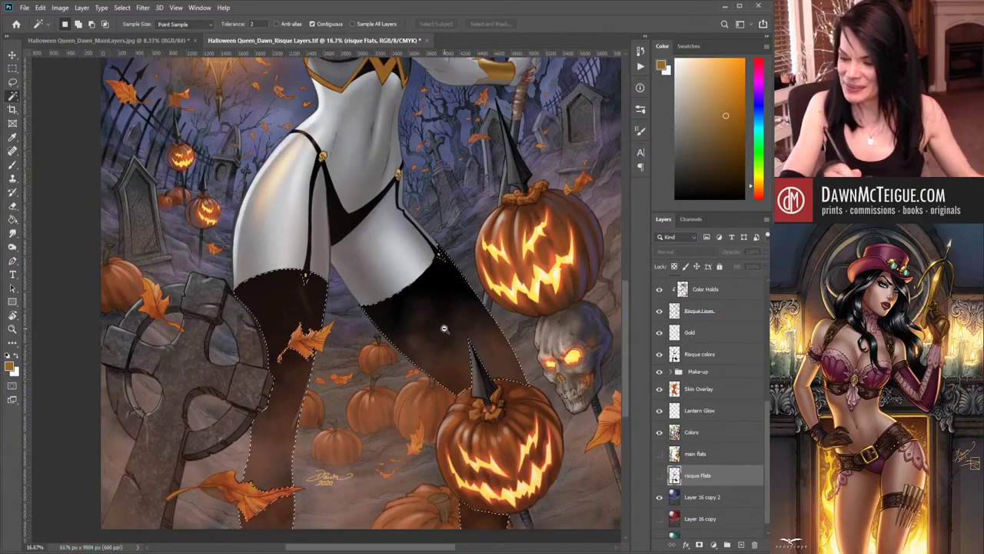
{"action": "left_click", "coordinate": [446, 323], "text": "alt"}
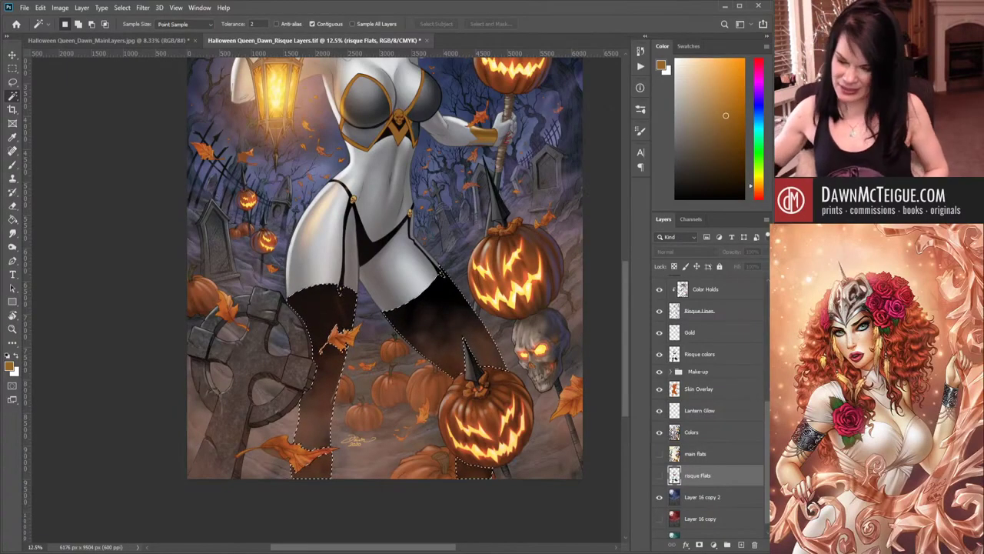
{"action": "key", "text": "ctrl+d"}
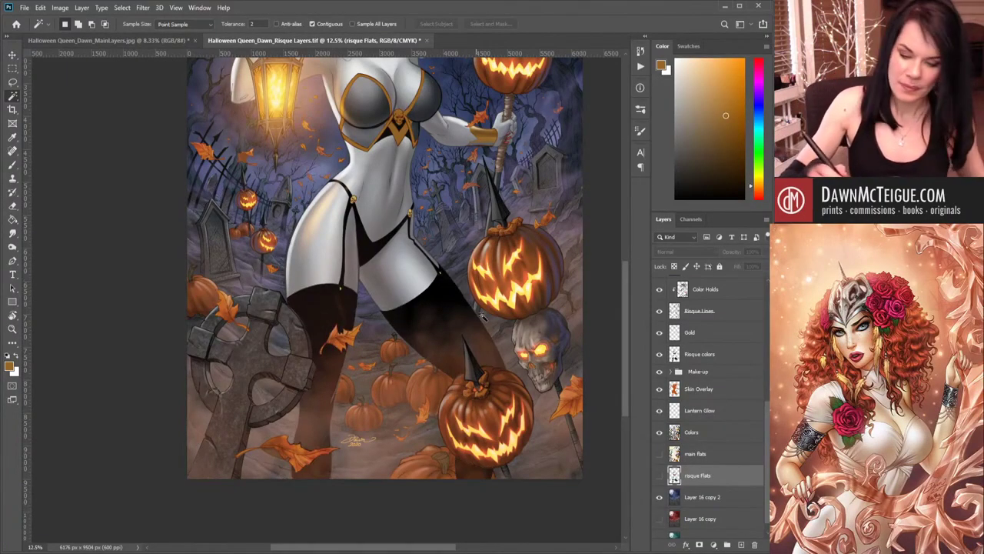
- Add a new empty layer and place it between the Gold and Risque colors layers
{"action": "key", "text": "ctrl+minus"}
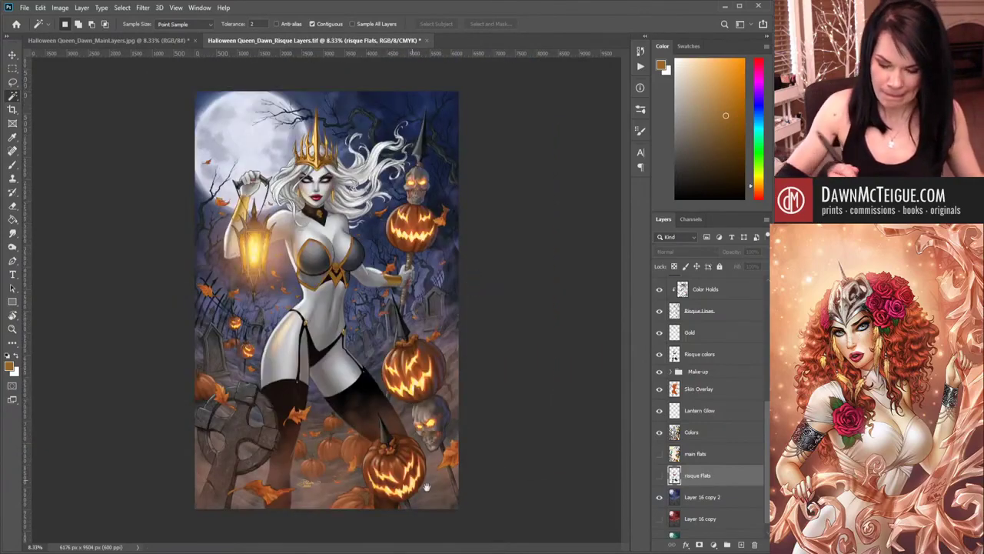
{"action": "left_click", "coordinate": [659, 518]}
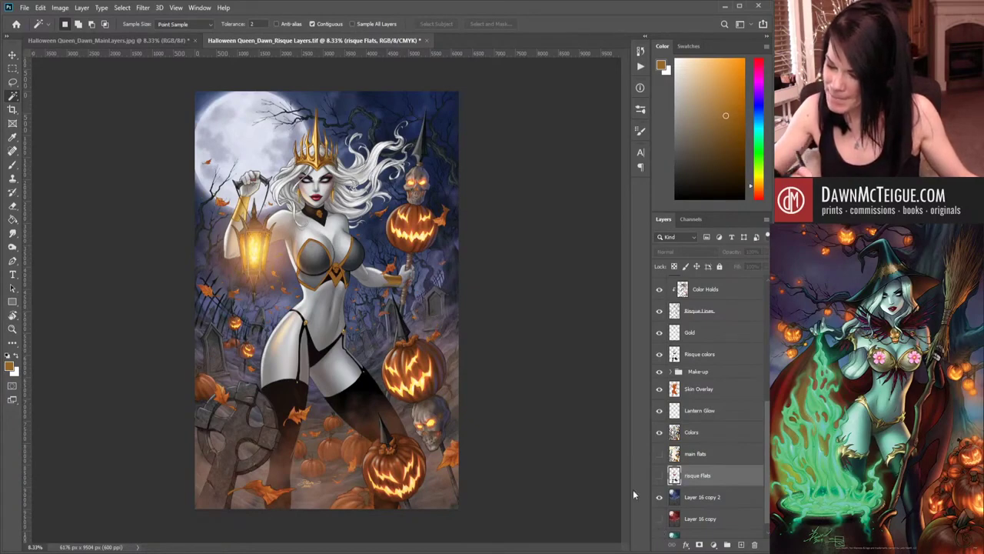
{"action": "left_click", "coordinate": [741, 545]}
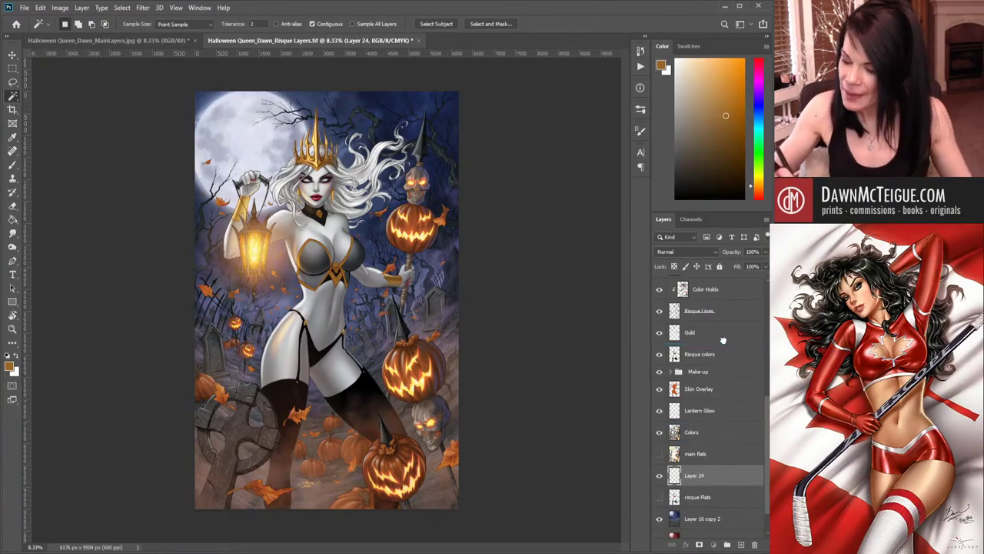
{"action": "left_click_drag", "start_coordinate": [723, 340], "coordinate": [723, 343]}
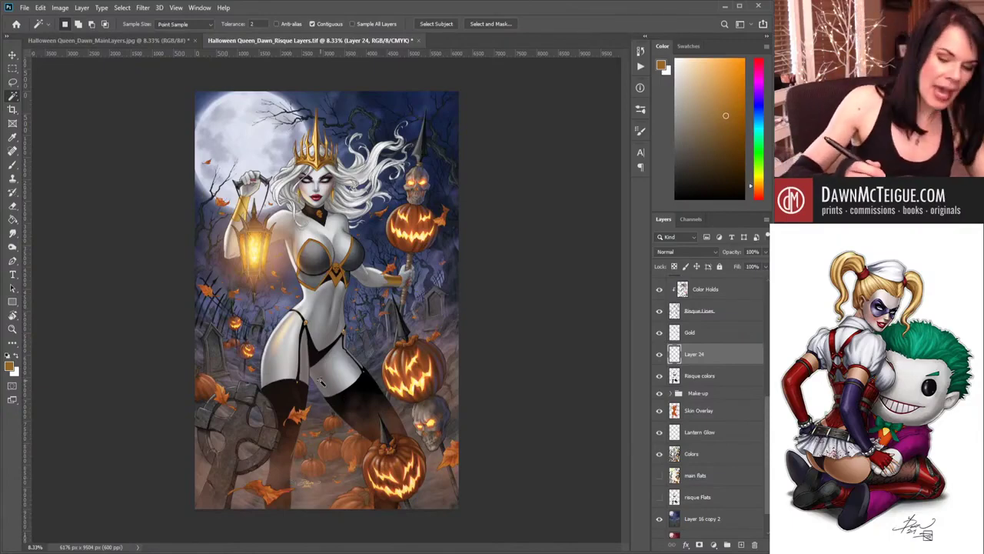
- Try a Lasso outline along the inner edge of the staff-side stocking and clear it
{"action": "key", "text": "l"}
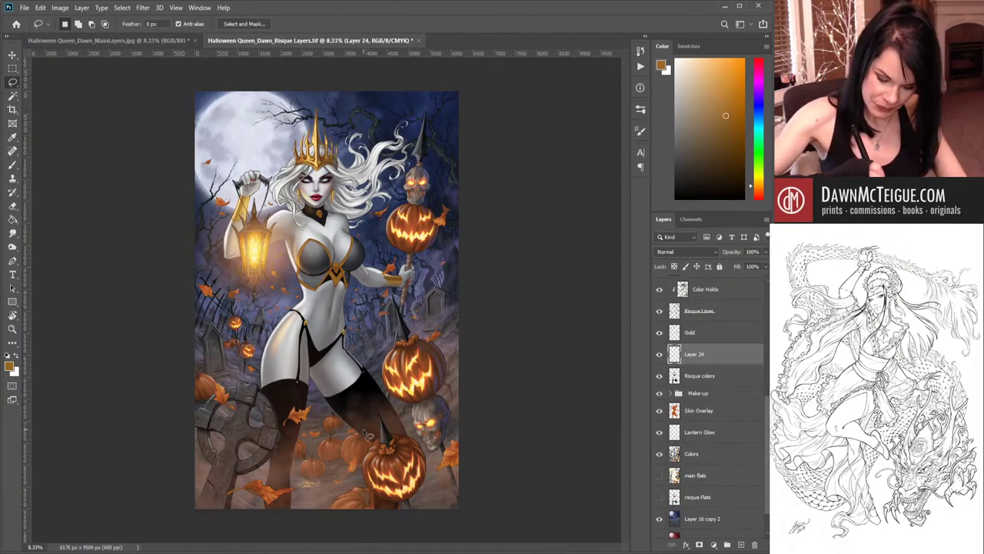
{"action": "mouse_move", "coordinate": [335, 404]}
{"action": "left_mouse_down"}
{"action": "mouse_move", "coordinate": [379, 445]}
{"action": "mouse_move", "coordinate": [331, 397]}
{"action": "mouse_move", "coordinate": [355, 403]}
{"action": "mouse_move", "coordinate": [347, 404]}
{"action": "mouse_move", "coordinate": [381, 444]}
{"action": "left_mouse_up"}
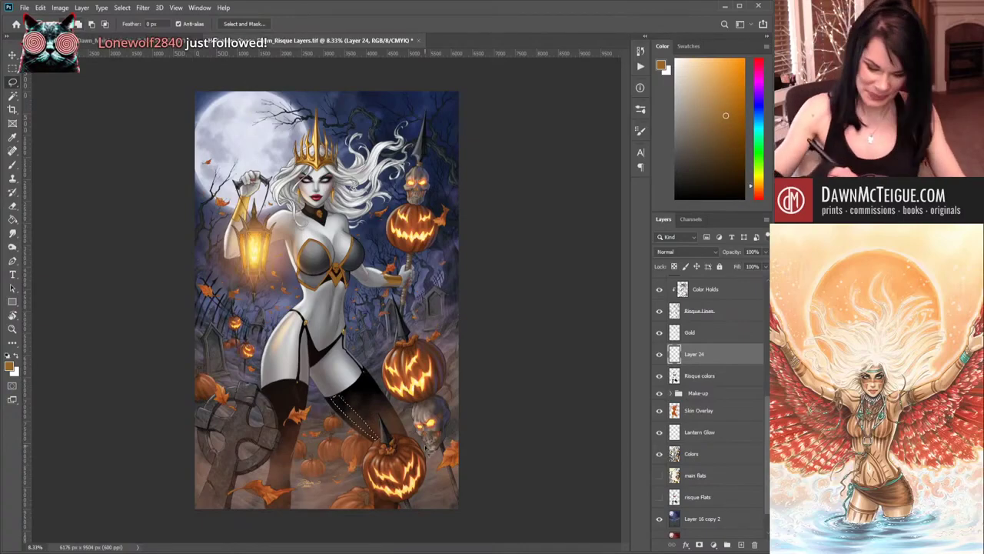
{"action": "key", "text": "ctrl+d"}
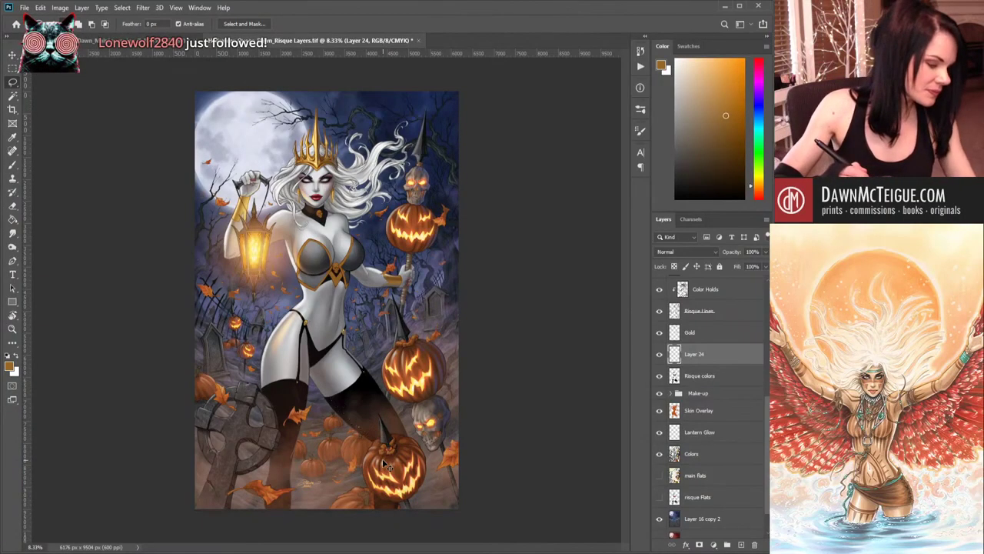
- Sample a muted brown from the ground beside the staff-side stocking and set up an enlarged Brush at 38% opacity
{"action": "key", "text": "b"}
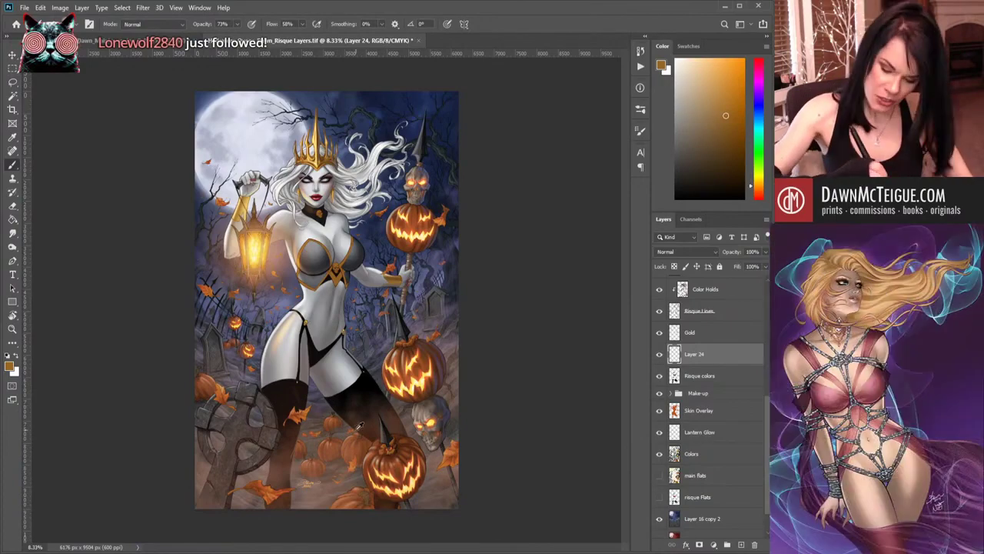
{"action": "left_click", "coordinate": [347, 431], "text": "alt"}
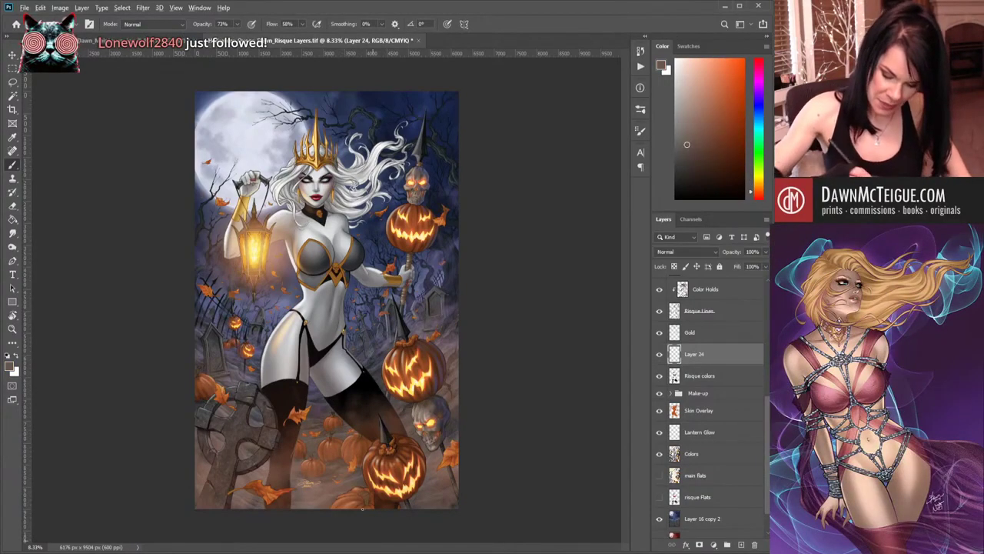
{"action": "key", "text": "x"}
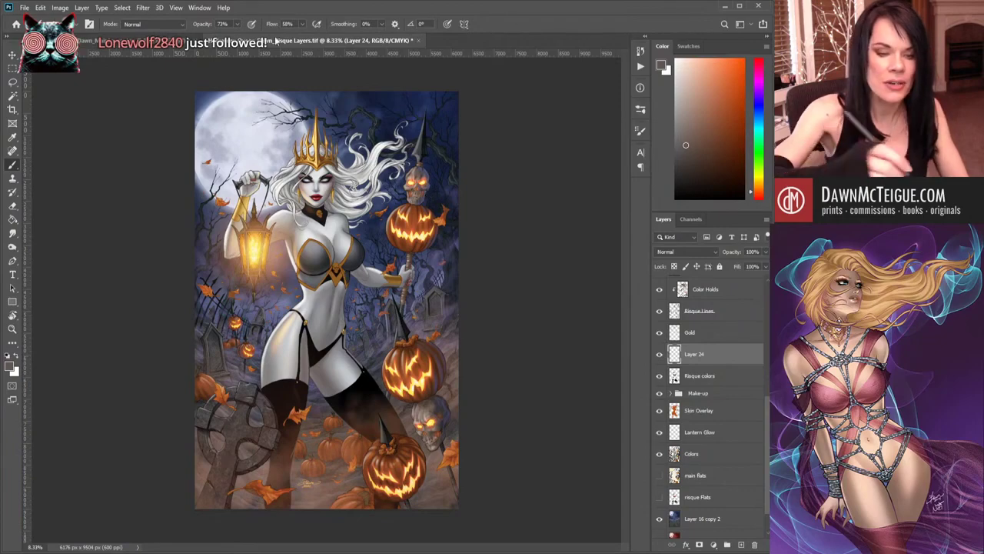
{"action": "key", "text": "3"}
{"action": "key", "text": "8"}
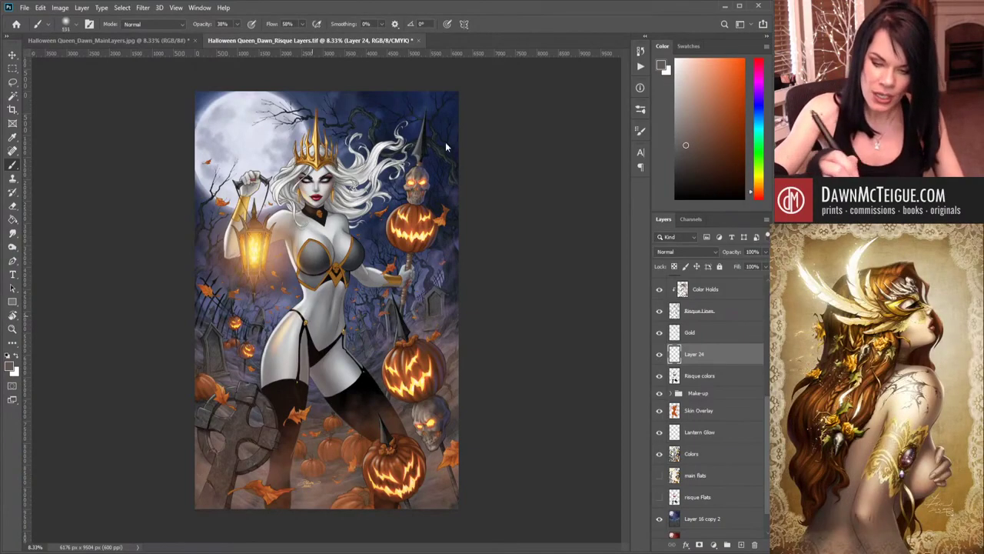
{"action": "key", "text": "bracketright"}
{"action": "key", "text": "bracketright"}
{"action": "key", "text": "bracketright"}
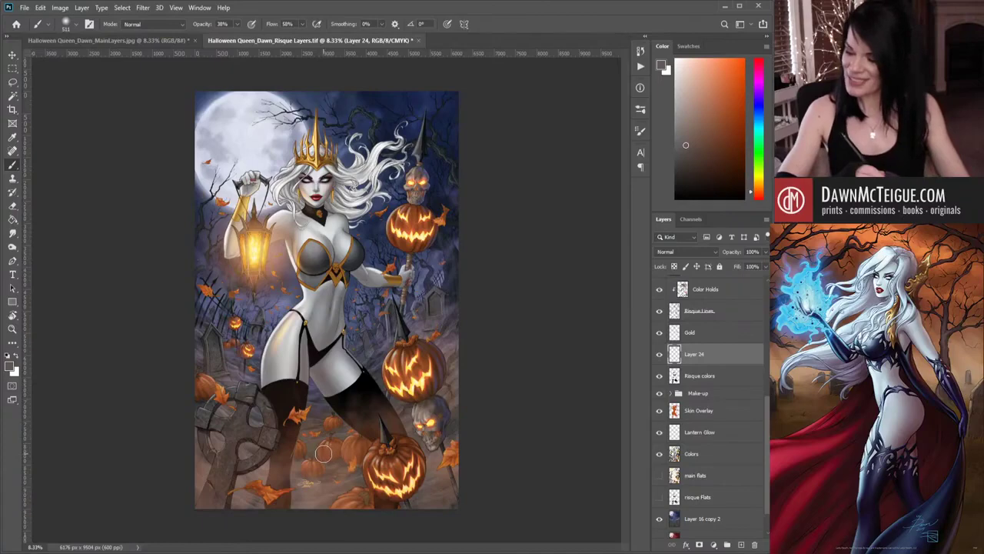
- Try a narrow Lasso outline along the outer edge of the staff-side stocking and clear it
{"action": "key", "text": "l"}
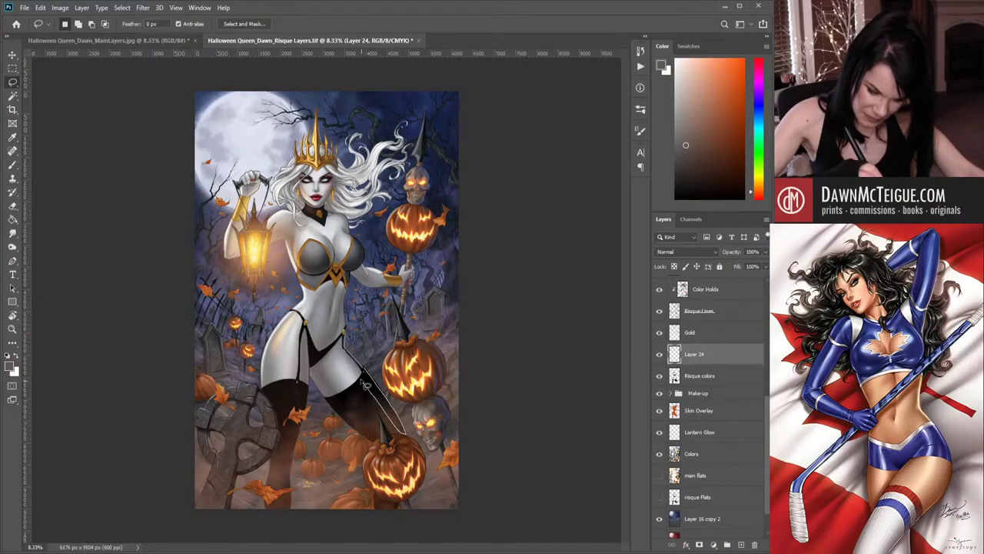
{"action": "left_click_drag", "start_coordinate": [368, 375], "coordinate": [368, 376]}
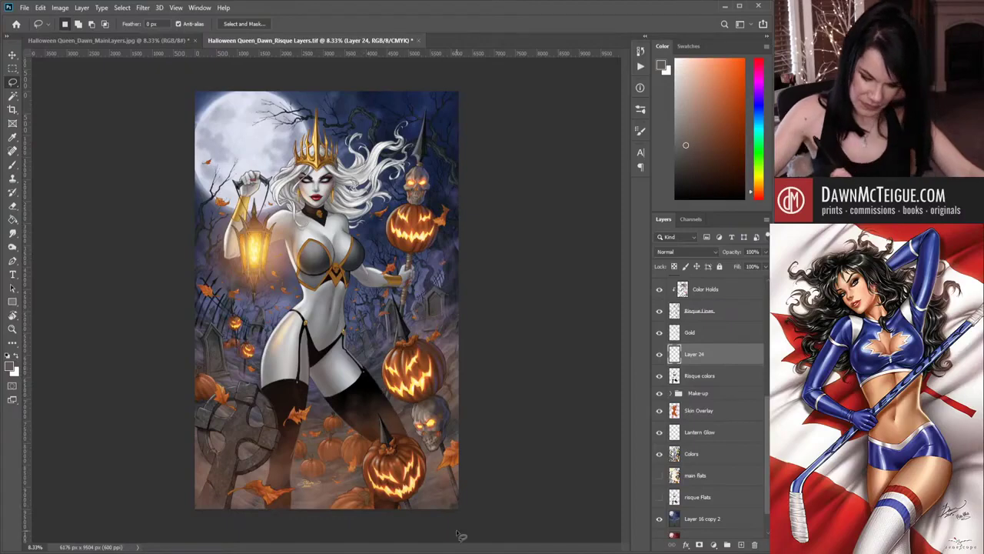
{"action": "key", "text": "ctrl+d"}
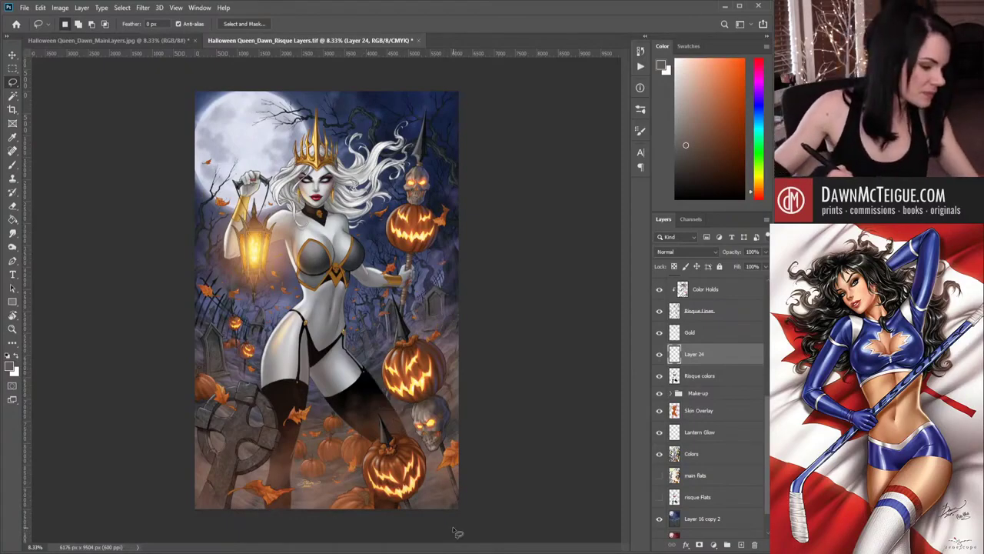
- Sample a muted blue-violet from the background beside the staff hand and set the Brush opacity to 89%
{"action": "key", "text": "b"}
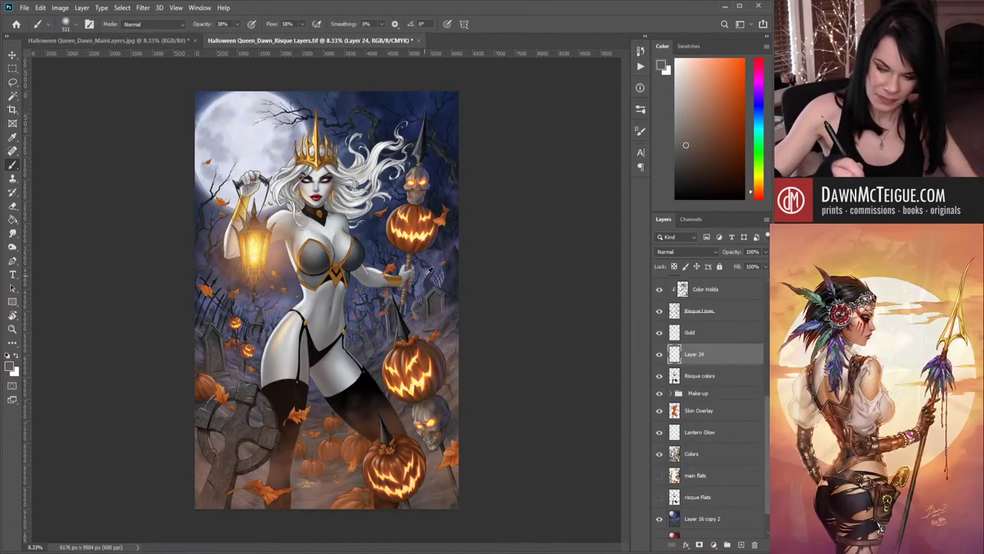
{"action": "left_click", "coordinate": [425, 269], "text": "alt"}
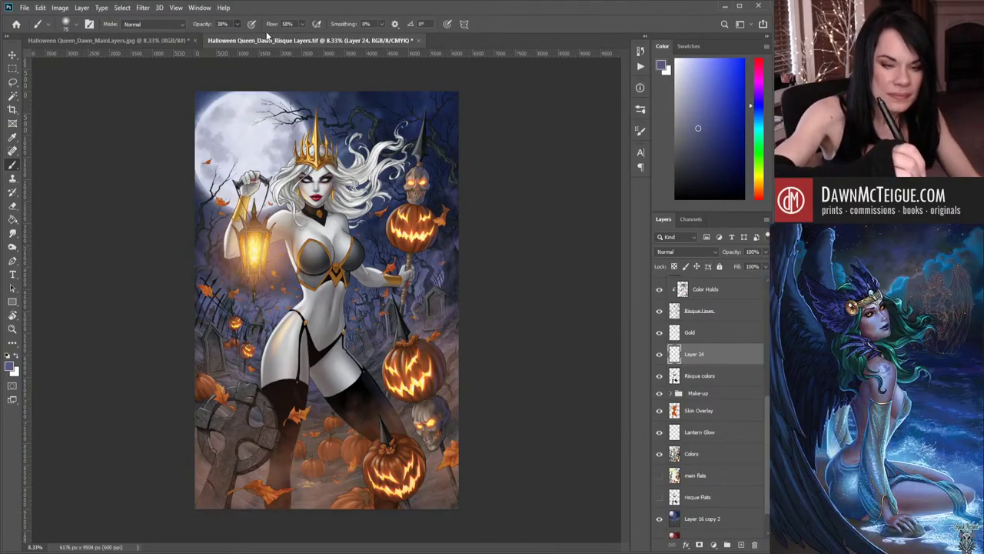
{"action": "key", "text": "8"}
{"action": "key", "text": "9"}
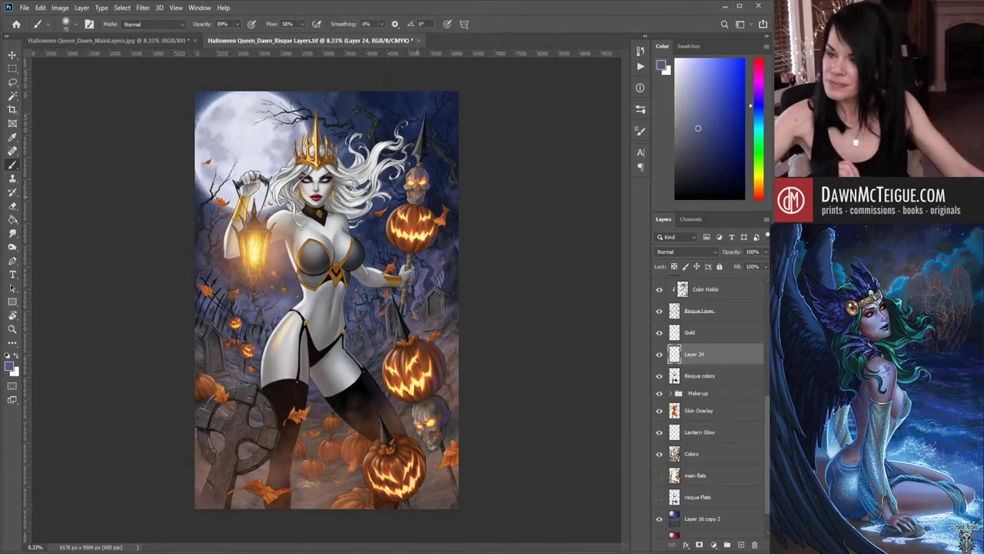
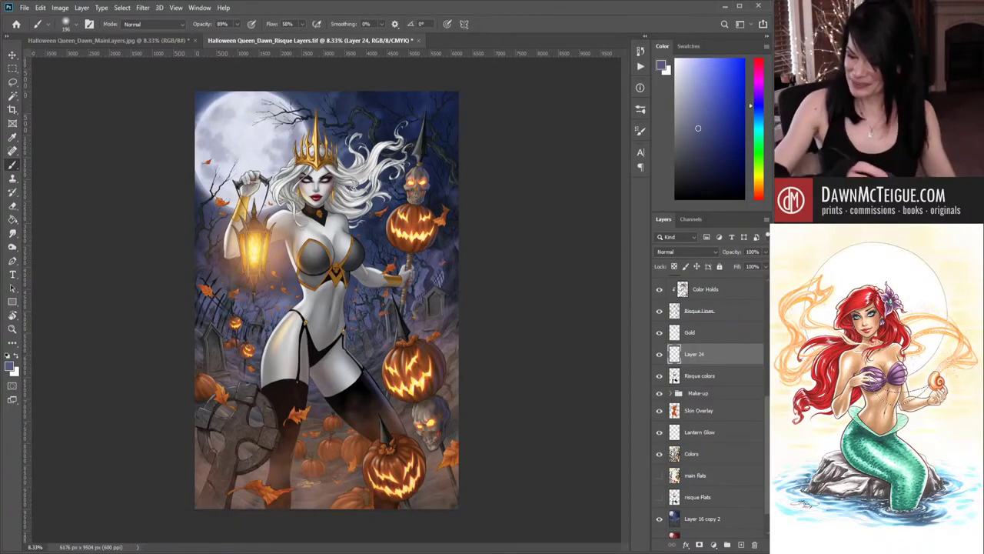
- Set the Eraser to 60% opacity and 85% flow for cleaning up the new layer, and activate the Move tool
{"action": "key", "text": "e"}
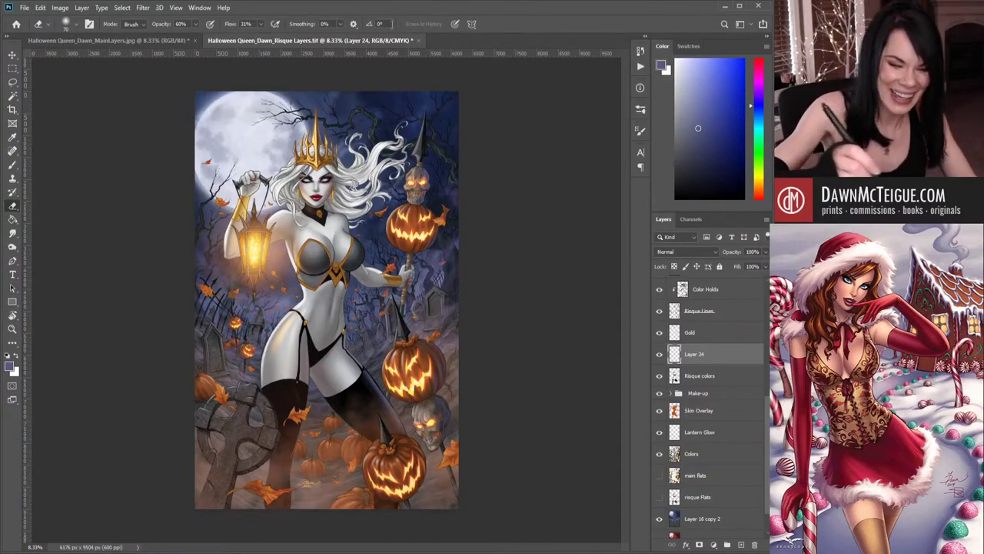
{"action": "left_click_drag", "start_coordinate": [248, 23], "coordinate": [289, 34]}
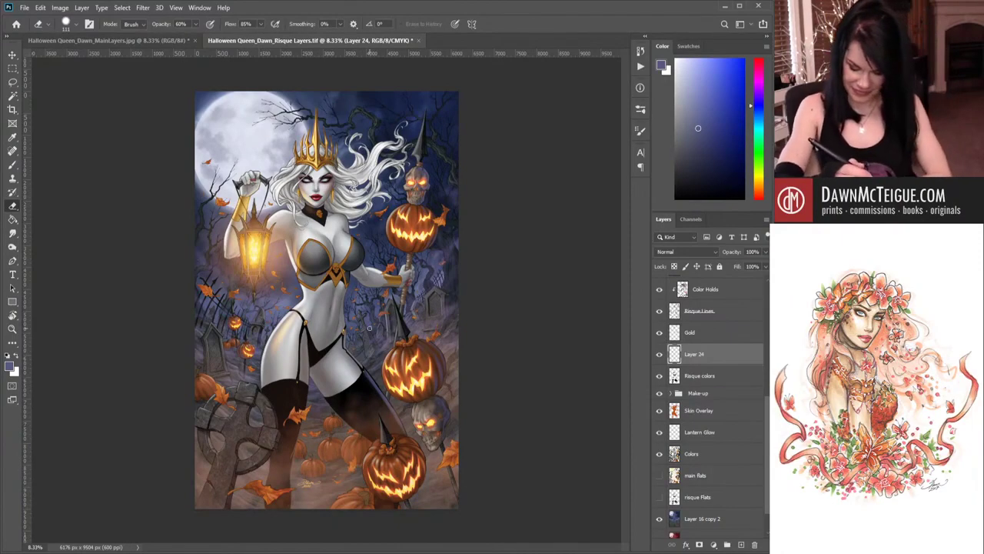
{"action": "key", "text": "v"}
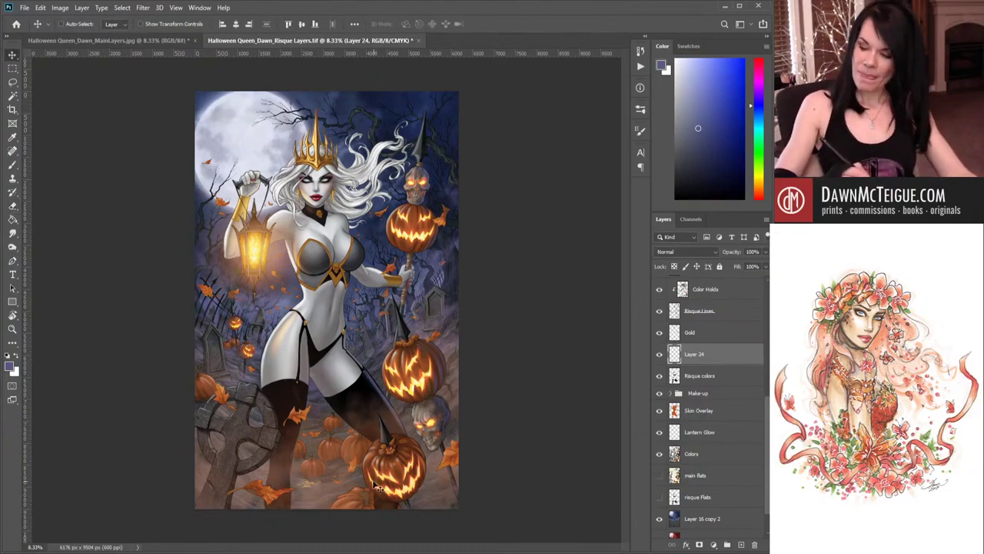
- Refine the blue-violet reflected light on the staff-side stocking with the Brush and Eraser, and compare the artwork with Layer 24 hidden and shown
{"action": "key", "text": "b"}
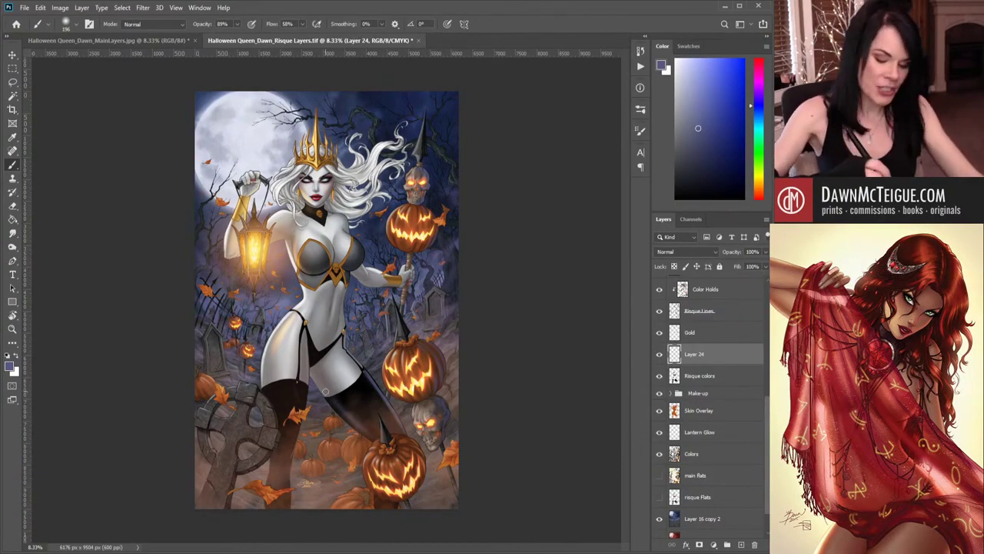
{"action": "key", "text": "e"}
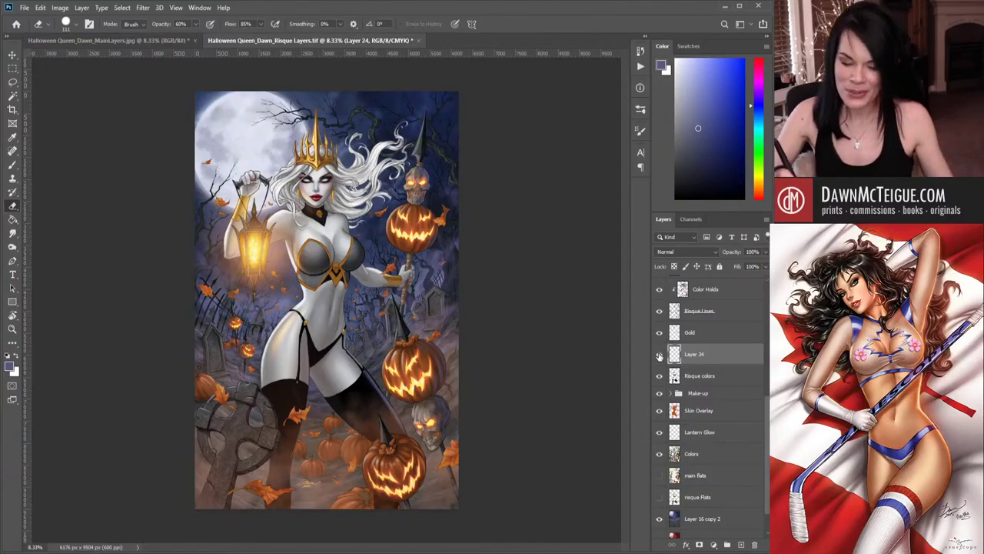
{"action": "left_click", "coordinate": [660, 357]}
{"action": "left_click", "coordinate": [660, 356]}
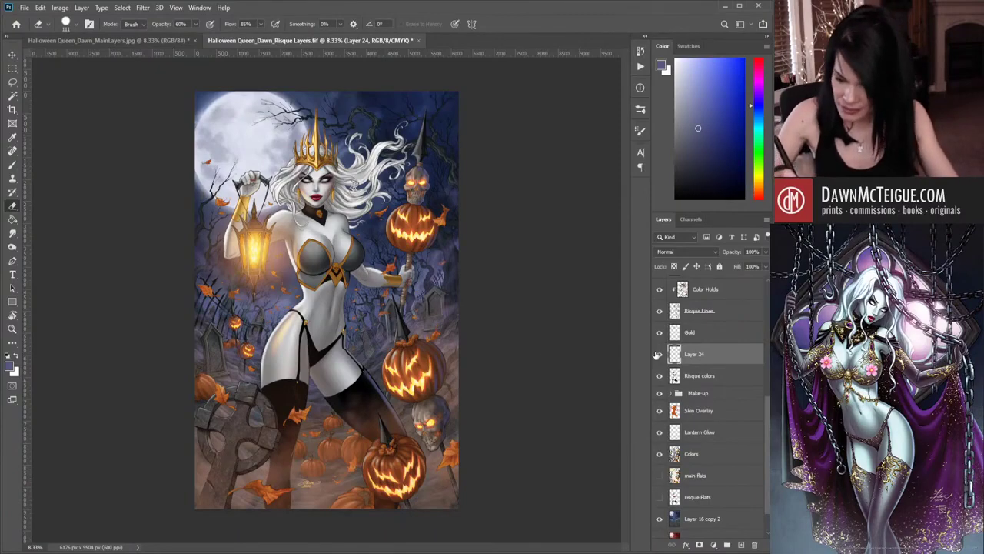
{"action": "left_click", "coordinate": [659, 355]}
{"action": "left_click", "coordinate": [659, 354]}
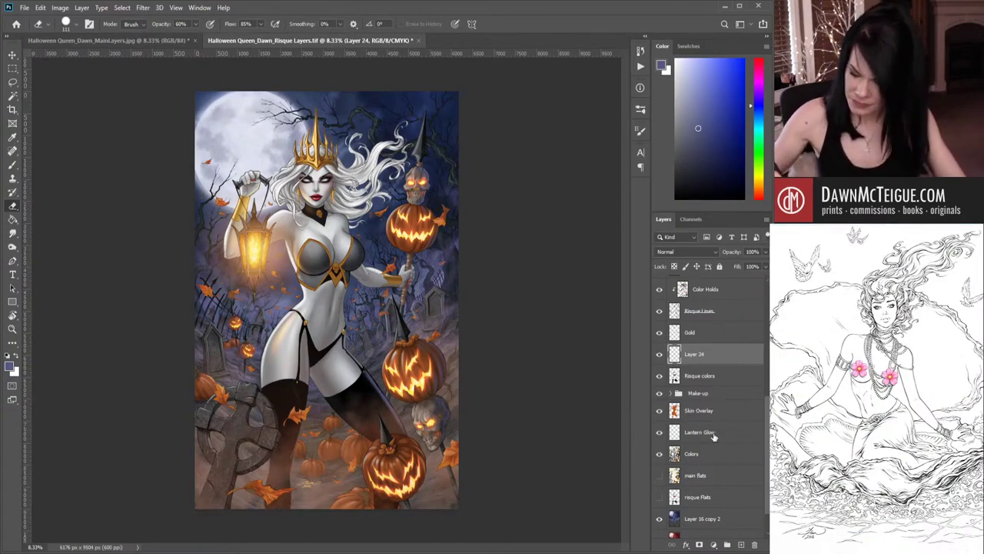
- Select the flat areas of both stockings from the risque Flats layer with the Magic Wand at tolerance 2
{"action": "scroll", "coordinate": [765, 446], "scroll_direction": "down", "scroll_amount": 2}
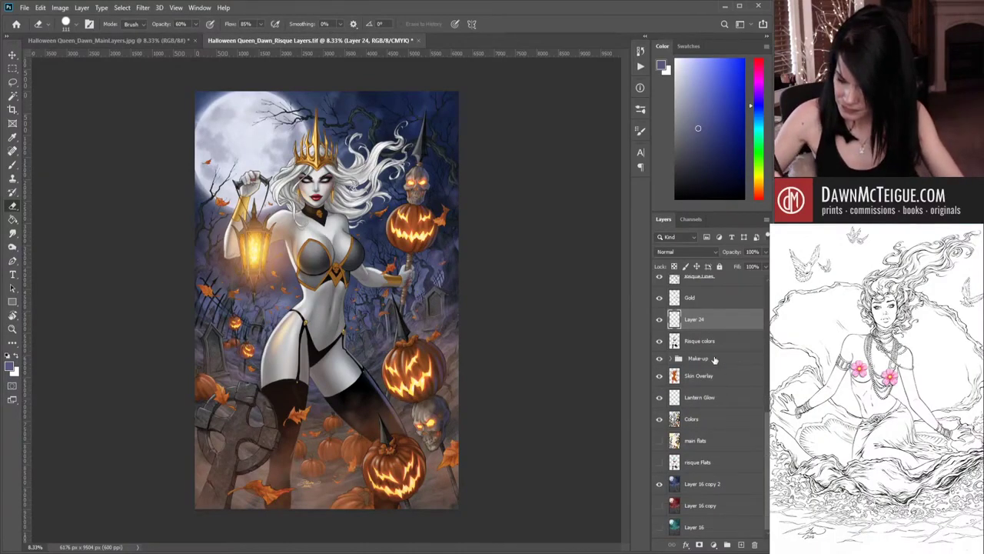
{"action": "left_click", "coordinate": [712, 419]}
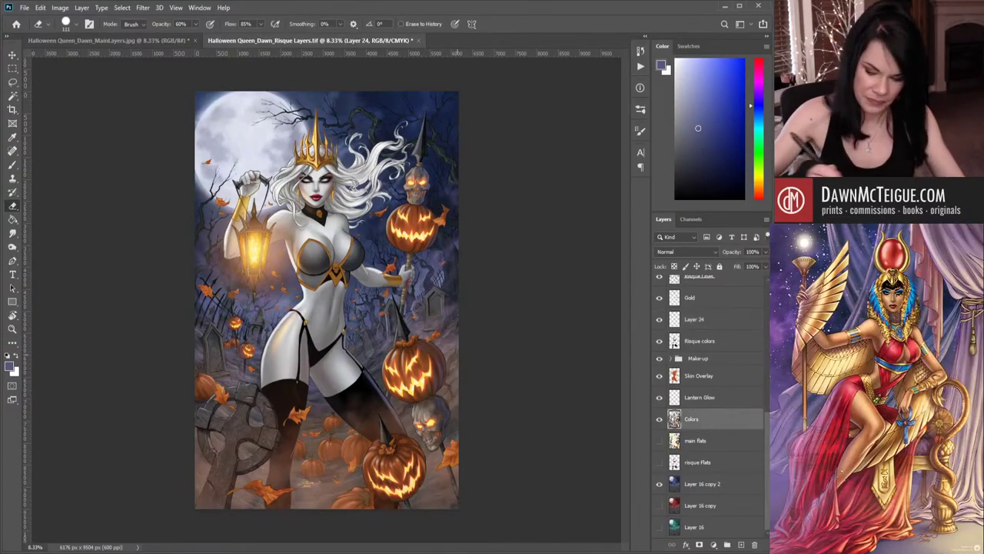
{"action": "left_click", "coordinate": [714, 464]}
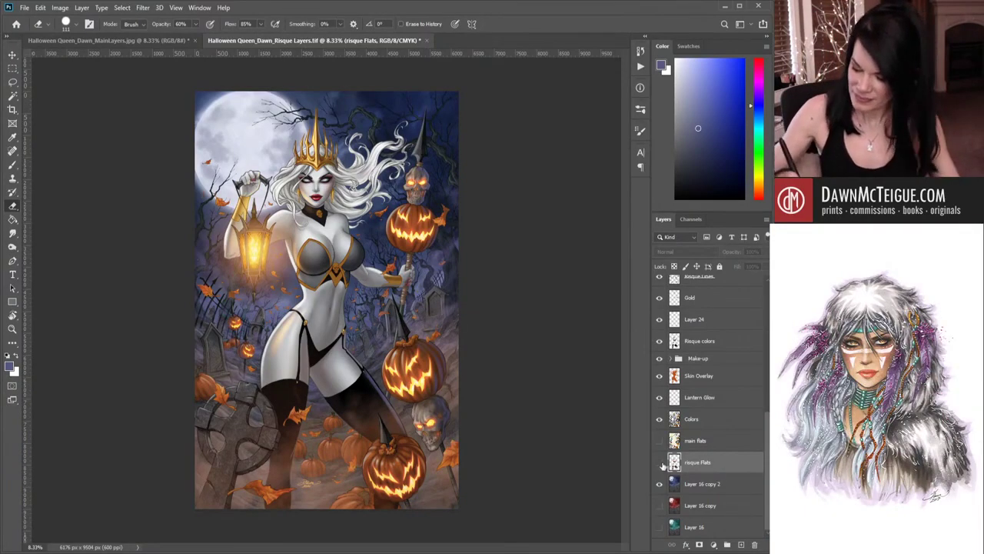
{"action": "key", "text": "w"}
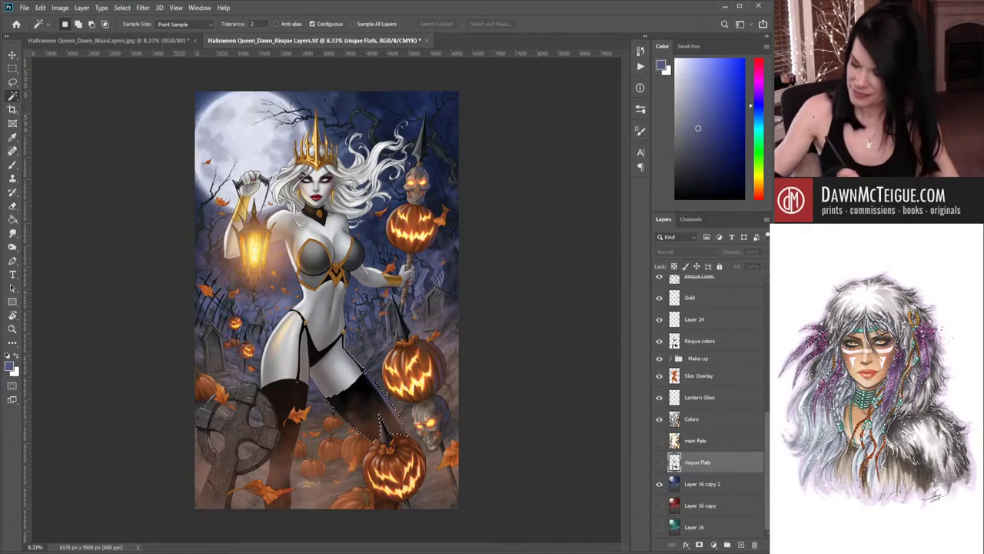
{"action": "left_click", "coordinate": [366, 374]}
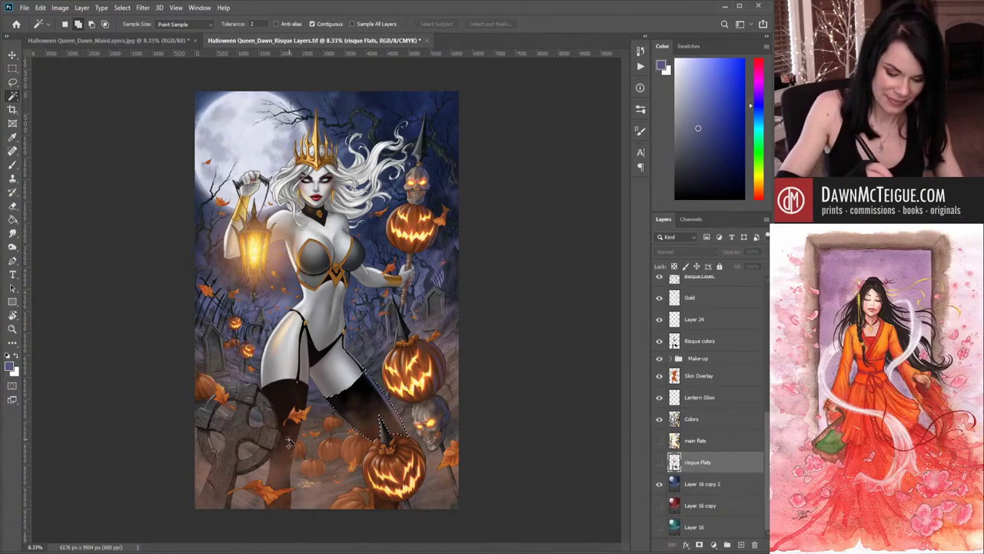
{"action": "left_click", "coordinate": [376, 435], "text": "shift"}
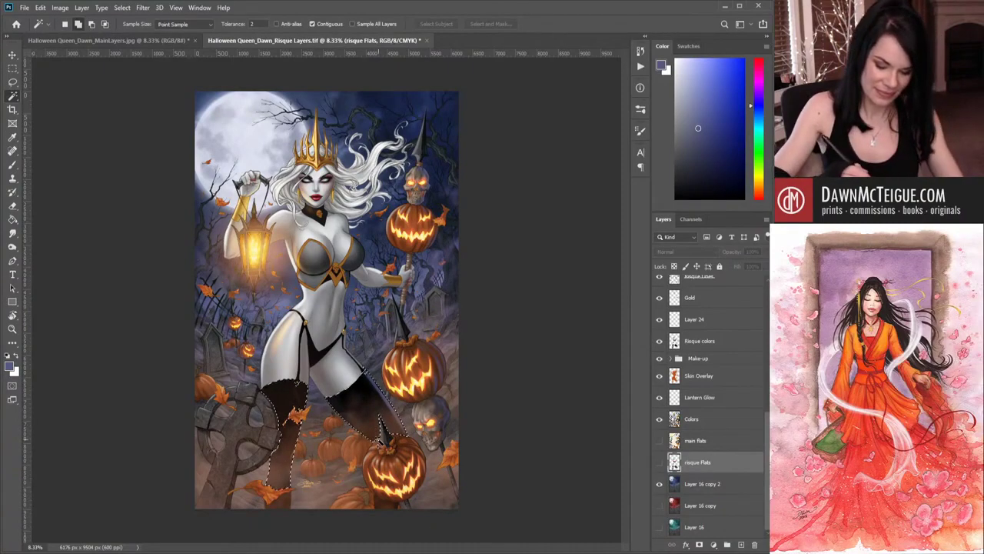
{"action": "left_click", "coordinate": [399, 530]}
- Paint an orange glow sampled from the jack-o'-lantern down the staff-side stocking on Layer 24 with the Brush at 89% opacity
{"action": "key", "text": "b"}
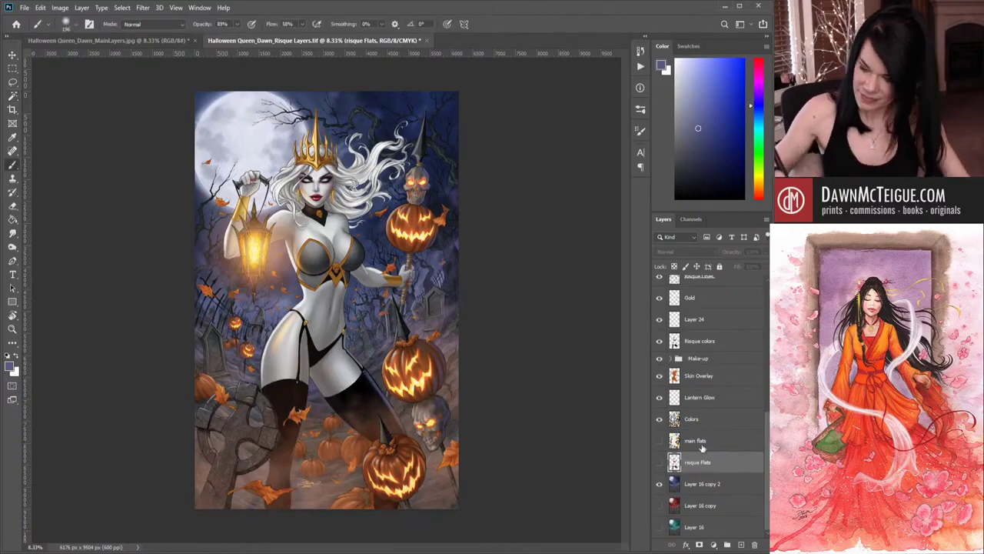
{"action": "left_click", "coordinate": [712, 343]}
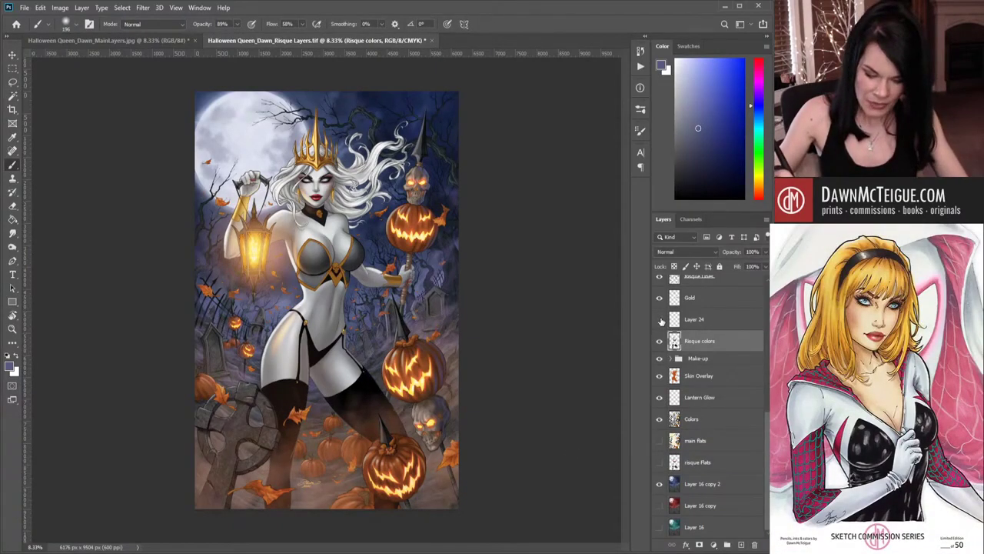
{"action": "left_click", "coordinate": [711, 322]}
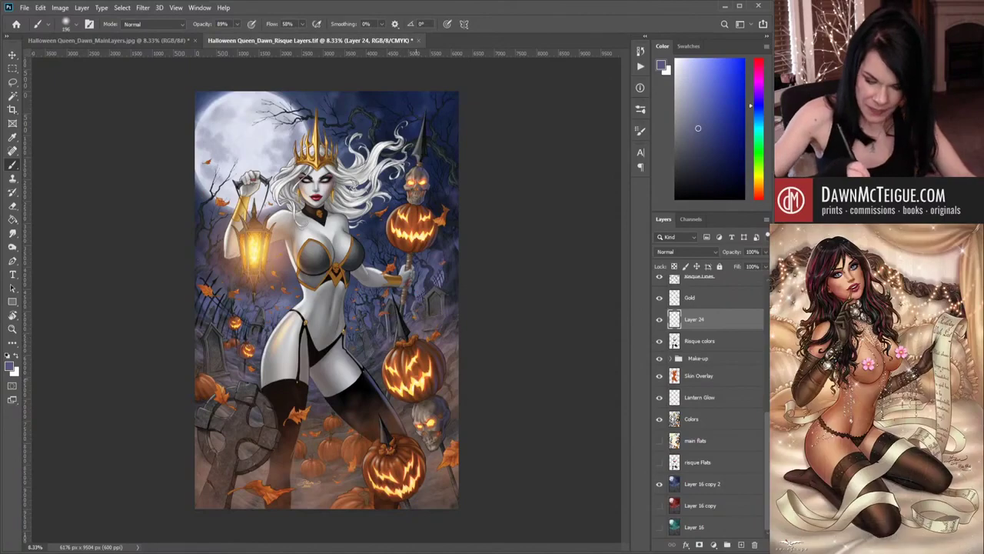
{"action": "left_click", "coordinate": [426, 356], "text": "alt"}
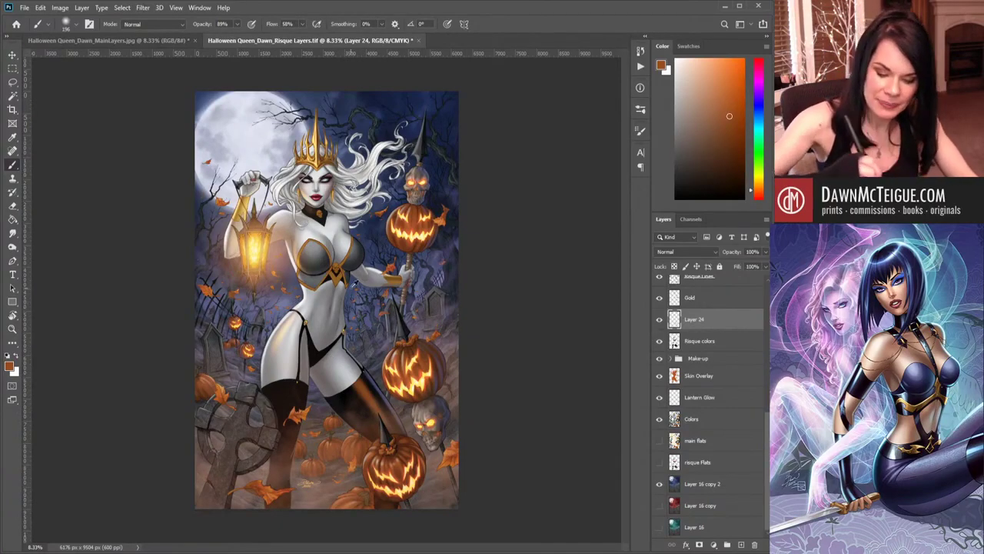
- Sample a muted blue from the background below the staff arm and paint reflected light along the staff-side stocking's edge with an enlarged Brush
{"action": "left_click", "coordinate": [373, 316], "text": "alt"}
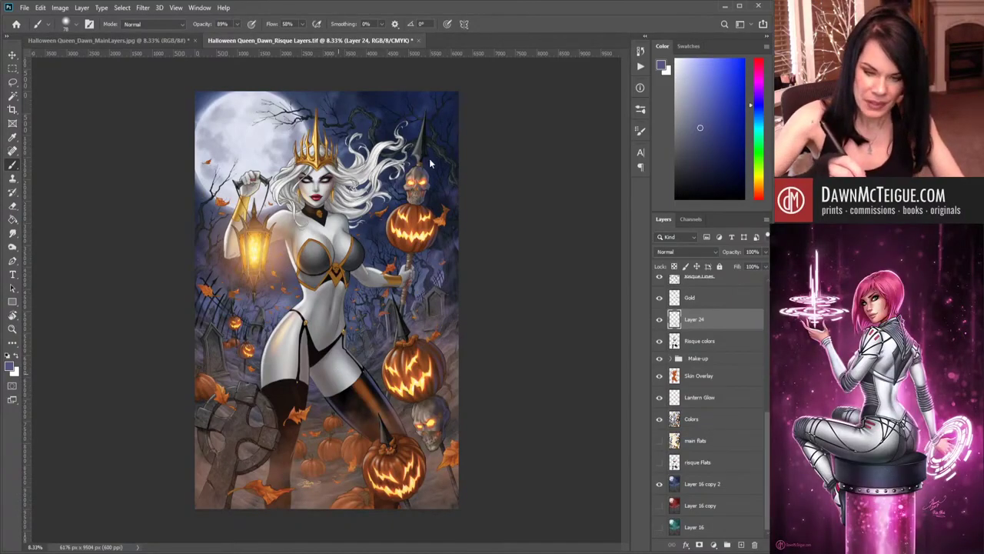
{"action": "key", "text": "bracketright"}
{"action": "key", "text": "bracketright"}
{"action": "key", "text": "bracketright"}
{"action": "key", "text": "bracketright"}
{"action": "key", "text": "bracketright"}
{"action": "key", "text": "bracketright"}
{"action": "key", "text": "bracketright"}
{"action": "key", "text": "bracketright"}
{"action": "key", "text": "bracketright"}
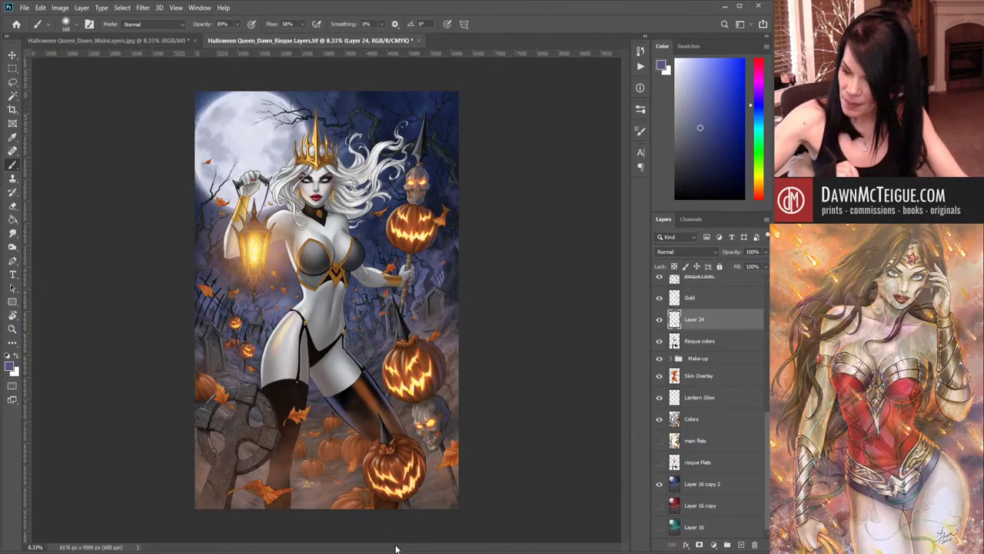
- Clean up the staff-side stocking's edge light with the Eraser at 60% opacity and remove the orange glow
{"action": "key", "text": "e"}
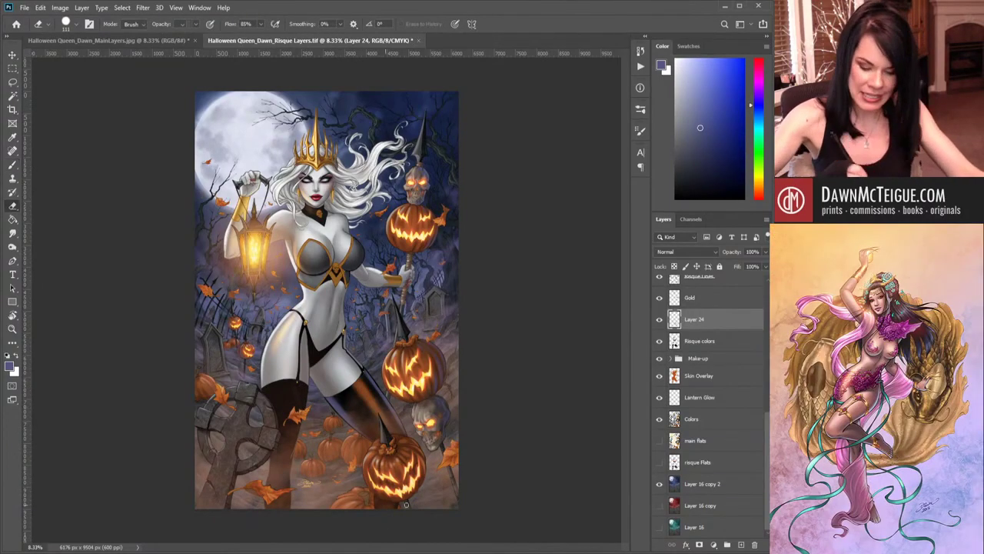
{"action": "key", "text": "6"}
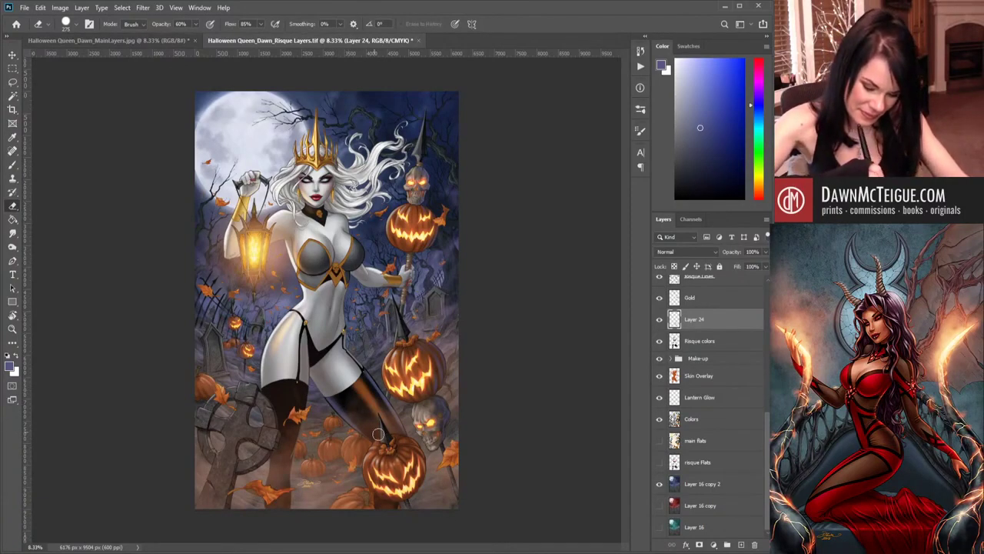
{"action": "key", "text": "b"}
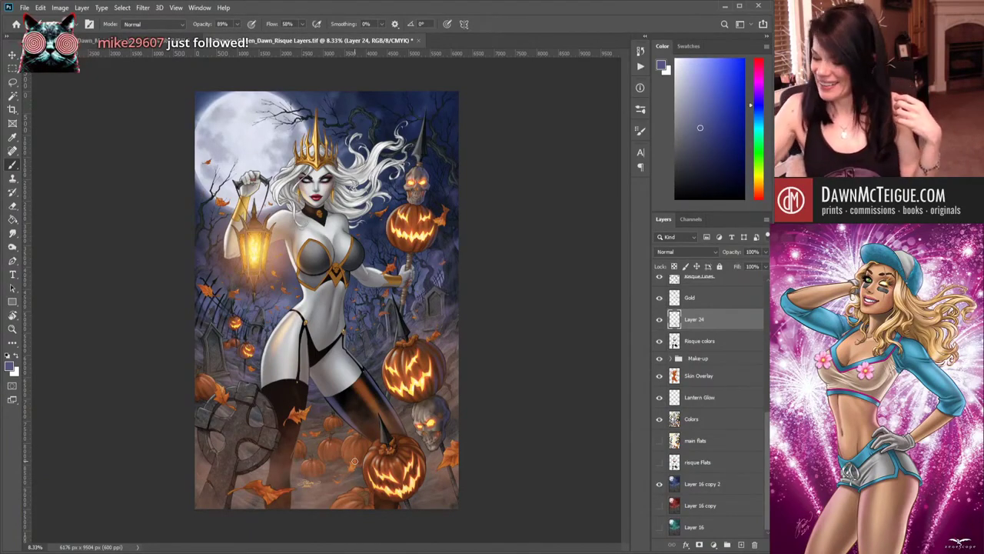
{"action": "scroll", "coordinate": [354, 461], "scroll_direction": "up", "scroll_amount": 1}
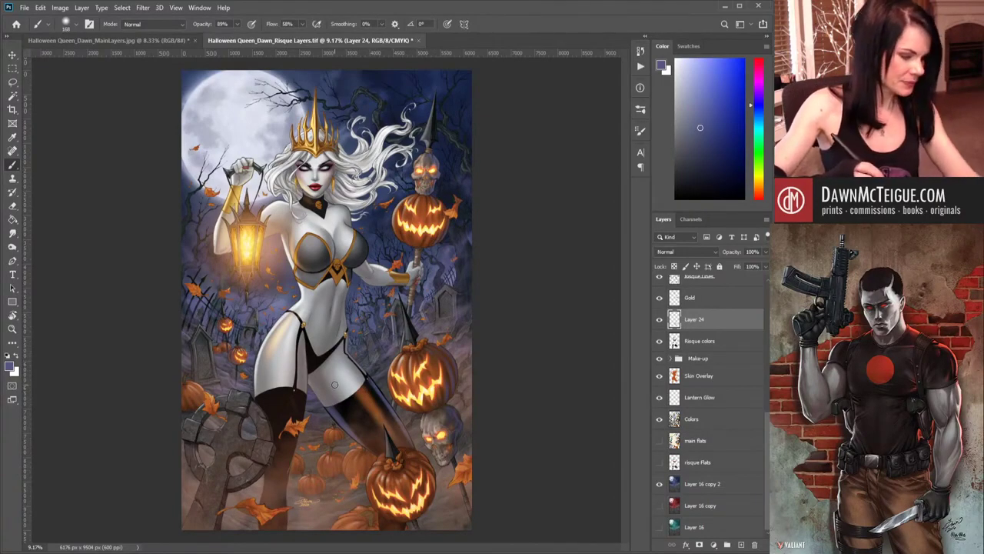
{"action": "key", "text": "e"}
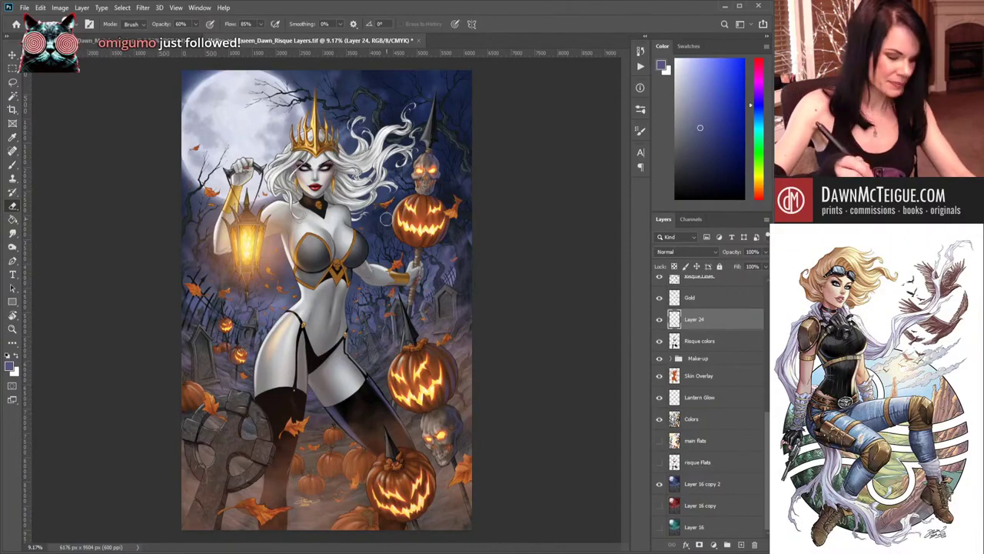
- Paint a soft highlight down the staff-side stocking in a pale peach white and set the Brush opacity to 38%
{"action": "key", "text": "b"}
{"action": "left_click", "coordinate": [377, 402], "text": "alt"}
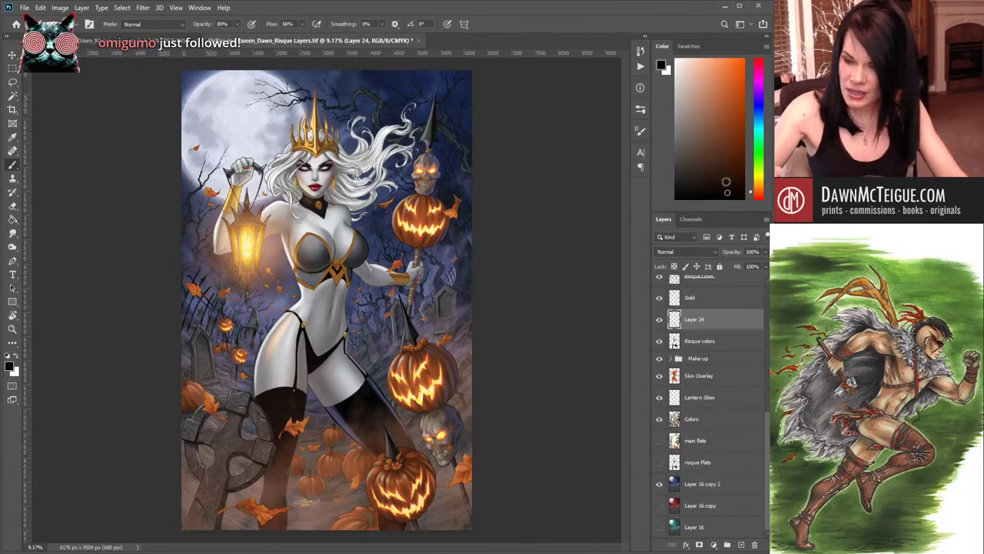
{"action": "left_click_drag", "start_coordinate": [728, 192], "coordinate": [684, 60]}
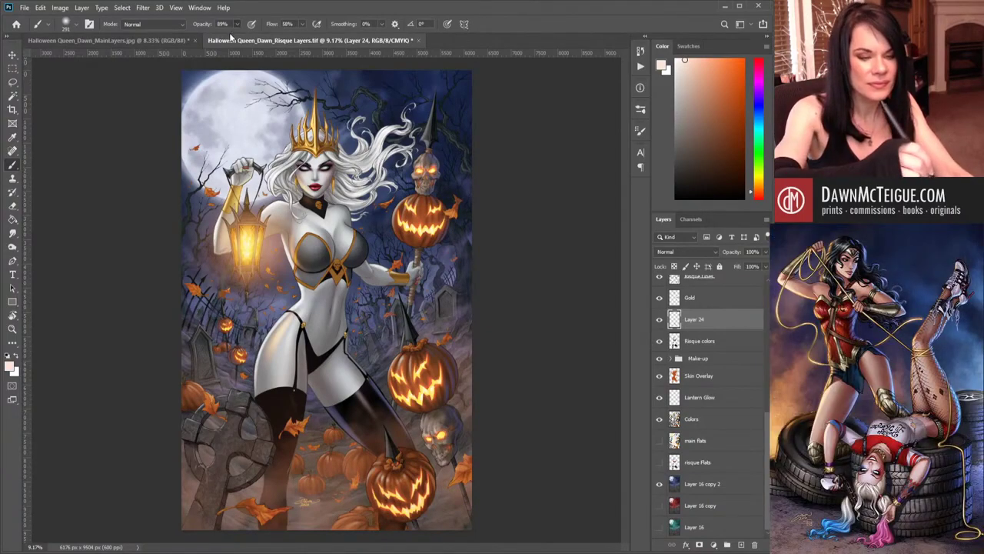
{"action": "key", "text": "3"}
{"action": "key", "text": "8"}
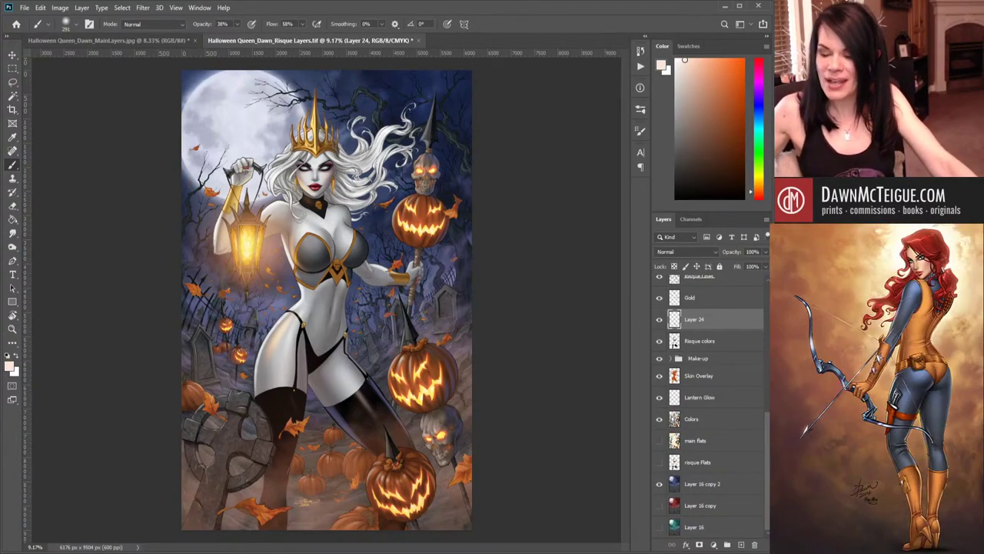
- Check Halloween Queen_Dawn_MainLayers.jpg for comparison, and shade around the staff-side stocking's highlight with sampled near-black in the layered file
{"action": "left_click", "coordinate": [124, 43]}
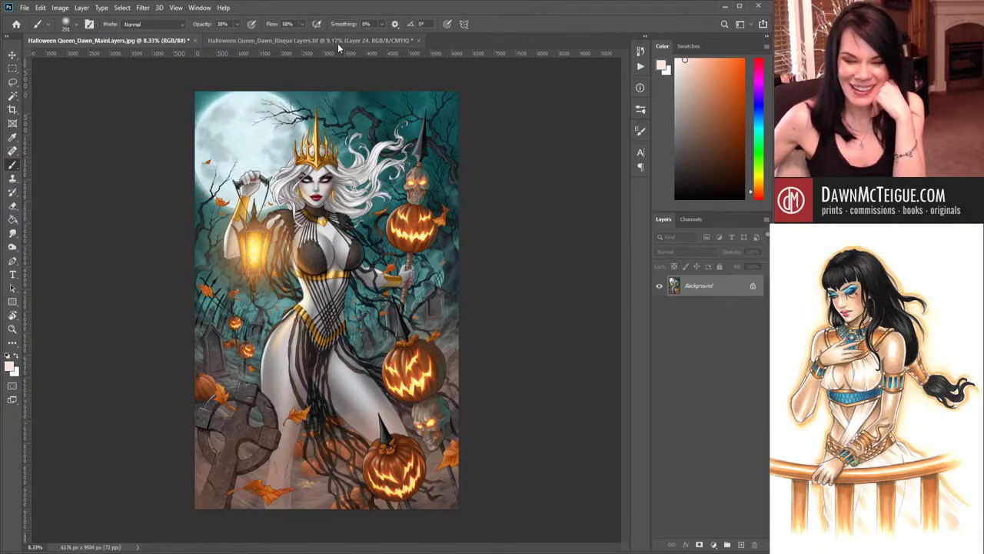
{"action": "left_click", "coordinate": [338, 43]}
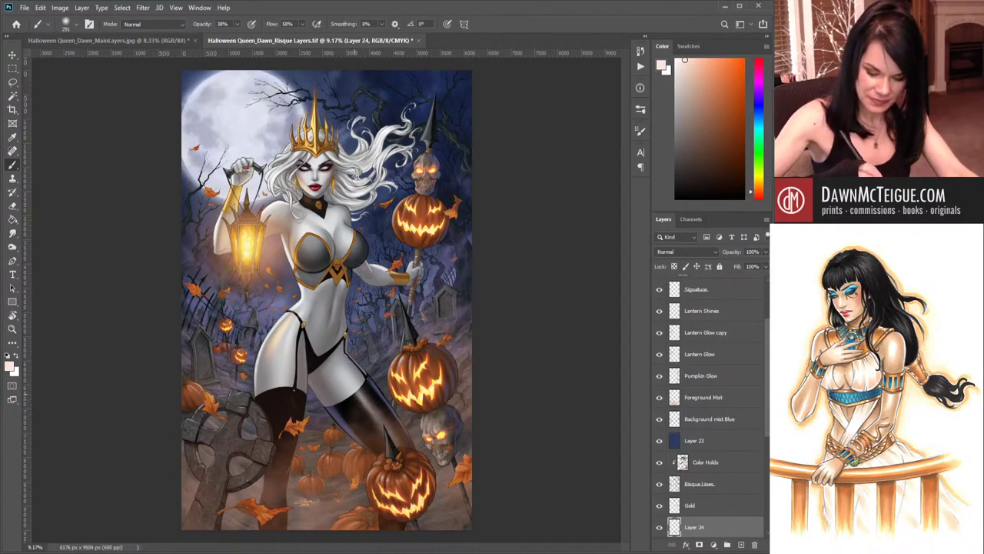
{"action": "left_click", "coordinate": [376, 388], "text": "alt"}
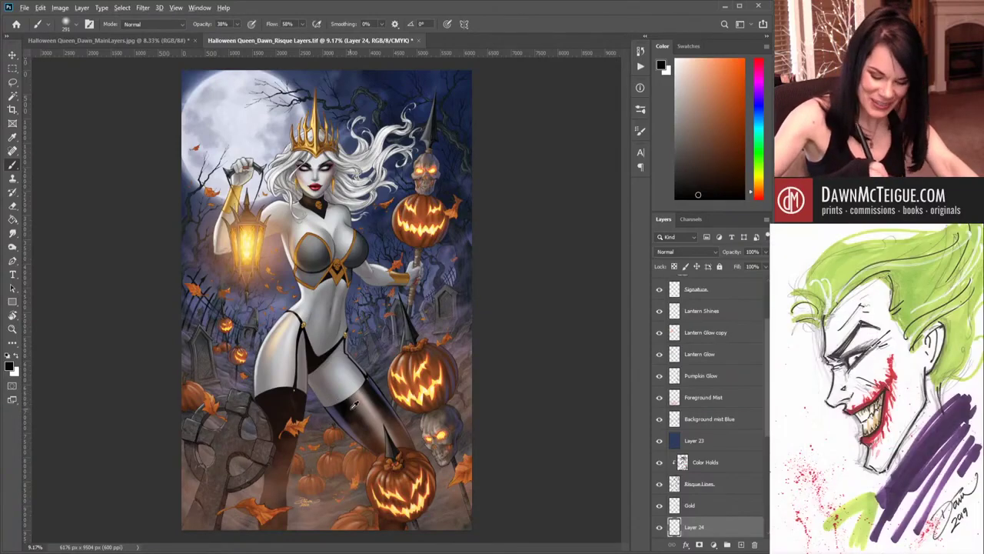
{"action": "left_click", "coordinate": [353, 406], "text": "alt"}
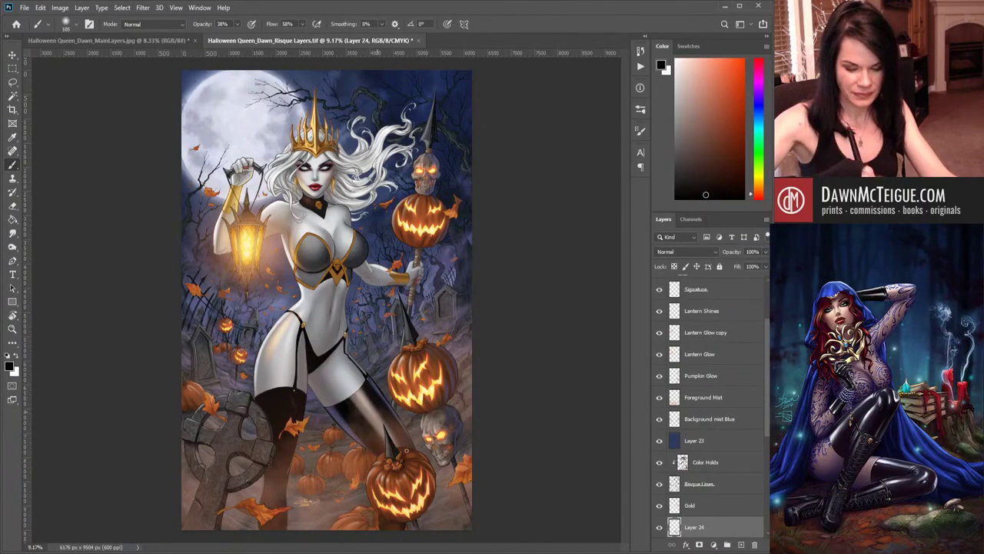
{"action": "mouse_move", "coordinate": [361, 386]}
{"action": "left_mouse_down"}
{"action": "mouse_move", "coordinate": [383, 423]}
{"action": "mouse_move", "coordinate": [368, 417]}
{"action": "mouse_move", "coordinate": [373, 425]}
{"action": "left_mouse_up"}
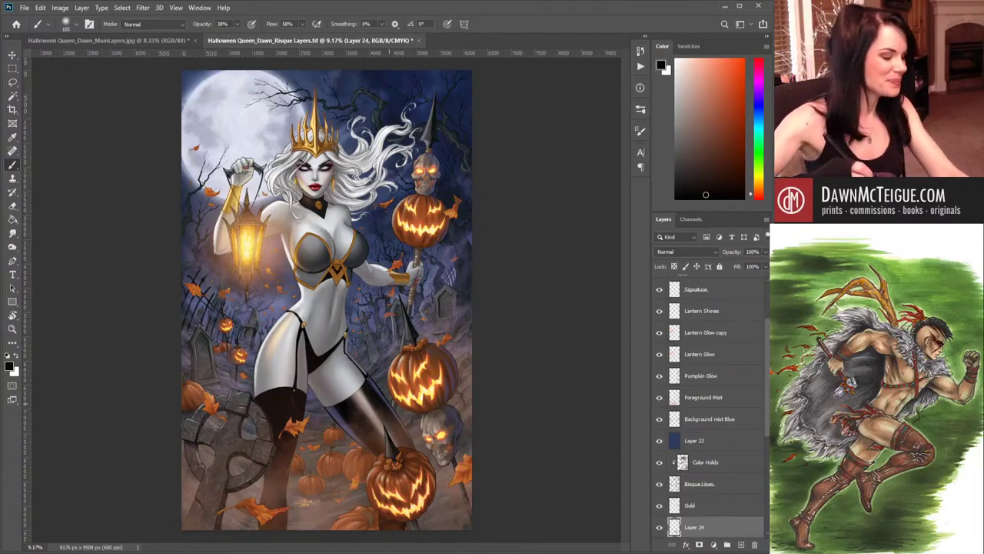
- Sample a muted blue-violet from the staff-side stocking's inner edge and touch up its reflected light with the Brush and Eraser
{"action": "left_click", "coordinate": [339, 406], "text": "alt"}
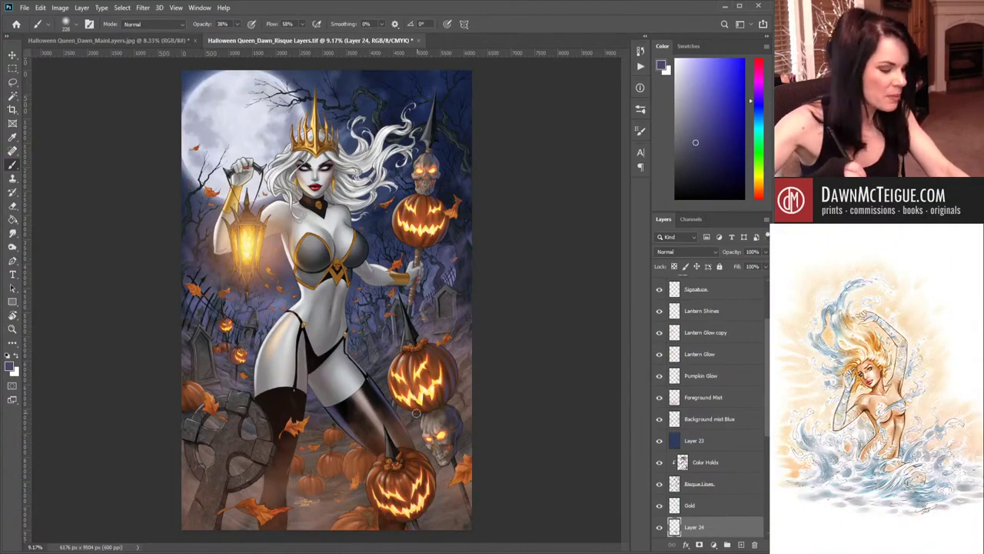
{"action": "key", "text": "e"}
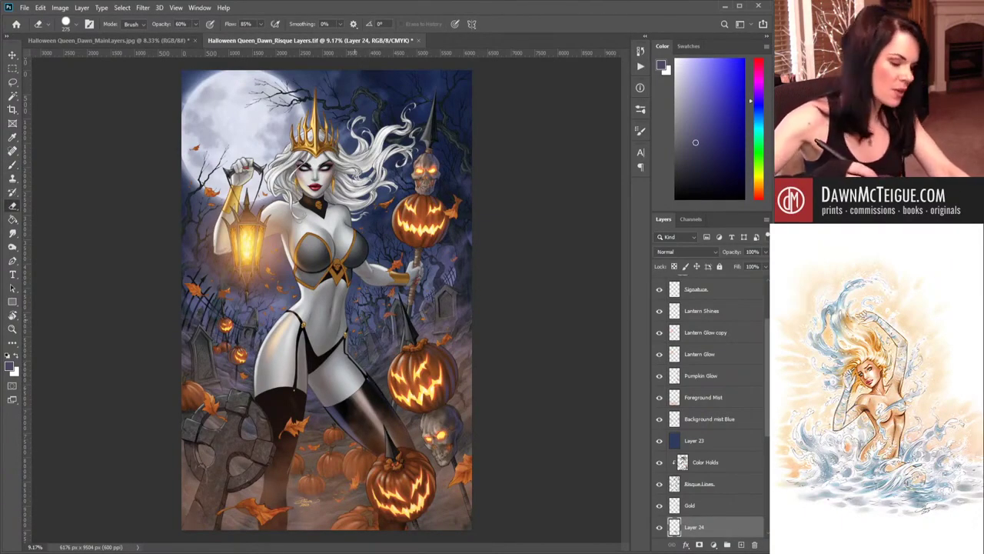
{"action": "key", "text": "b"}
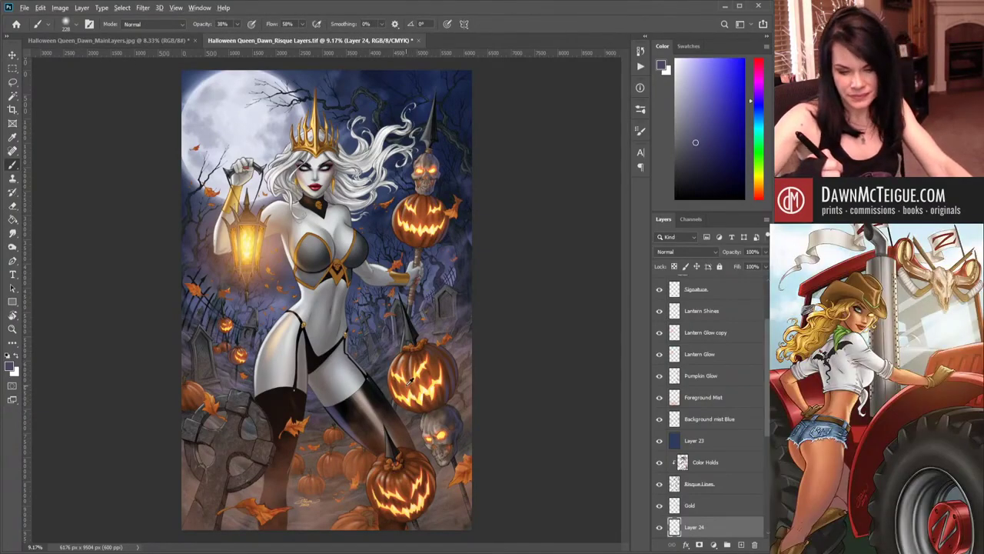
- Set the Brush opacity to 78% and paint a warm glow on the staff-side stocking's outer edge with sampled pumpkin orange and skull-eye yellow
{"action": "left_click", "coordinate": [420, 386], "text": "alt"}
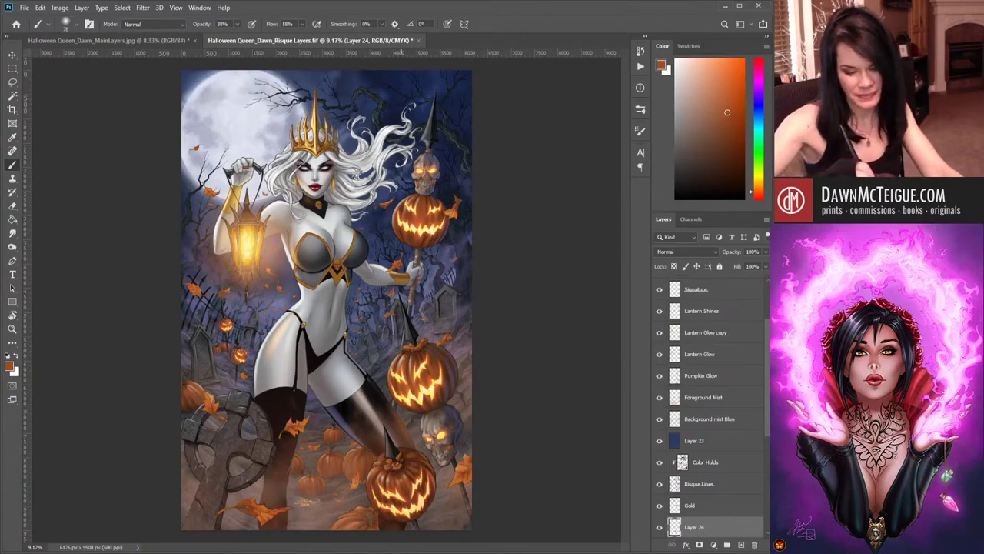
{"action": "key", "text": "7"}
{"action": "key", "text": "8"}
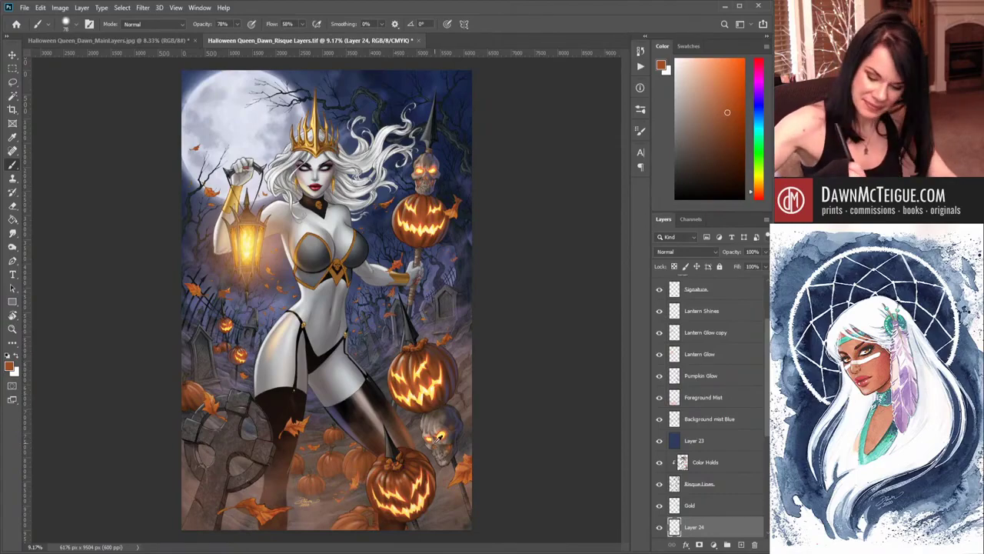
{"action": "left_click", "coordinate": [443, 430], "text": "alt"}
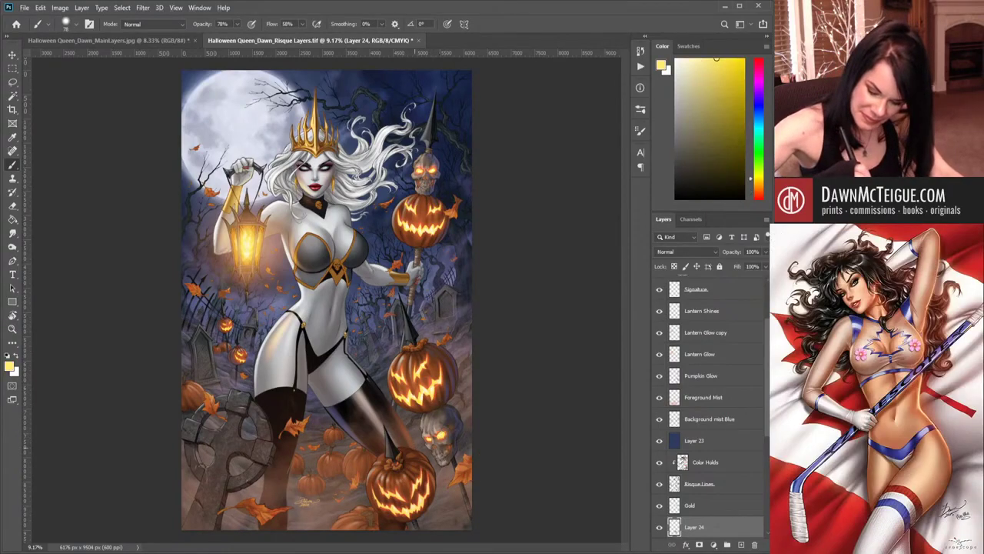
{"action": "left_click_drag", "start_coordinate": [410, 436], "coordinate": [413, 448]}
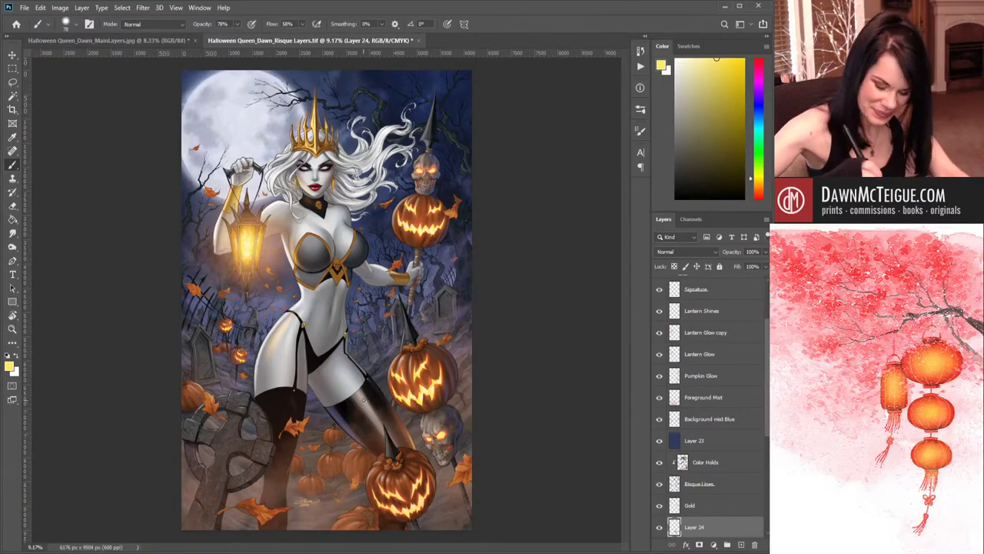
- Sample near-black from the staff-side stocking and sharpen the edges of its highlight from the upper band down to the lowest pumpkin
{"action": "left_click", "coordinate": [355, 405], "text": "alt"}
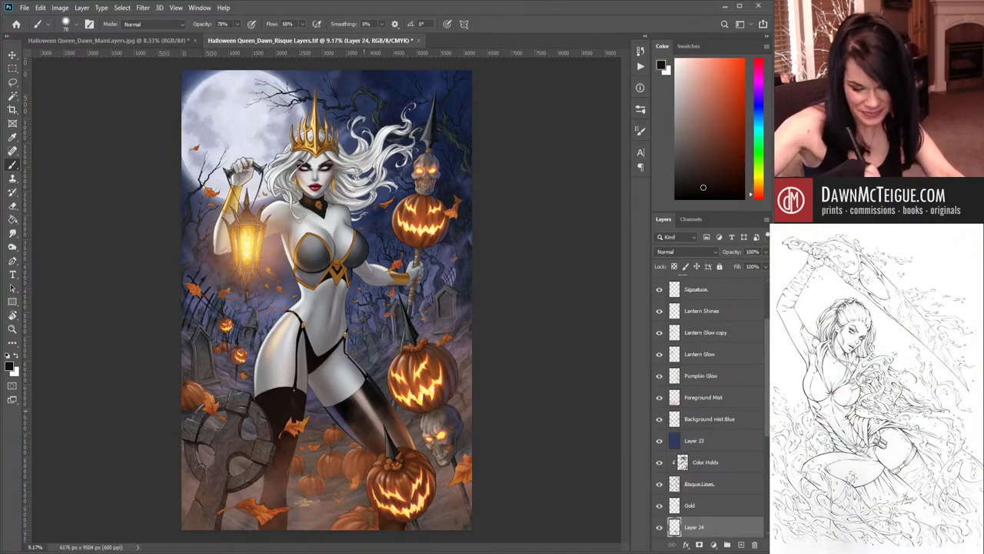
{"action": "left_click_drag", "start_coordinate": [358, 402], "coordinate": [379, 437]}
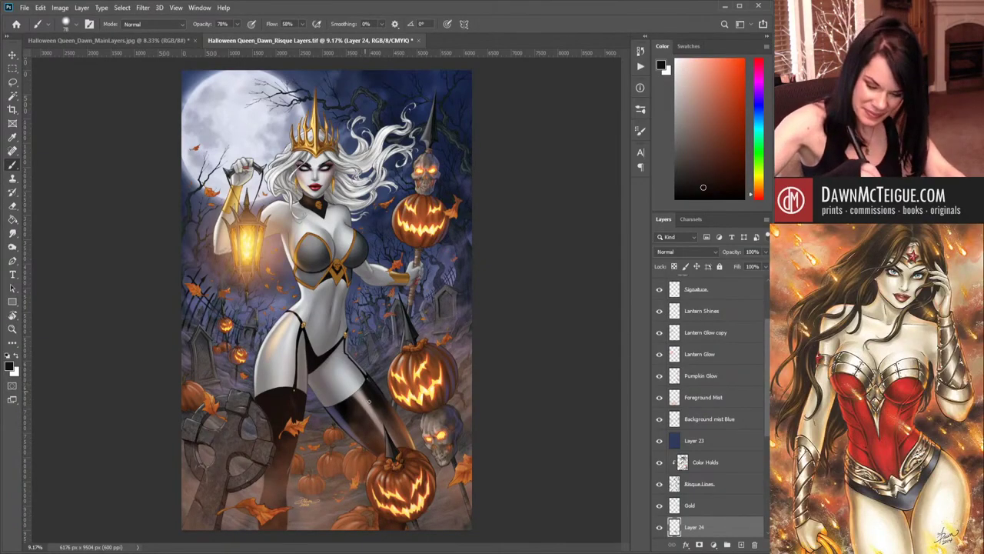
{"action": "left_click_drag", "start_coordinate": [369, 401], "coordinate": [382, 419]}
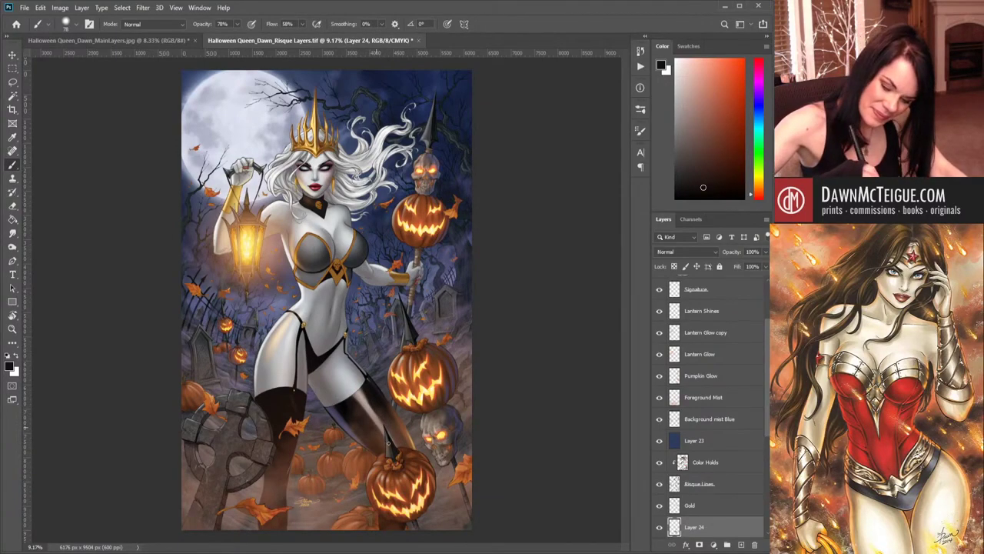
{"action": "left_click_drag", "start_coordinate": [377, 426], "coordinate": [398, 457]}
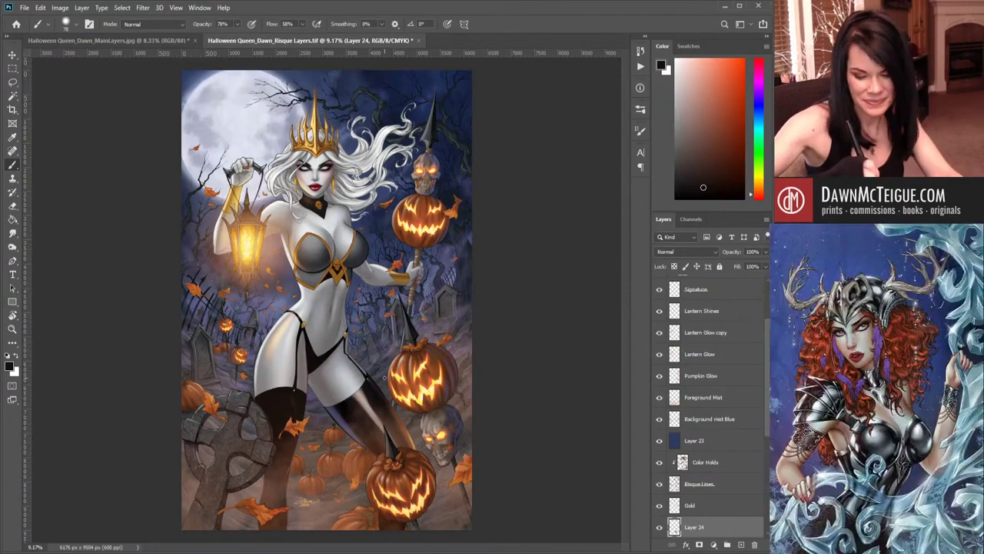
{"action": "mouse_move", "coordinate": [360, 406]}
{"action": "left_mouse_down"}
{"action": "mouse_move", "coordinate": [389, 442]}
{"action": "mouse_move", "coordinate": [362, 410]}
{"action": "left_mouse_up"}
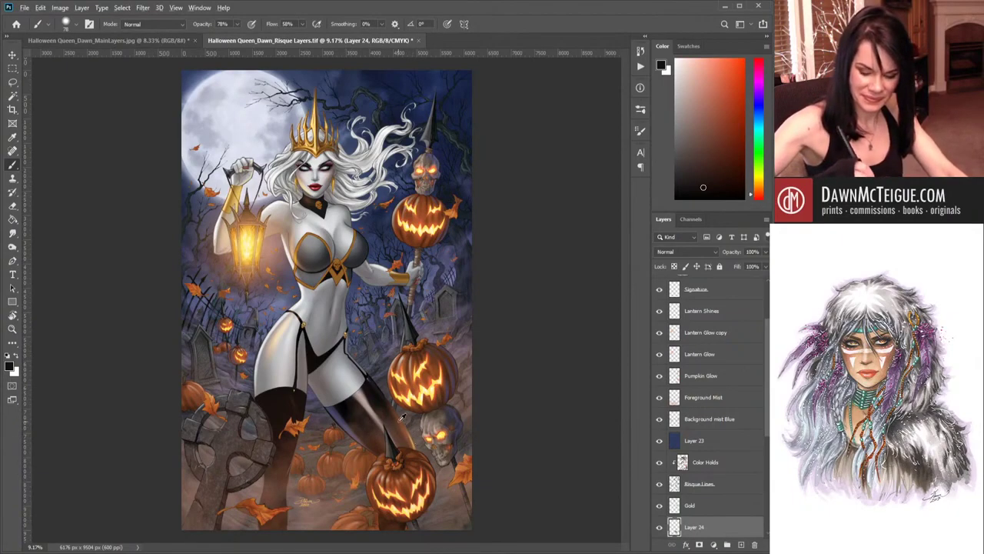
- Sample a pale pinkish grey from the staff-side stocking's highlight and extend the highlight down the lower part of the leg
{"action": "left_click", "coordinate": [363, 402], "text": "alt"}
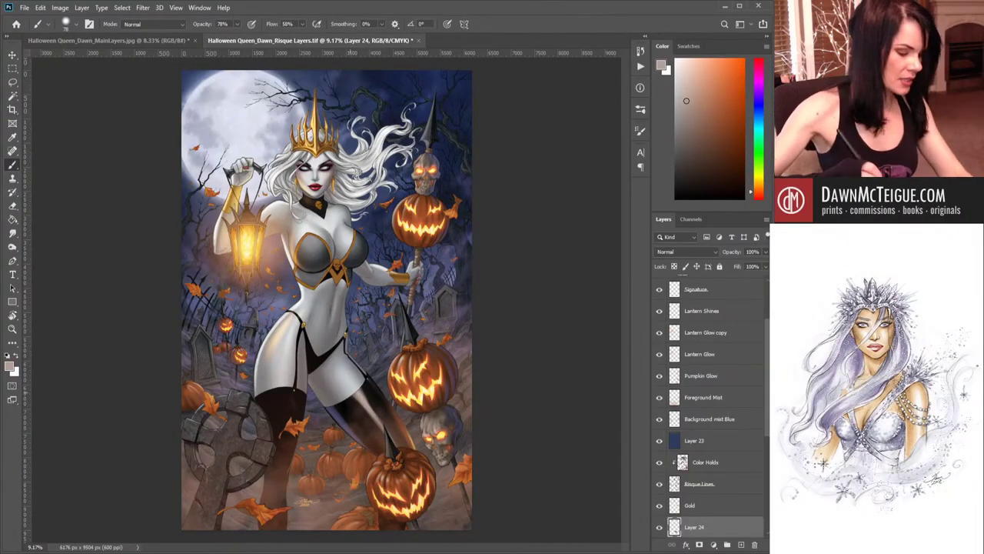
{"action": "left_click", "coordinate": [367, 396], "text": "alt"}
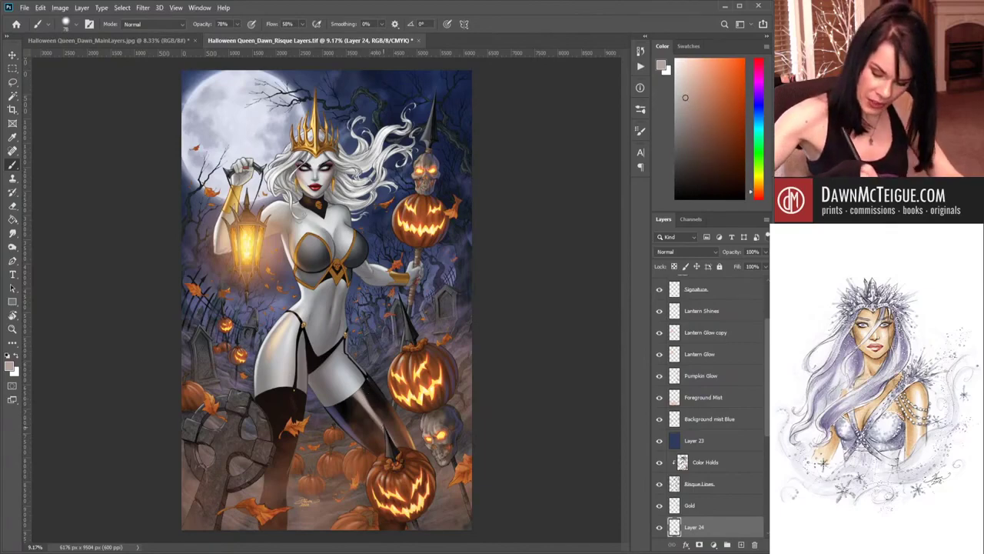
{"action": "left_click_drag", "start_coordinate": [382, 428], "coordinate": [399, 450]}
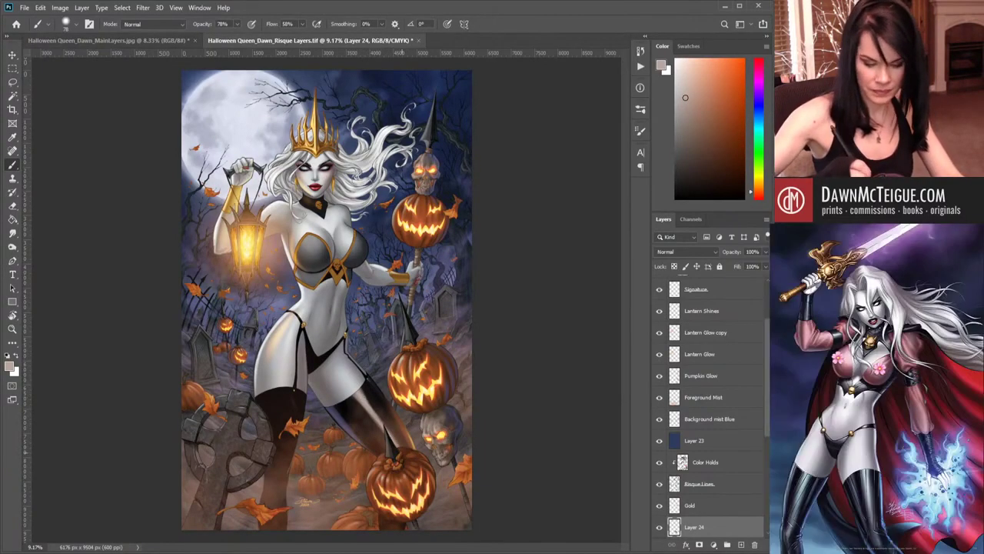
{"action": "left_click_drag", "start_coordinate": [397, 440], "coordinate": [401, 447]}
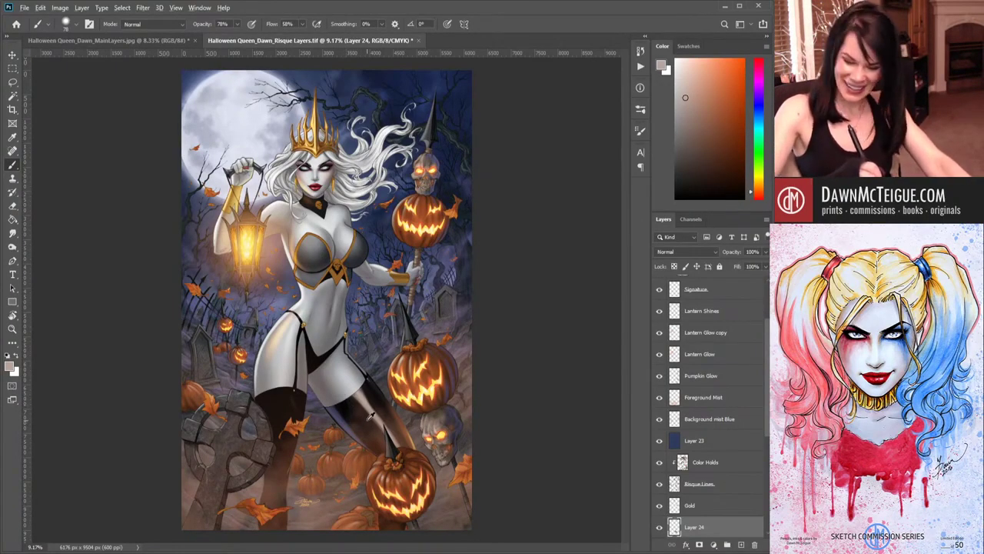
- Touch up the staff-side stocking's highlight with its sampled pale grey, and narrow its lower part with sampled near-black
{"action": "left_click", "coordinate": [366, 420], "text": "alt"}
{"action": "left_click_drag", "start_coordinate": [366, 420], "coordinate": [346, 339]}
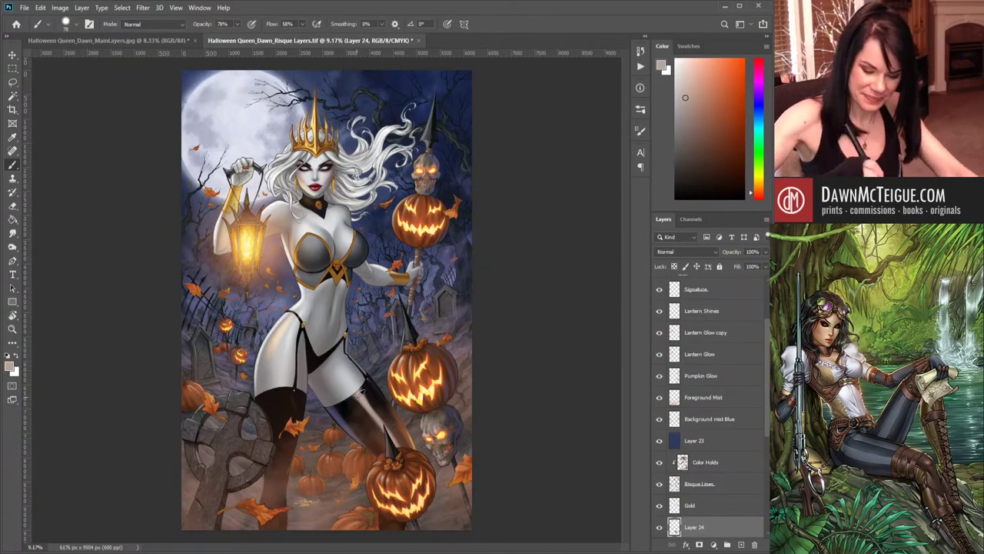
{"action": "left_click", "coordinate": [352, 403], "text": "alt"}
{"action": "left_click", "coordinate": [384, 433], "text": "alt"}
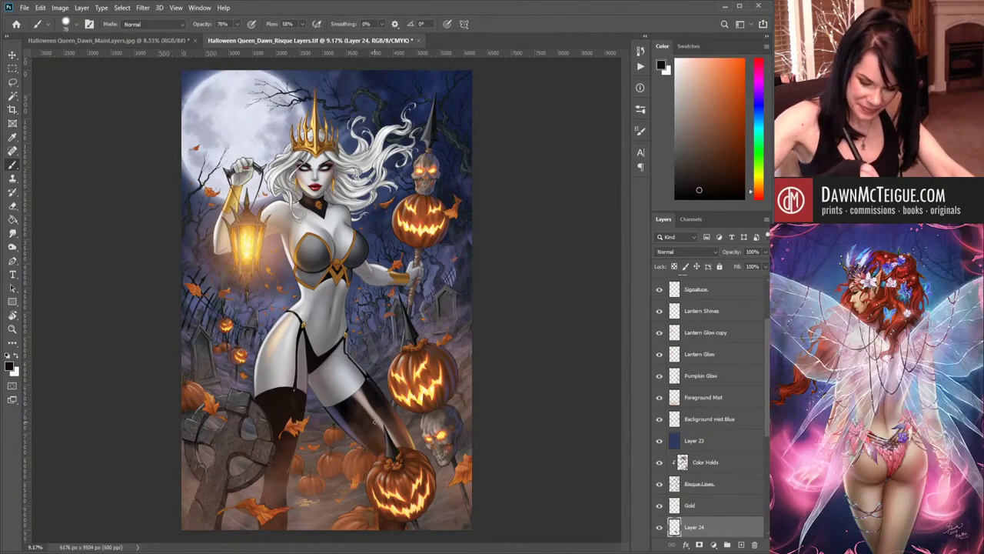
{"action": "left_click_drag", "start_coordinate": [374, 422], "coordinate": [398, 449]}
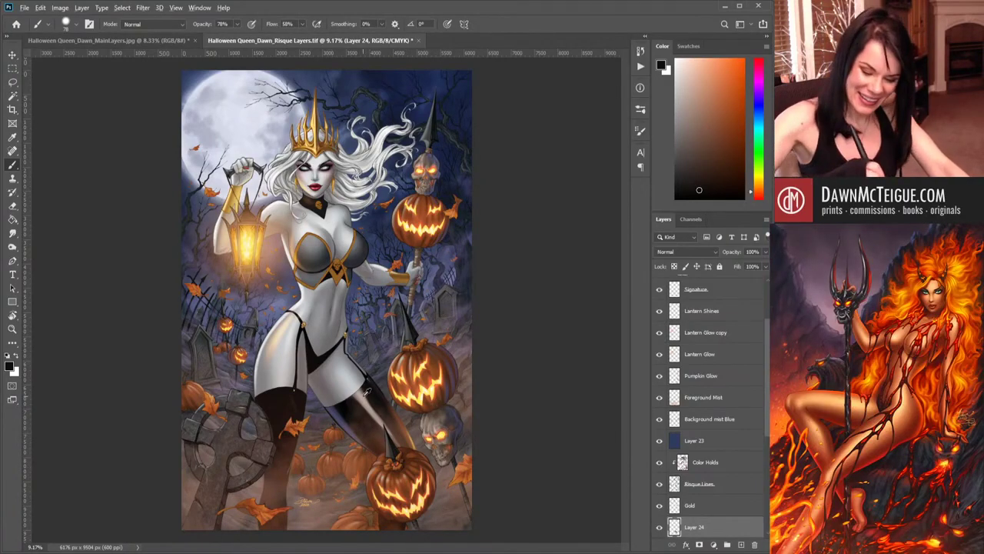
- Refine the staff-side stocking with its sampled highlight grey and dark tones, and choose a more neutral near-black as the foreground colour
{"action": "left_click", "coordinate": [366, 394], "text": "alt"}
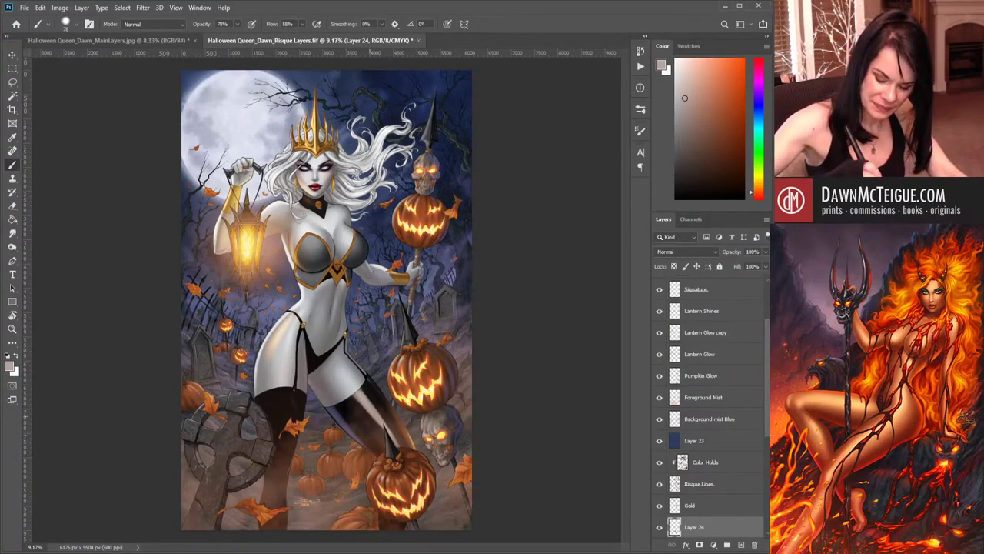
{"action": "left_click", "coordinate": [366, 409], "text": "alt"}
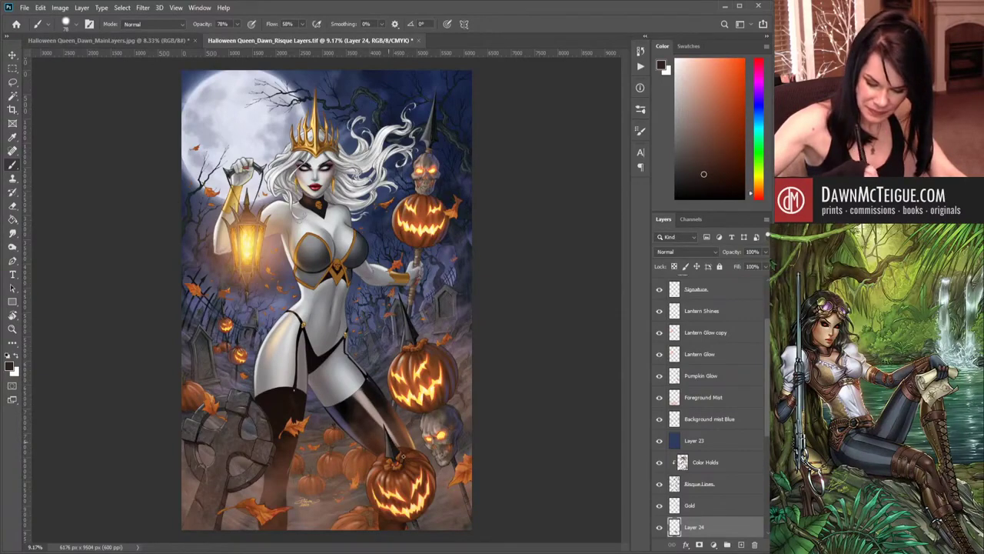
{"action": "left_click", "coordinate": [356, 399], "text": "alt"}
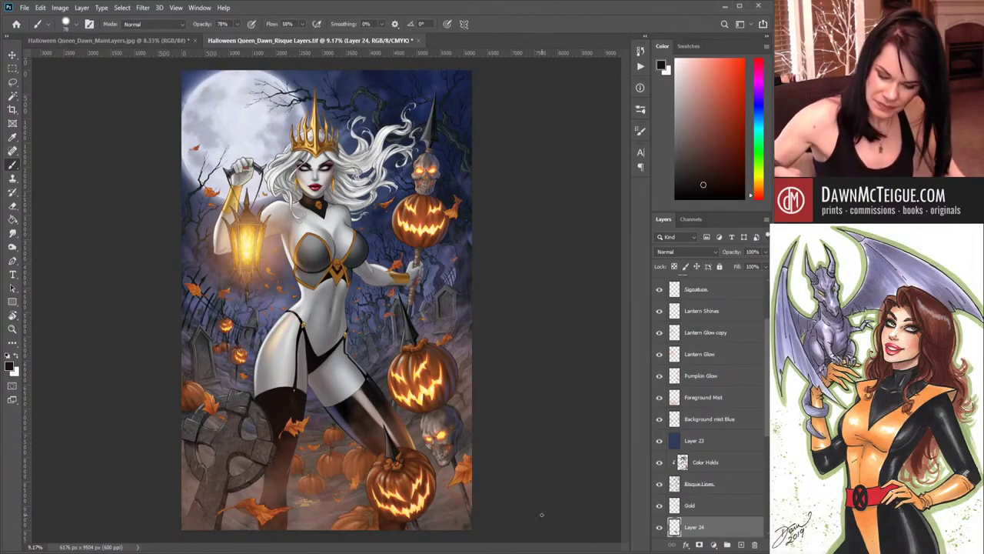
{"action": "left_click_drag", "start_coordinate": [715, 168], "coordinate": [690, 191]}
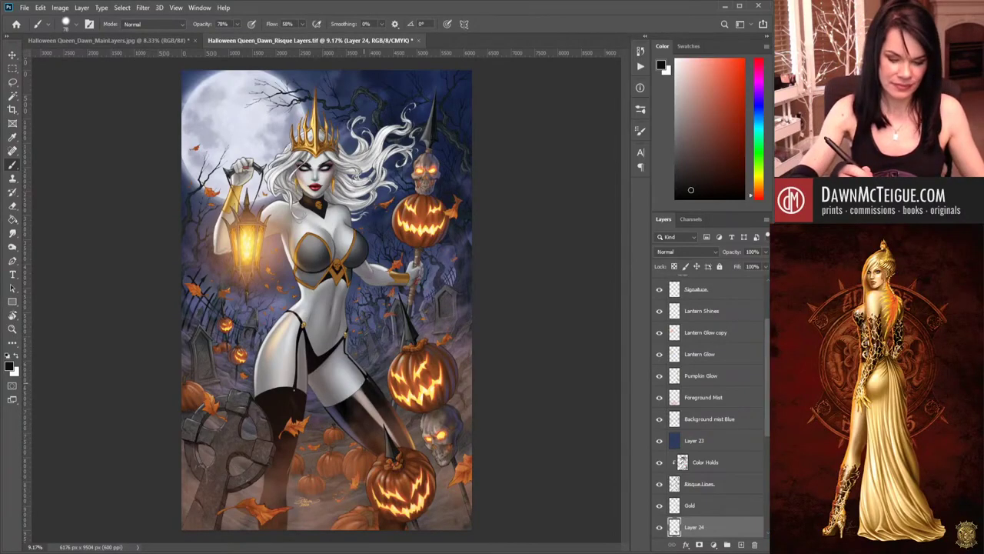
- Sample the staff-side stocking's pale highlight colour and paint a long vertical highlight down the lantern-side stocking
{"action": "left_click", "coordinate": [368, 397], "text": "alt"}
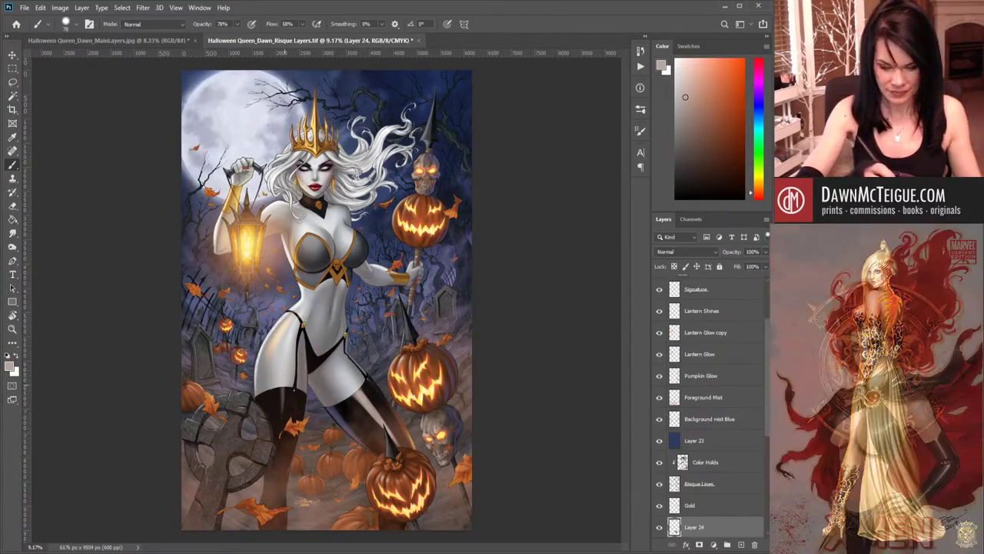
{"action": "left_click_drag", "start_coordinate": [282, 386], "coordinate": [282, 472]}
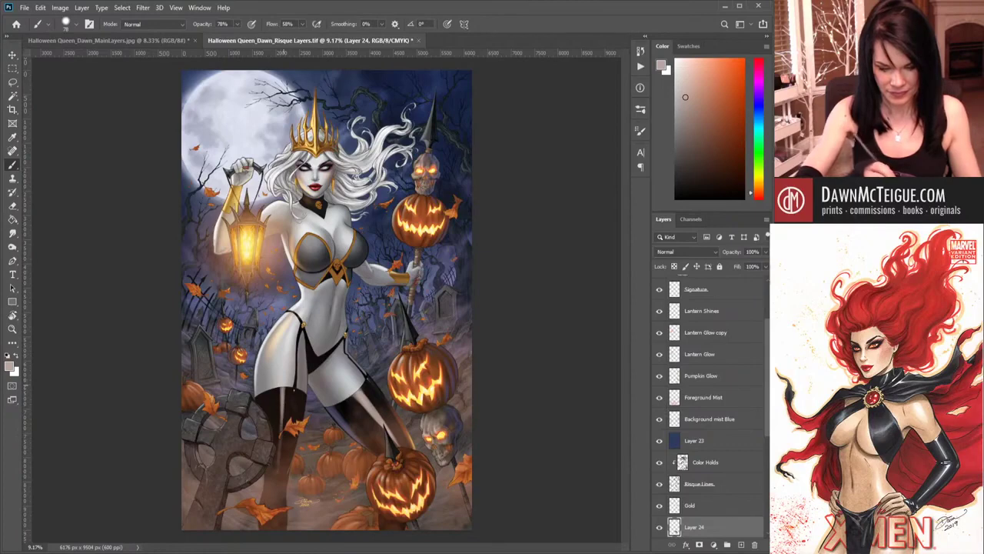
{"action": "left_click_drag", "start_coordinate": [283, 394], "coordinate": [279, 471]}
{"action": "left_click_drag", "start_coordinate": [282, 435], "coordinate": [282, 461]}
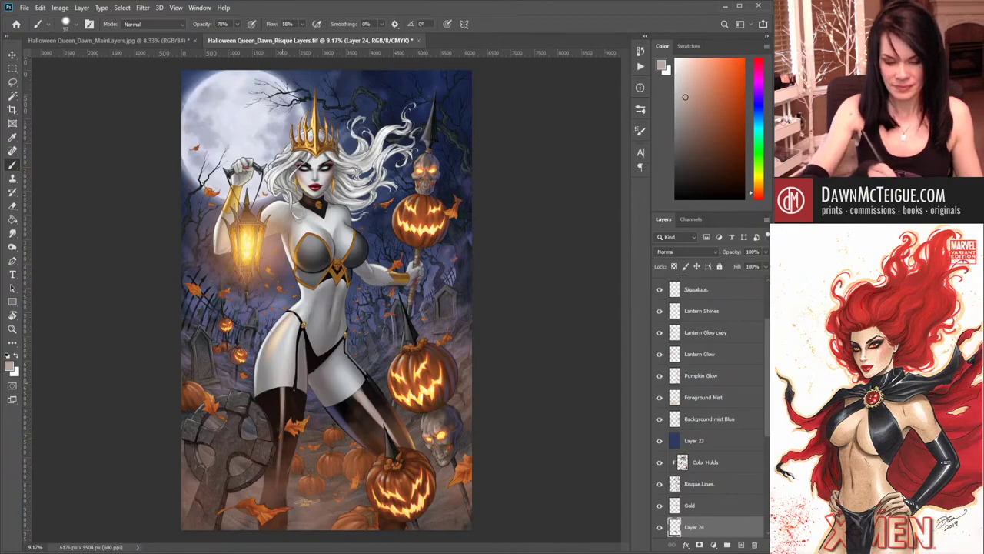
{"action": "left_click_drag", "start_coordinate": [280, 400], "coordinate": [281, 458]}
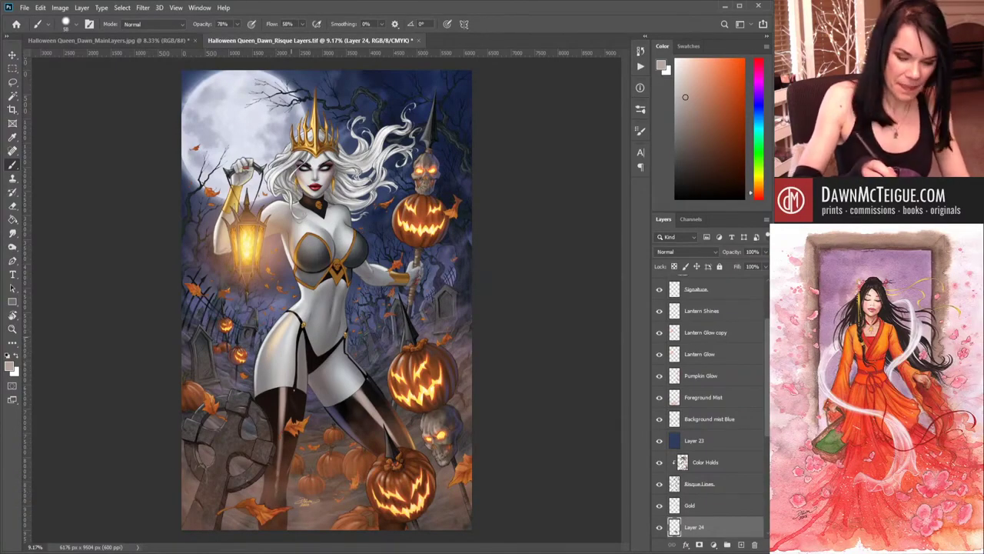
- Sample moonlit blues, pumpkin orange and lantern yellow, and paint a warm glow along the lantern-side stocking's inner edge
{"action": "left_click", "coordinate": [266, 137], "text": "alt"}
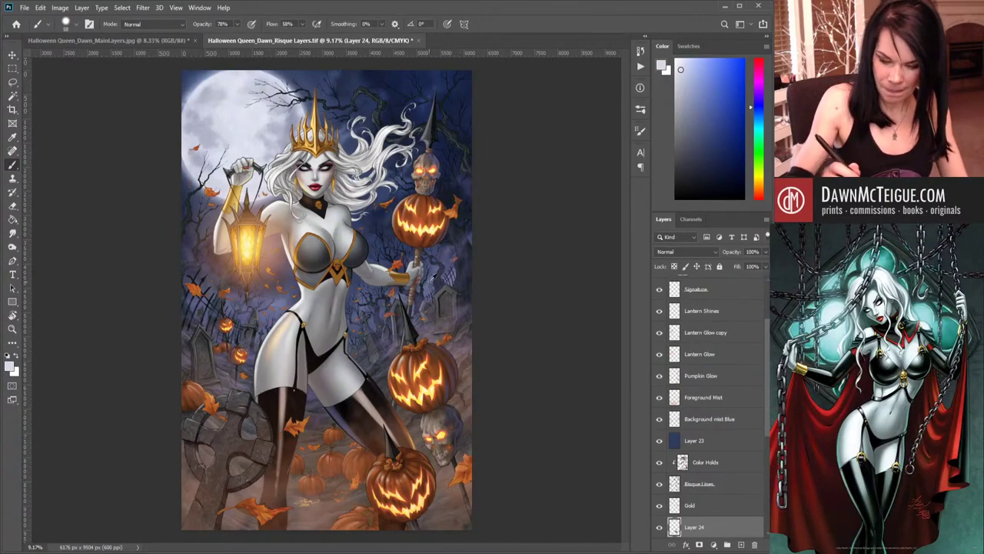
{"action": "left_click", "coordinate": [384, 342], "text": "alt"}
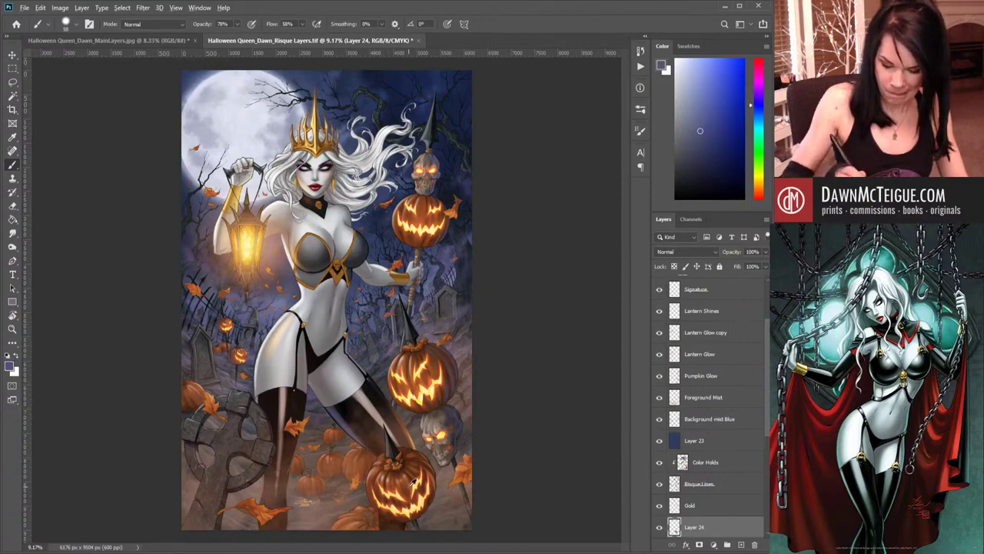
{"action": "left_click", "coordinate": [432, 389], "text": "alt"}
{"action": "left_click", "coordinate": [430, 374], "text": "alt"}
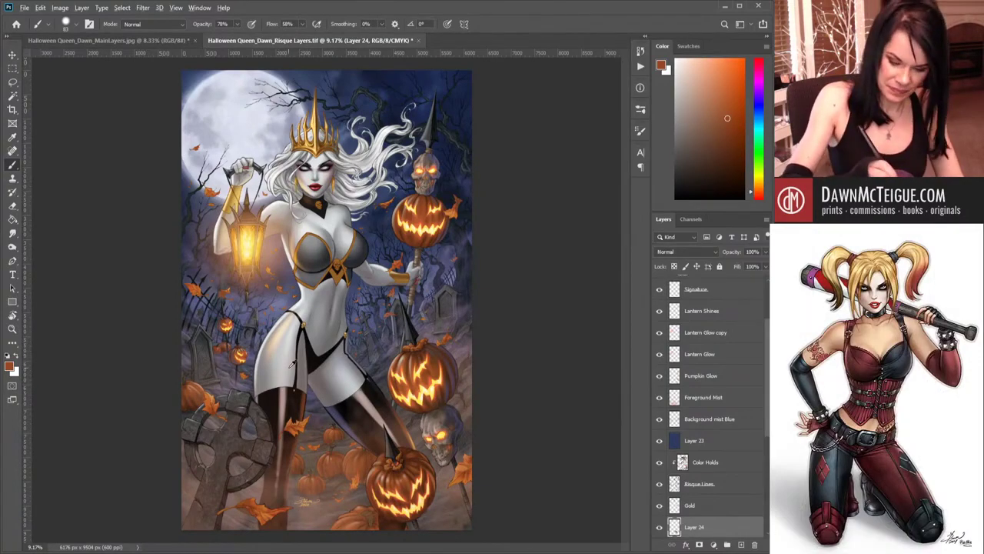
{"action": "left_click", "coordinate": [250, 238], "text": "alt"}
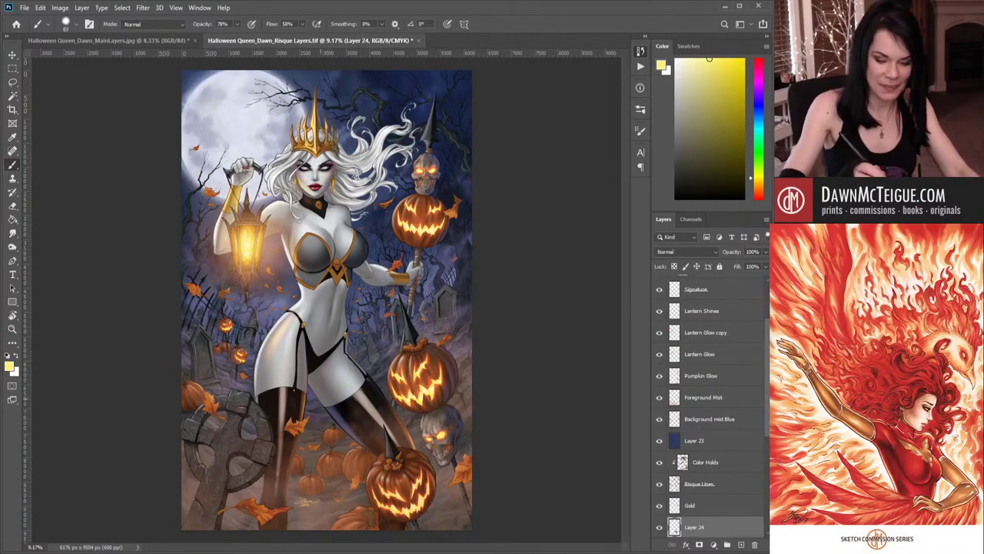
- Sample a muted pinkish grey from the lantern-side stocking's highlight and add a thin secondary highlight beside it
{"action": "left_click", "coordinate": [282, 388], "text": "alt"}
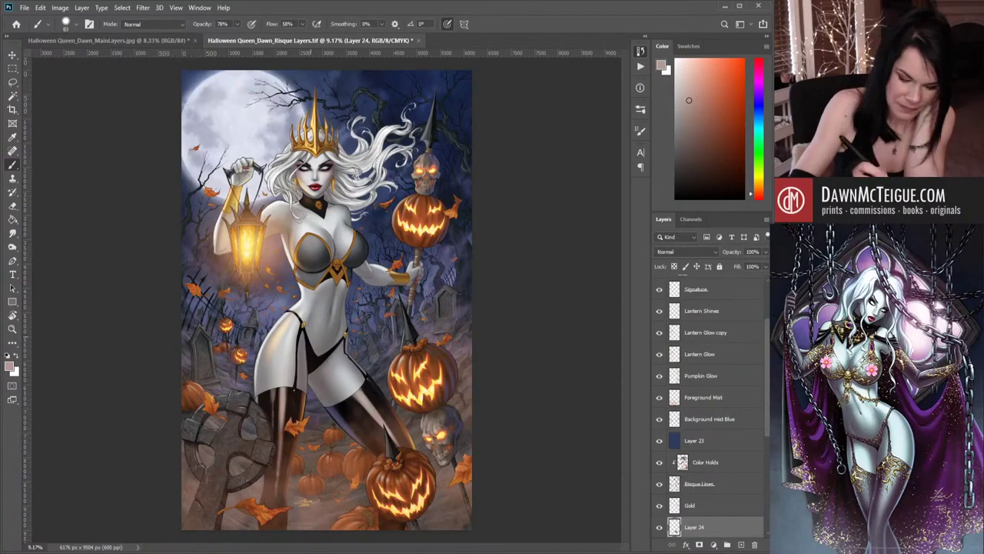
{"action": "left_click_drag", "start_coordinate": [273, 400], "coordinate": [275, 426]}
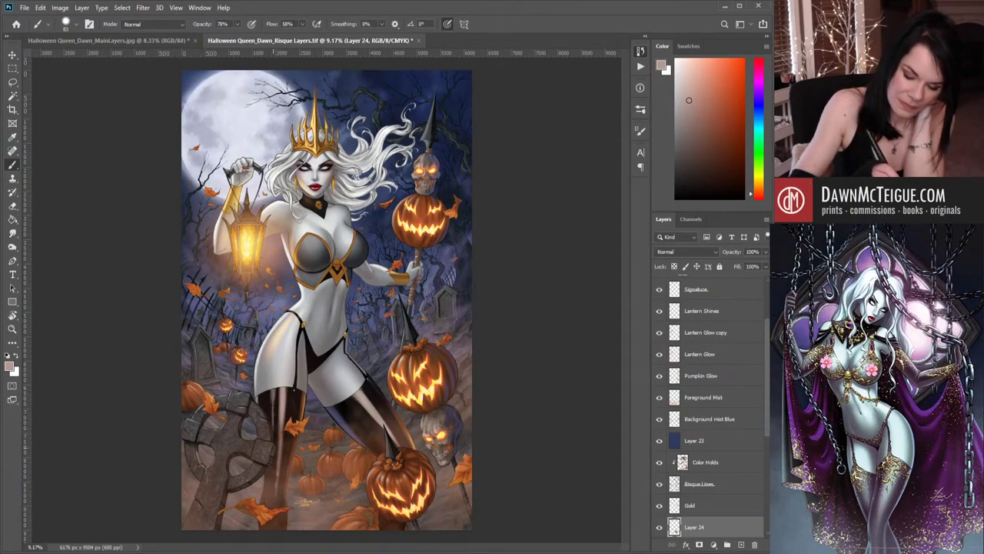
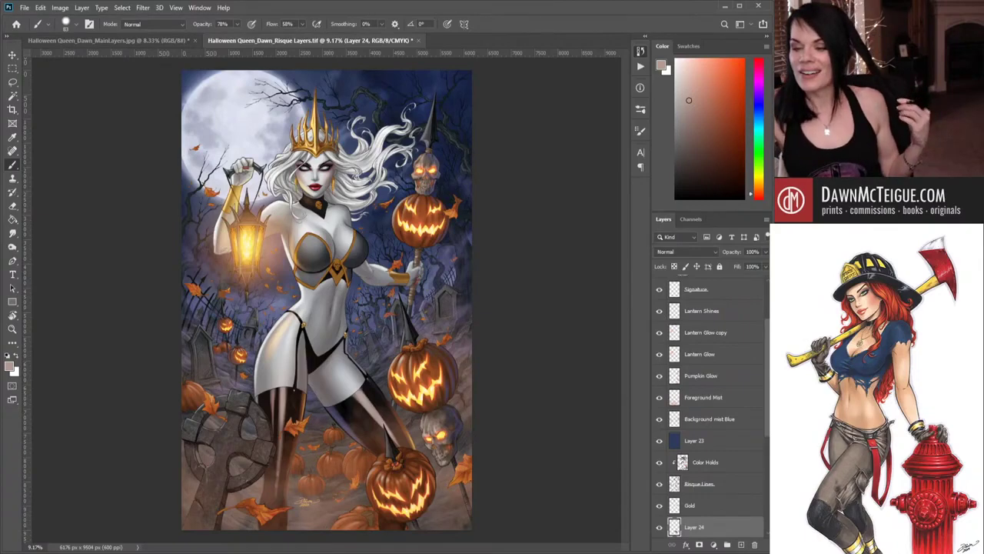
{"action": "key", "text": "ctrl+minus"}
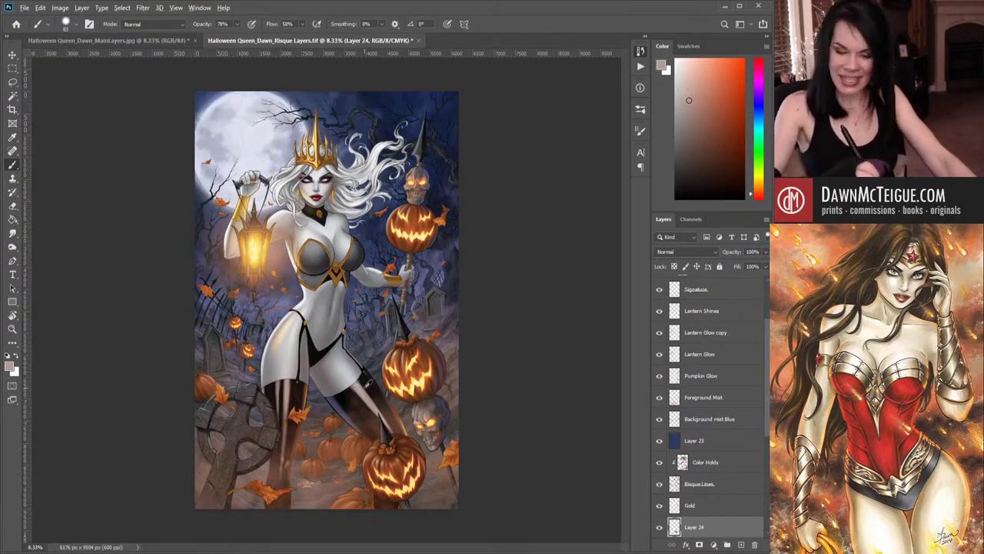
- Refine the stockings with a larger brush, sampling their near-black and pale pinkish grey plus a muted violet-blue from the night background
{"action": "left_click", "coordinate": [356, 394], "text": "alt"}
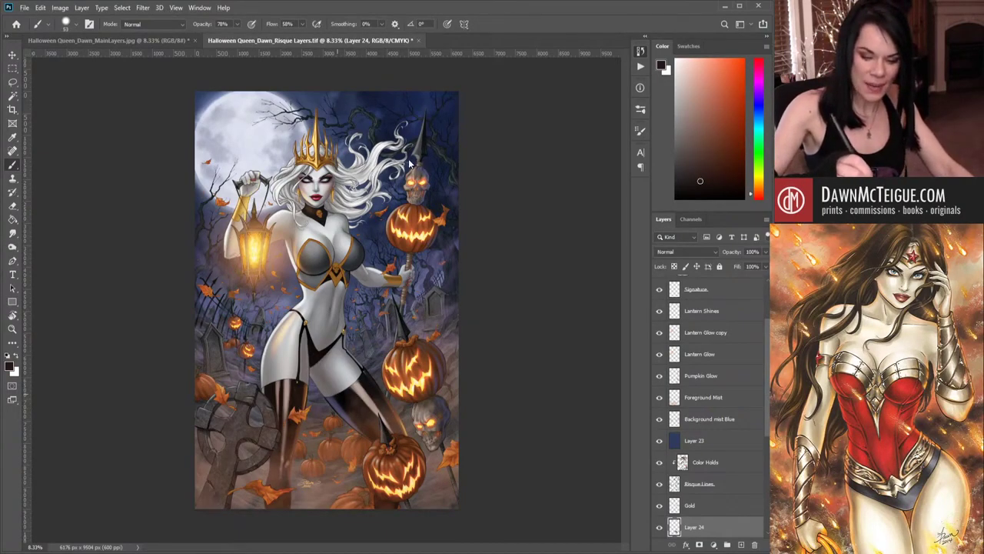
{"action": "key", "text": "bracketright"}
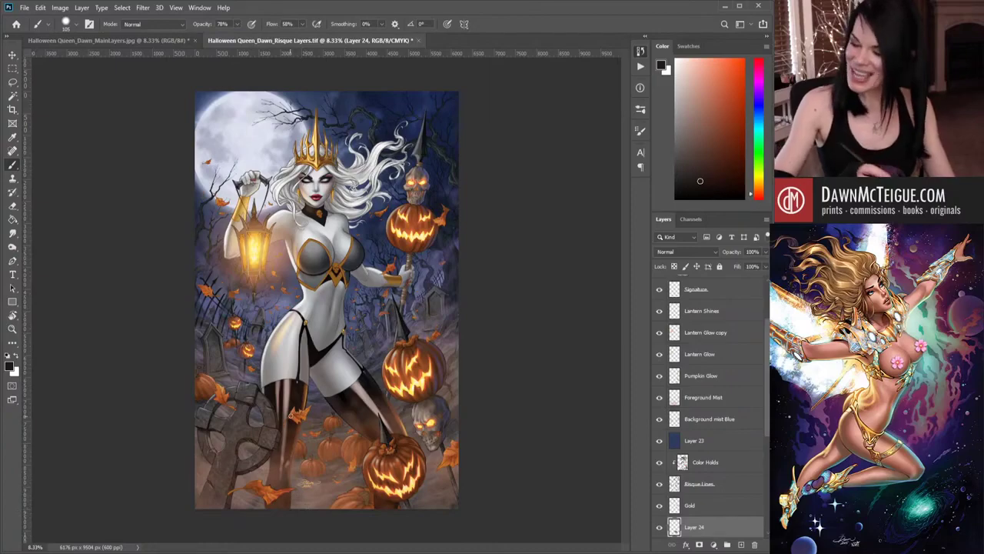
{"action": "left_click", "coordinate": [293, 379], "text": "alt"}
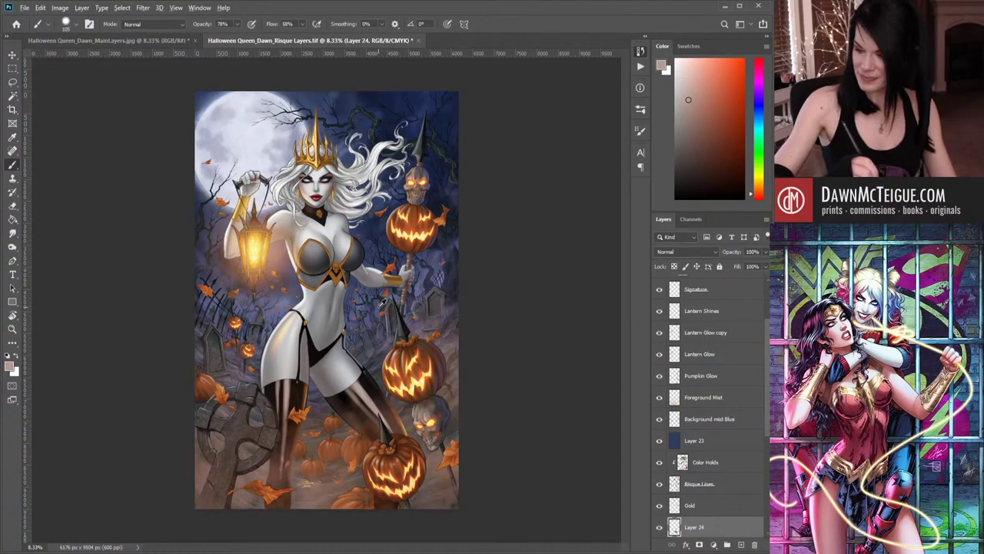
{"action": "left_click", "coordinate": [379, 312], "text": "alt"}
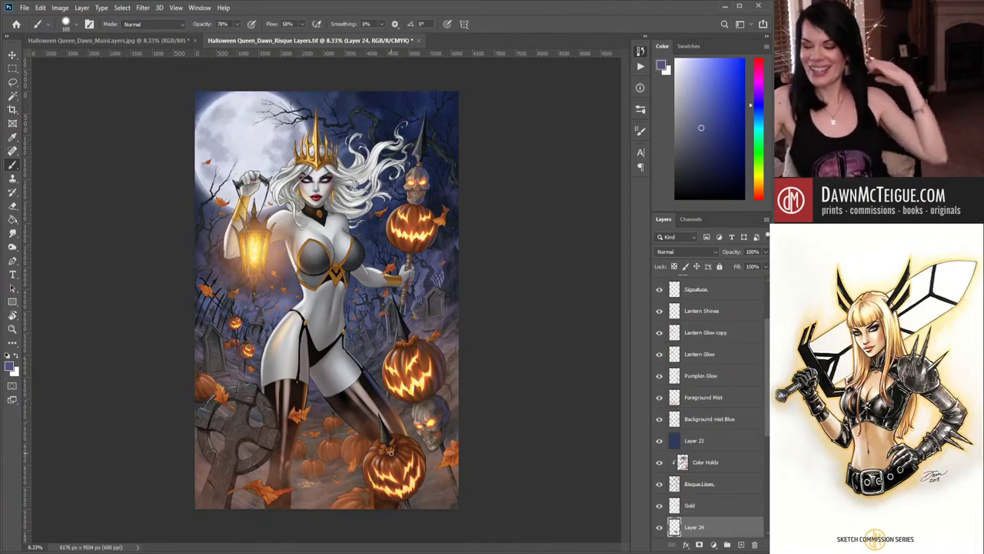
- Examine the illustration as a whole and close up from crown to stockings, and switch to Halloween Queen_Dawn_MainLayers.jpg for comparison
{"action": "key", "text": "ctrl+minus"}
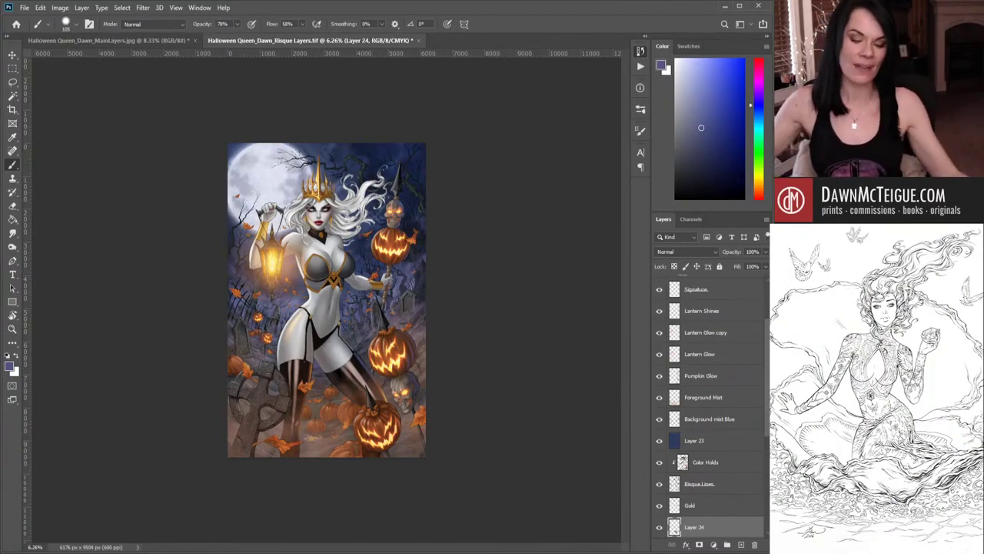
{"action": "scroll", "coordinate": [395, 329], "scroll_direction": "up", "scroll_amount": 3}
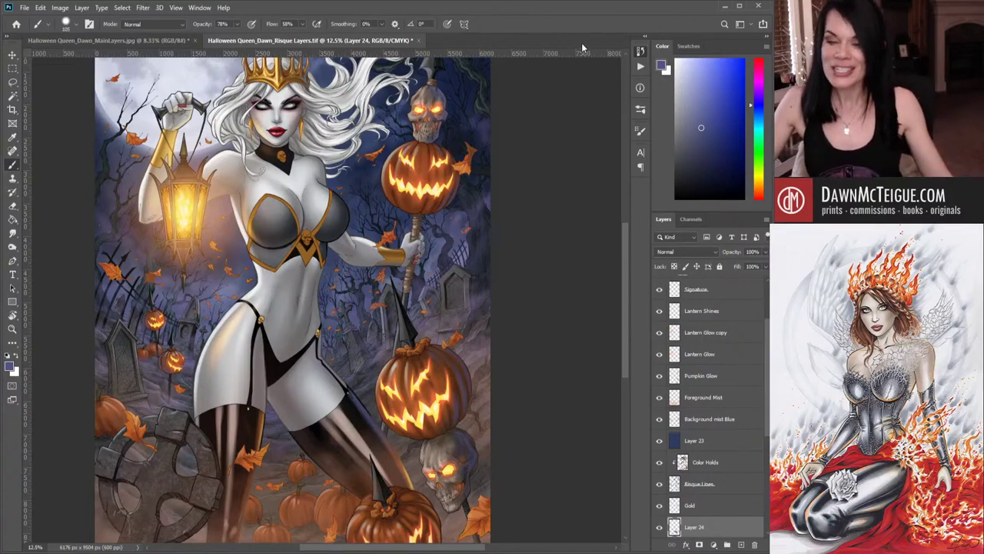
{"action": "scroll", "coordinate": [581, 42], "scroll_direction": "up", "scroll_amount": 1}
{"action": "scroll", "coordinate": [582, 42], "scroll_direction": "up", "scroll_amount": 1}
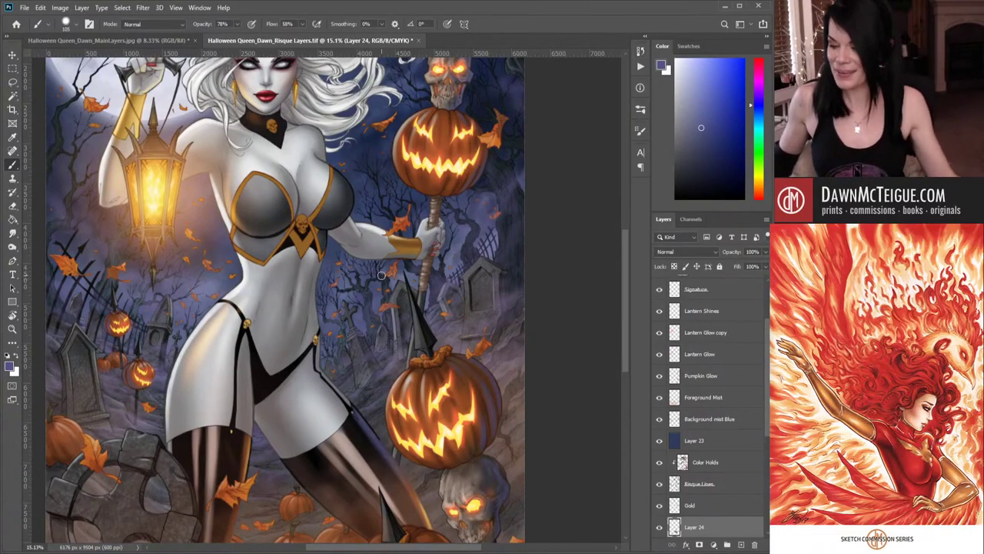
{"action": "mouse_move", "coordinate": [321, 324]}
{"action": "left_mouse_down"}
{"action": "mouse_move", "coordinate": [369, 364]}
{"action": "mouse_move", "coordinate": [355, 360]}
{"action": "left_mouse_up"}
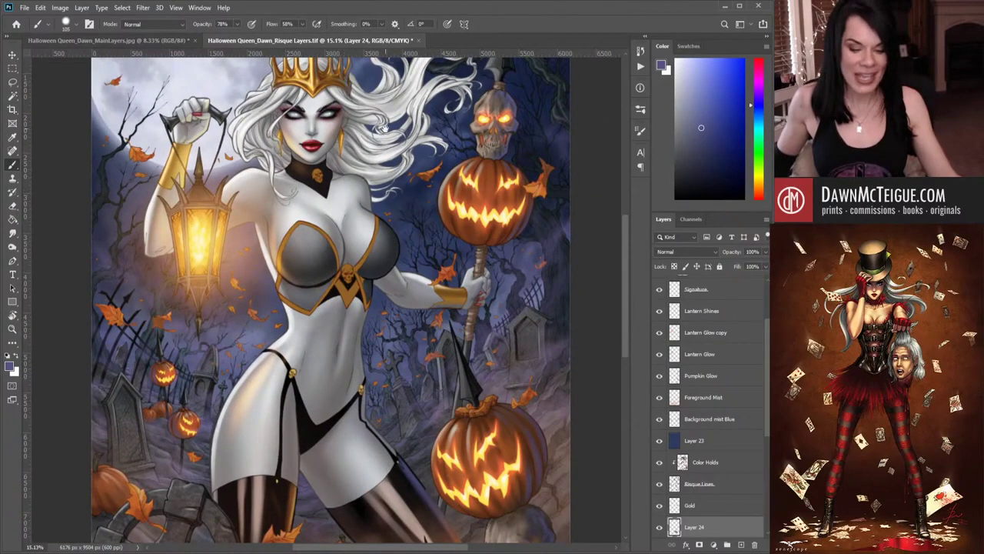
{"action": "left_click_drag", "start_coordinate": [385, 131], "coordinate": [407, 219]}
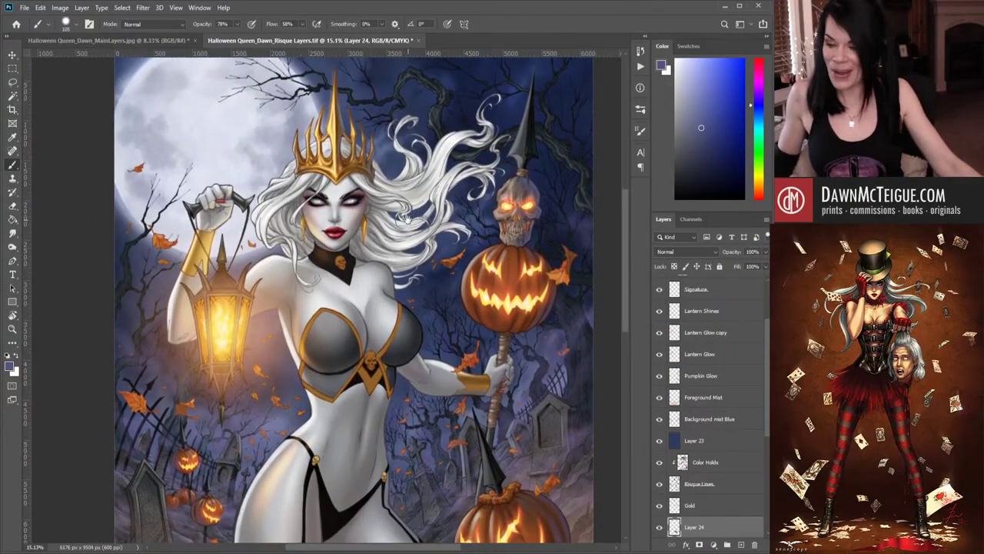
{"action": "left_click_drag", "start_coordinate": [434, 467], "coordinate": [439, 220]}
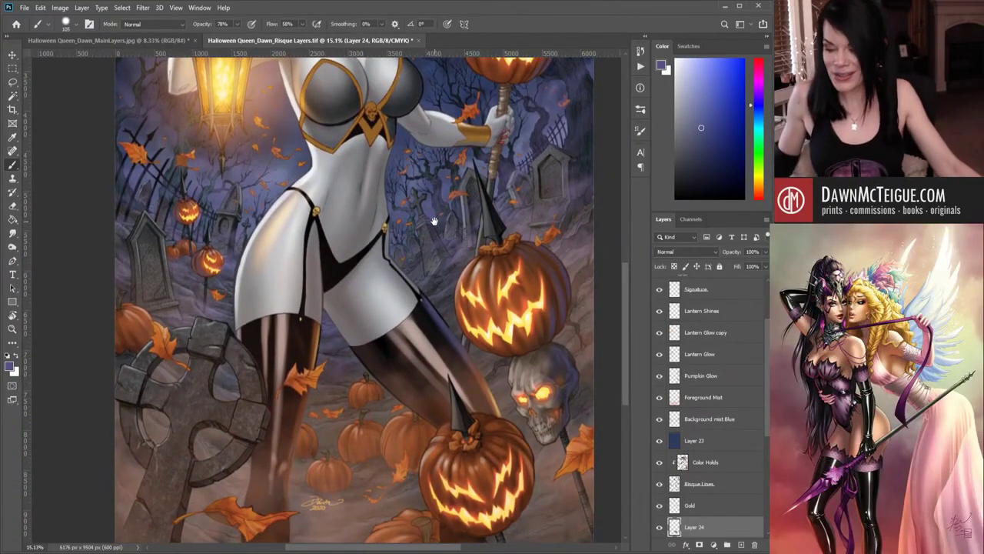
{"action": "mouse_move", "coordinate": [412, 336]}
{"action": "left_mouse_down"}
{"action": "mouse_move", "coordinate": [413, 293]}
{"action": "mouse_move", "coordinate": [413, 343]}
{"action": "left_mouse_up"}
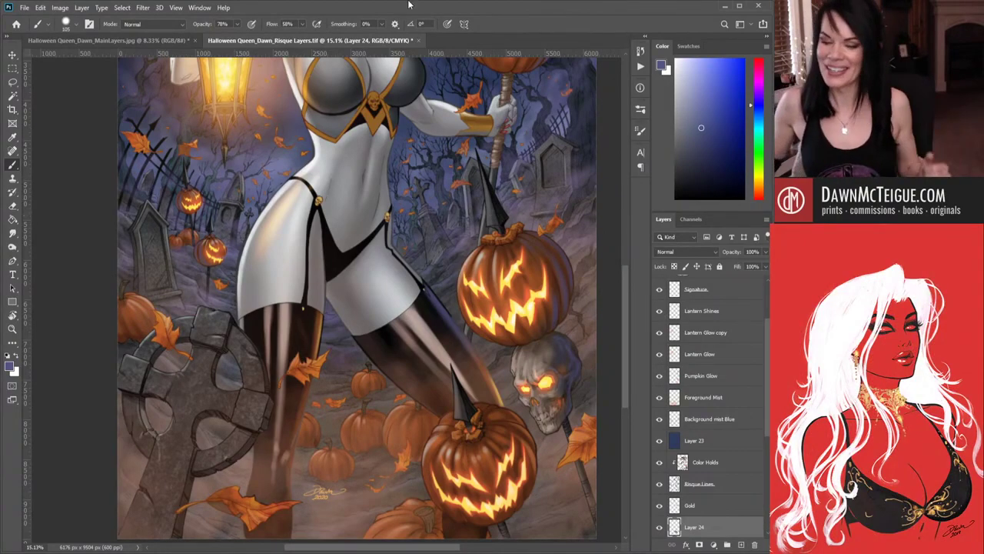
{"action": "left_click", "coordinate": [69, 40]}
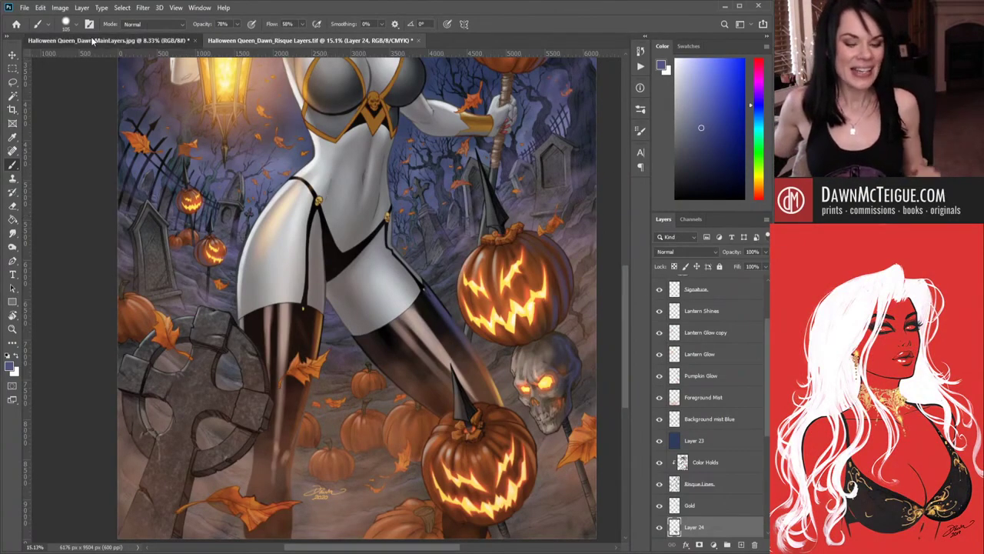